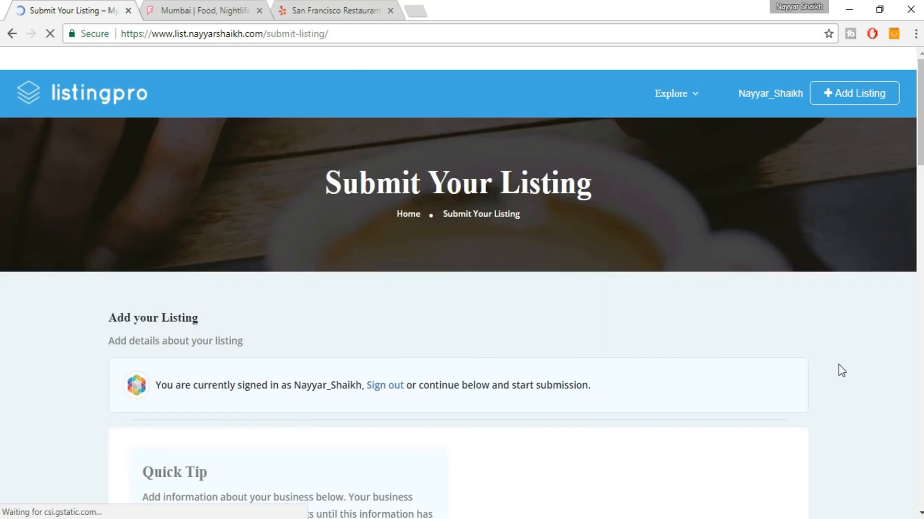
Scroll through the Submit Your Listing form, checking the Listing Title field.
scroll(838, 365, "down", 7)
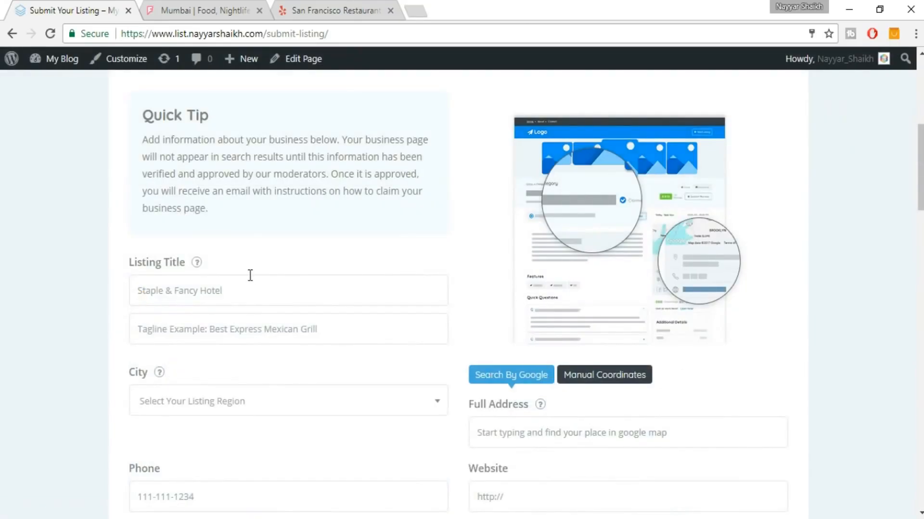
left_click(217, 291)
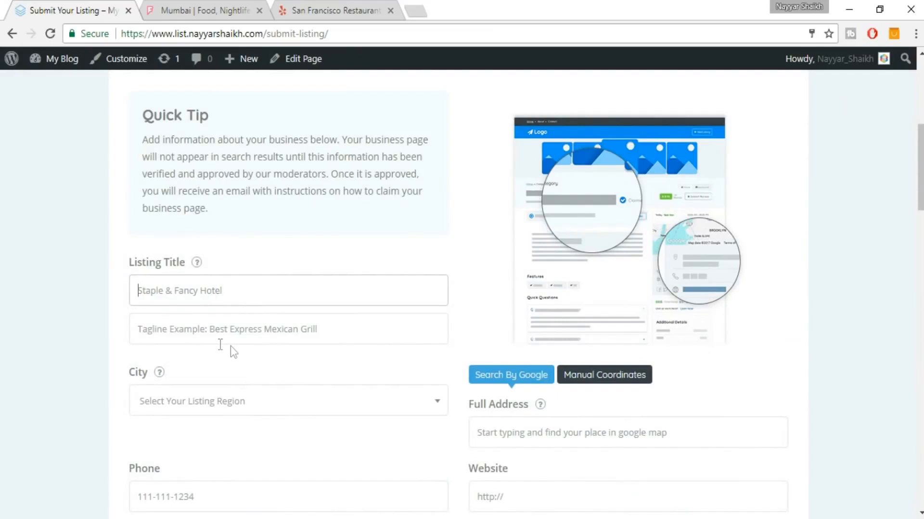
scroll(230, 345, "down", 2)
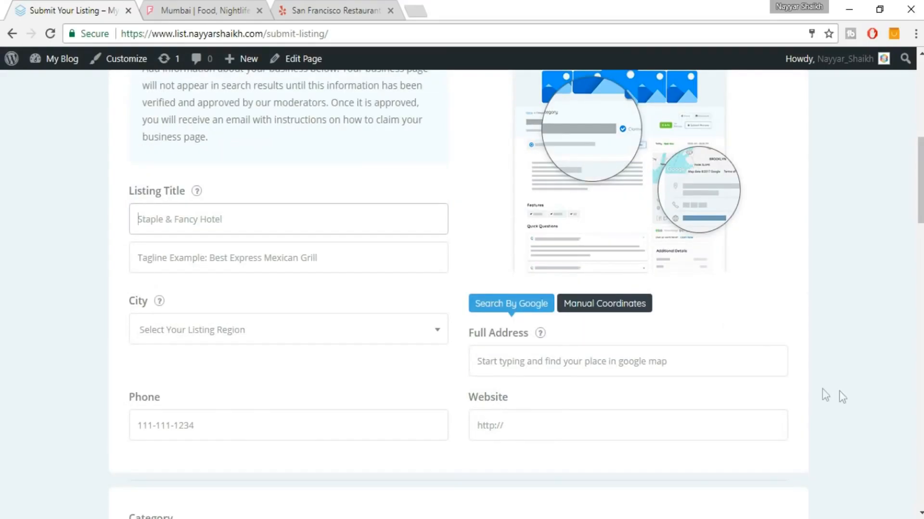
scroll(839, 391, "up", 2)
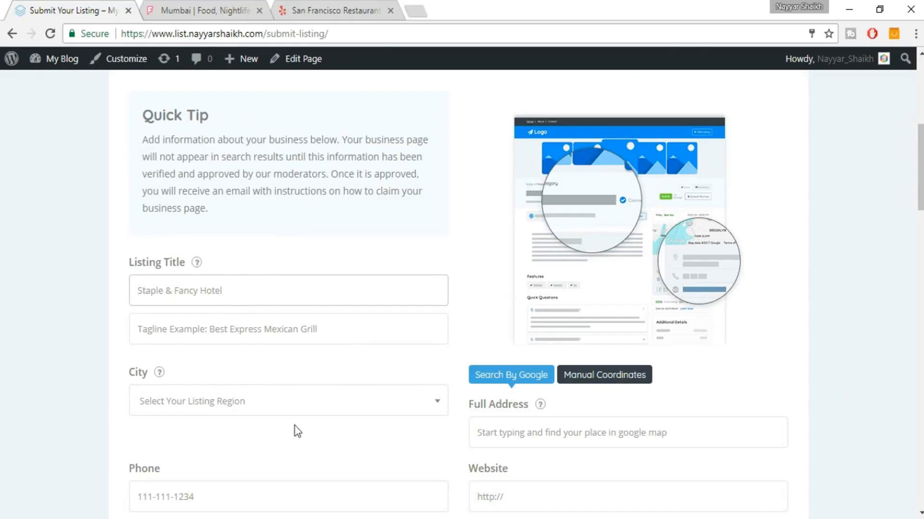
scroll(746, 256, "down", 7)
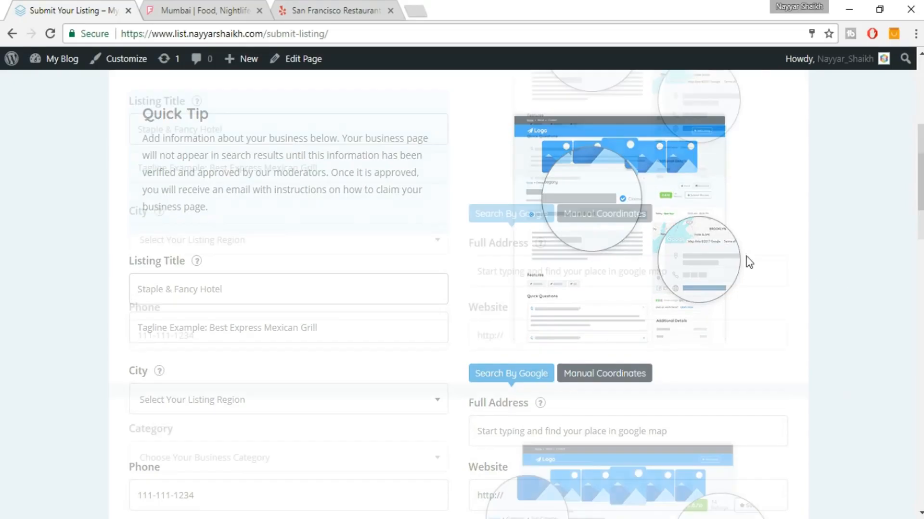
scroll(729, 274, "down", 6)
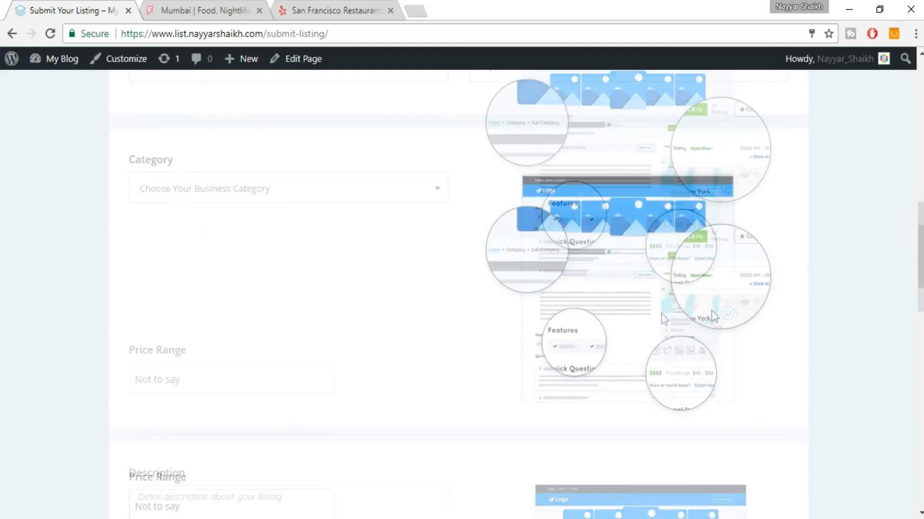
scroll(586, 354, "down", 9)
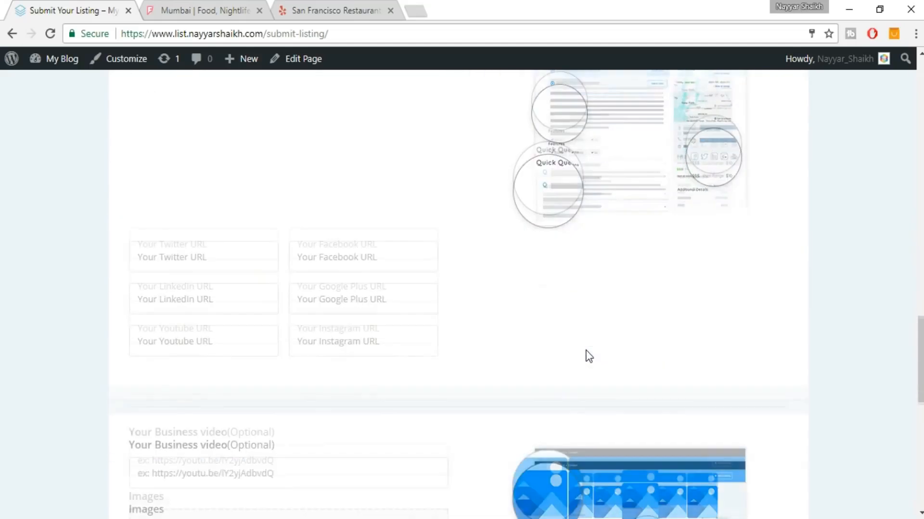
scroll(805, 349, "down", 5)
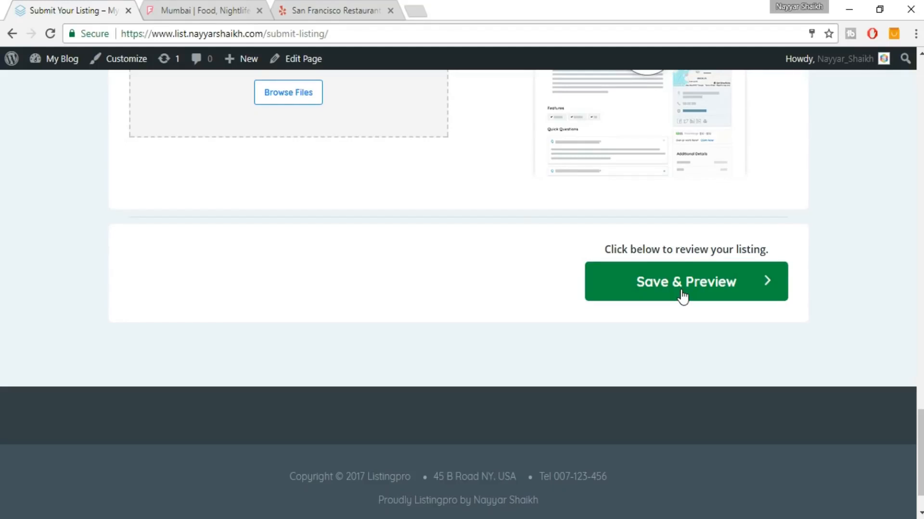
Close the Mumbai and San Francisco restaurant tabs and open a blank tab.
scroll(826, 367, "up", 1)
scroll(831, 407, "up", 20)
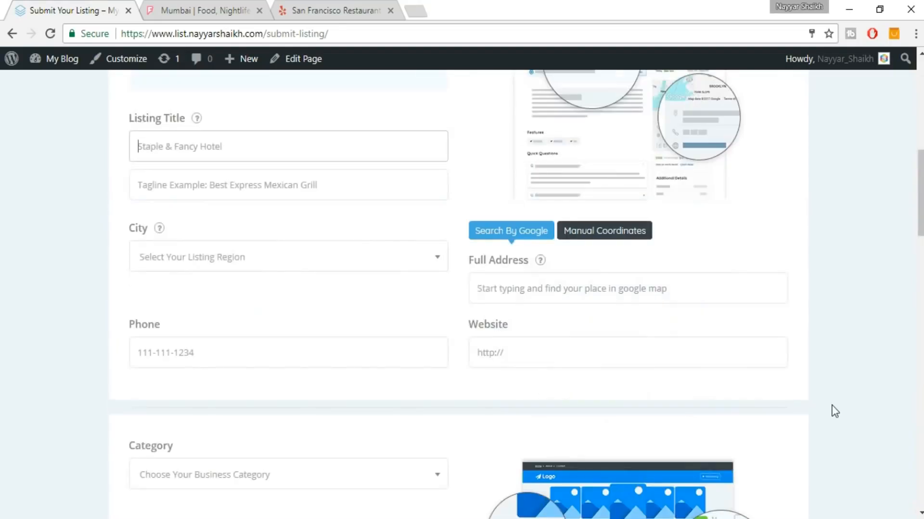
scroll(835, 411, "up", 10)
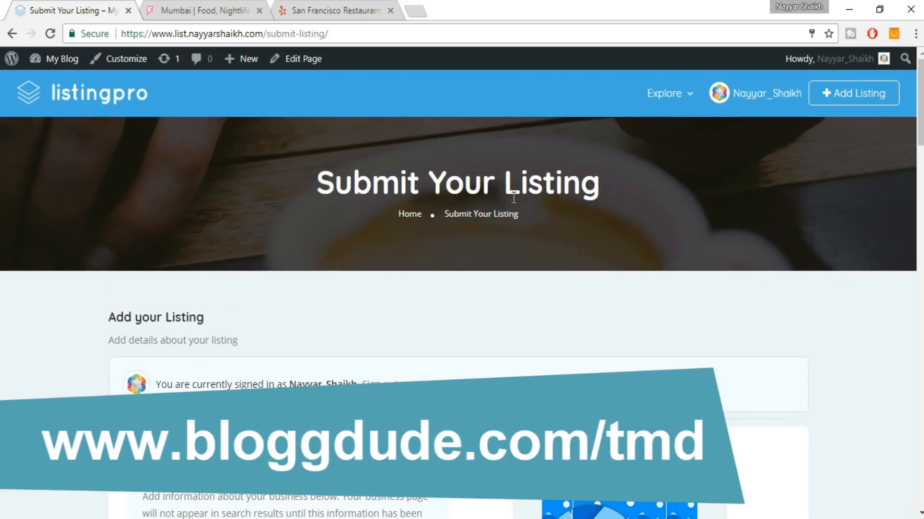
left_click(260, 11)
left_click(261, 10)
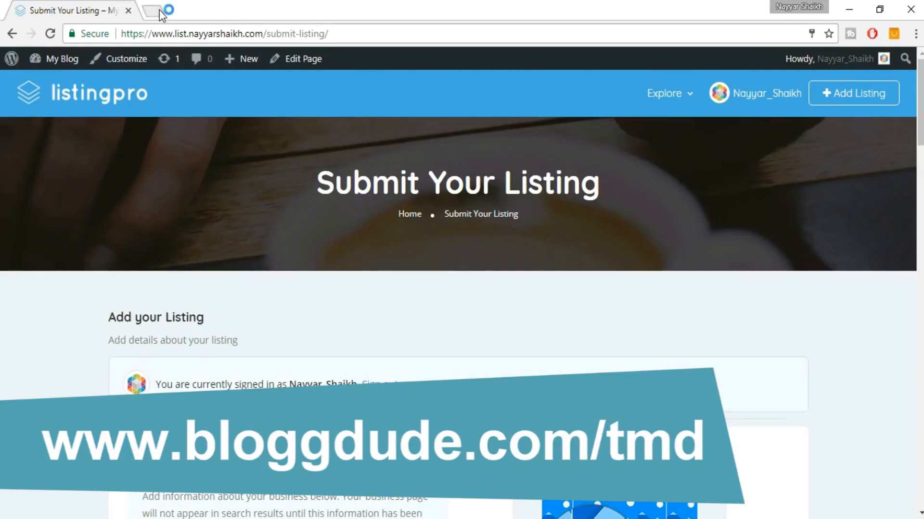
left_click(159, 9)
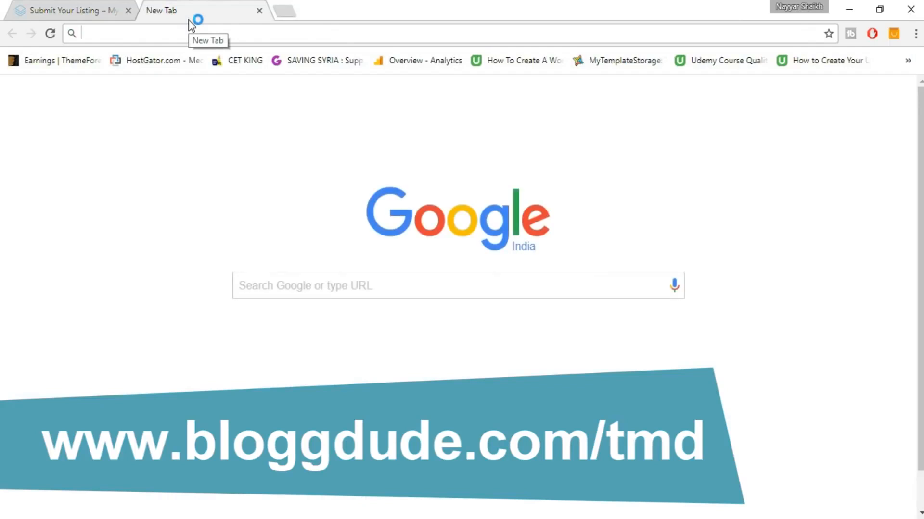
Go to bloggdude.com/tmd through the address-bar suggestion to reach TMDHosting's cloud hosting page.
type("bloggdude.com/t")
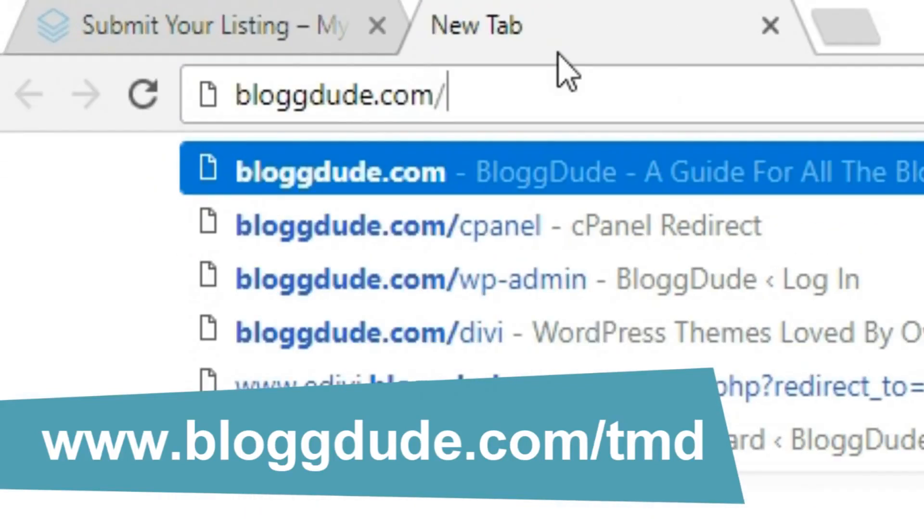
key("Down")
key("Return")
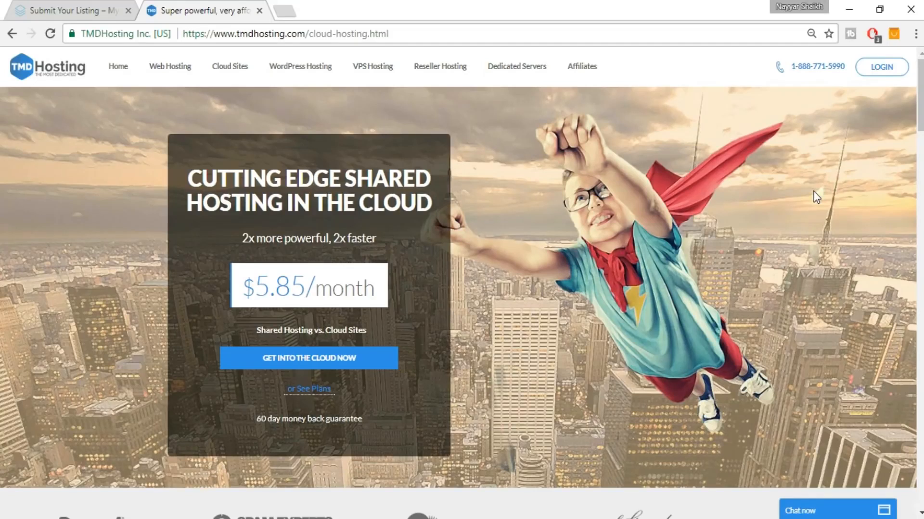
Scroll down to the cloud plan cards and highlight the STORM CLOUD heading.
left_click_drag(921, 113, 921, 320)
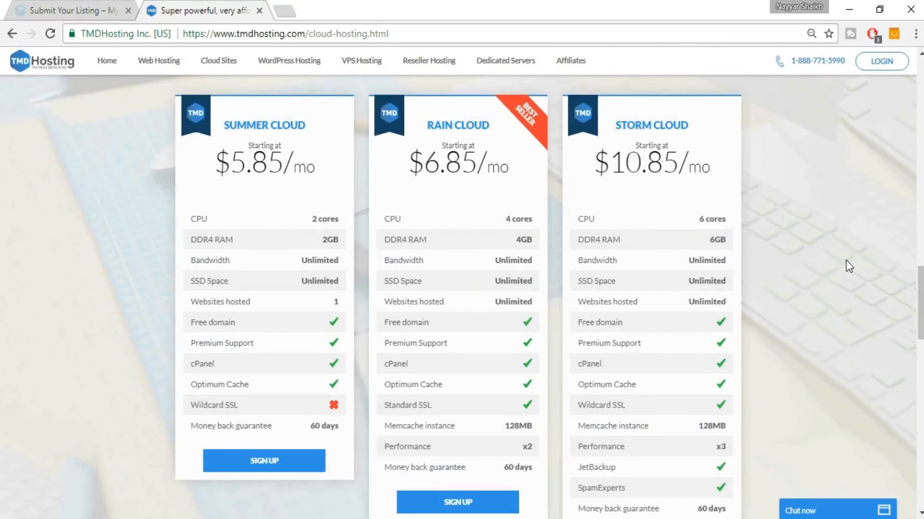
double_click(627, 125)
left_click_drag(721, 127, 712, 126)
left_click(706, 126)
scroll(765, 152, "down", 2)
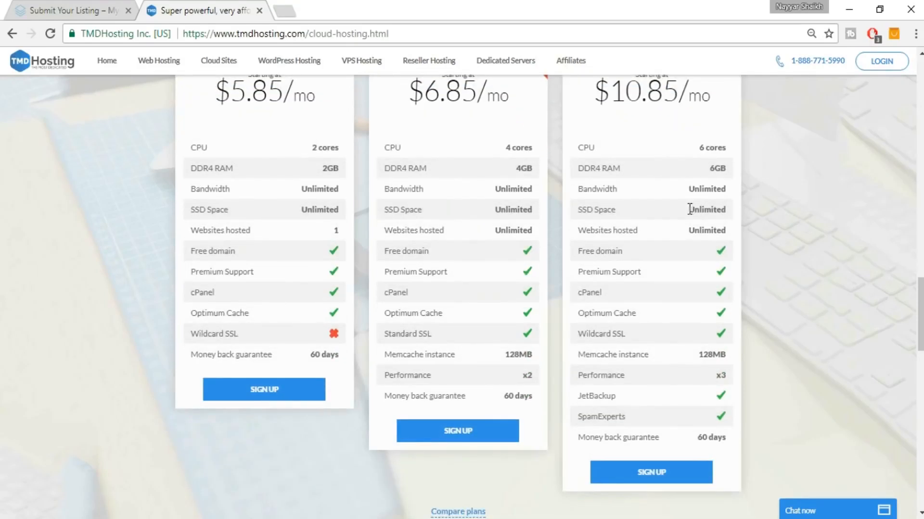
Highlight Storm Cloud's SSD Space feature, dismiss the live chat popup, and open a blank tab.
left_click_drag(577, 209, 630, 214)
left_click(895, 322)
left_click(286, 11)
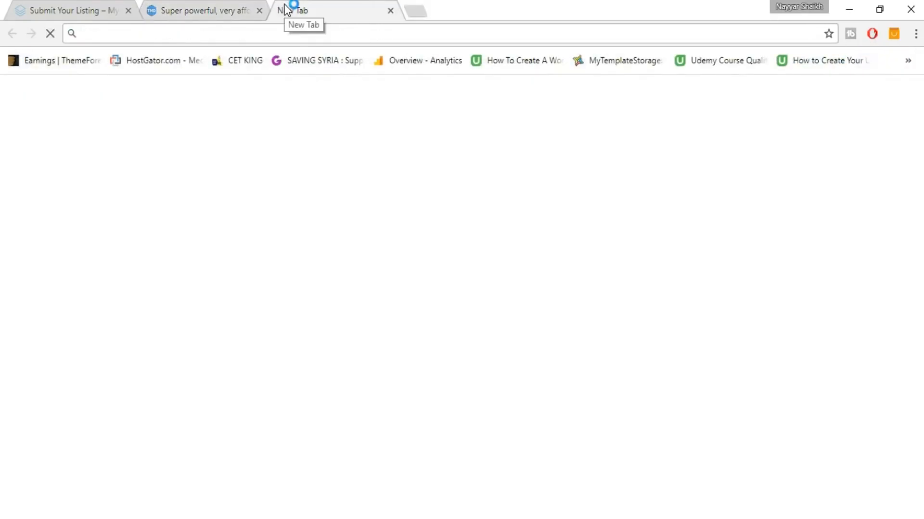
Search Google Images for 'ssd vs hdd web hosting'.
type("ssd vs hdd web hosting")
key("Return")
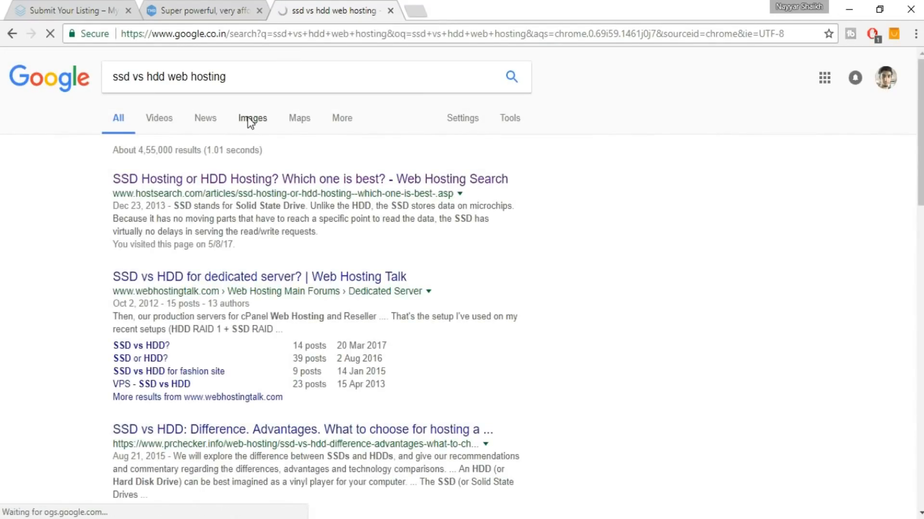
left_click(248, 119)
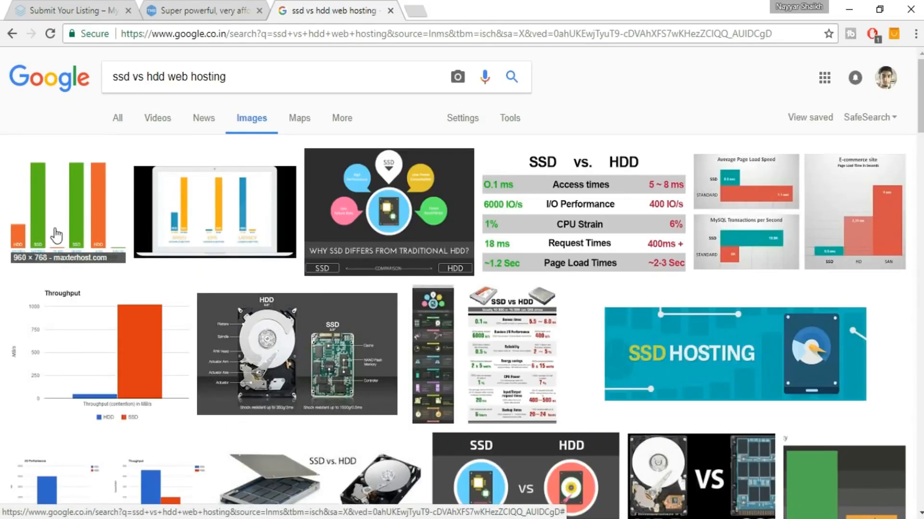
Enlarge the first SSD vs HDD bar chart, then go back to the TMDHosting tab.
left_click(65, 218)
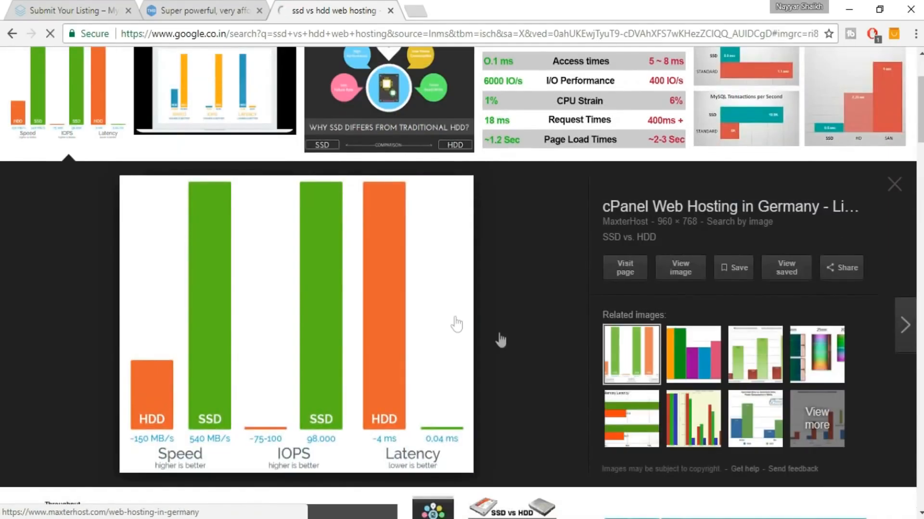
scroll(486, 338, "down", 2)
scroll(313, 344, "up", 1)
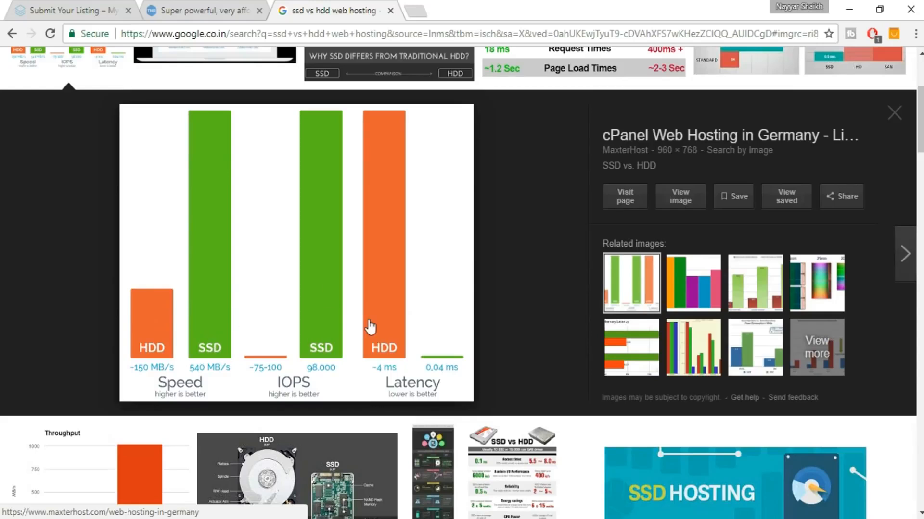
left_click(202, 9)
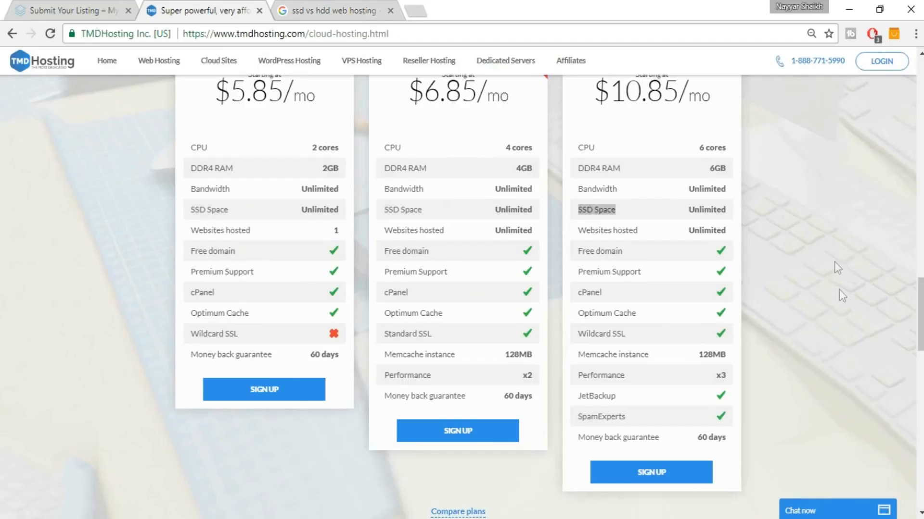
scroll(839, 290, "up", 2)
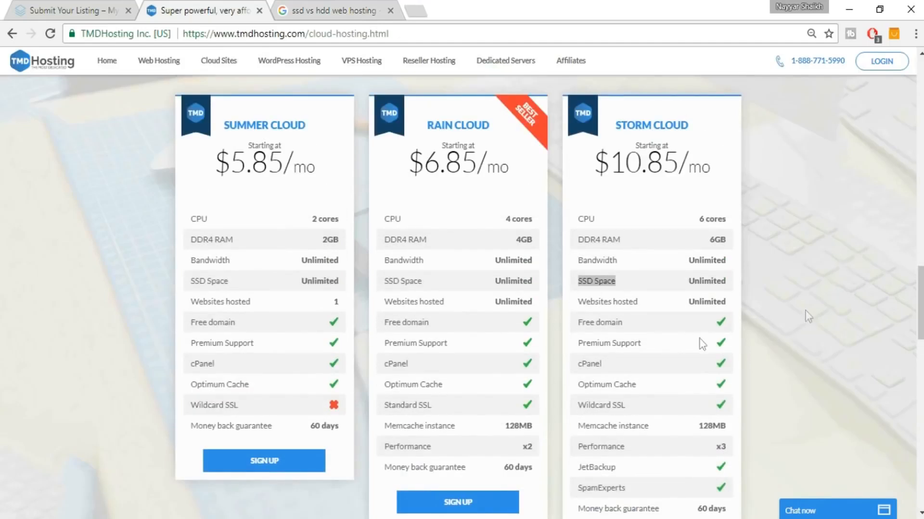
left_click_drag(578, 322, 637, 328)
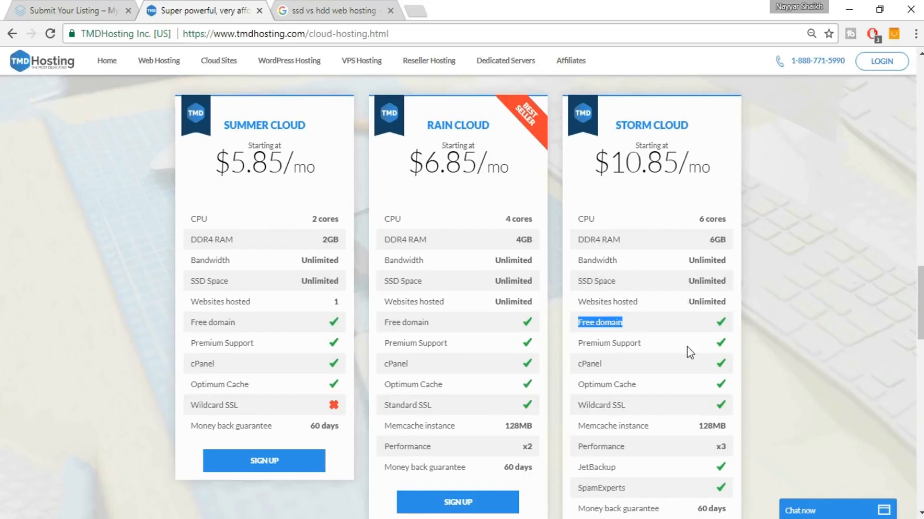
scroll(623, 359, "down", 1)
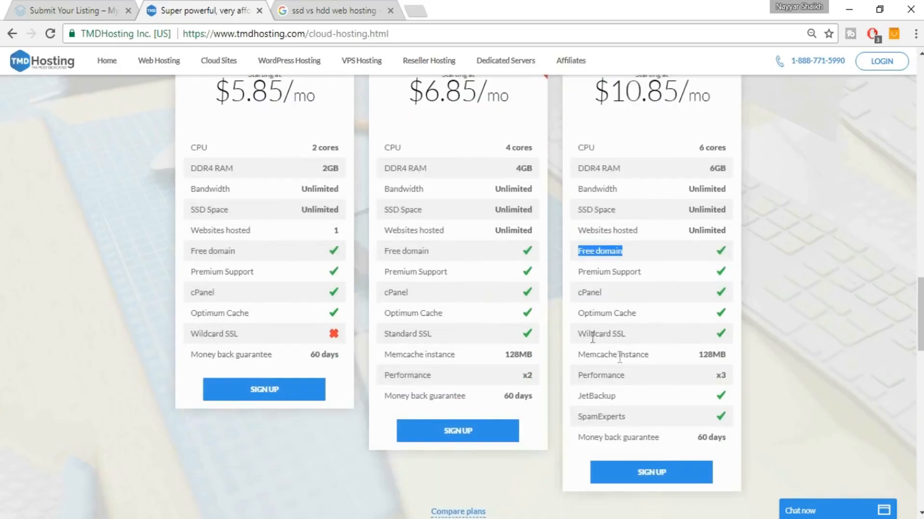
left_click_drag(577, 335, 640, 332)
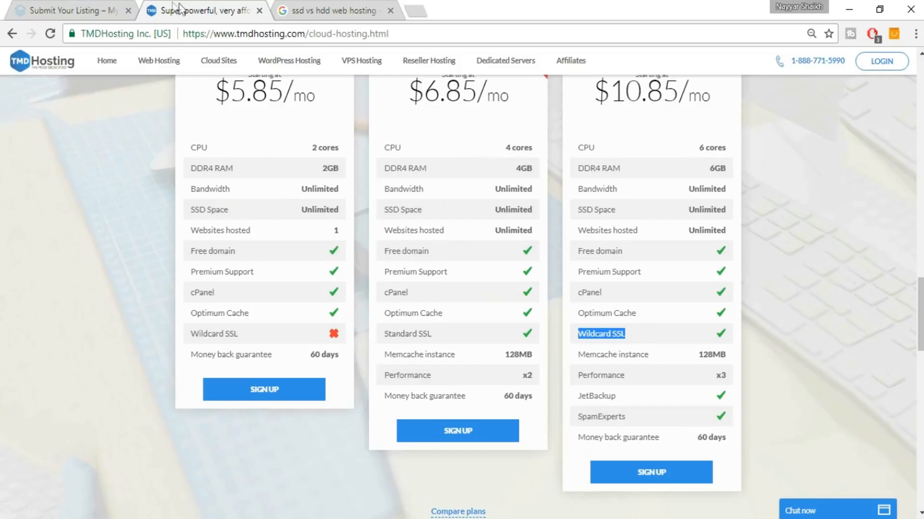
left_click(113, 9)
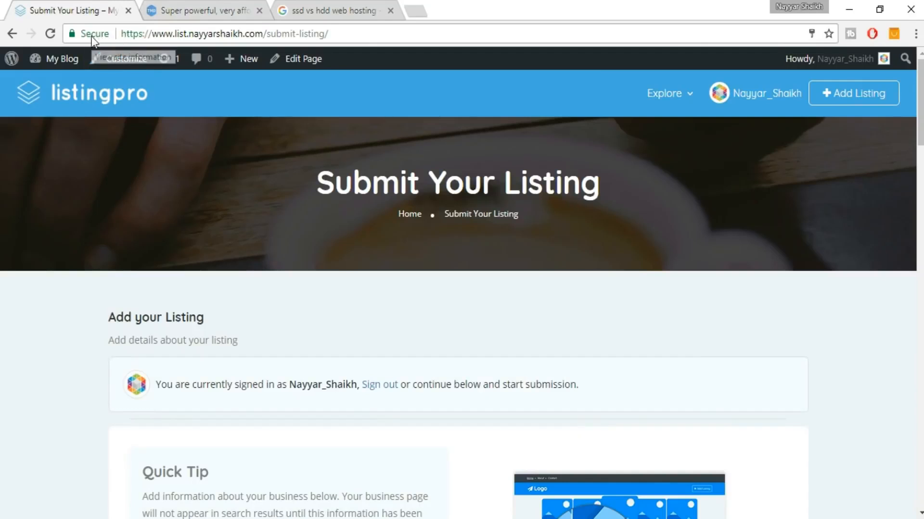
left_click(96, 34)
left_click(118, 45)
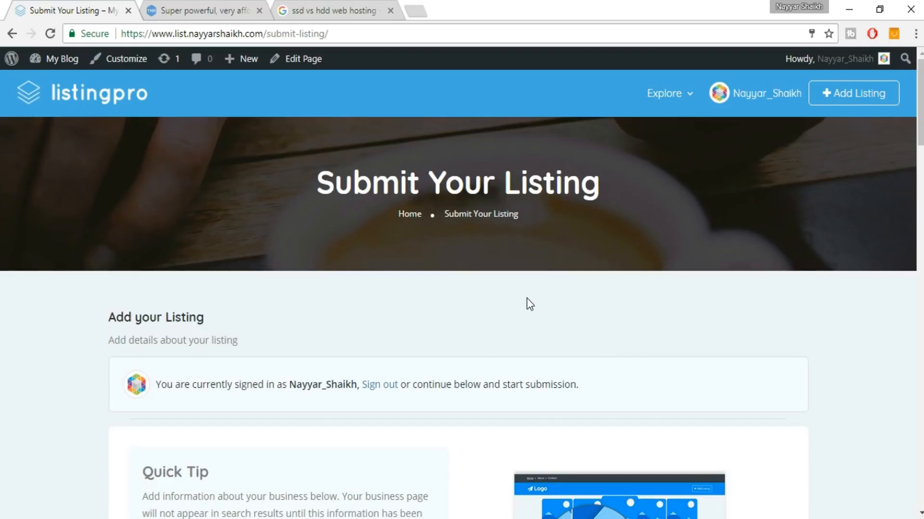
left_click(197, 11)
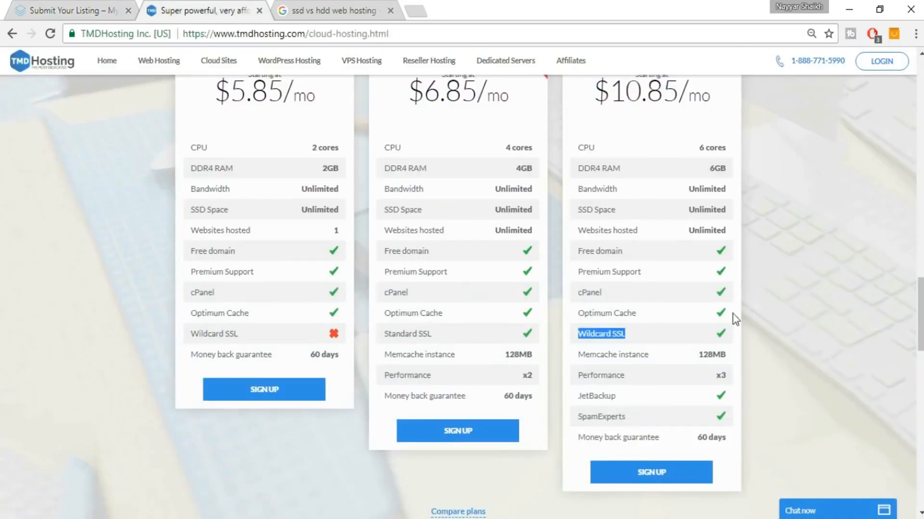
Compare Summer ($5.85), Rain ($6.85) and Storm Cloud ($10.85) plans, then sign up for Storm Cloud.
left_click(737, 334)
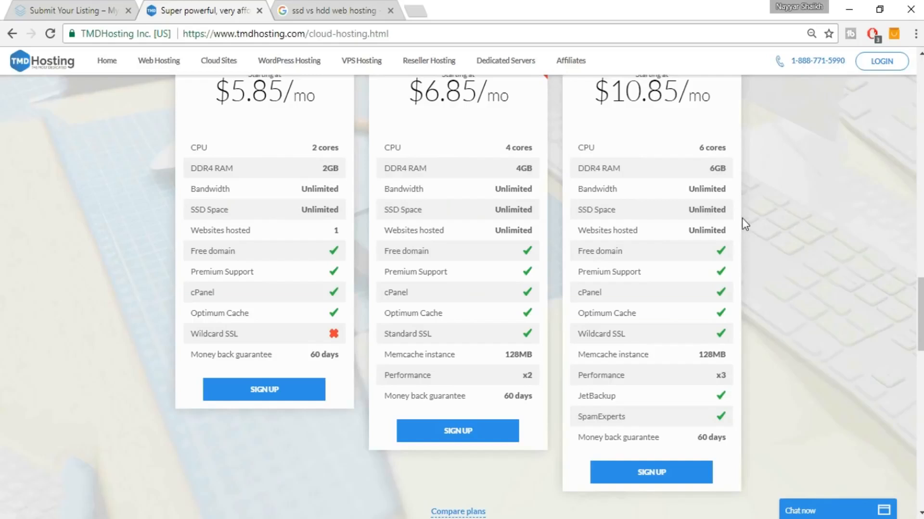
scroll(741, 218, "up", 2)
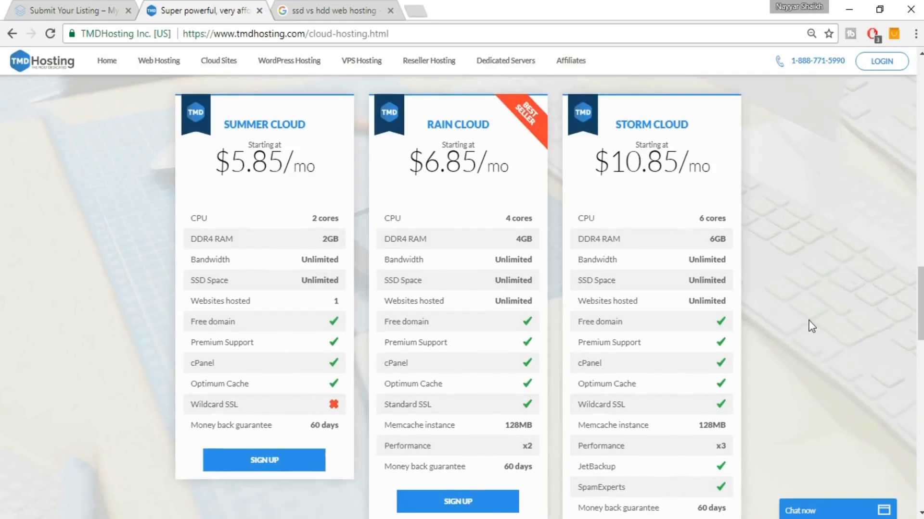
scroll(810, 324, "down", 1)
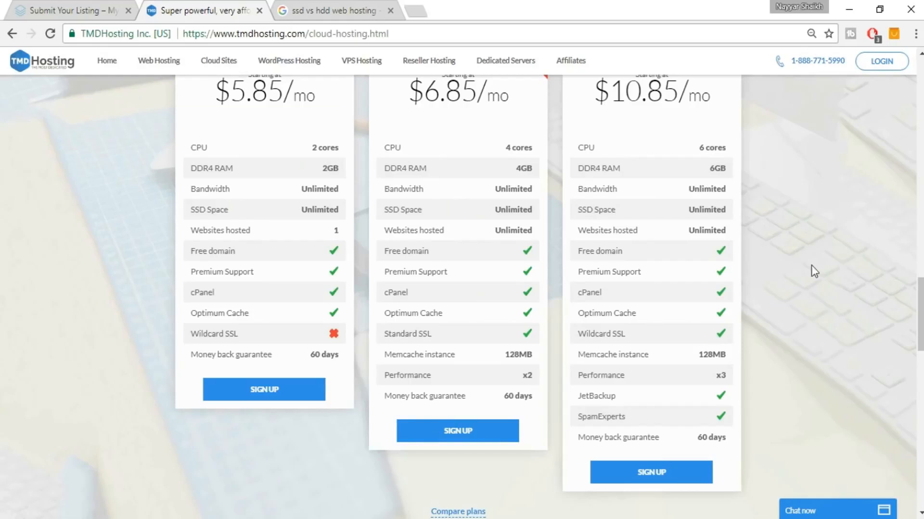
scroll(773, 270, "up", 2)
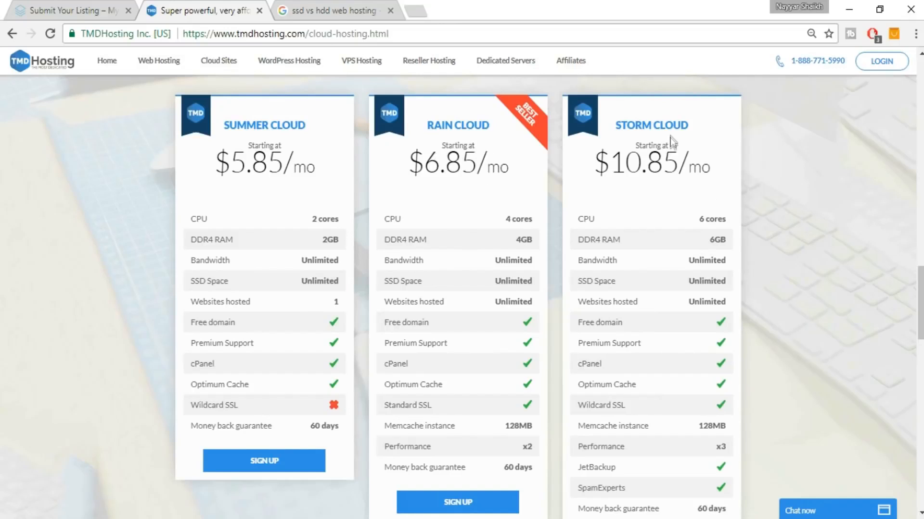
left_click_drag(614, 129, 690, 124)
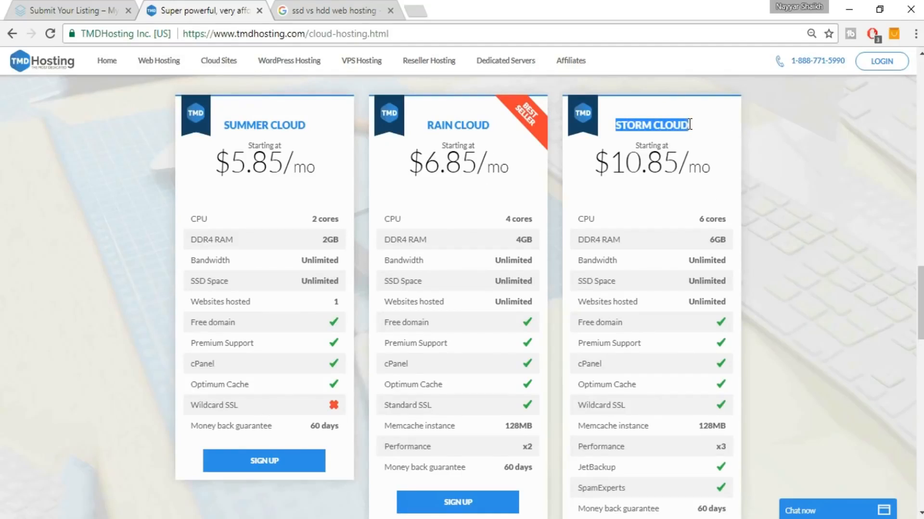
left_click(702, 133)
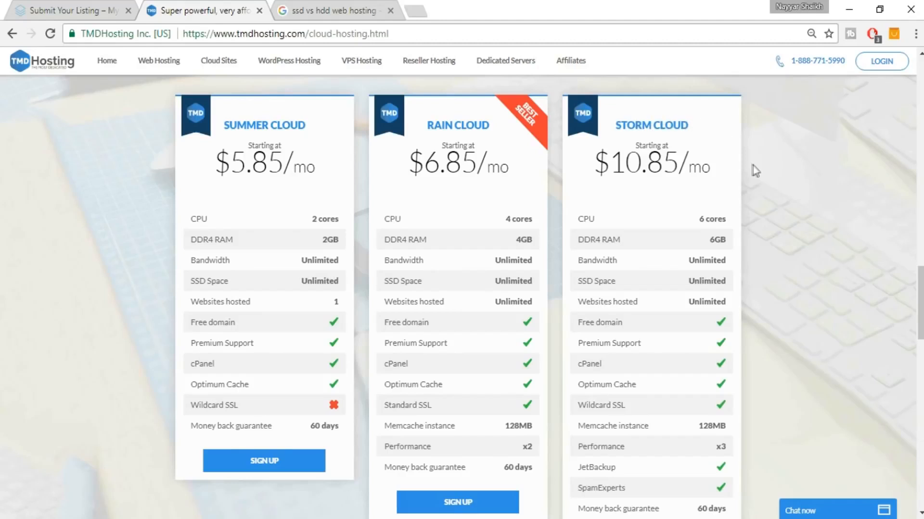
scroll(752, 164, "down", 1)
scroll(755, 171, "down", 4)
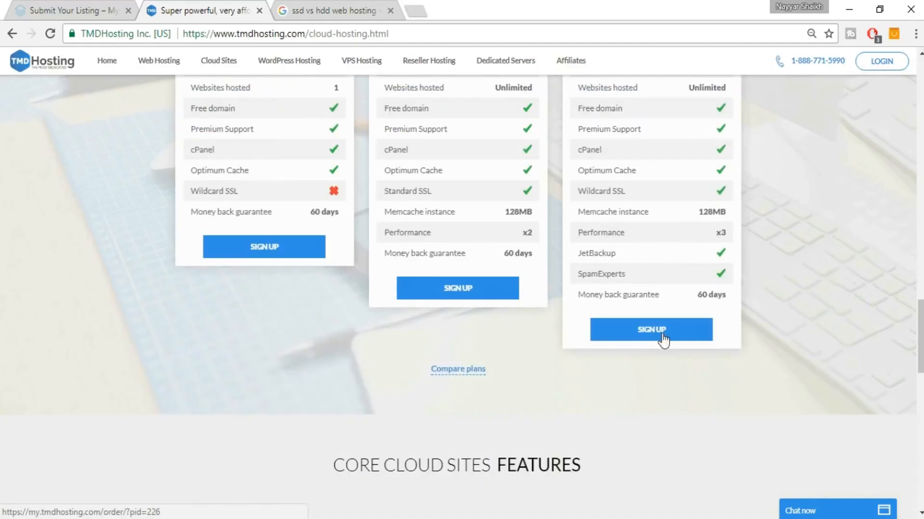
left_click(664, 341)
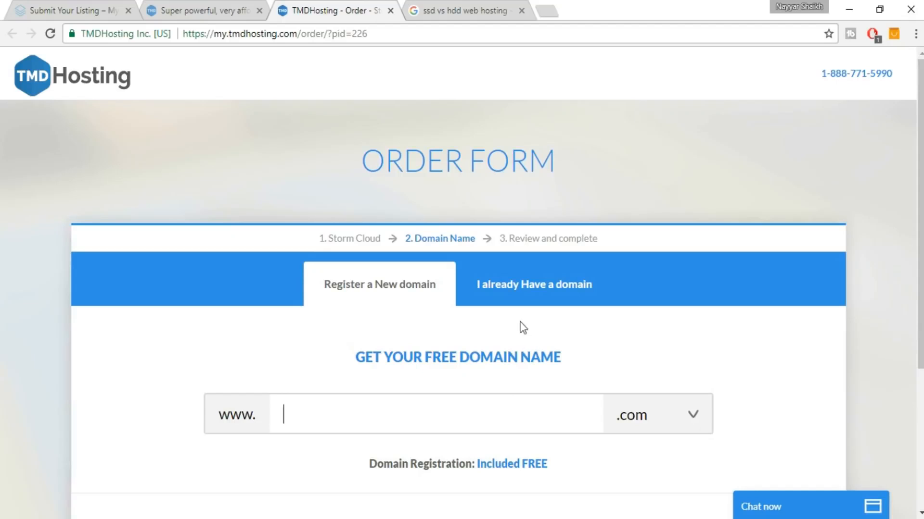
Choose 'I already Have a domain', enter the registered domain name, and proceed.
left_click(527, 303)
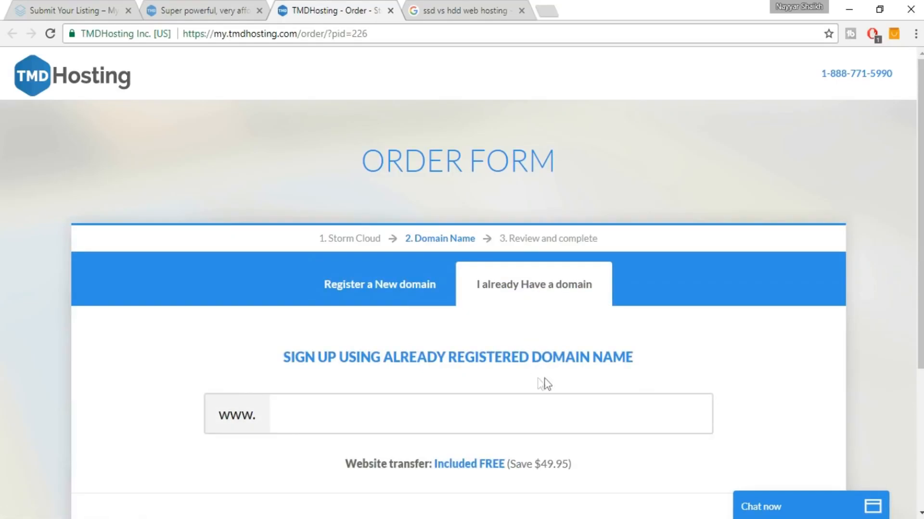
scroll(562, 383, "down", 2)
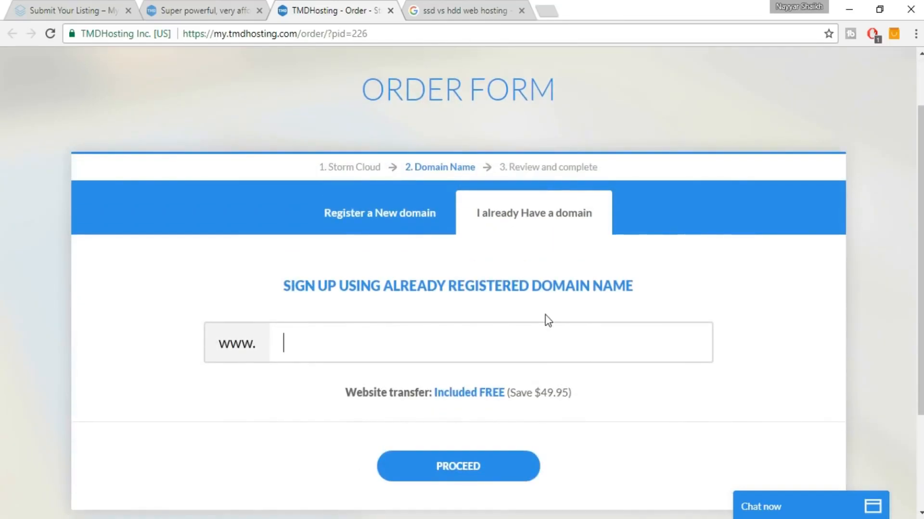
type("nayyars")
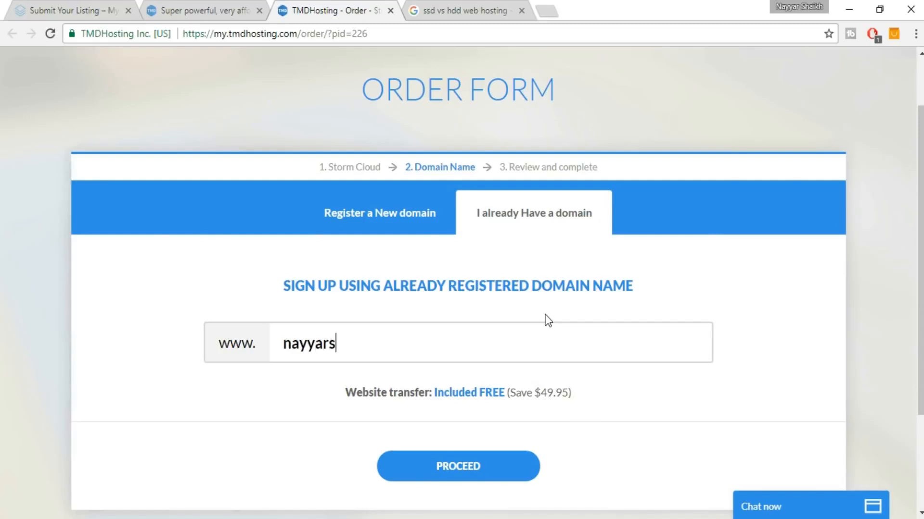
type("haik.com")
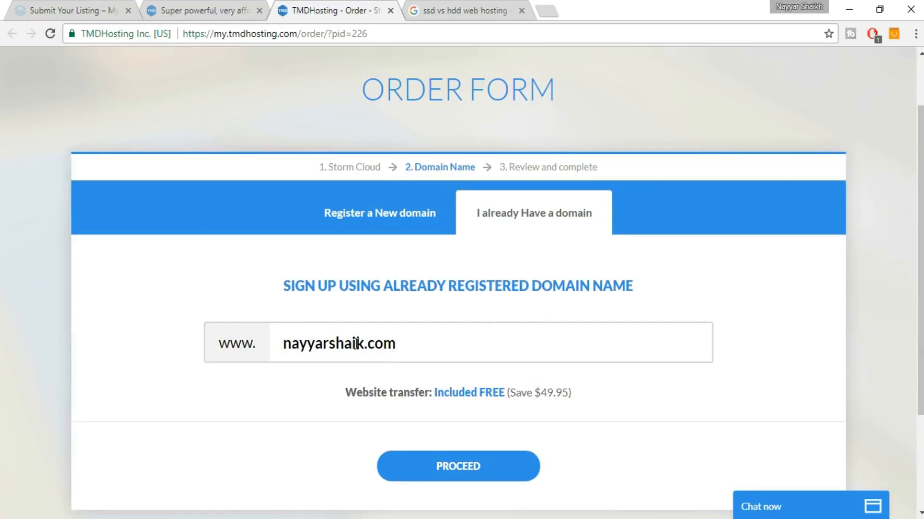
type("h")
left_click(446, 471)
scroll(747, 351, "down", 4)
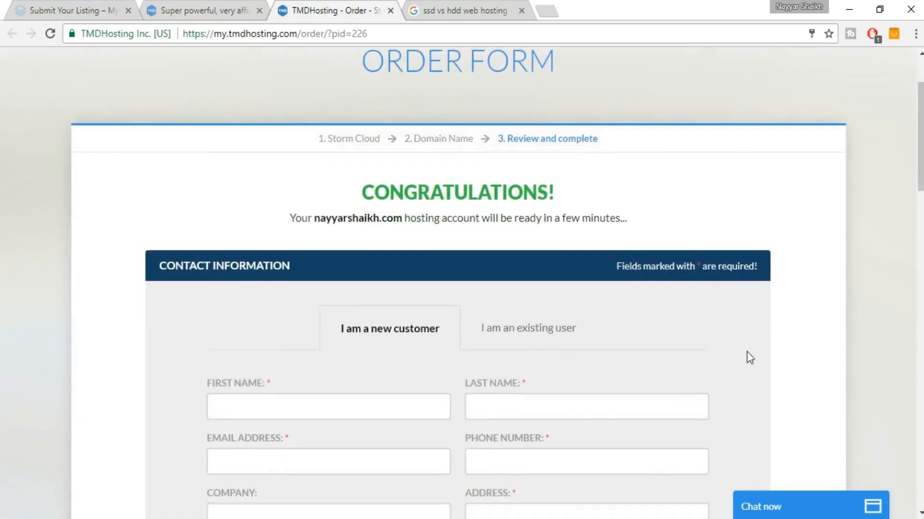
scroll(768, 306, "down", 1)
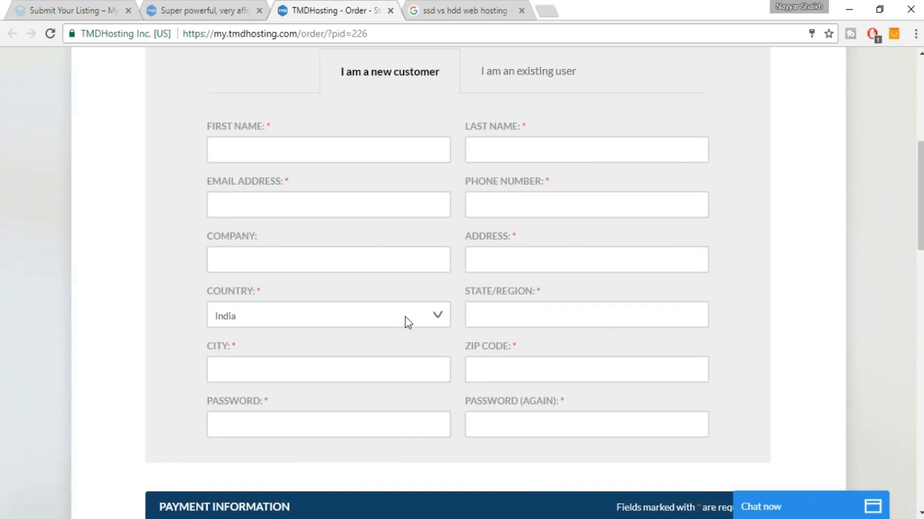
scroll(651, 270, "down", 7)
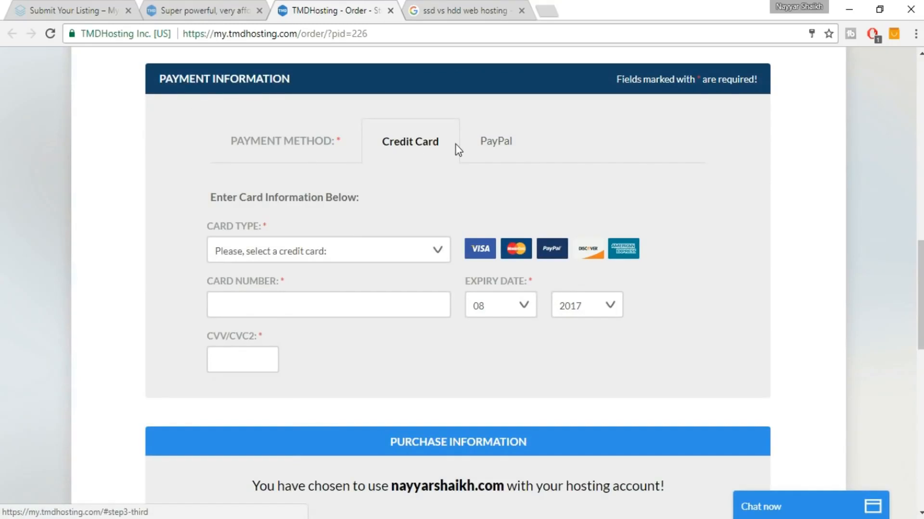
left_click(487, 148)
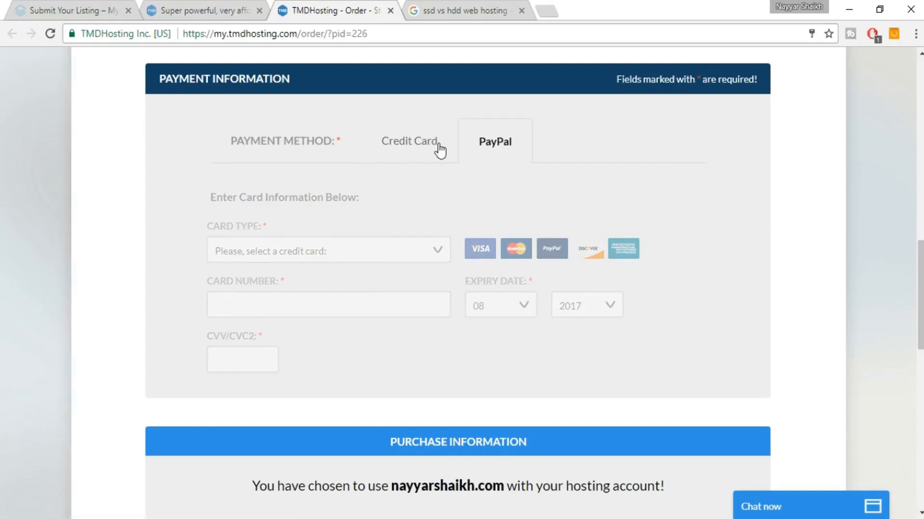
left_click(435, 144)
scroll(668, 198, "down", 6)
scroll(676, 202, "down", 2)
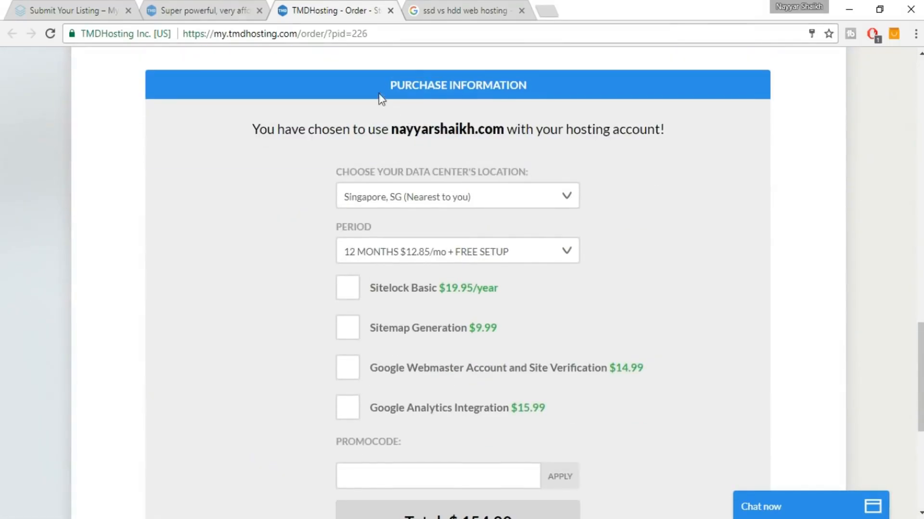
left_click_drag(537, 88, 540, 90)
left_click(541, 90)
left_click(446, 200)
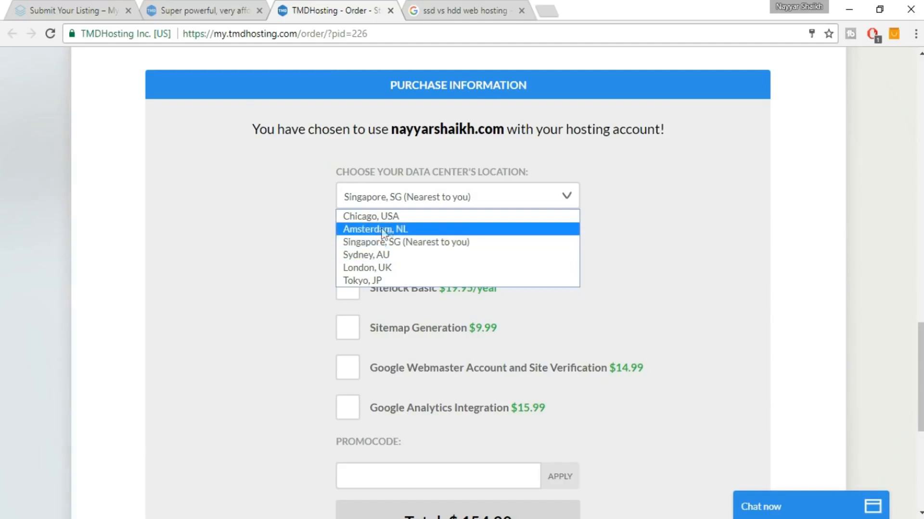
left_click(445, 242)
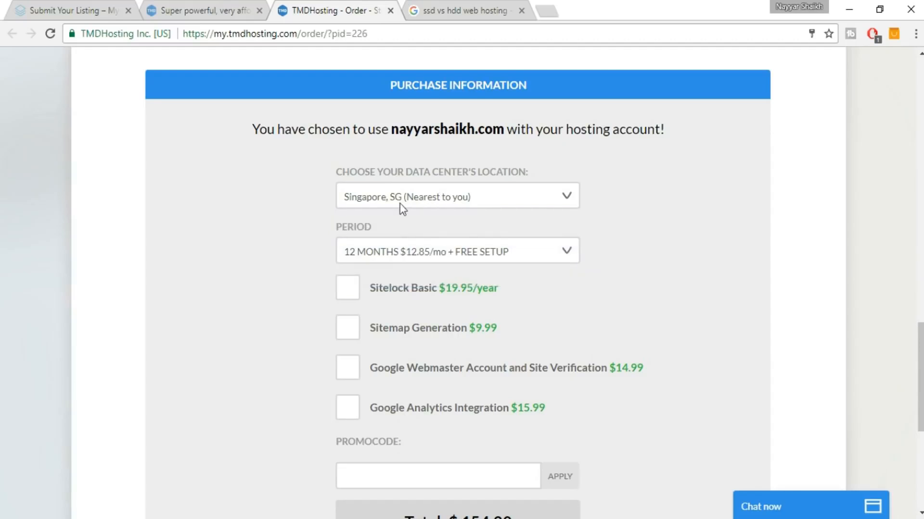
scroll(703, 226, "down", 3)
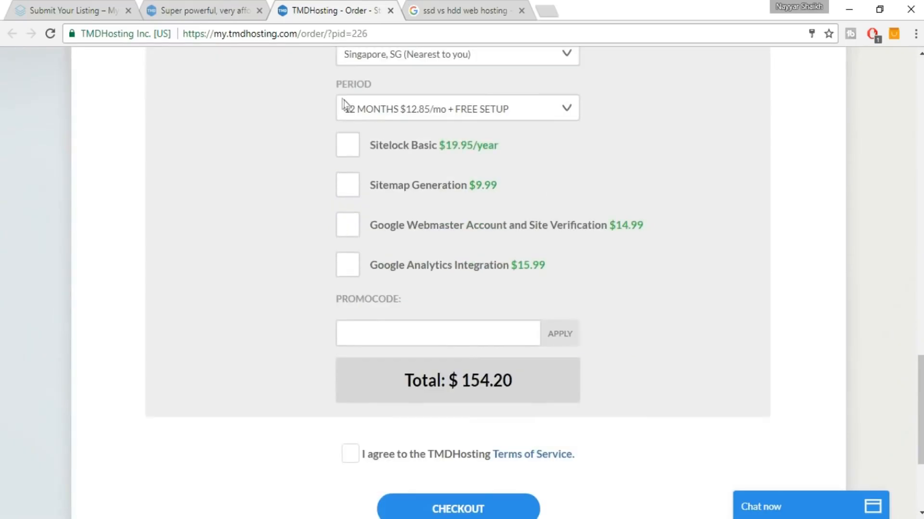
left_click(412, 109)
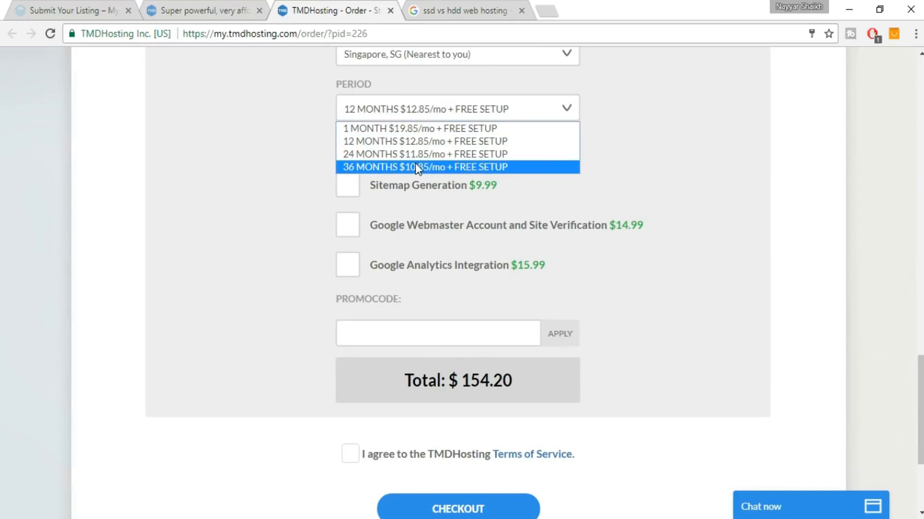
left_click(421, 143)
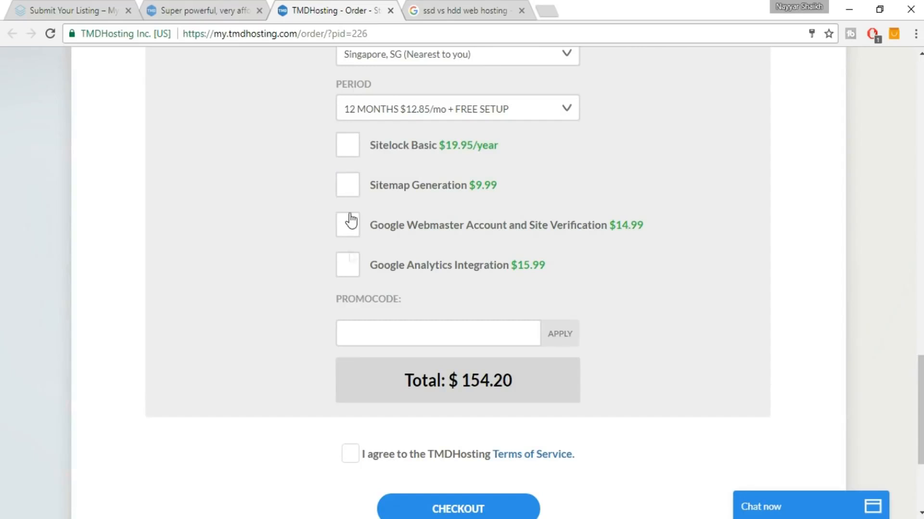
scroll(743, 216, "down", 2)
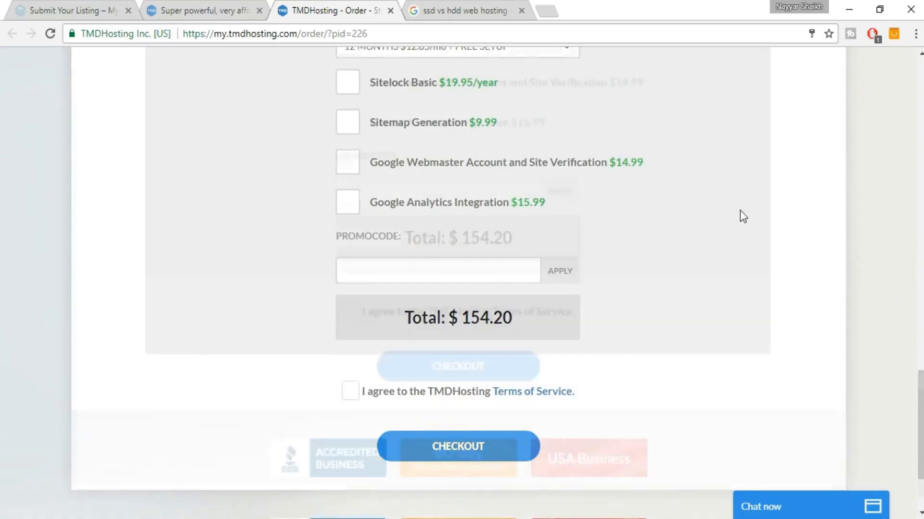
scroll(743, 216, "down", 2)
left_click_drag(467, 198, 493, 198)
left_click(633, 207)
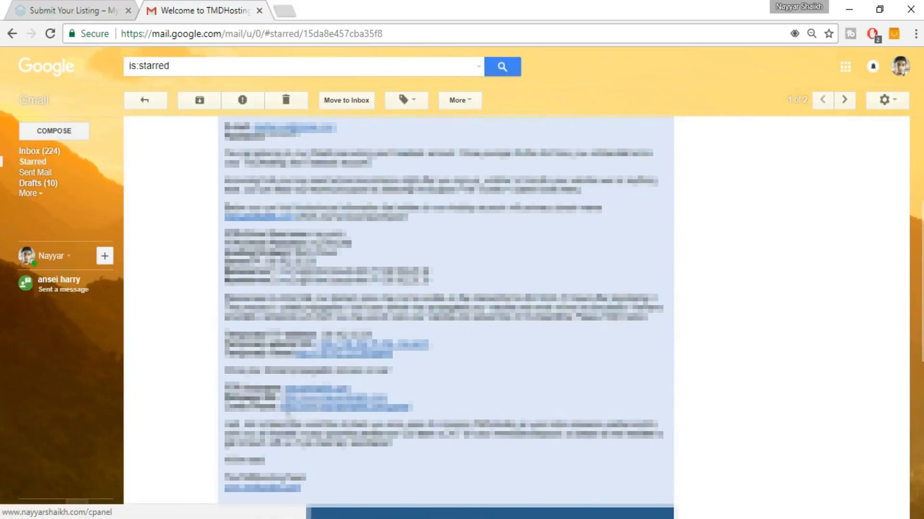
Open the welcome email's cPanel link in a new tab and switch to it.
right_click(308, 422)
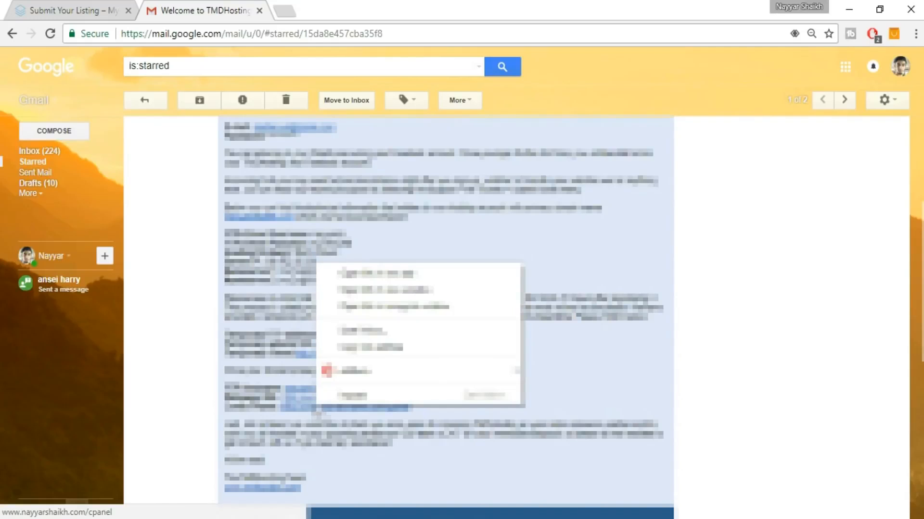
left_click(351, 275)
left_click(329, 5)
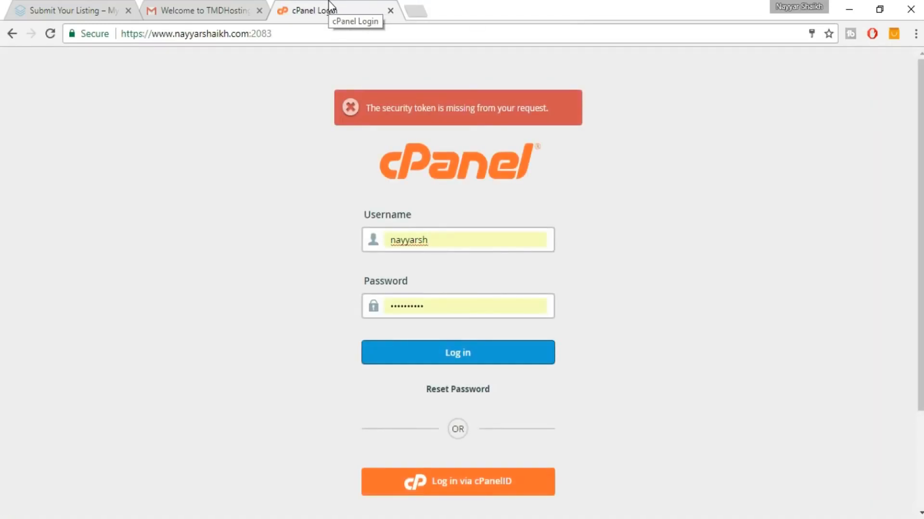
Check the login credentials in the welcome email, then log in to cPanel.
left_click(225, 5)
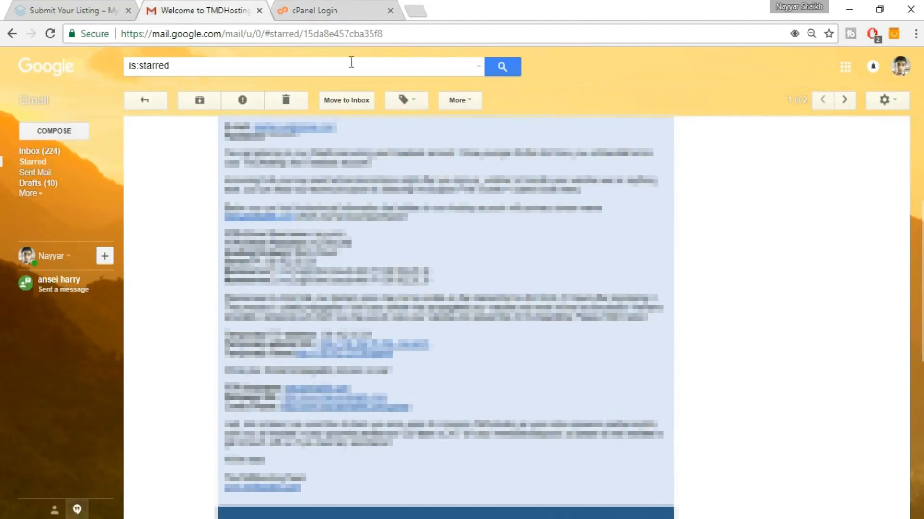
left_click_drag(222, 230, 367, 243)
left_click(369, 249)
left_click(323, 2)
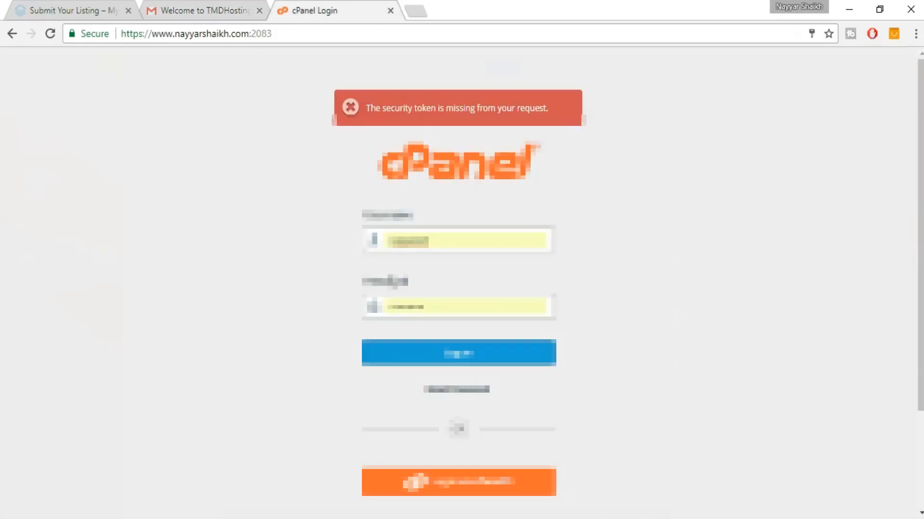
left_click(472, 356)
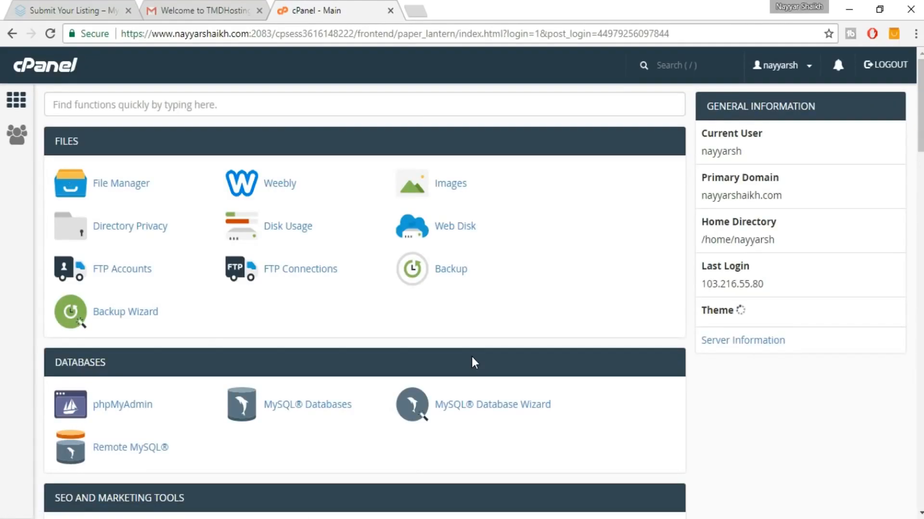
Scroll to Softaculous Apps Installer and open its WordPress installer.
scroll(542, 308, "down", 1)
scroll(543, 308, "down", 15)
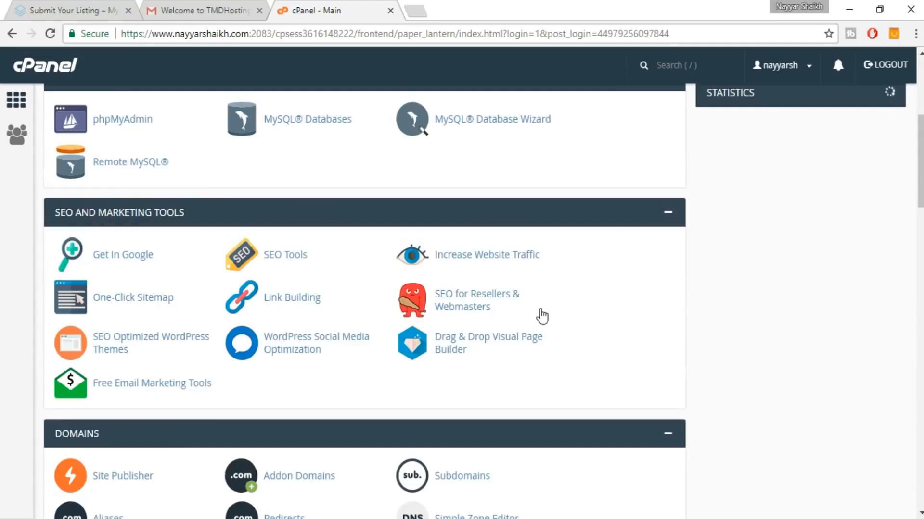
scroll(716, 365, "down", 6)
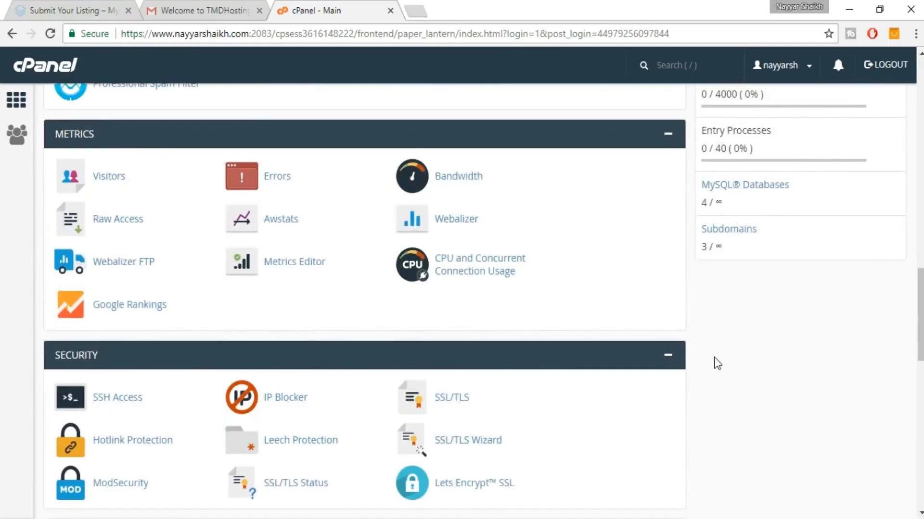
scroll(716, 364, "down", 10)
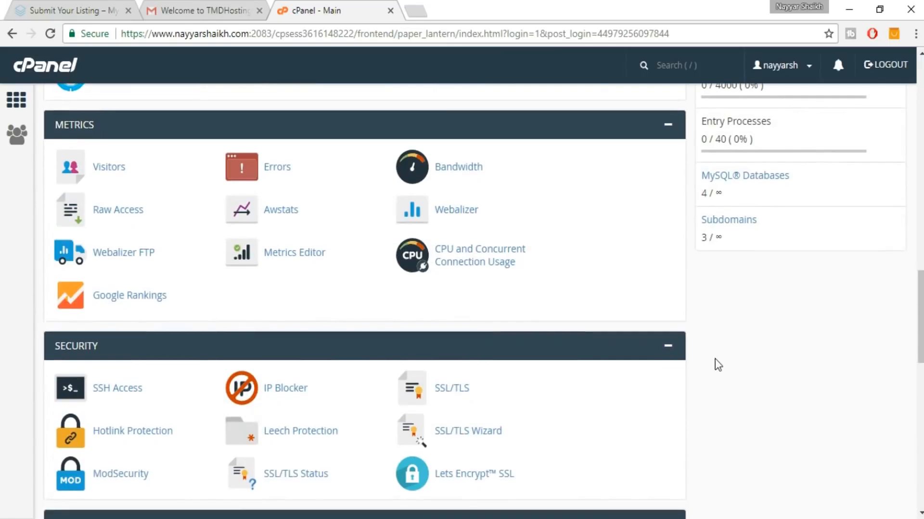
scroll(717, 364, "down", 4)
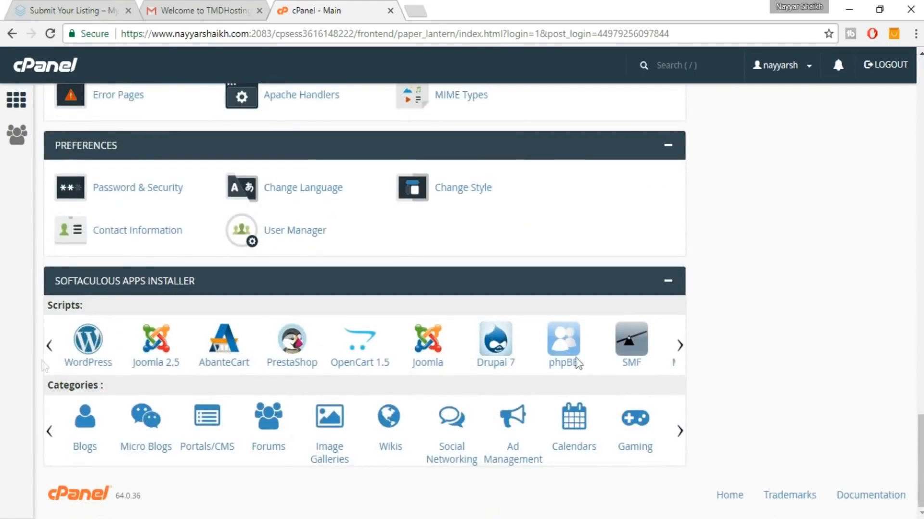
left_click(97, 365)
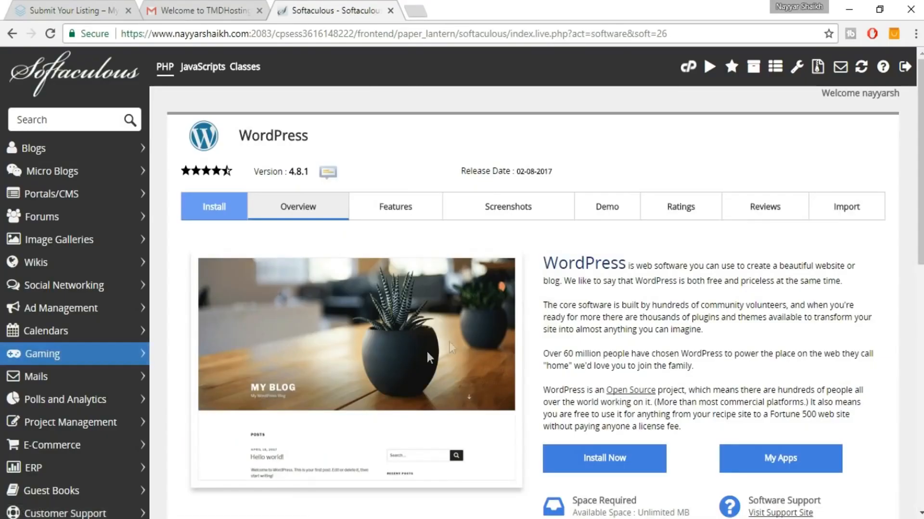
left_click(608, 459)
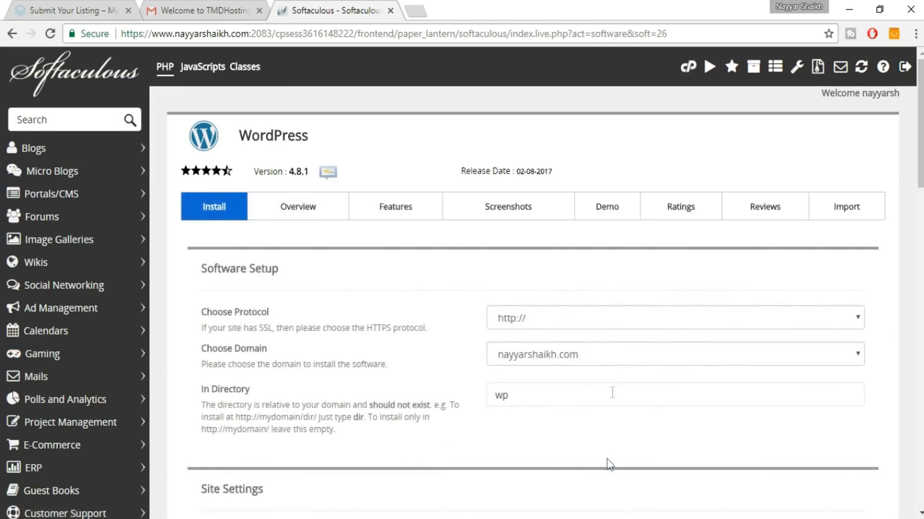
left_click(594, 318)
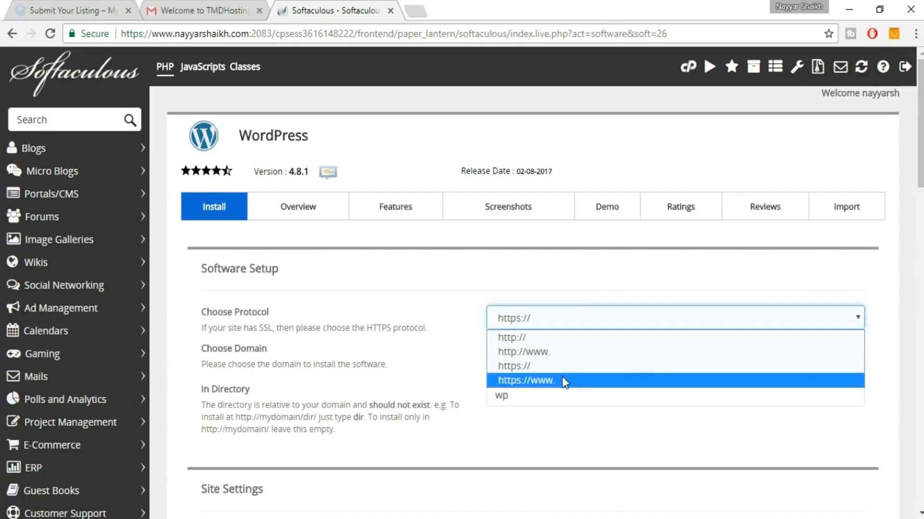
left_click(529, 352)
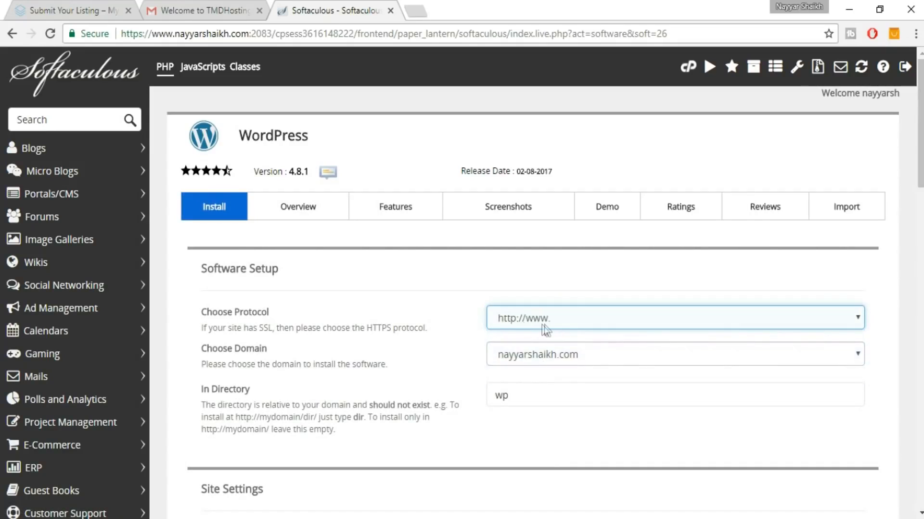
left_click(604, 360)
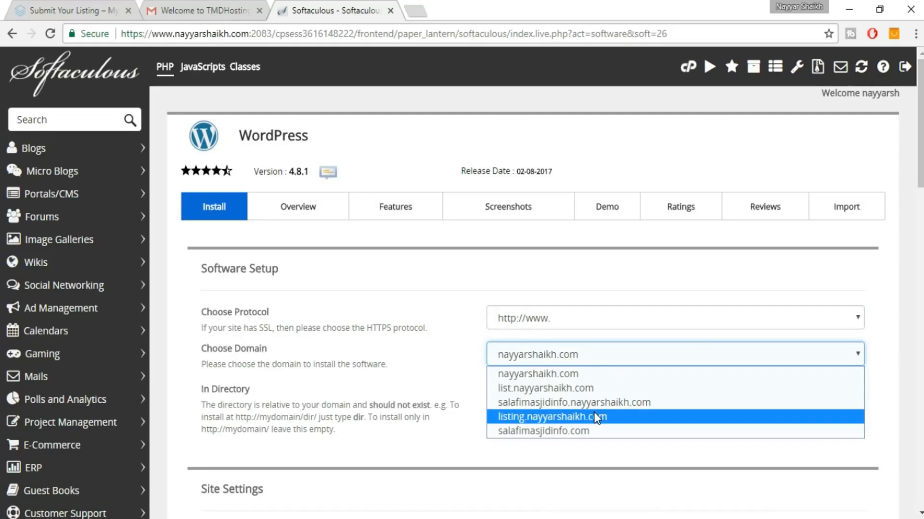
left_click(551, 417)
left_click(587, 396)
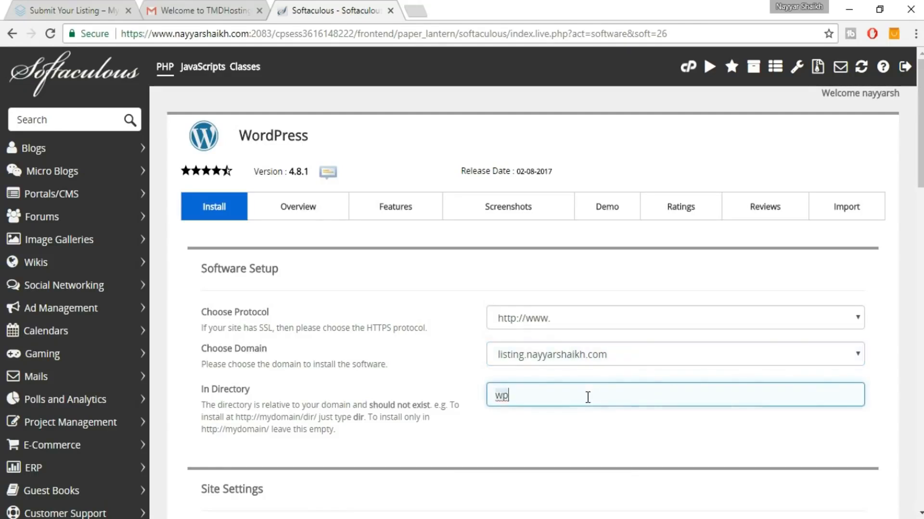
key("BackSpace")
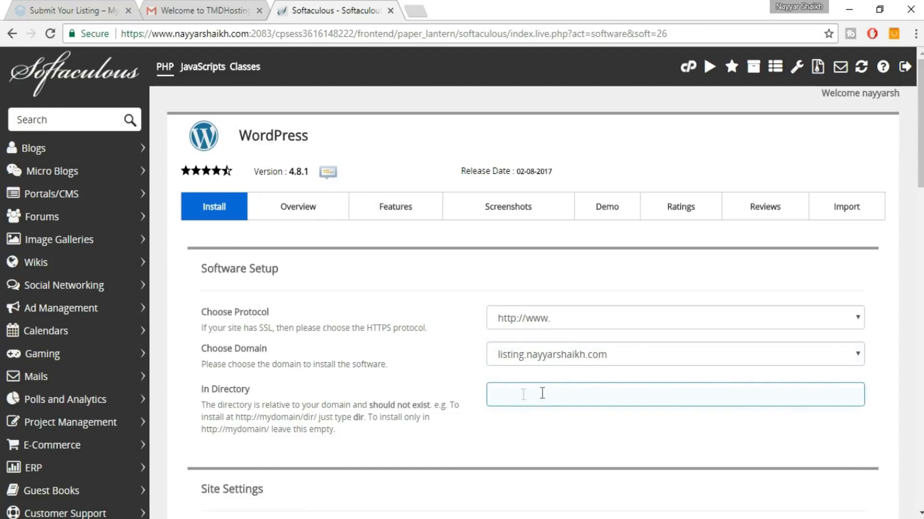
Replace the default admin username with your own chosen username.
scroll(522, 313, "down", 3)
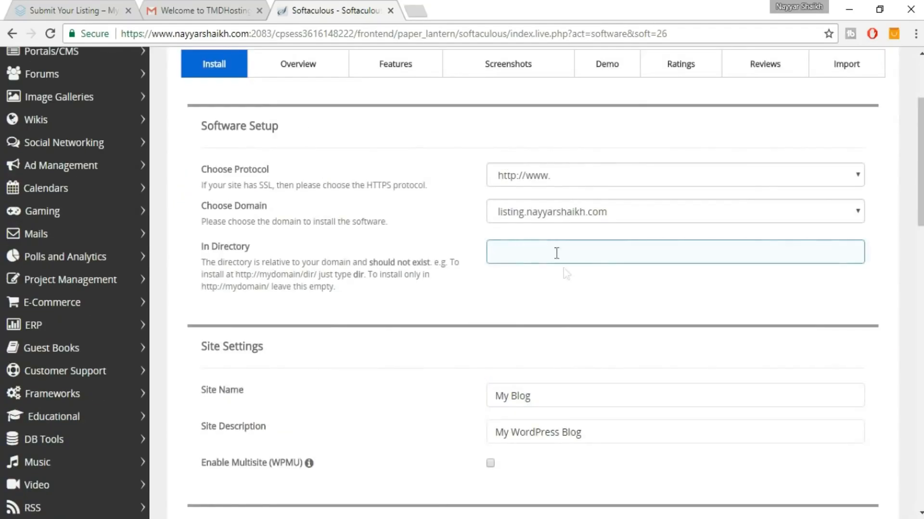
scroll(593, 313, "down", 3)
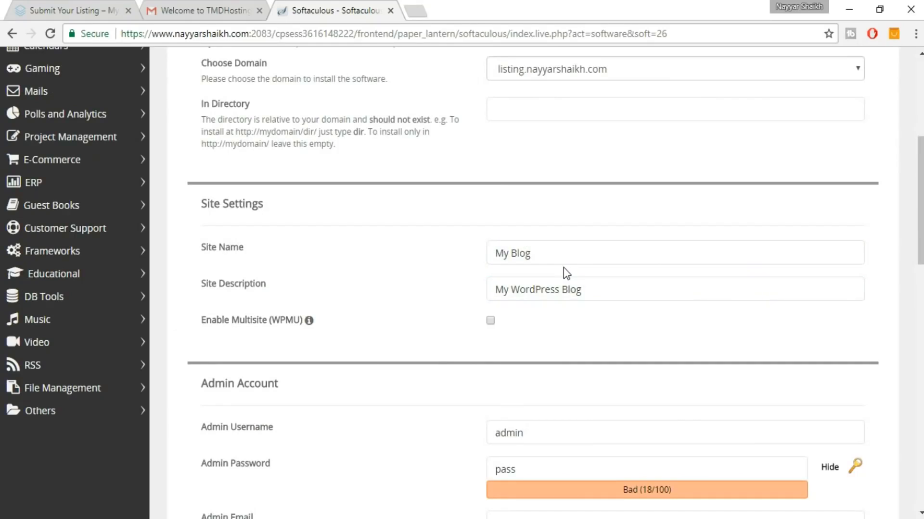
scroll(567, 271, "down", 6)
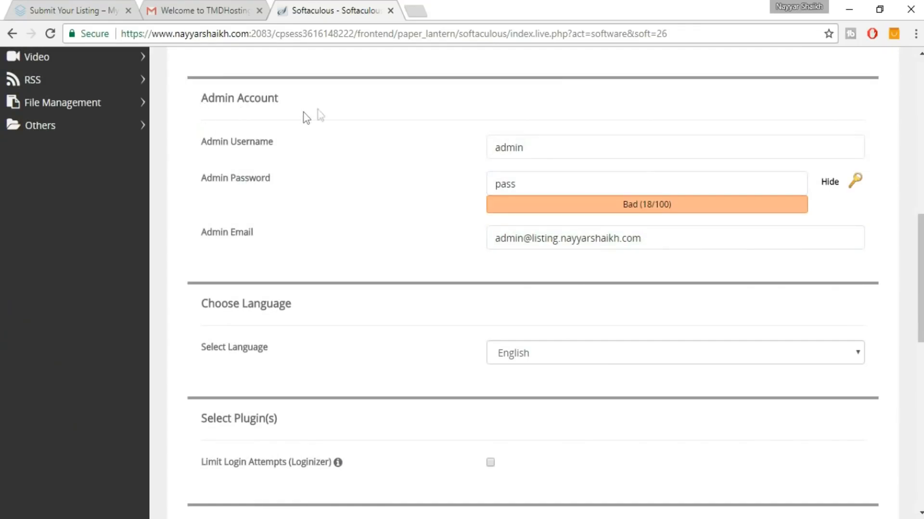
double_click(505, 143)
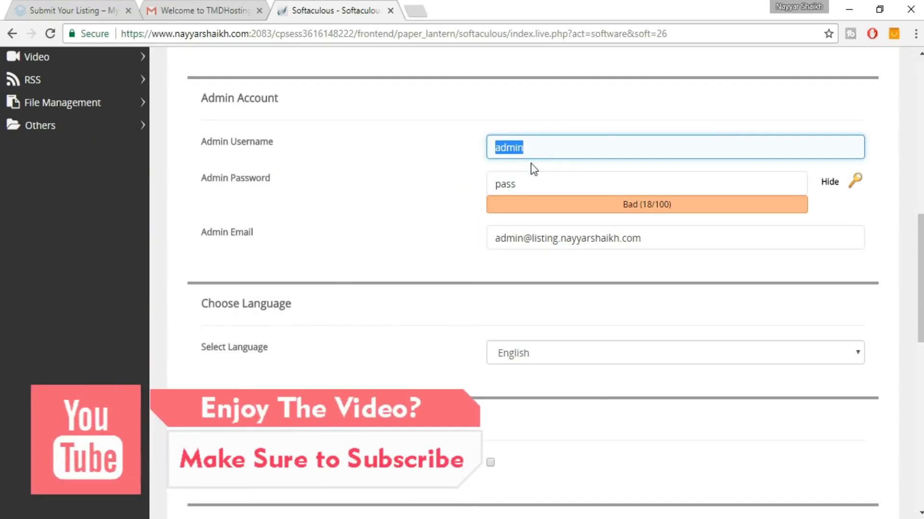
type("N")
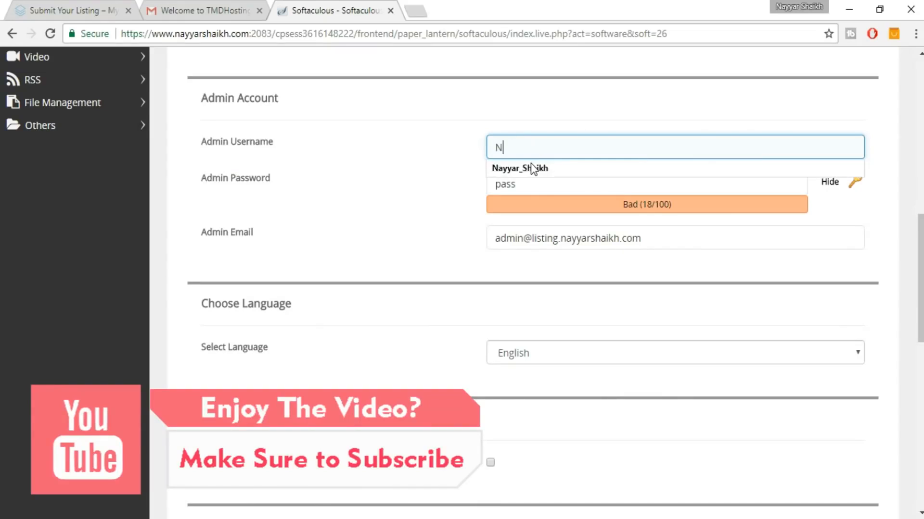
left_click(540, 167)
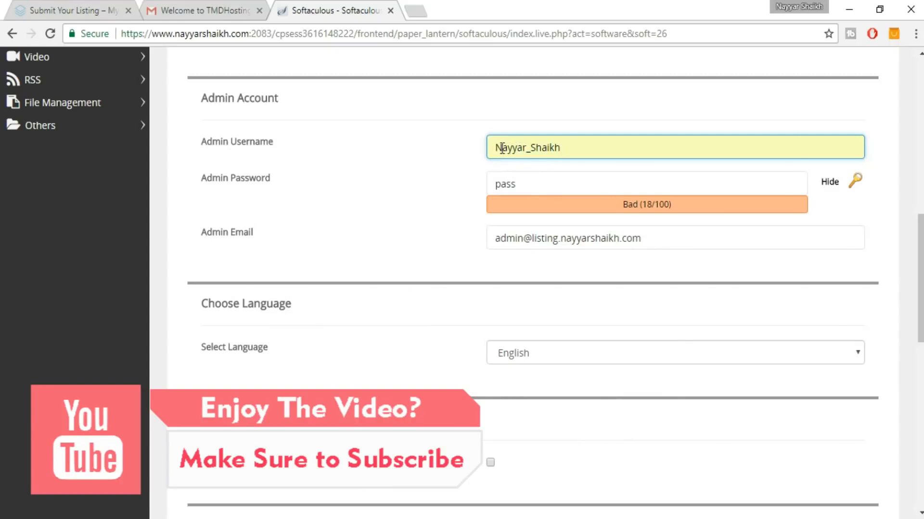
left_click_drag(502, 148, 481, 148)
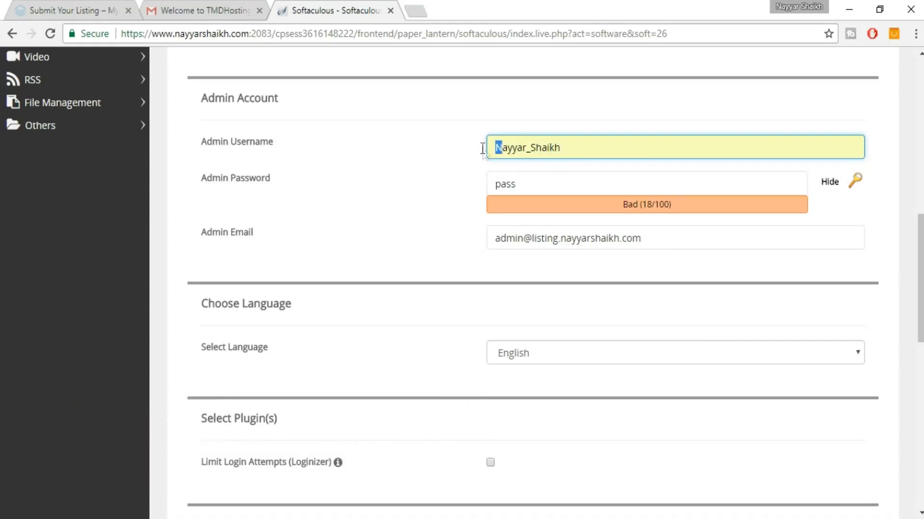
left_click(598, 151)
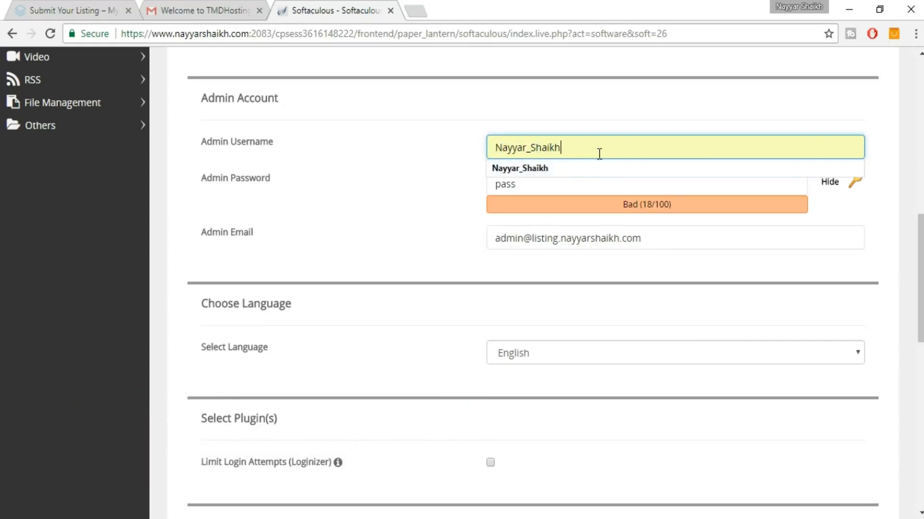
Replace the default admin password with your own and keep it masked.
left_click(572, 187)
double_click(554, 185)
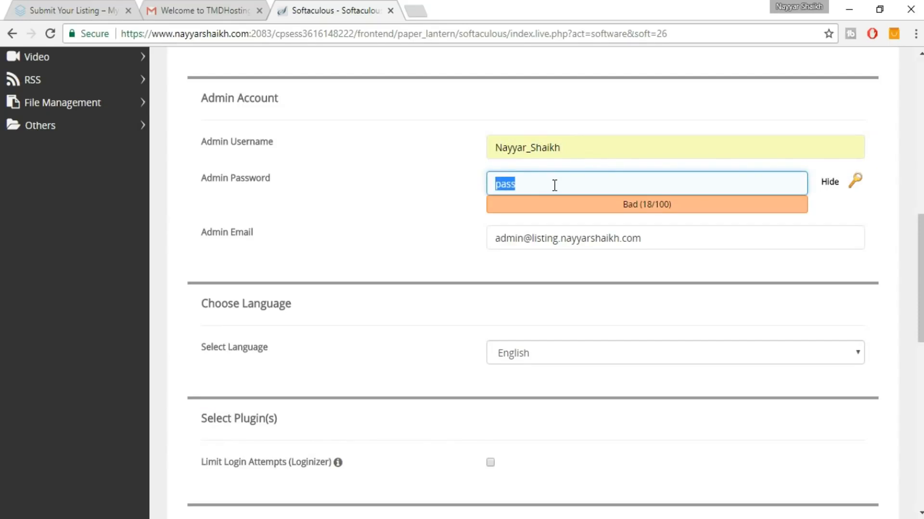
type("•••••••")
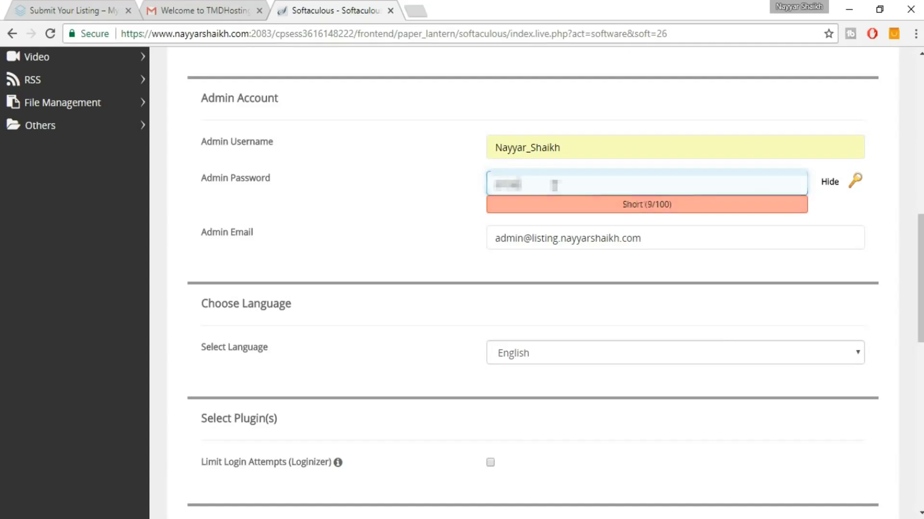
type("••••")
key("Tab")
left_click(830, 183)
Set the admin e-mail to your own address and run the installation.
left_click(705, 243)
left_click_drag(705, 243, 491, 233)
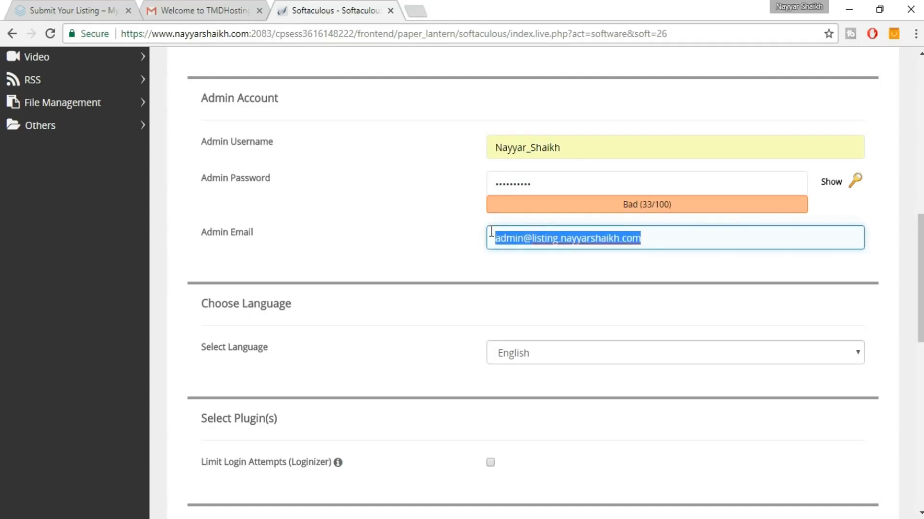
type("re")
left_click(557, 259)
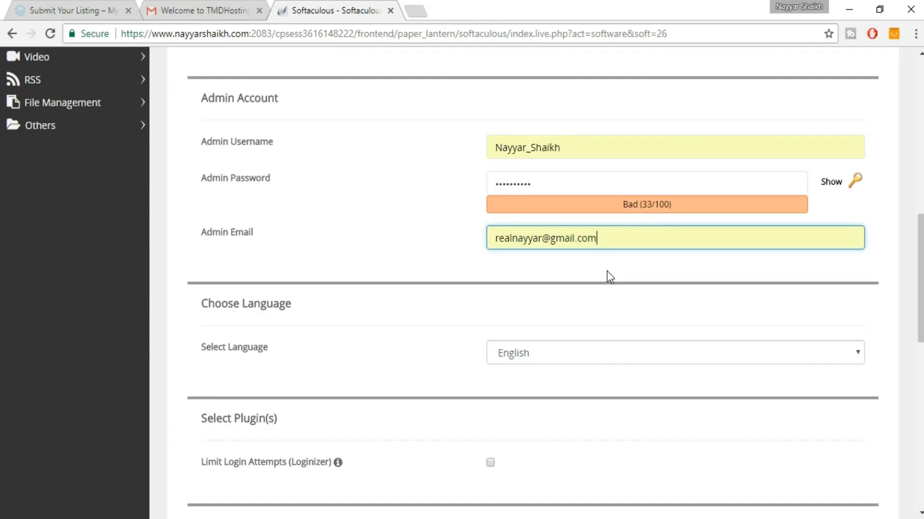
scroll(608, 271, "down", 3)
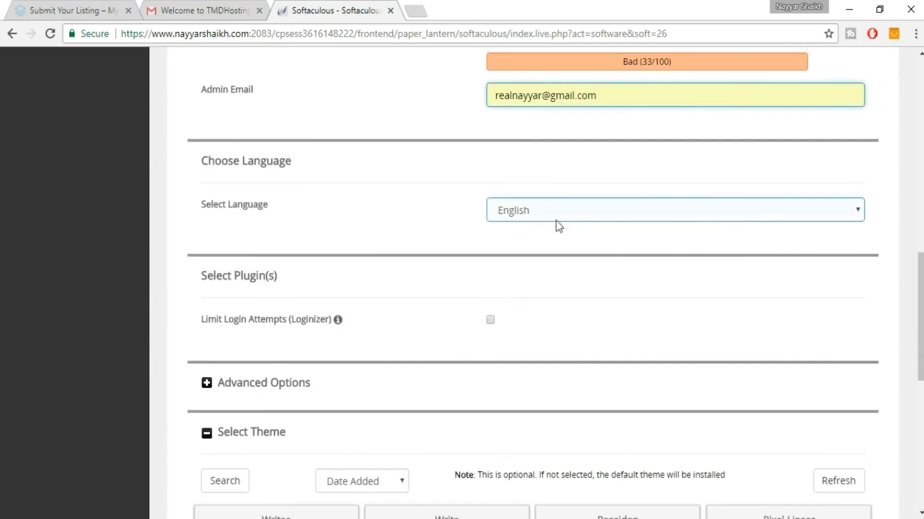
scroll(670, 293, "down", 7)
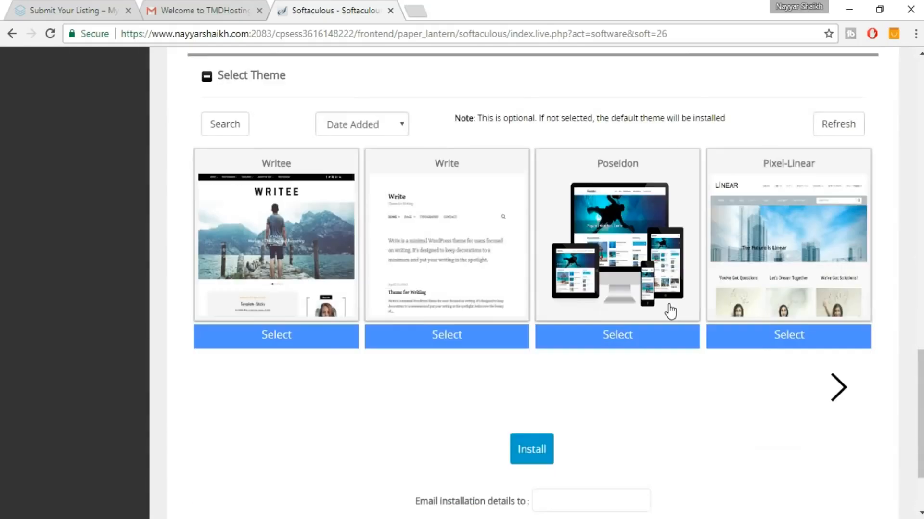
scroll(670, 311, "down", 3)
left_click(544, 337)
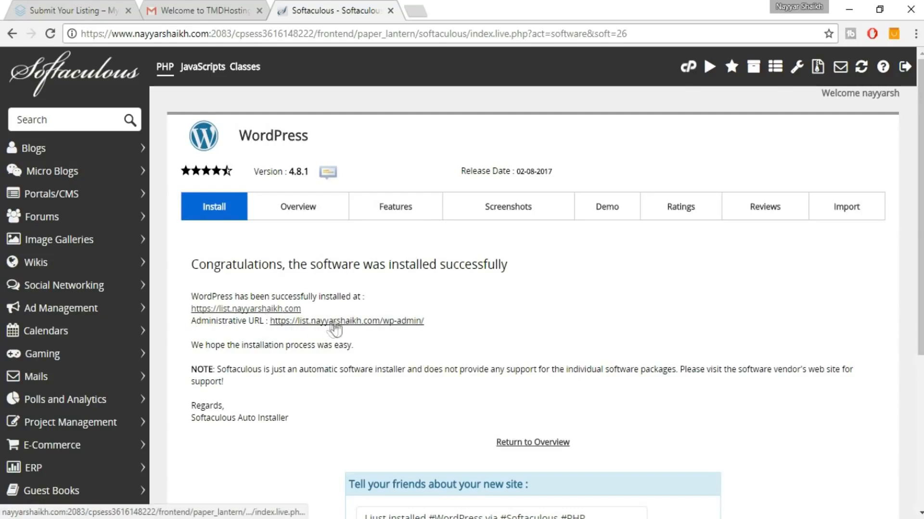
Open the new site's Administrative URL in a new tab and switch to its WordPress dashboard.
right_click(336, 321)
left_click(357, 332)
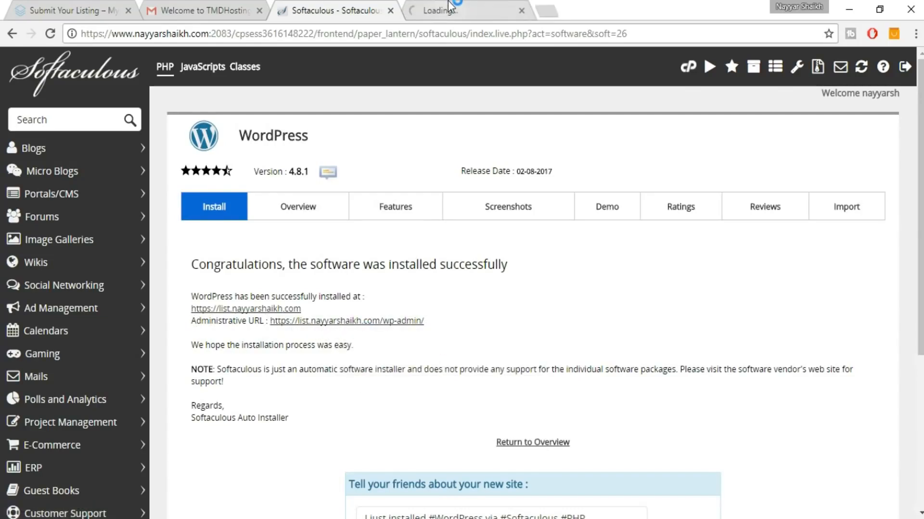
key("ctrl+Tab")
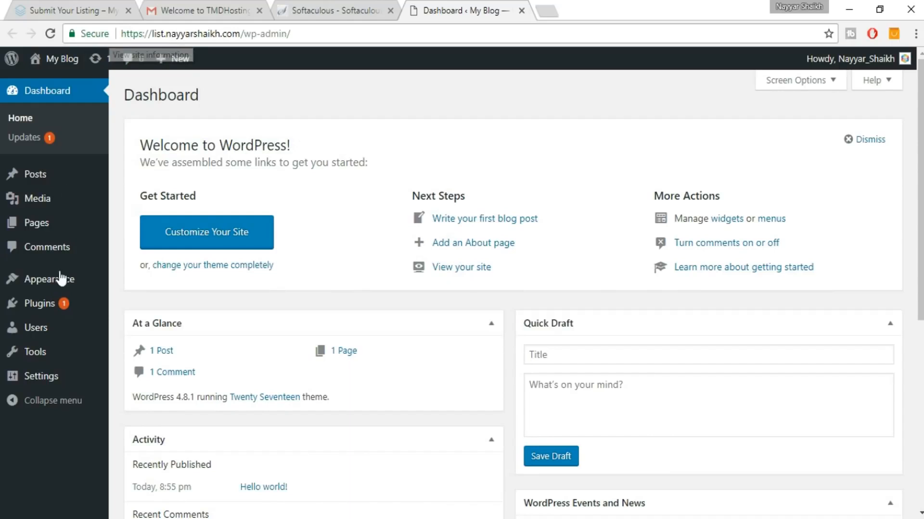
Save General Settings with both site addresses on https, then return to the Submit Your Listing tab.
left_click(45, 375)
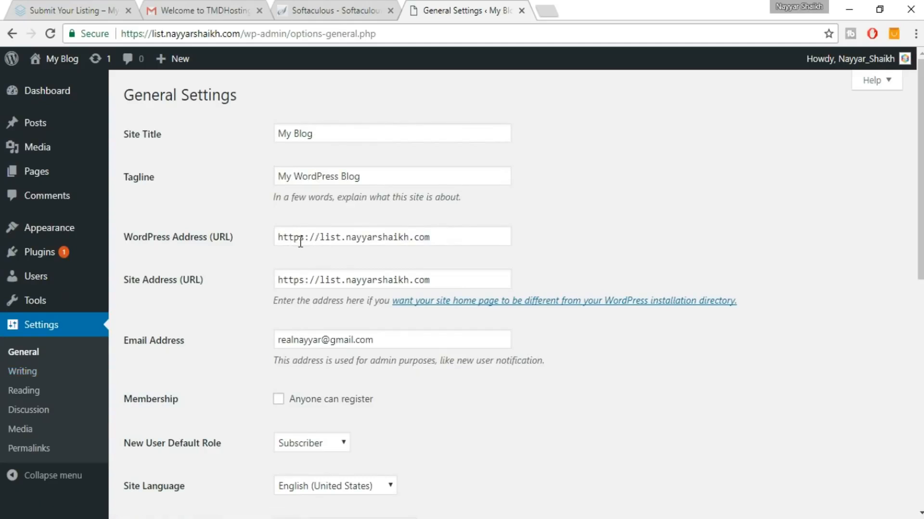
left_click_drag(299, 239, 304, 239)
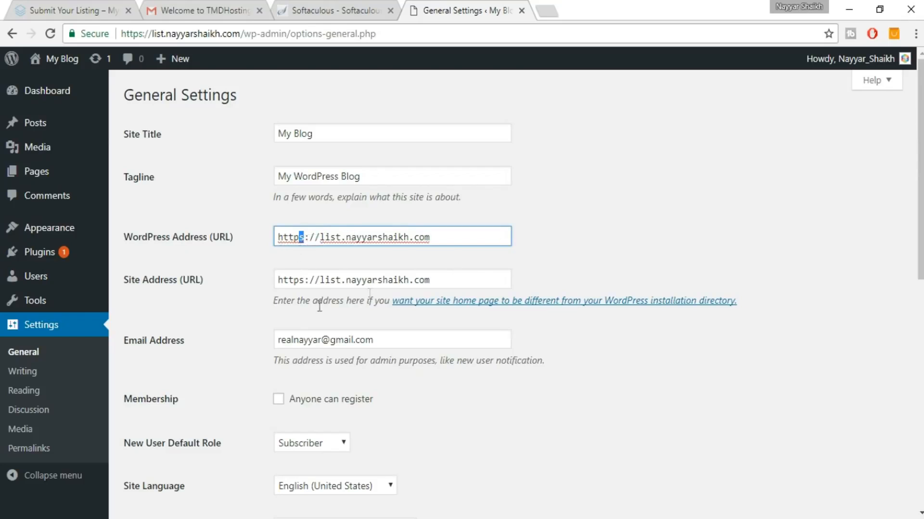
left_click(232, 271)
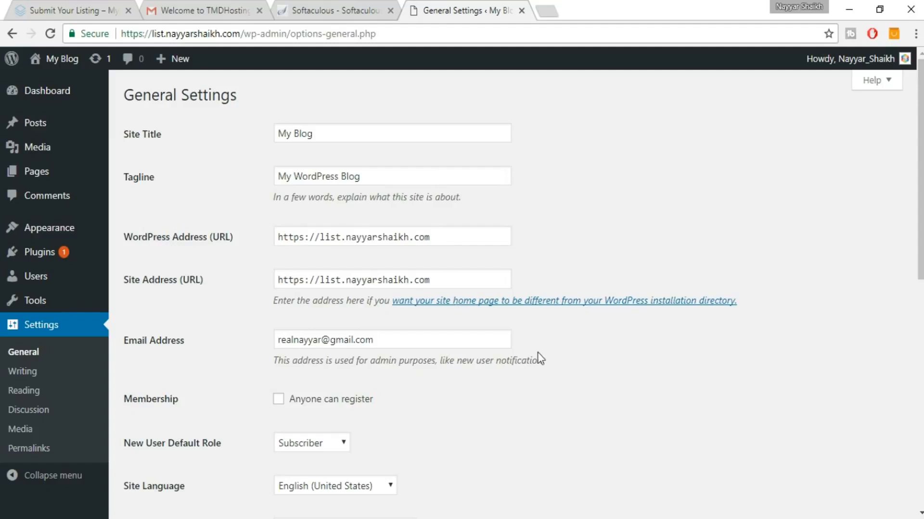
scroll(539, 361, "down", 5)
scroll(538, 363, "down", 4)
left_click(164, 455)
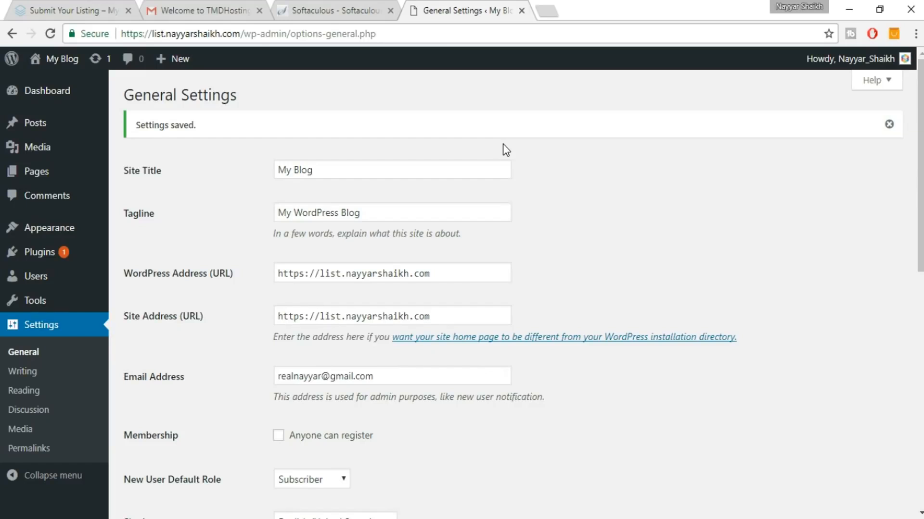
left_click(65, 6)
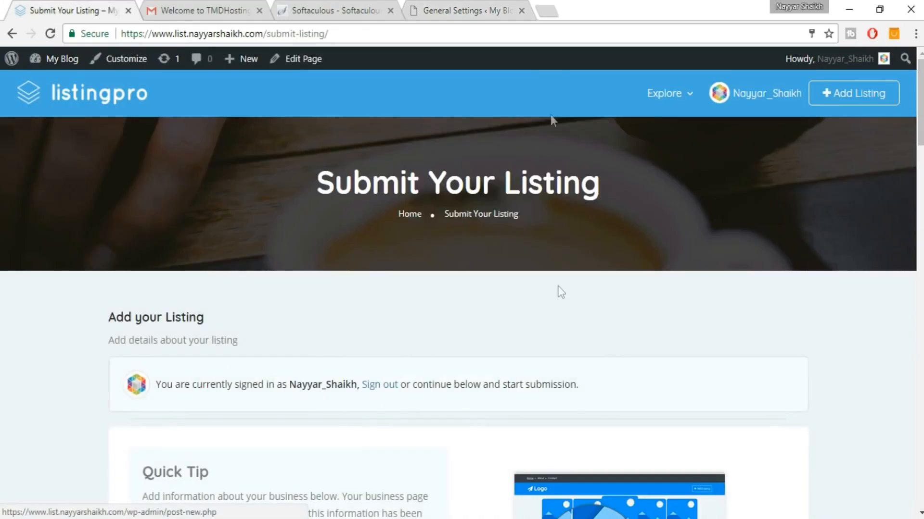
Load the ListingPro item page on ThemeForest and review its sales, rating and compatibility details.
left_click(492, 8)
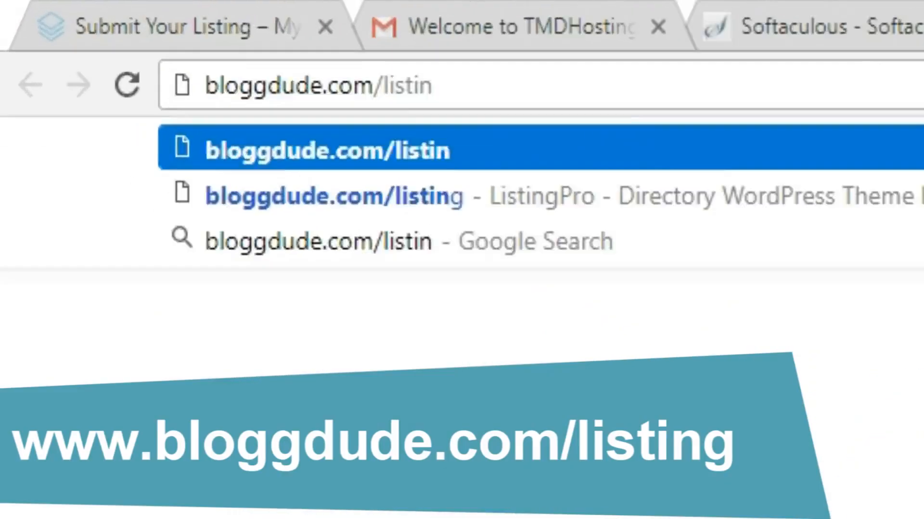
key("Down")
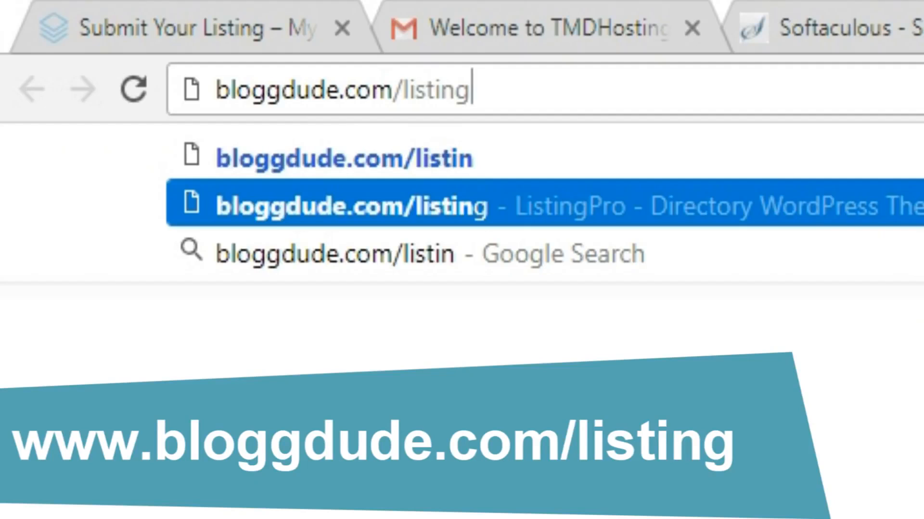
key("Return")
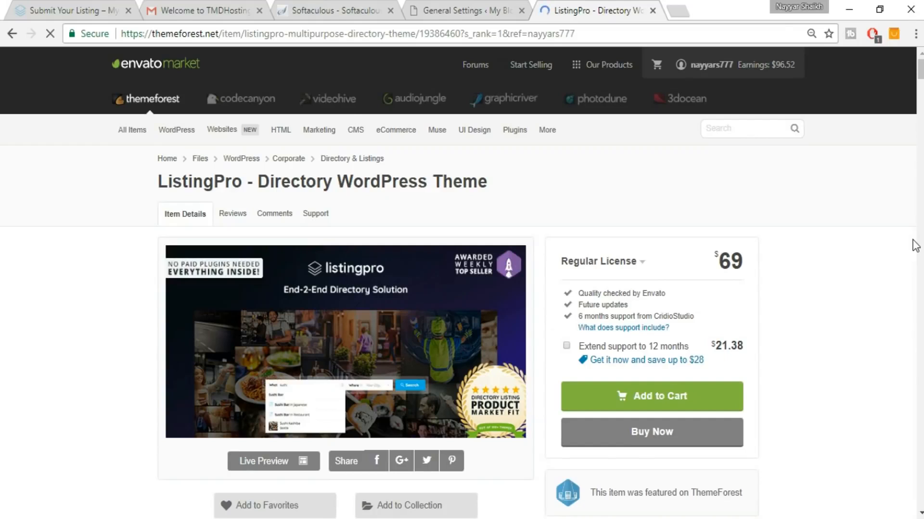
scroll(915, 245, "down", 1)
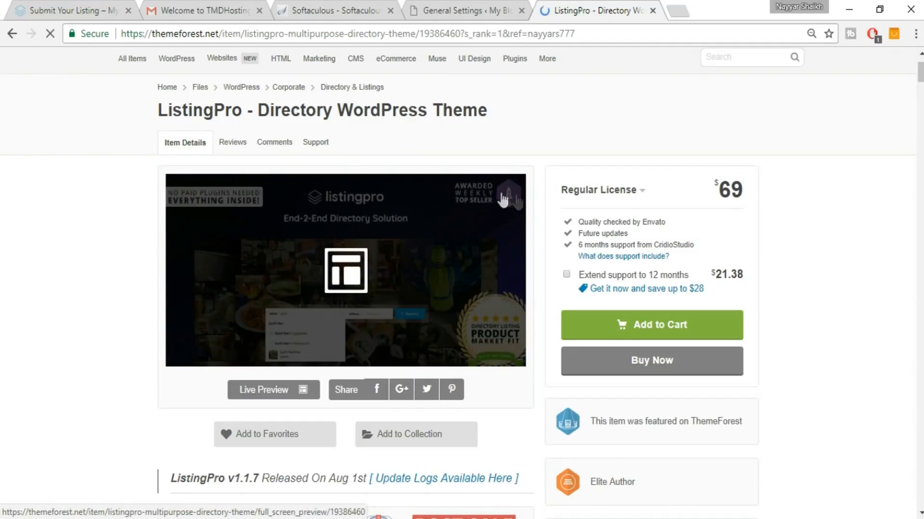
scroll(881, 193, "down", 6)
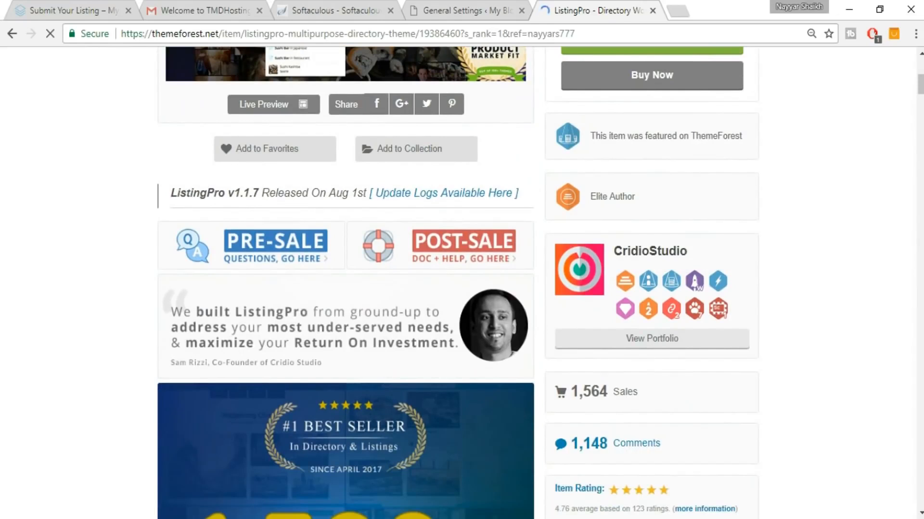
scroll(805, 310, "down", 3)
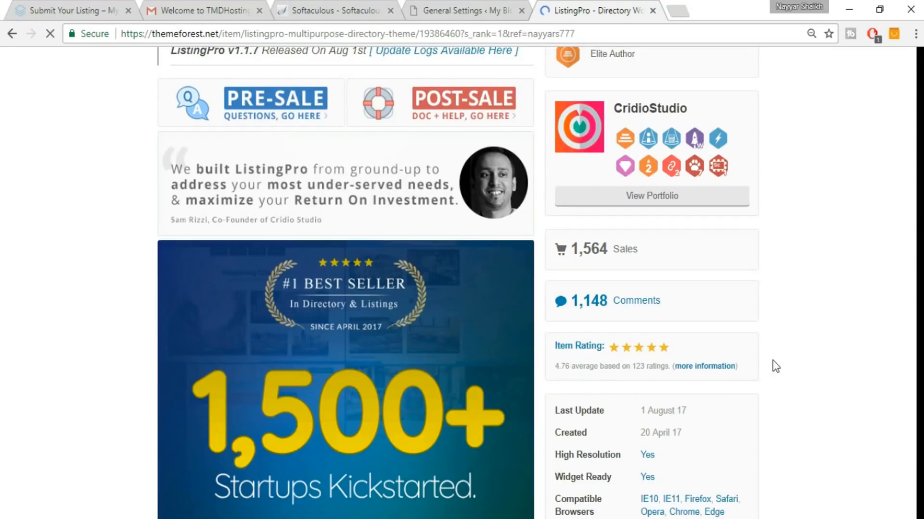
scroll(769, 365, "down", 2)
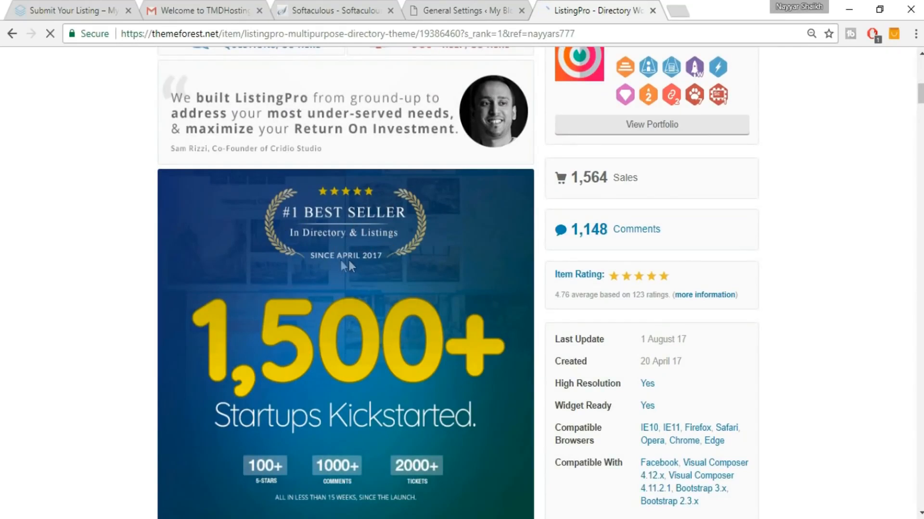
scroll(847, 262, "up", 1)
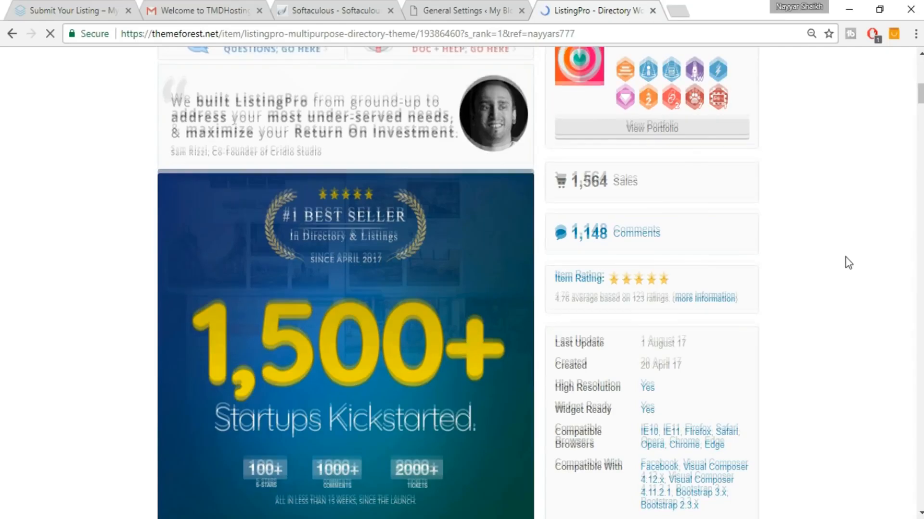
scroll(875, 230, "up", 7)
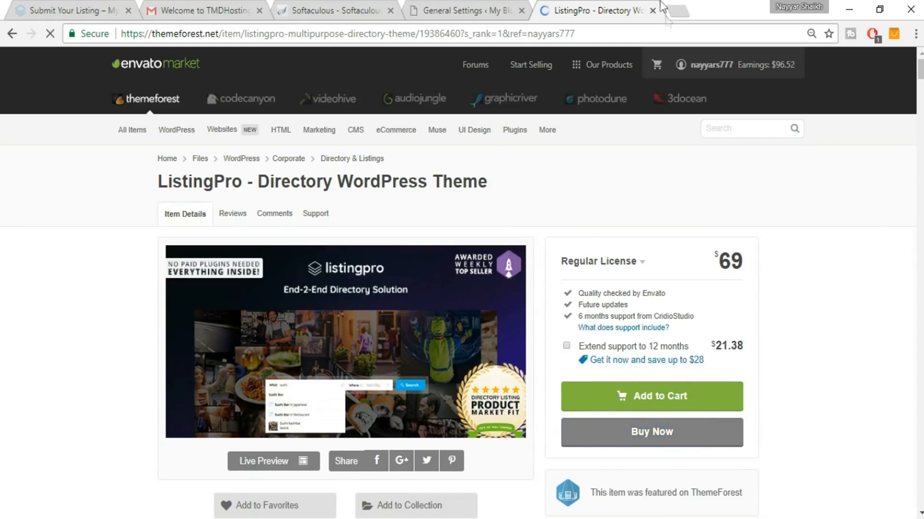
Close the ThemeForest tab and open the ListingPro folder on the desktop.
left_click(652, 11)
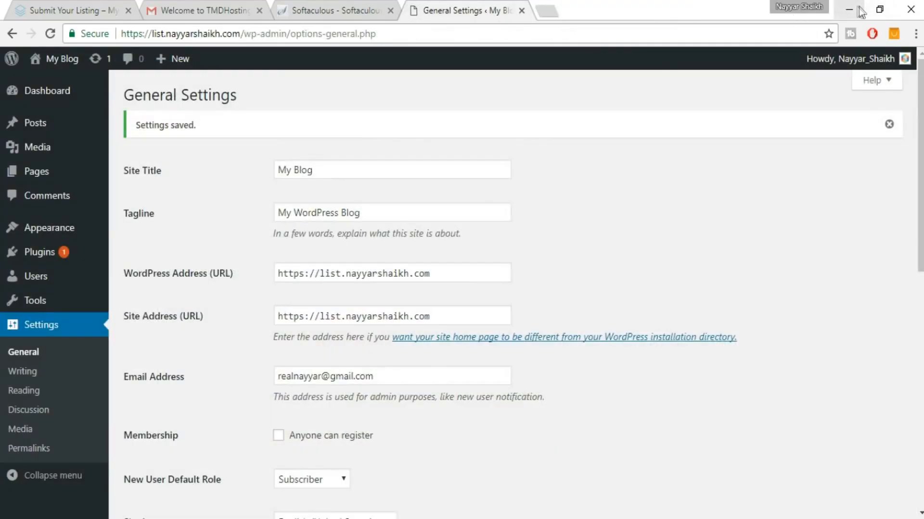
key("super+d")
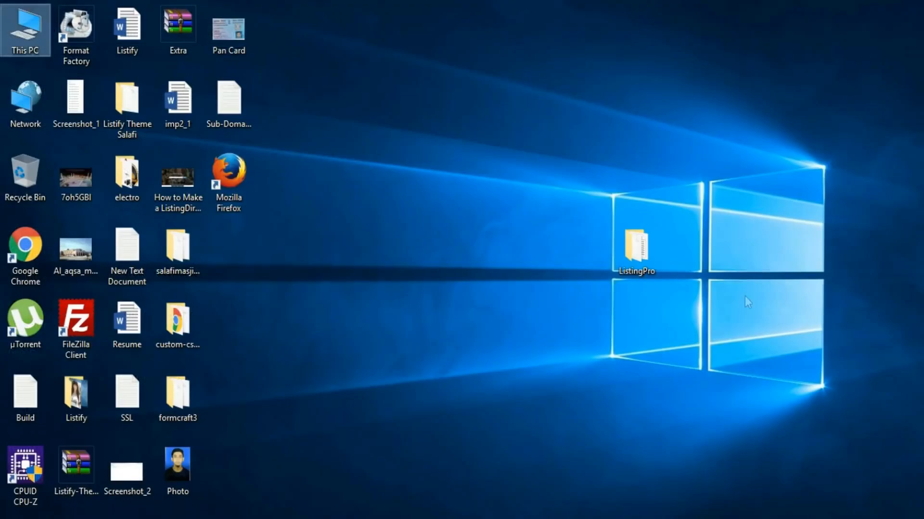
double_click(642, 239)
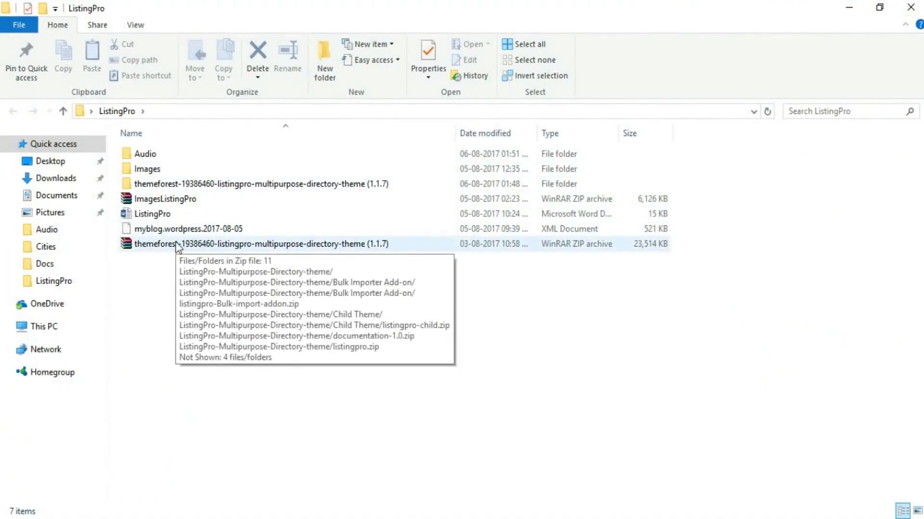
left_click(195, 247)
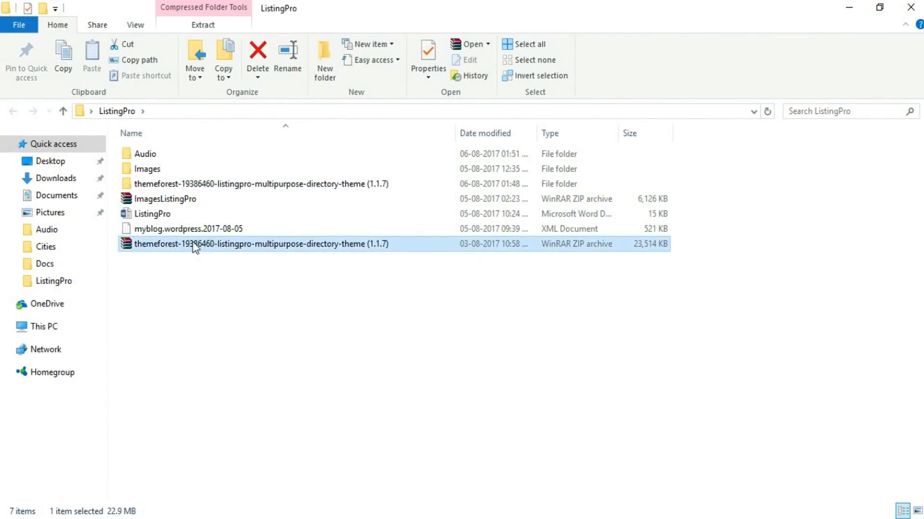
right_click(197, 247)
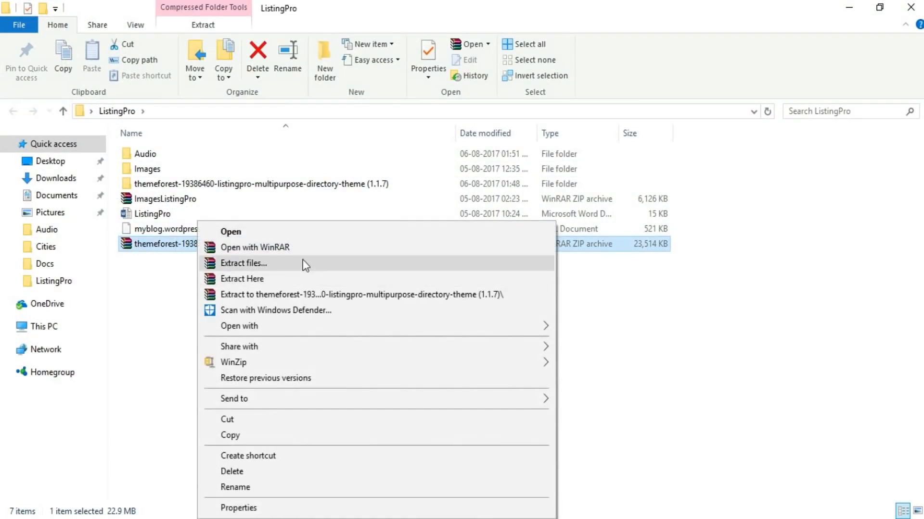
left_click(158, 295)
Browse into themeforest > ListingPro-Multipurpose-Directory-theme and select listingpro.zip.
double_click(179, 189)
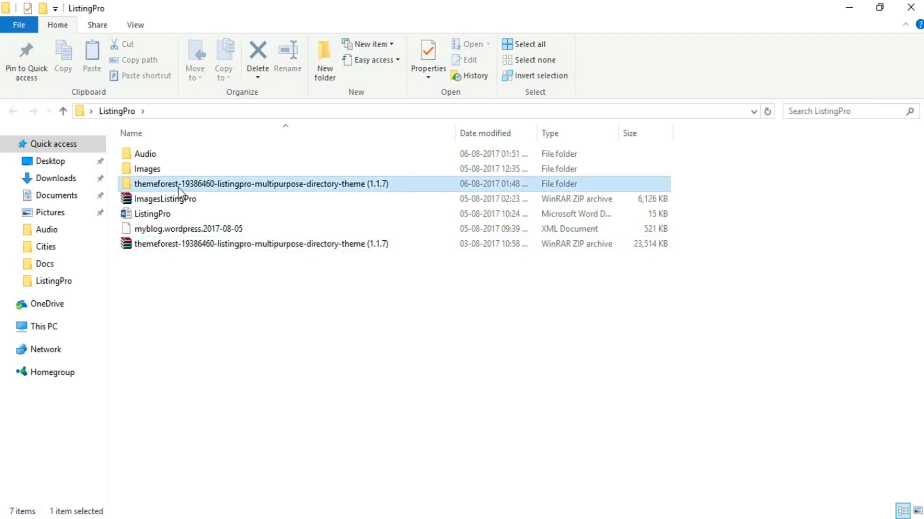
left_click(193, 158)
double_click(194, 158)
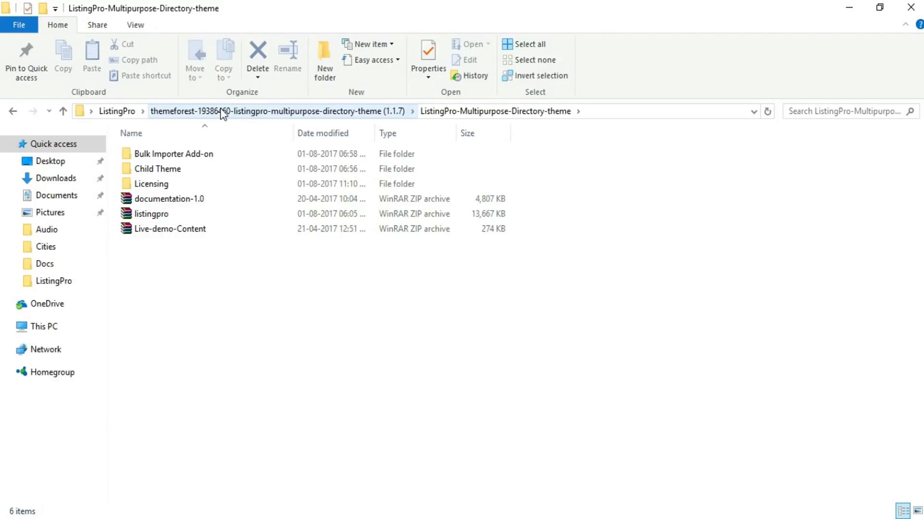
left_click(152, 216)
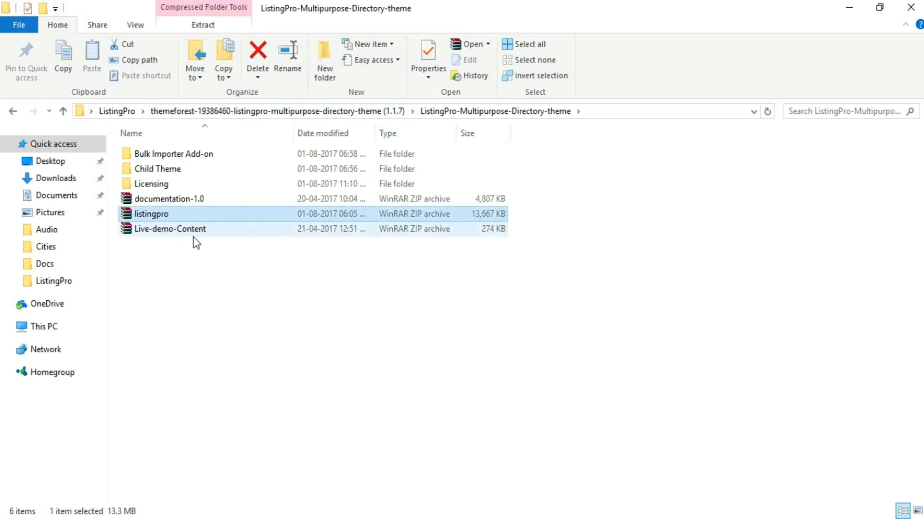
mouse_move(193, 238)
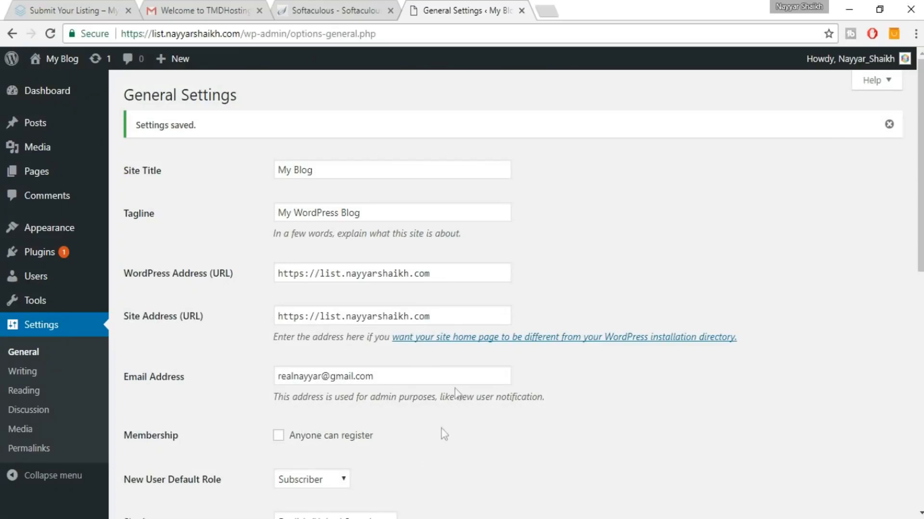
Upload listingpro.zip through Appearance > Themes > Add New > Upload Theme and install it.
left_click(67, 231)
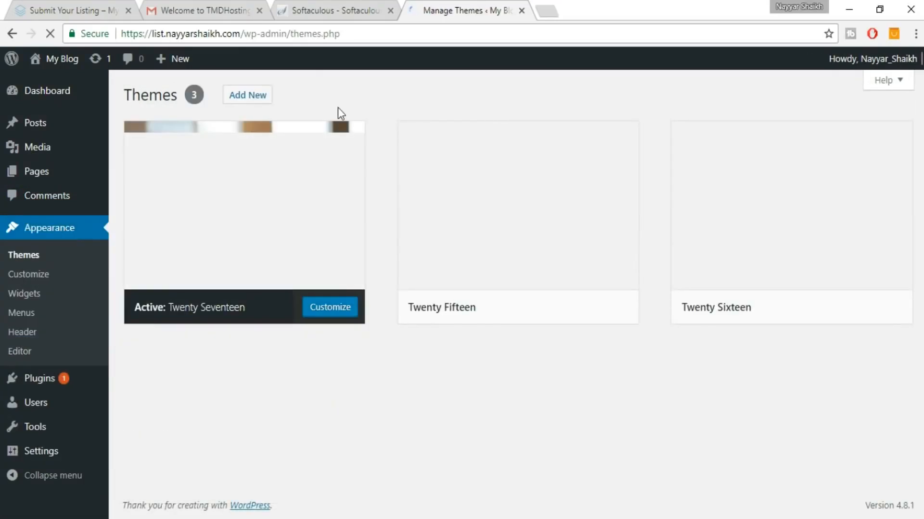
left_click(256, 101)
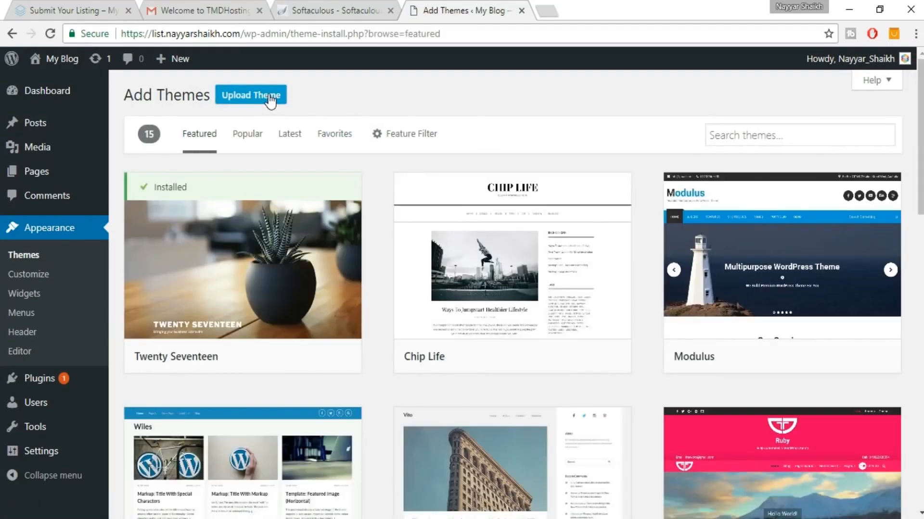
left_click(270, 99)
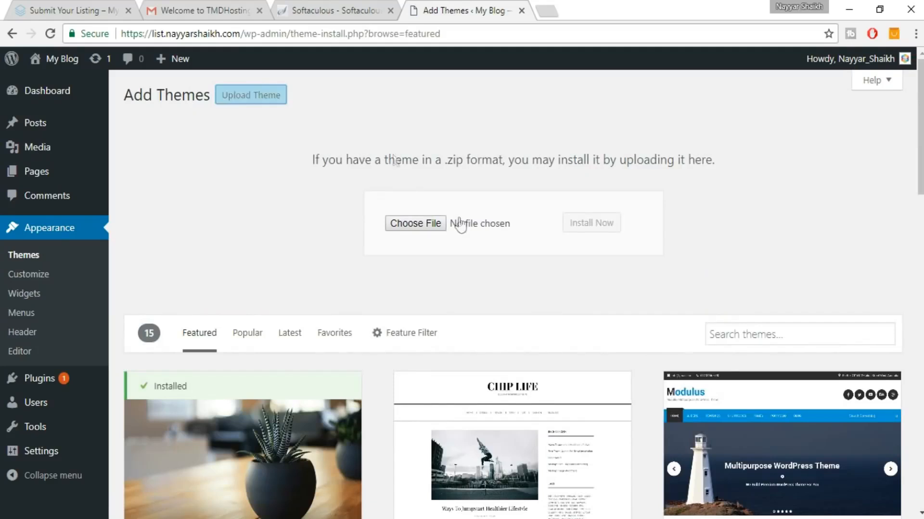
left_click(411, 224)
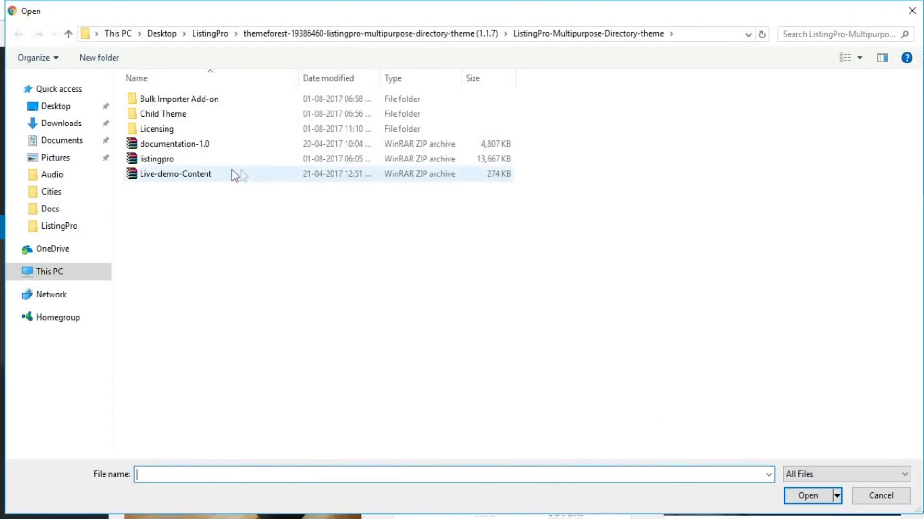
left_click(169, 162)
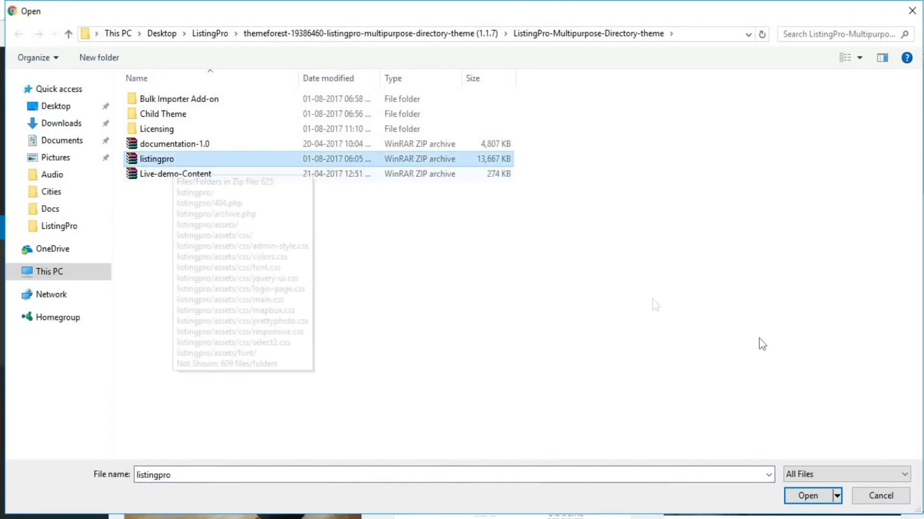
left_click(801, 492)
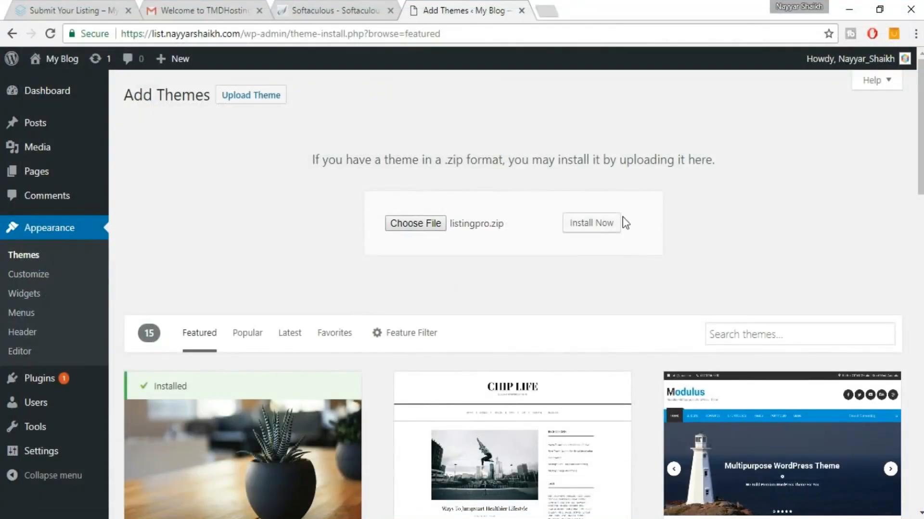
left_click(605, 229)
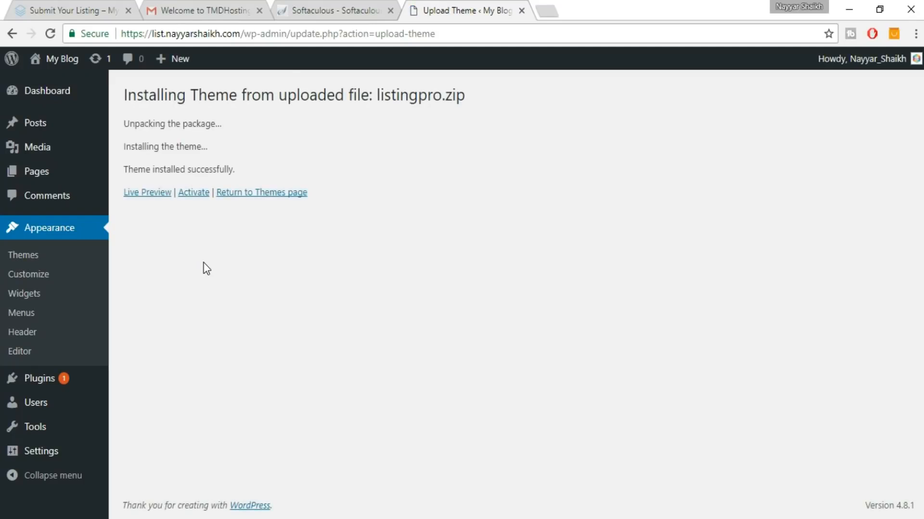
Activate the ListingPro theme and close the Softaculous and Gmail tabs.
left_click(199, 193)
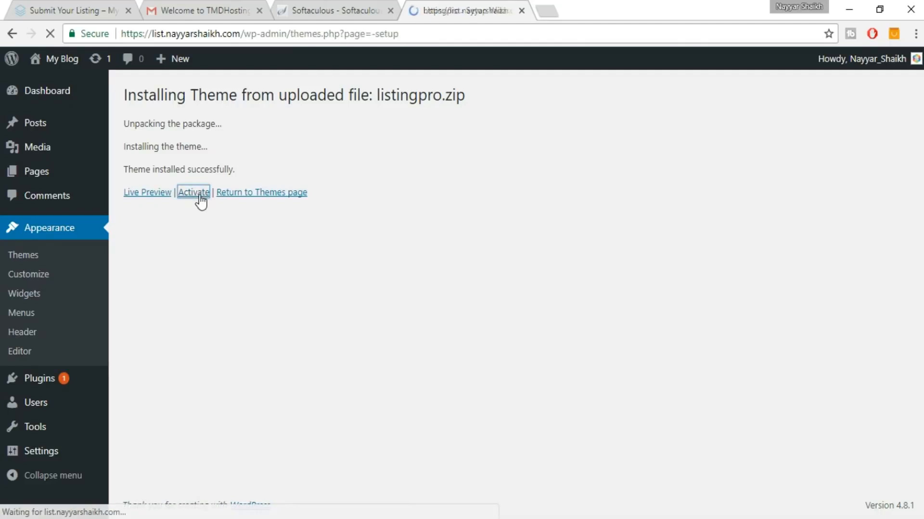
left_click(336, 15)
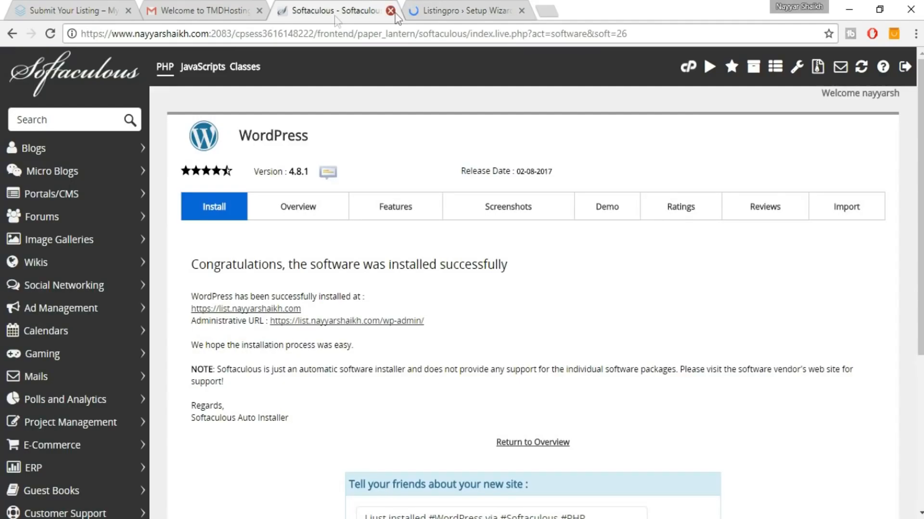
left_click(390, 11)
left_click(259, 10)
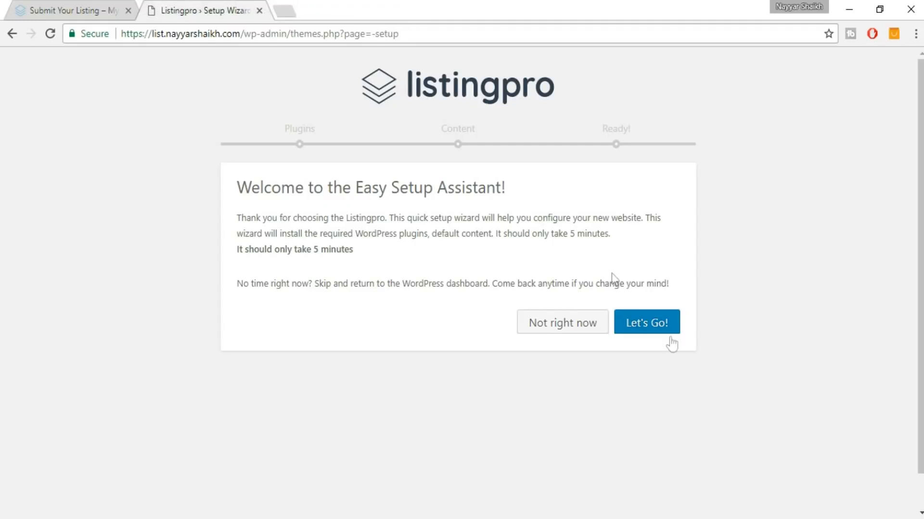
Run the setup assistant to install all required plugins, skipping the dummy content import.
left_click(656, 323)
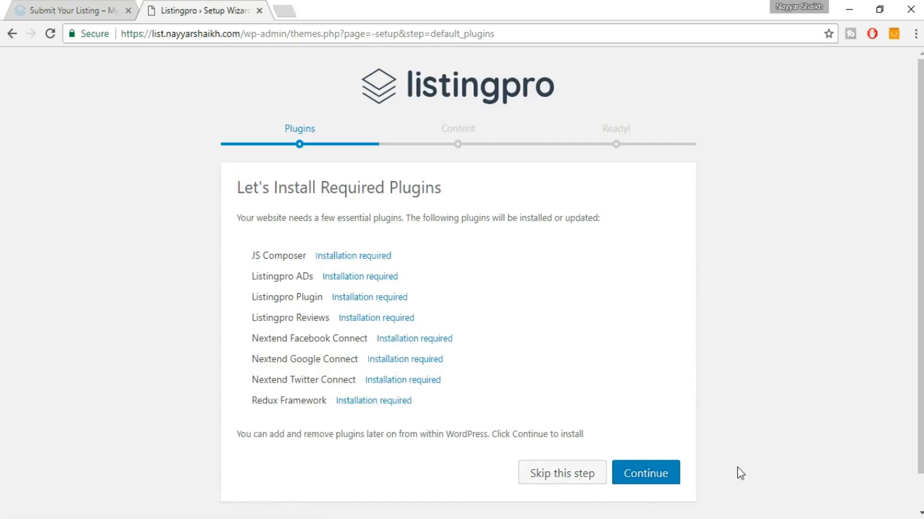
left_click(668, 478)
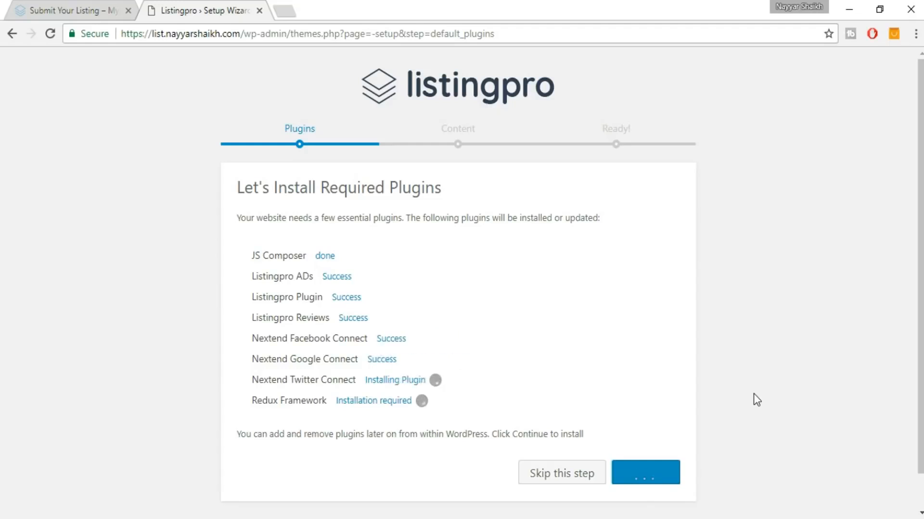
scroll(826, 298, "down", 1)
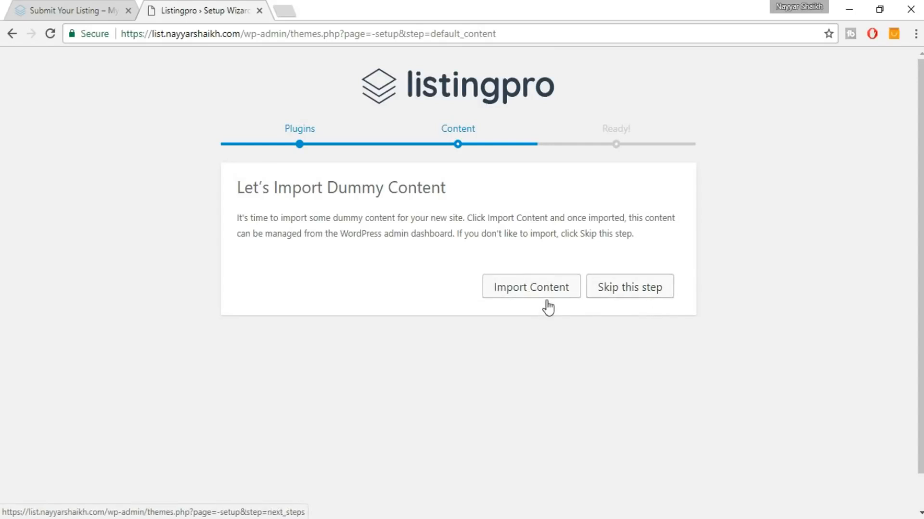
left_click(630, 292)
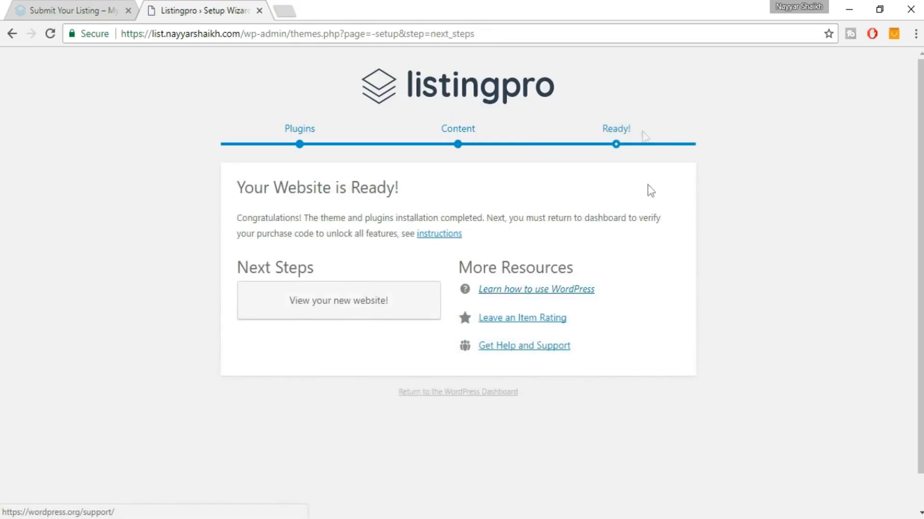
Open the finished site via 'View your new website!' and bring up the My Blog menu.
left_click(324, 315)
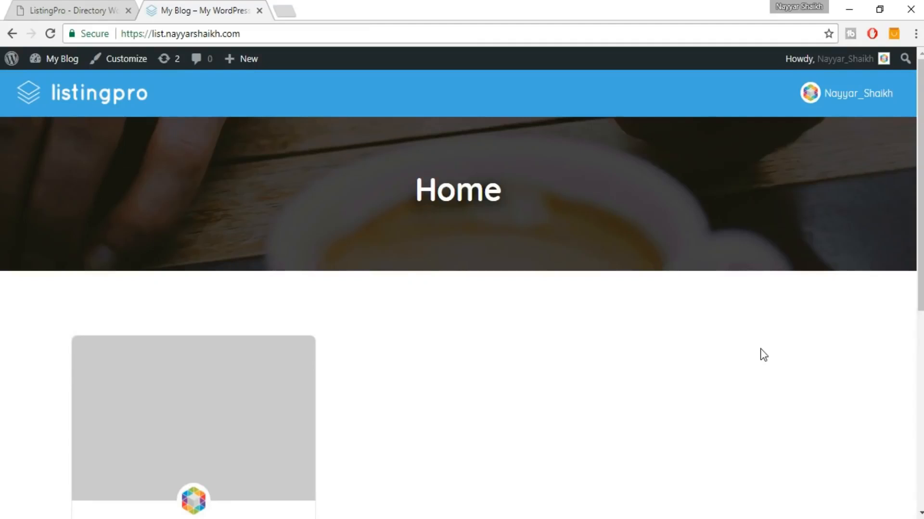
left_click(79, 2)
mouse_move(59, 68)
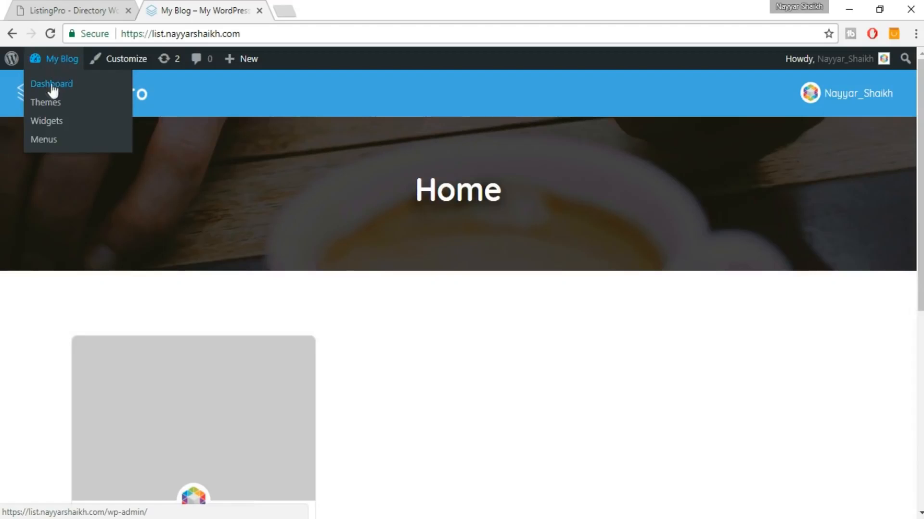
Go to the Dashboard, confirm the Valid License Key! message, and head to the Pages menu.
left_click(63, 83)
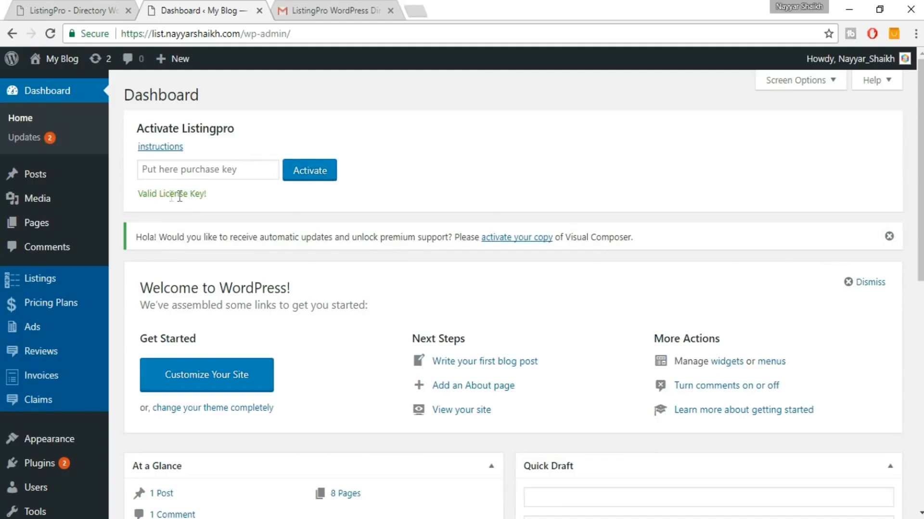
left_click_drag(136, 199, 223, 196)
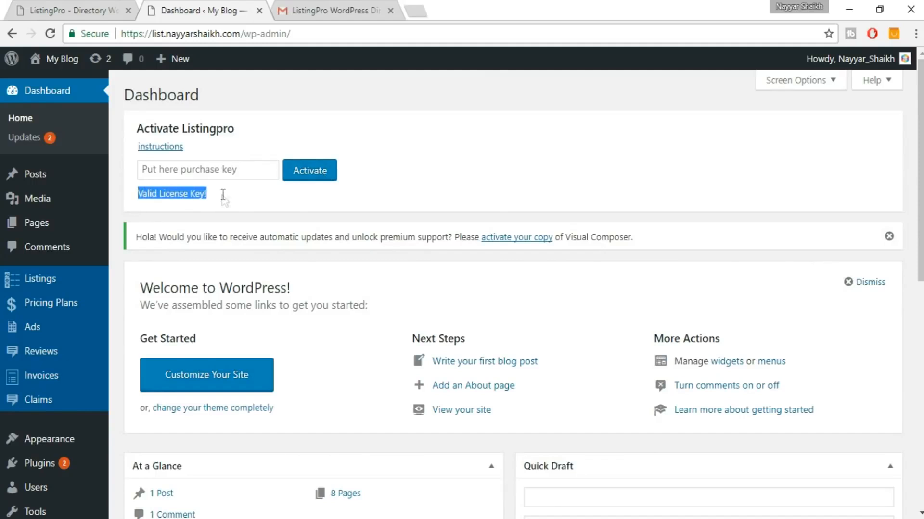
left_click(234, 203)
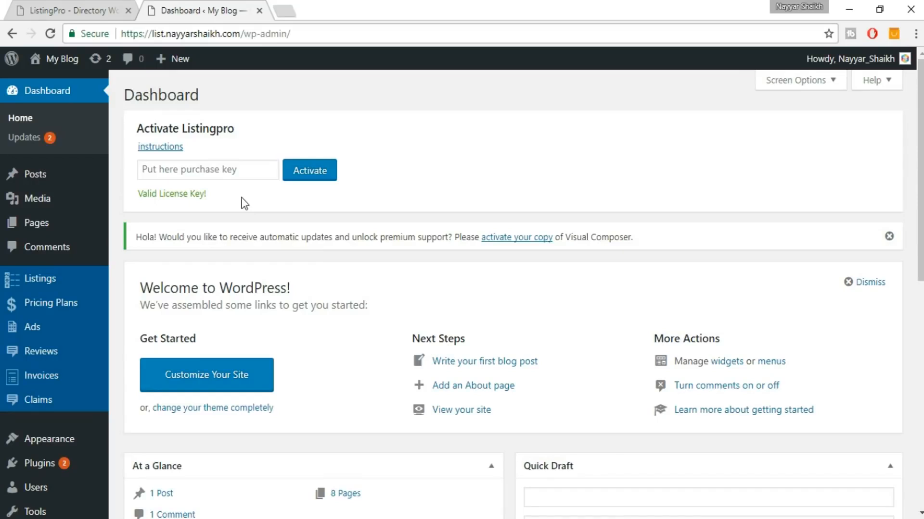
mouse_move(36, 222)
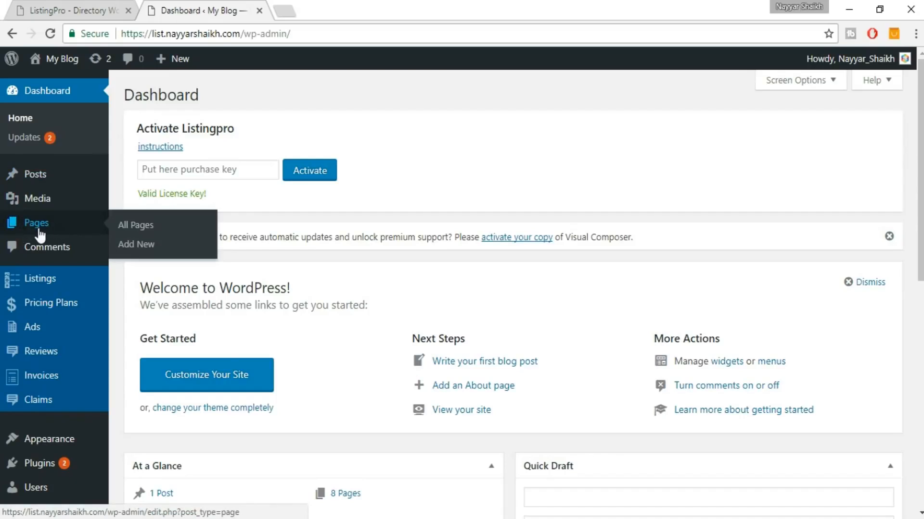
Create and publish a new empty page titled 'Home Page'.
left_click(147, 243)
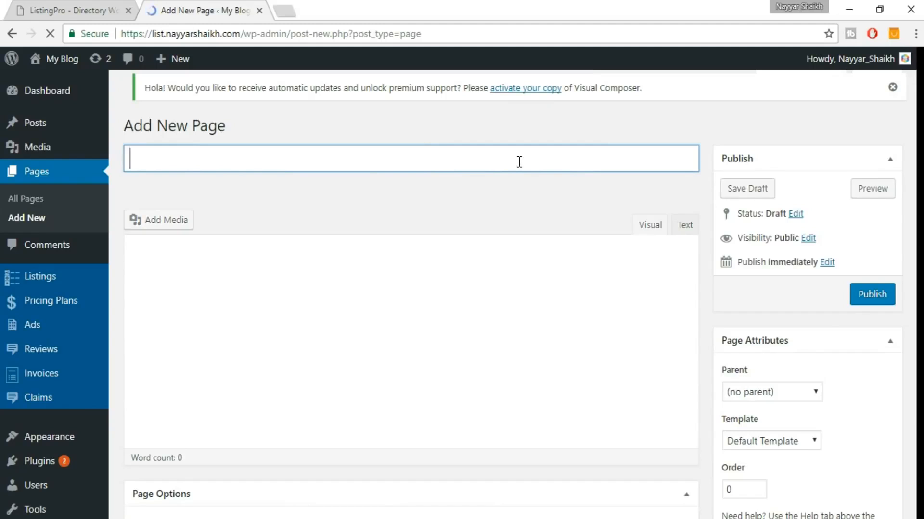
type("Home Page")
scroll(866, 282, "down", 1)
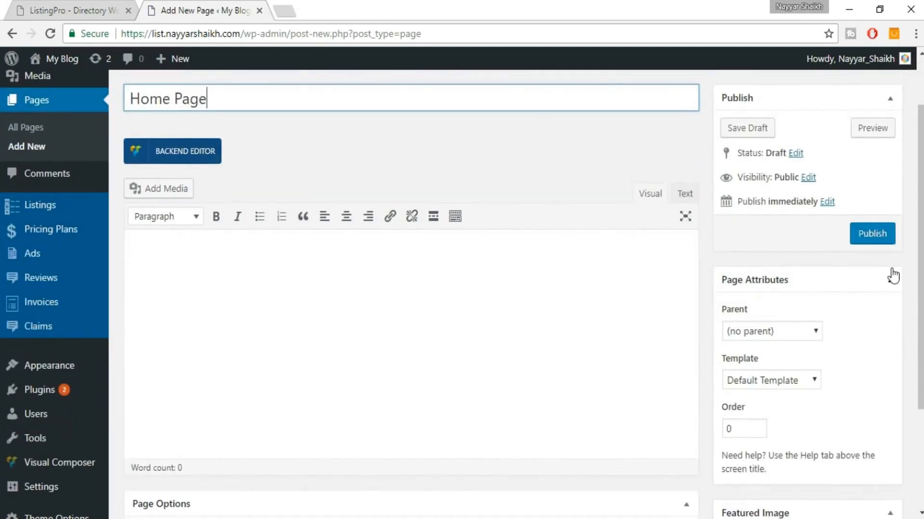
left_click(873, 236)
Open the live site in a new tab from My Blog > Visit Site.
mouse_move(76, 61)
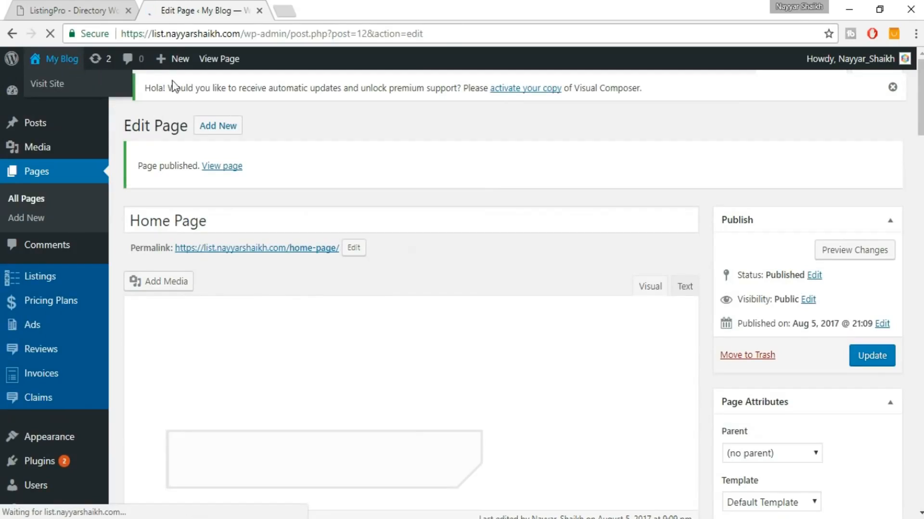
right_click(49, 87)
left_click(74, 97)
In the Customizer, set a static front page of Home Page, Save & Publish, and return to the site.
left_click(337, 10)
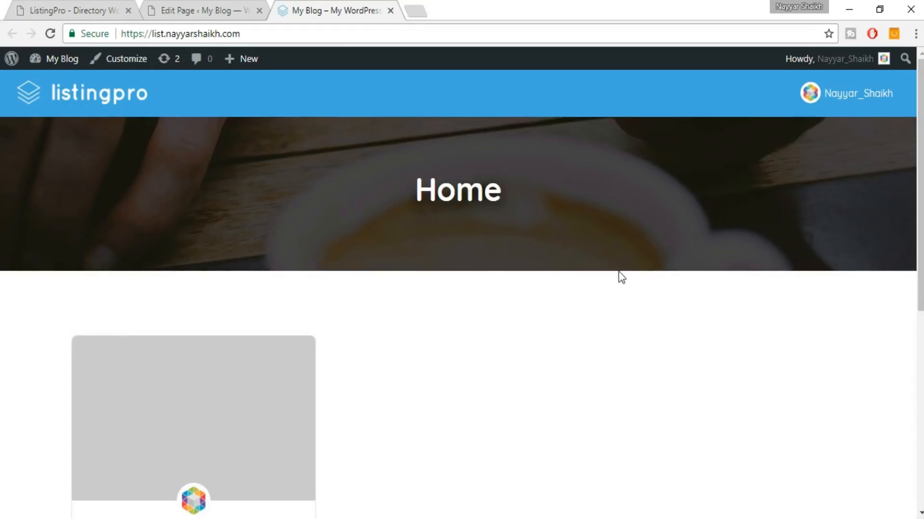
left_click(123, 59)
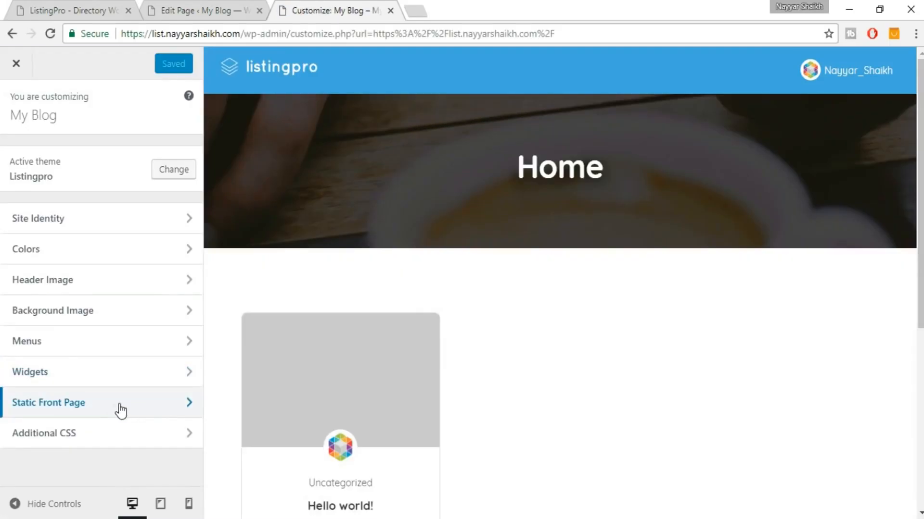
left_click(110, 410)
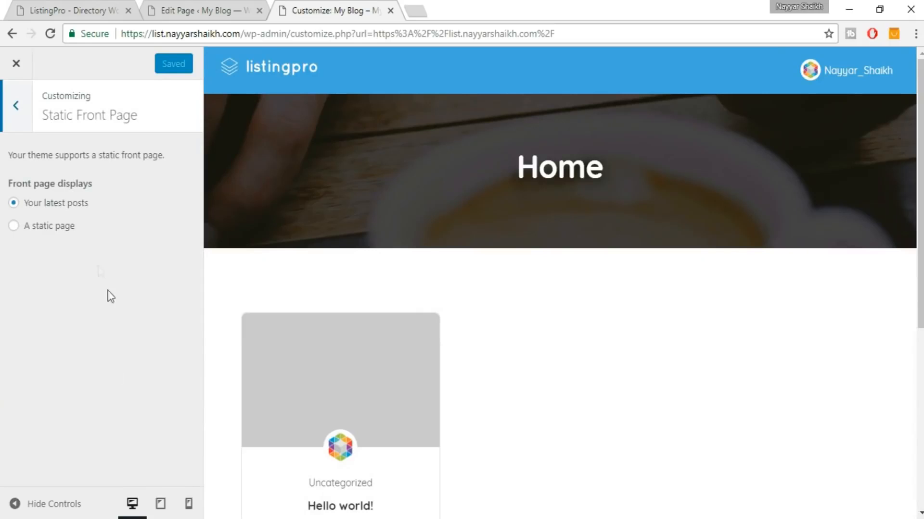
left_click(65, 233)
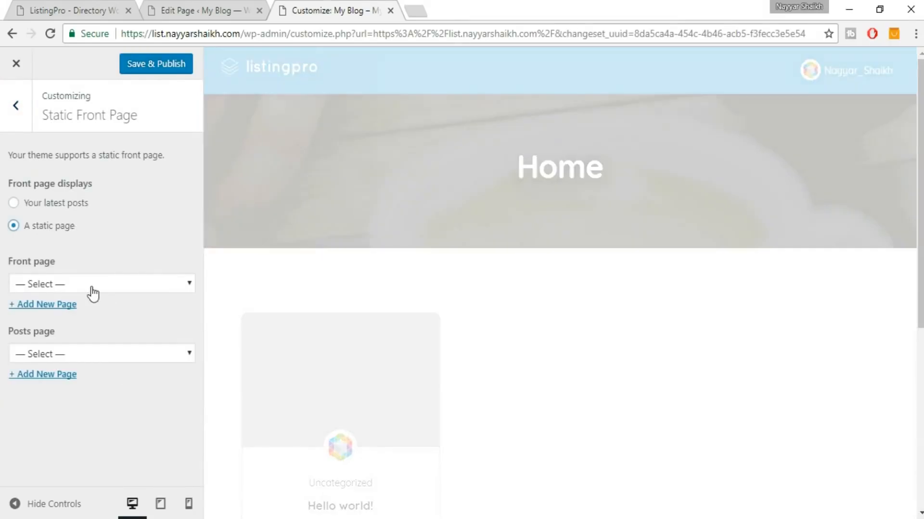
left_click(87, 286)
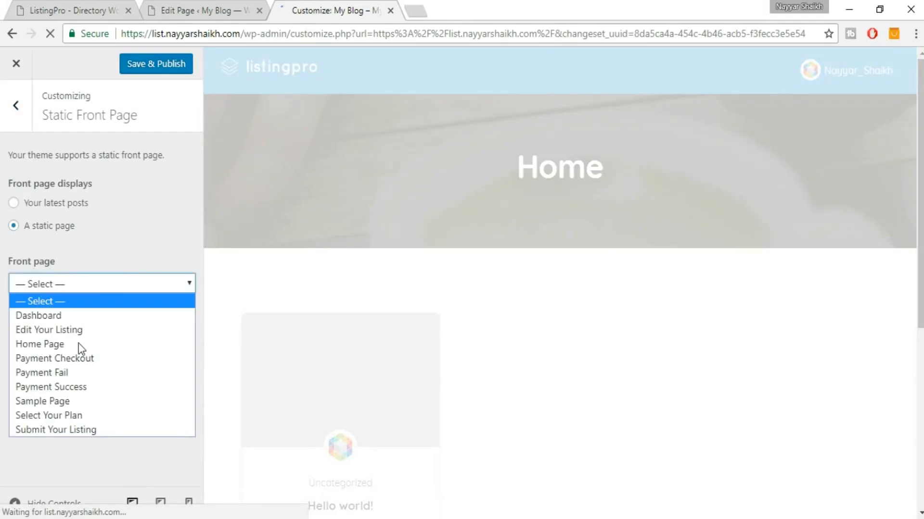
left_click(64, 345)
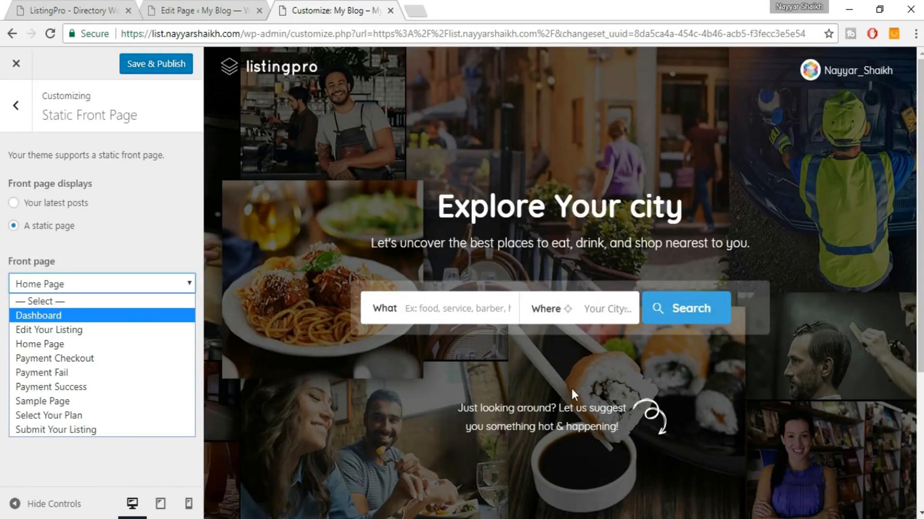
left_click(148, 226)
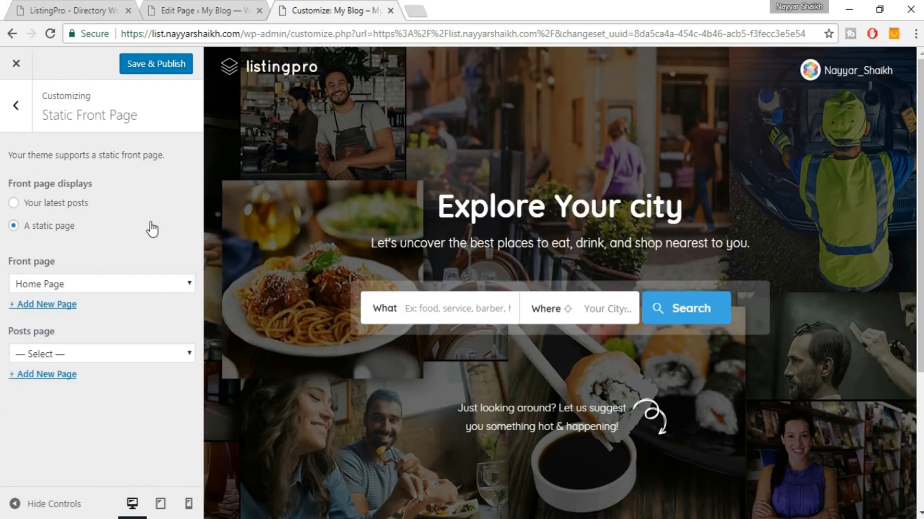
left_click(159, 67)
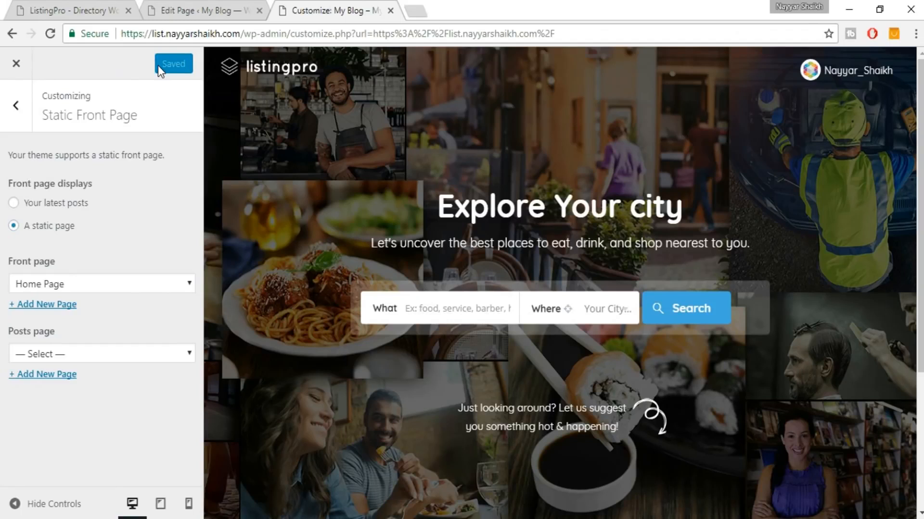
left_click(15, 69)
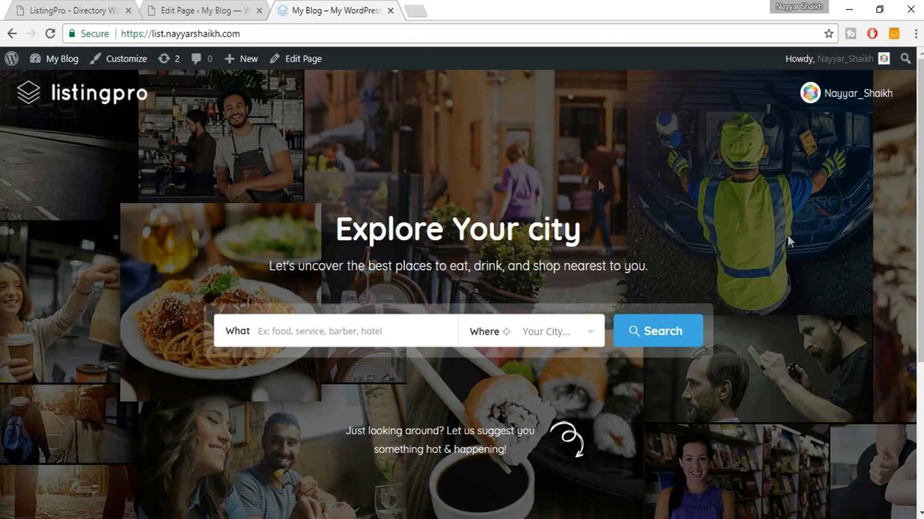
Look over the ListingPro demo site, then go back to the Home Page editor.
left_click(115, 10)
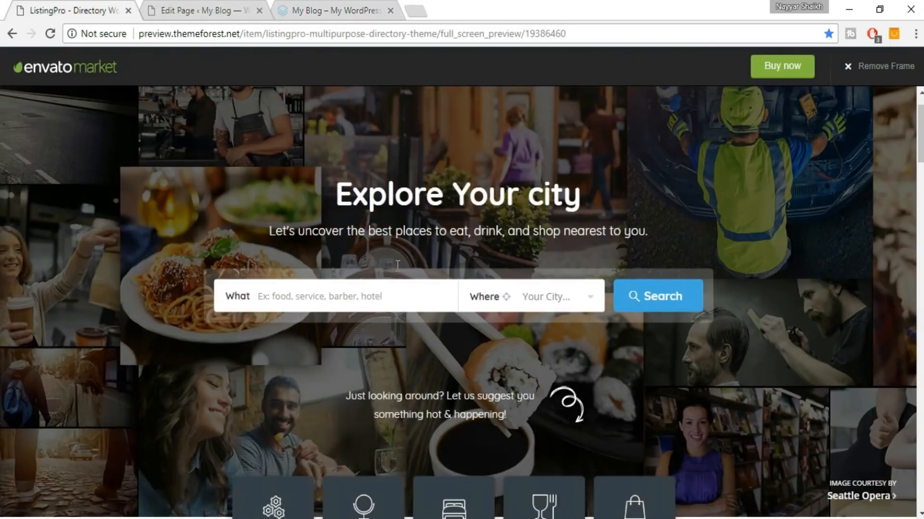
scroll(398, 265, "down", 15)
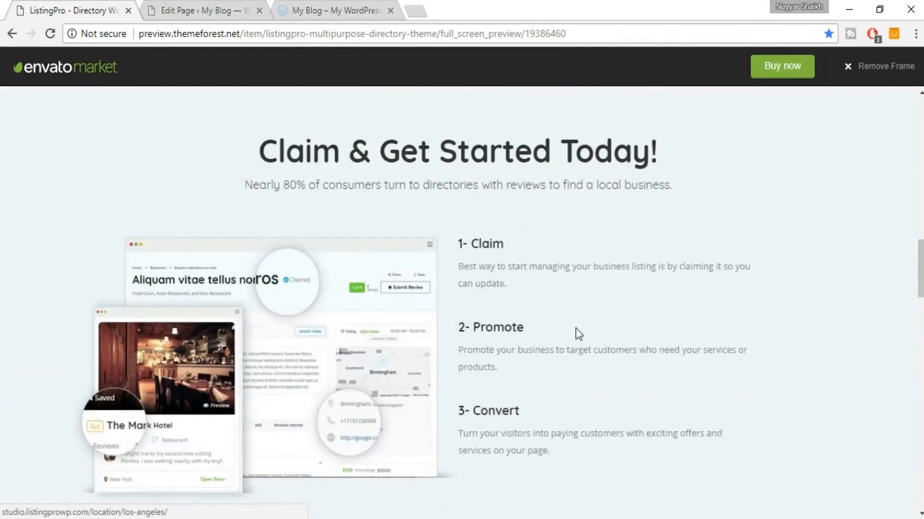
scroll(575, 328, "up", 15)
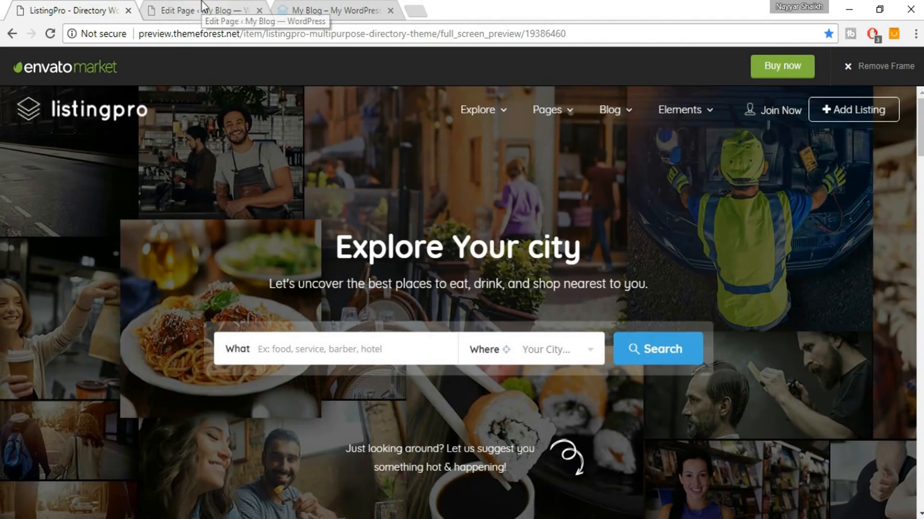
left_click(202, 7)
mouse_move(49, 283)
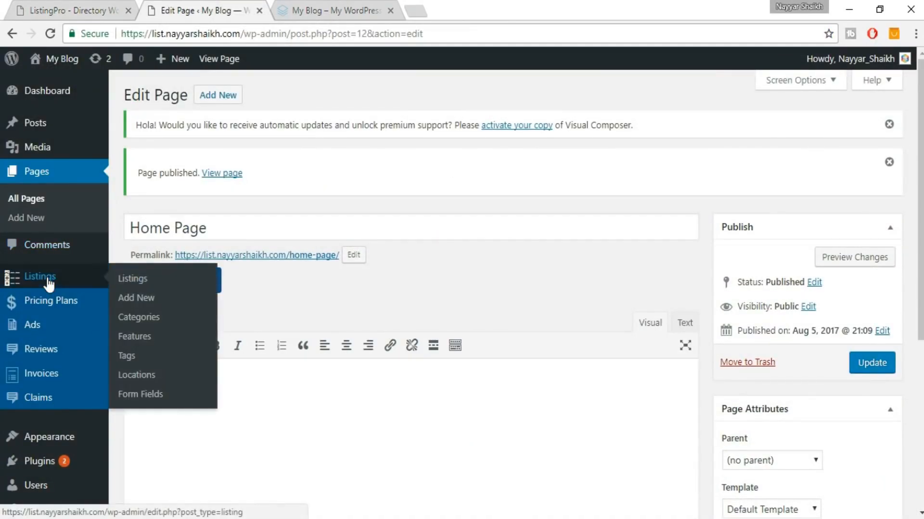
scroll(49, 284, "down", 1)
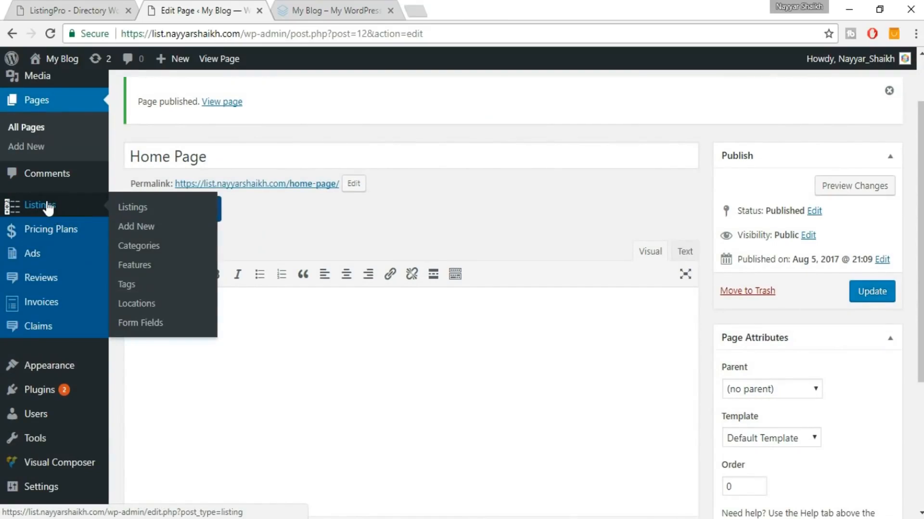
Open the Listings Categories page and scroll through its new-category form.
left_click(148, 247)
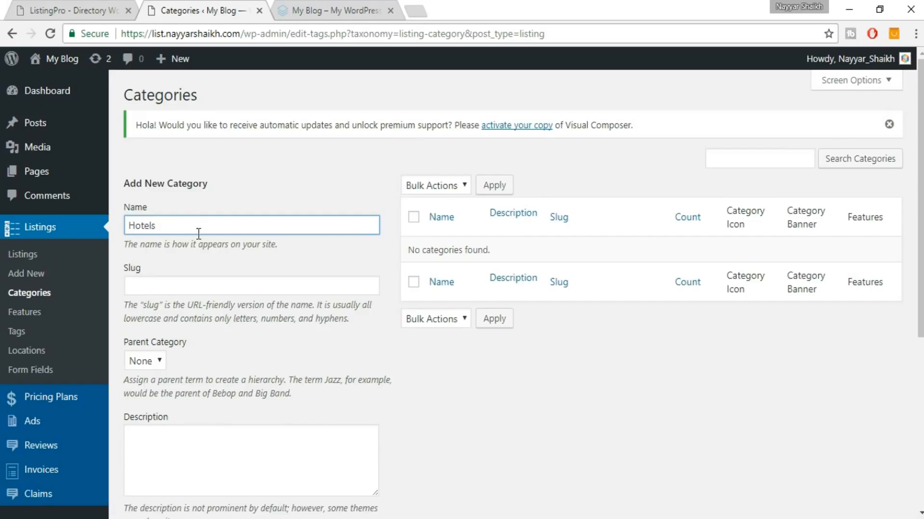
scroll(199, 235, "down", 3)
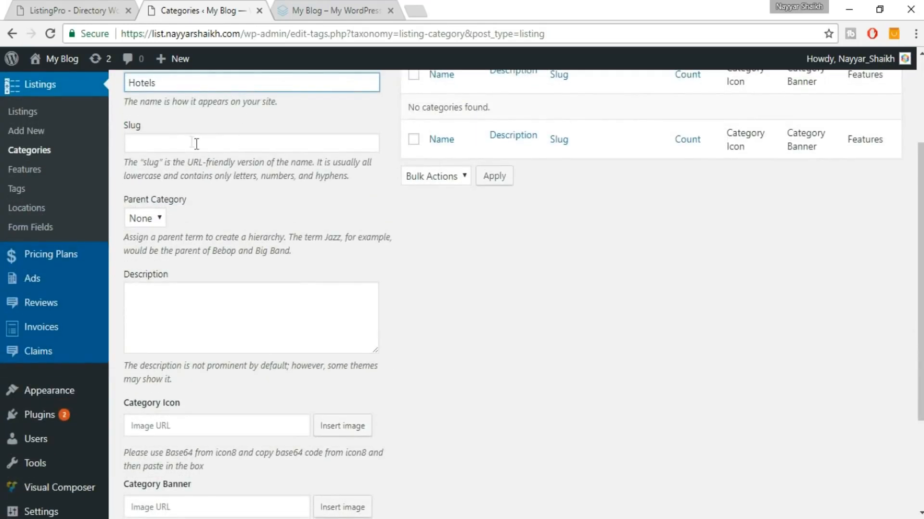
scroll(419, 293, "down", 3)
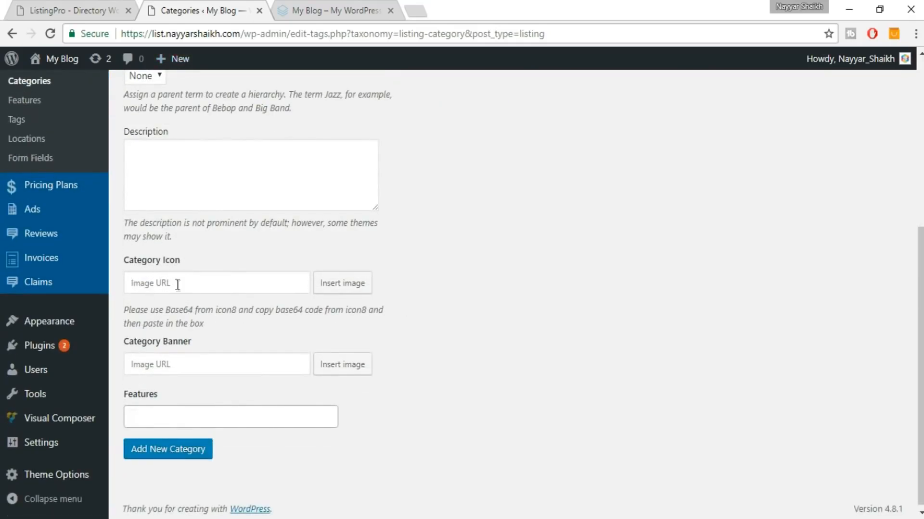
Compare the demo site's What dropdown and category tiles, then return to the Categories form.
left_click(88, 11)
left_click(332, 339)
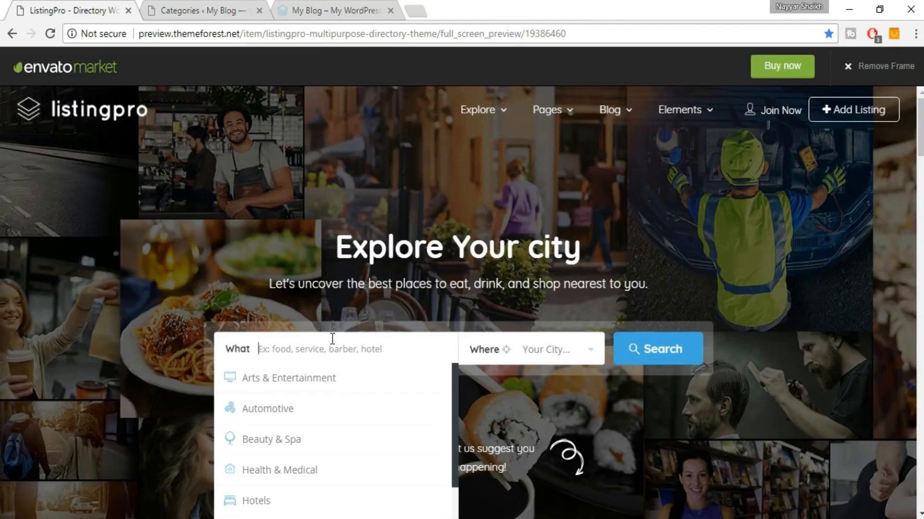
scroll(332, 342, "down", 2)
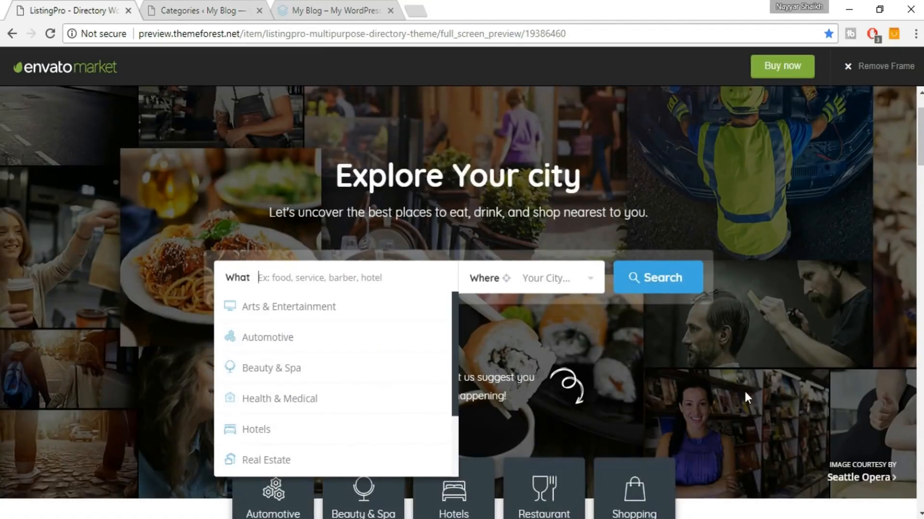
left_click(744, 397)
scroll(745, 395, "down", 3)
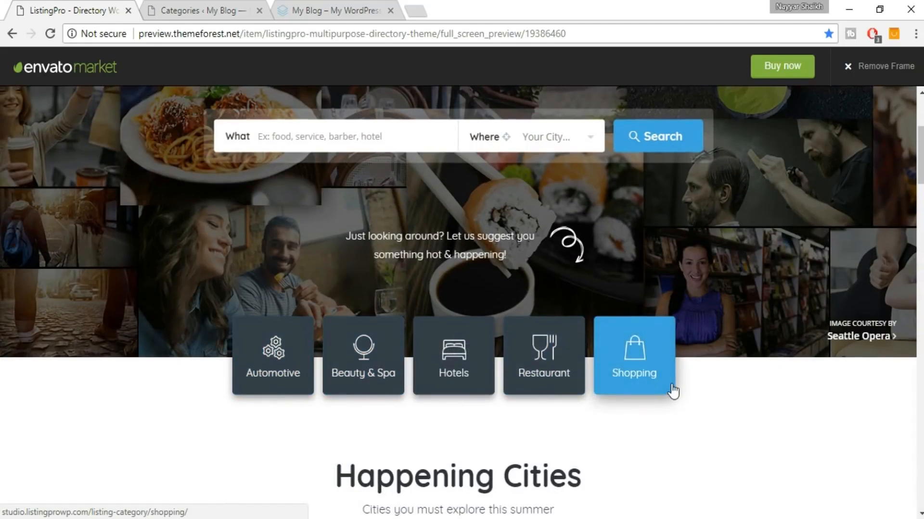
scroll(664, 390, "up", 2)
key("ctrl+Tab")
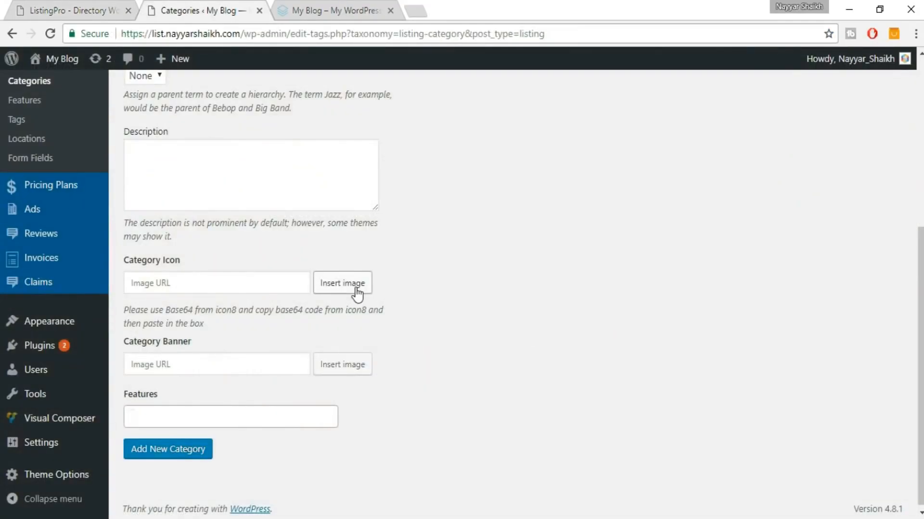
Load bloggdude.com in a new tab and read its listing directory website post.
left_click(418, 7)
type("blo")
key("Return")
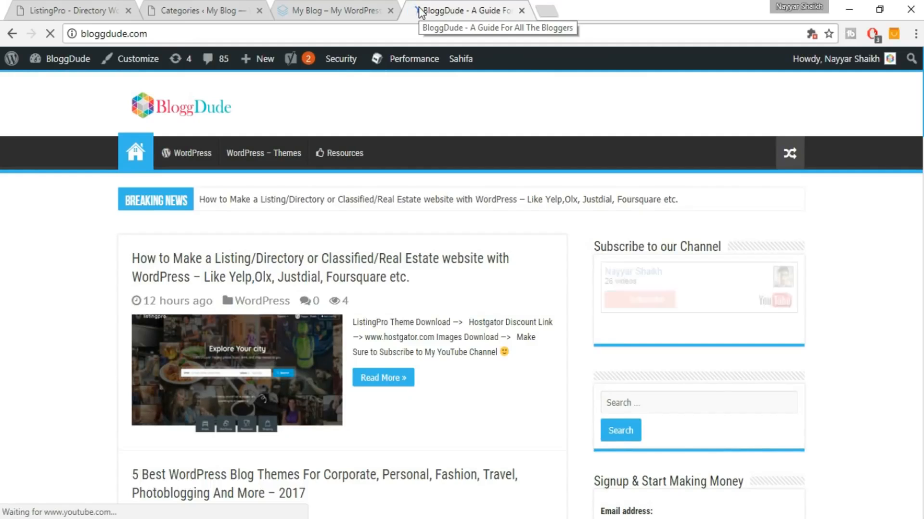
left_click(342, 272)
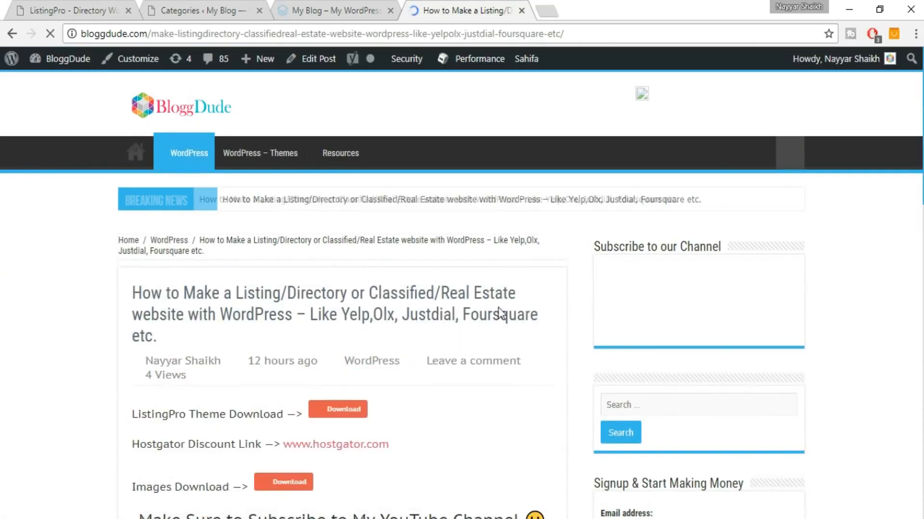
scroll(501, 312, "down", 1)
scroll(361, 363, "down", 2)
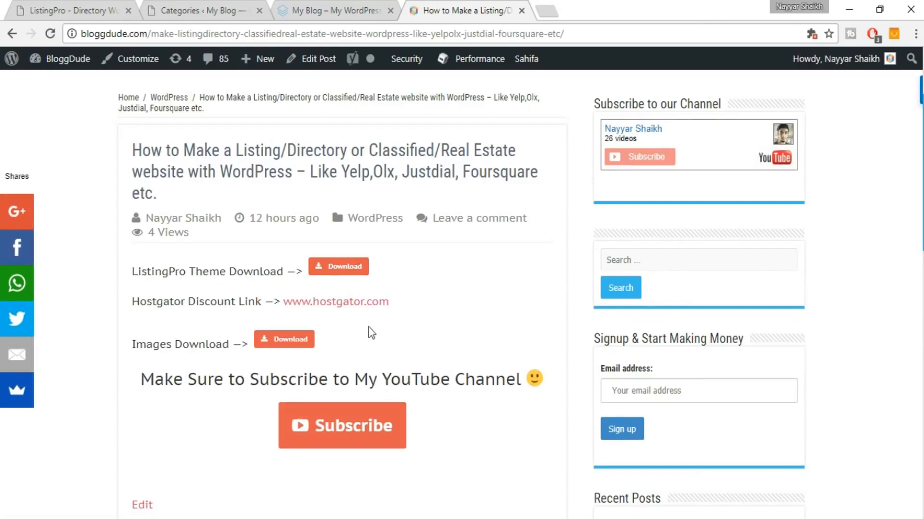
scroll(479, 322, "down", 3)
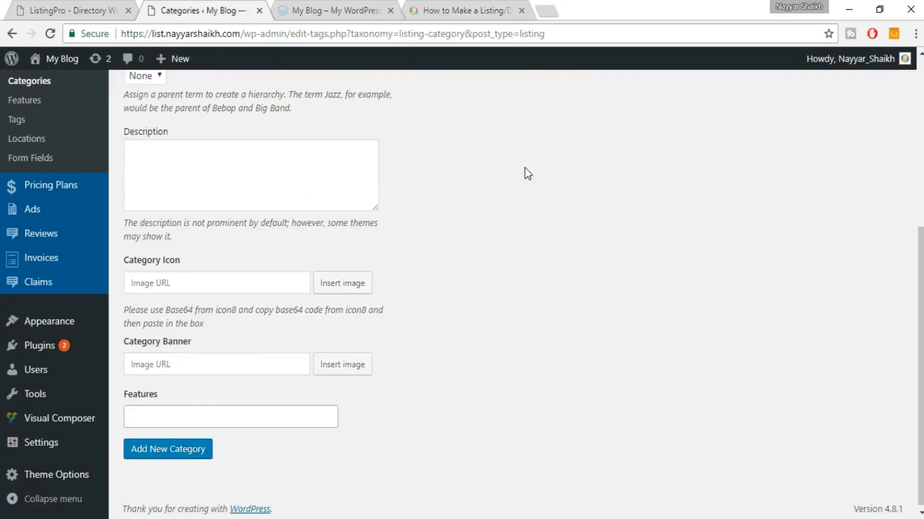
Upload the bed icon image download (8) from Images > Categories for the category icon.
scroll(525, 214, "up", 3)
scroll(522, 212, "down", 3)
left_click(335, 287)
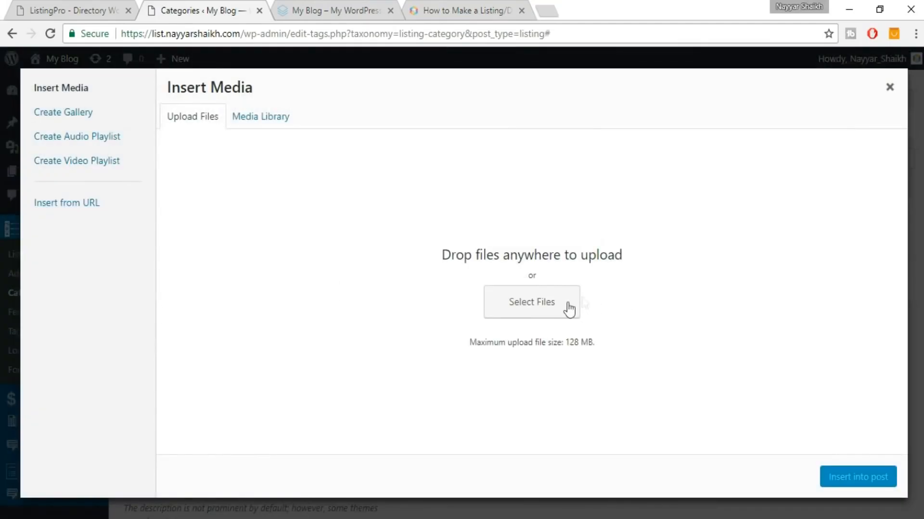
left_click(561, 305)
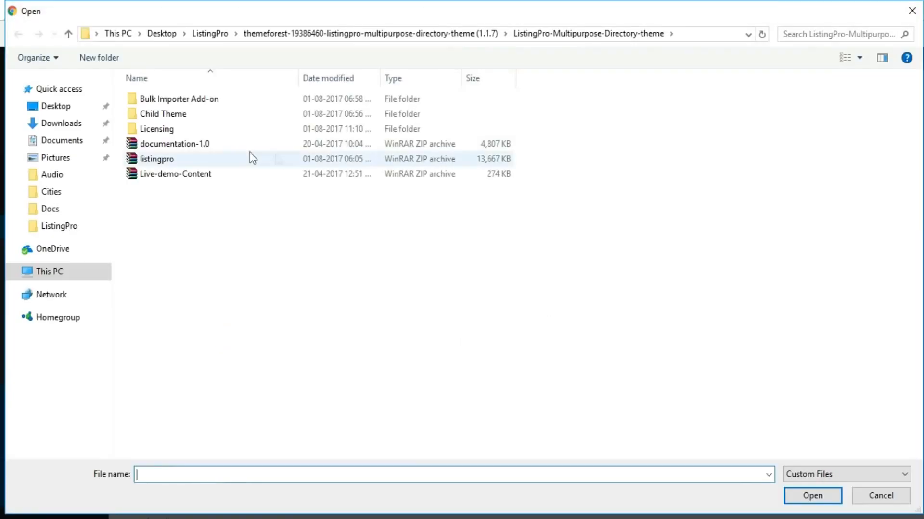
left_click(209, 35)
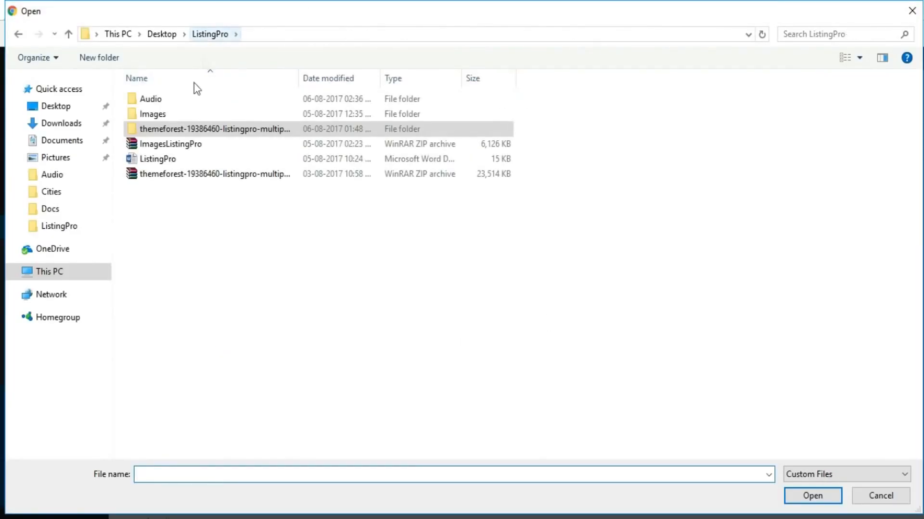
left_click(194, 143)
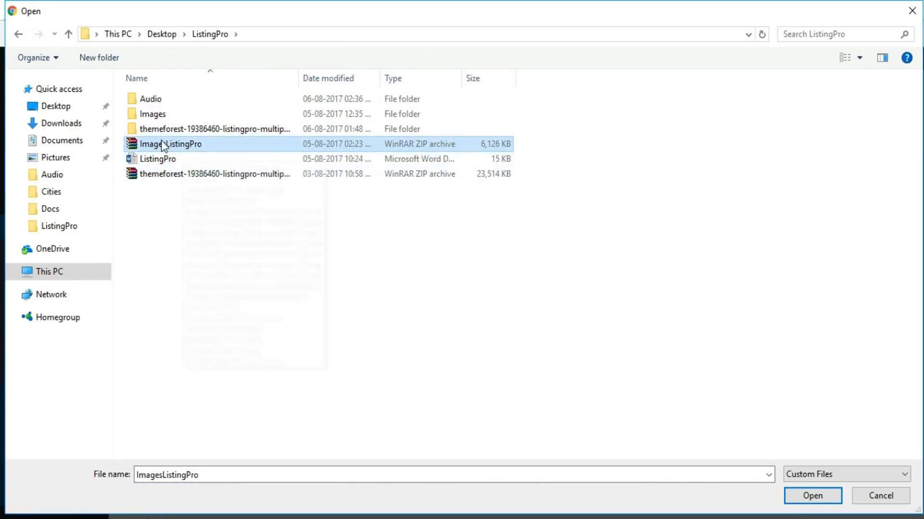
double_click(164, 115)
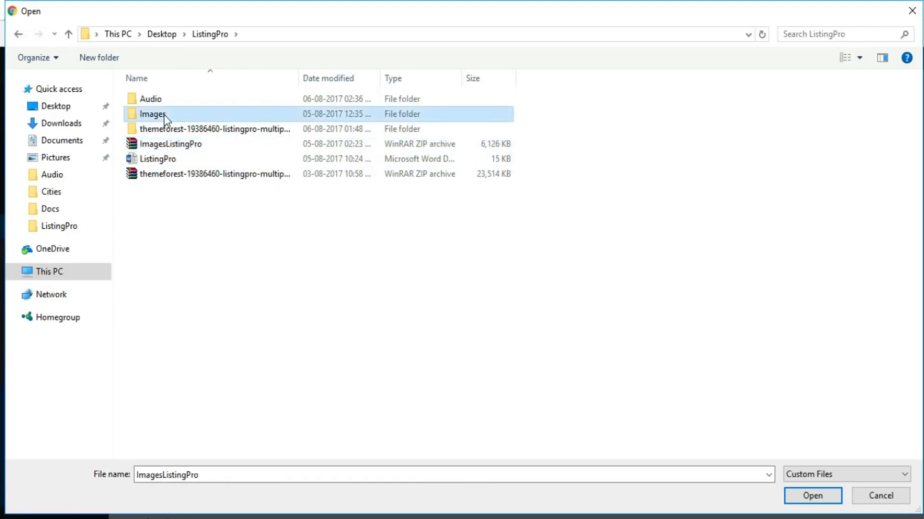
double_click(152, 132)
left_click(153, 131)
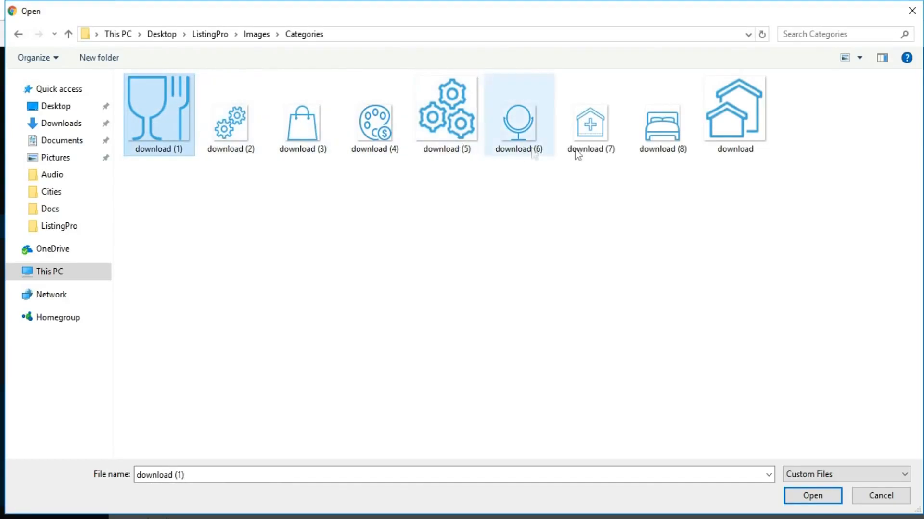
left_click(658, 136)
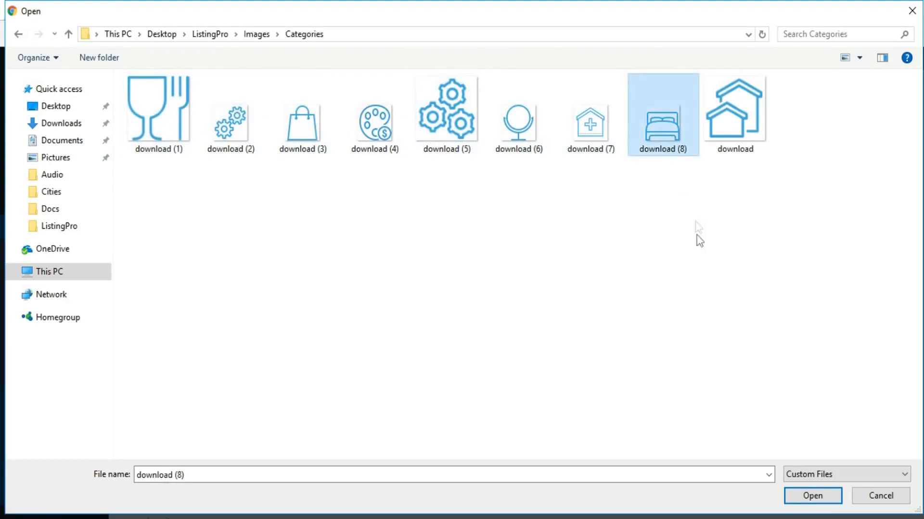
left_click(812, 498)
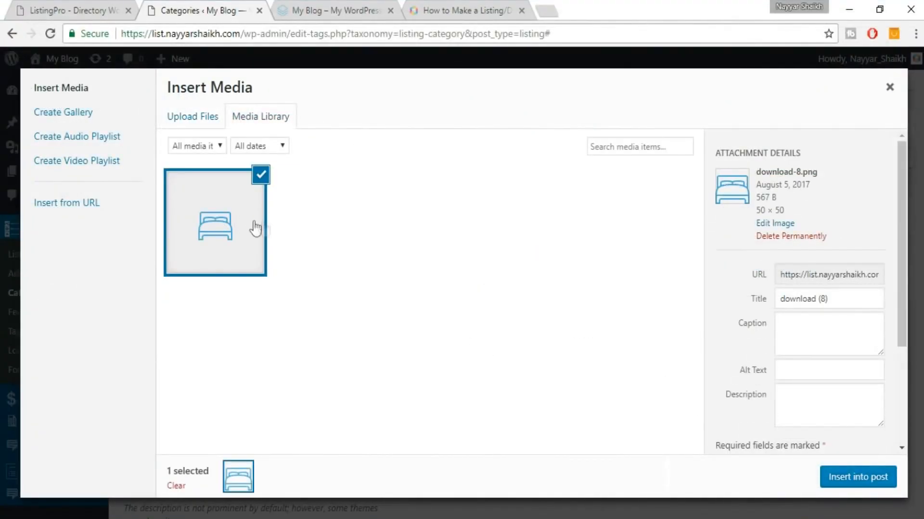
Insert the bed image as the category icon and add the Hotels category.
left_click(848, 492)
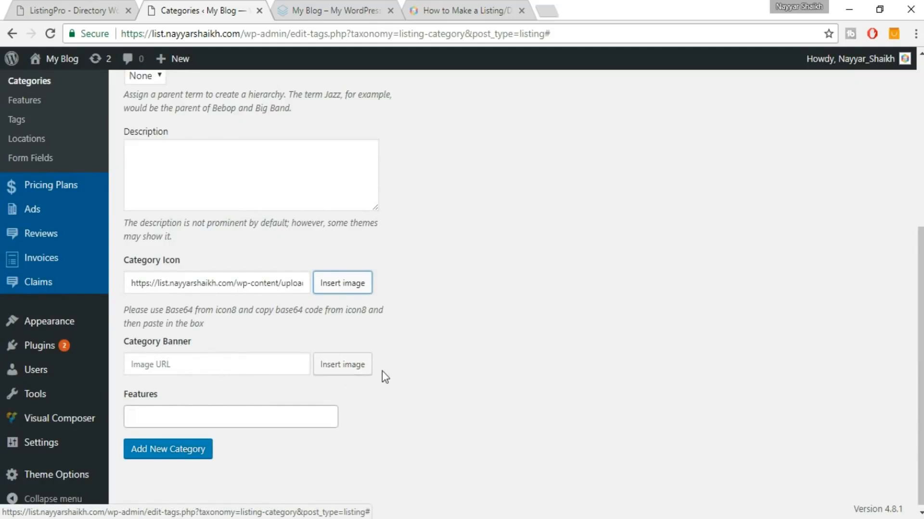
left_click(298, 410)
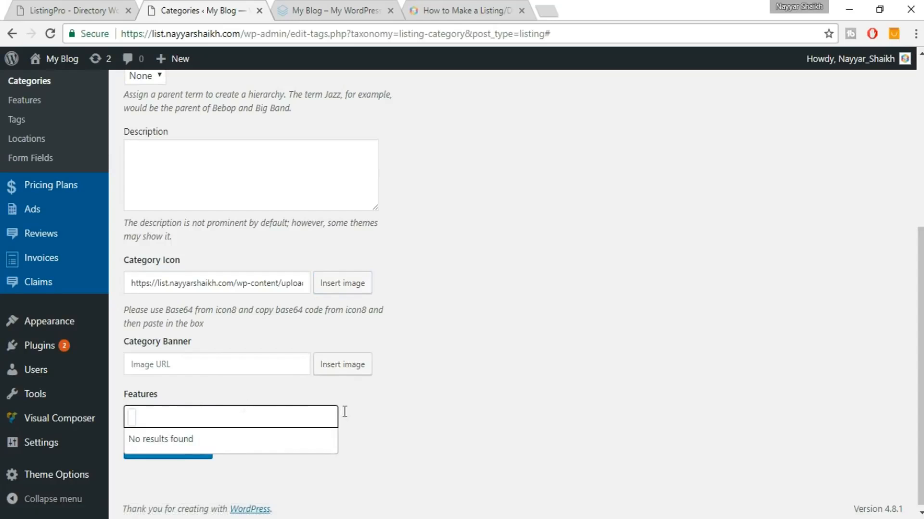
left_click(435, 425)
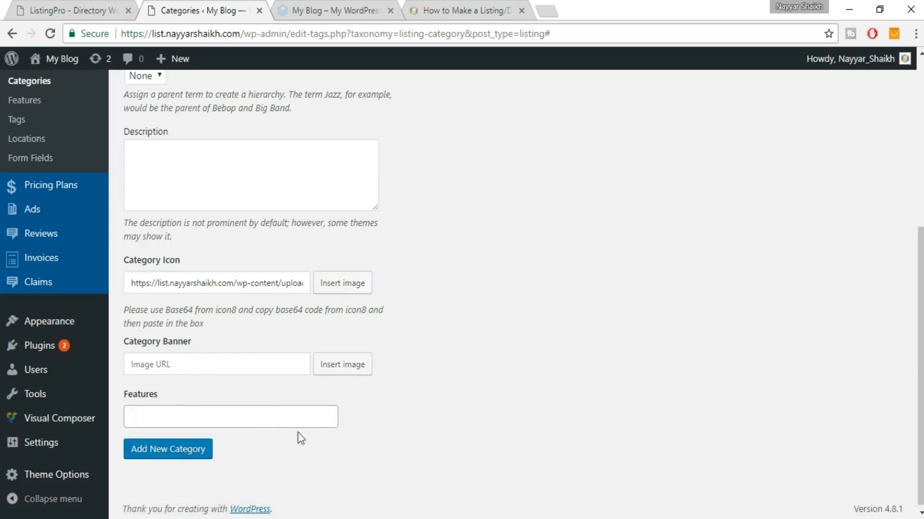
left_click(177, 454)
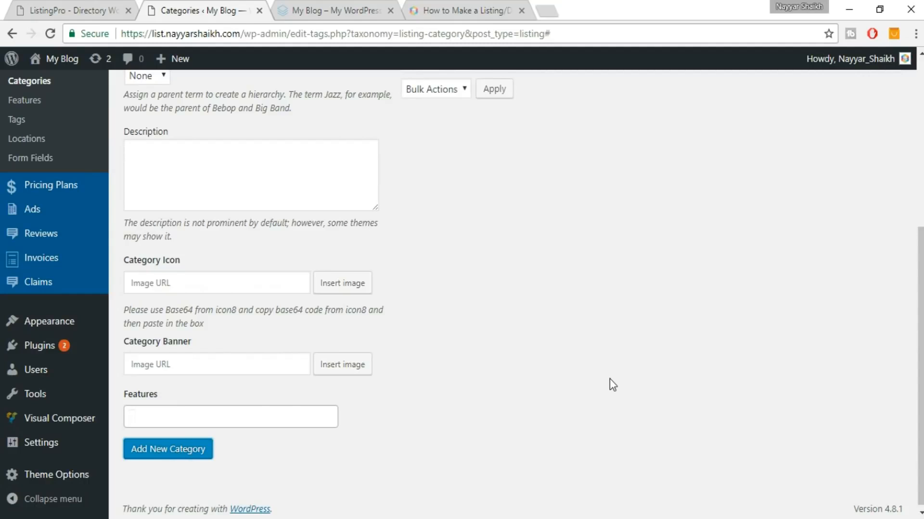
Check the Hotels row with its bed icon, then open the listing Features page.
scroll(610, 379, "up", 6)
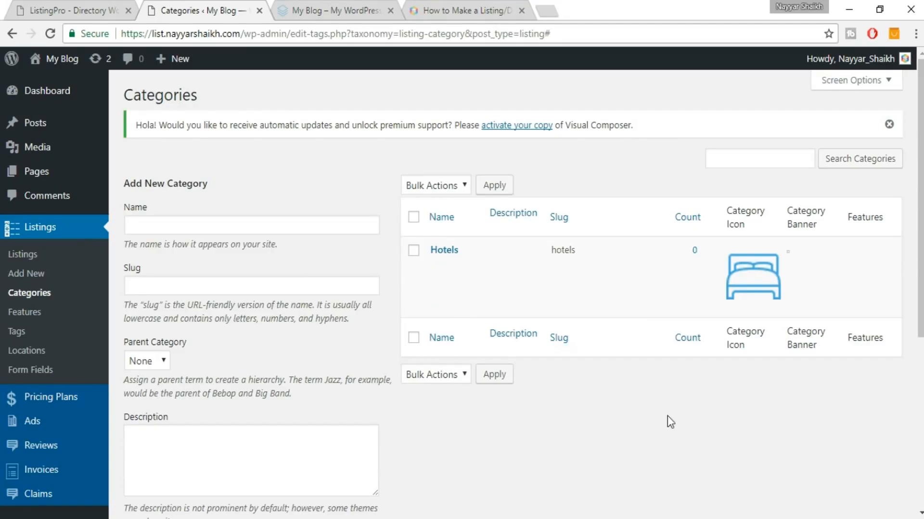
scroll(602, 400, "down", 1)
left_click(41, 240)
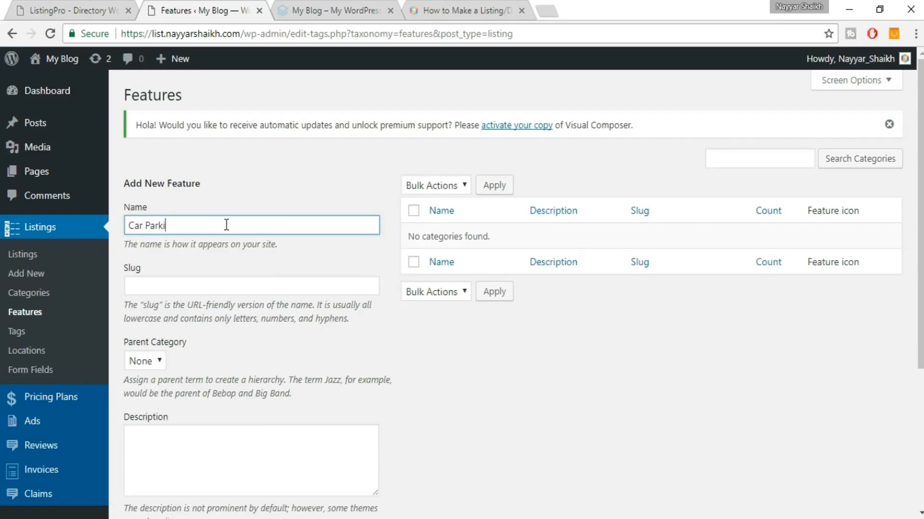
Scroll the Car Parking feature form down to the FontAwesome Website link.
scroll(338, 334, "down", 3)
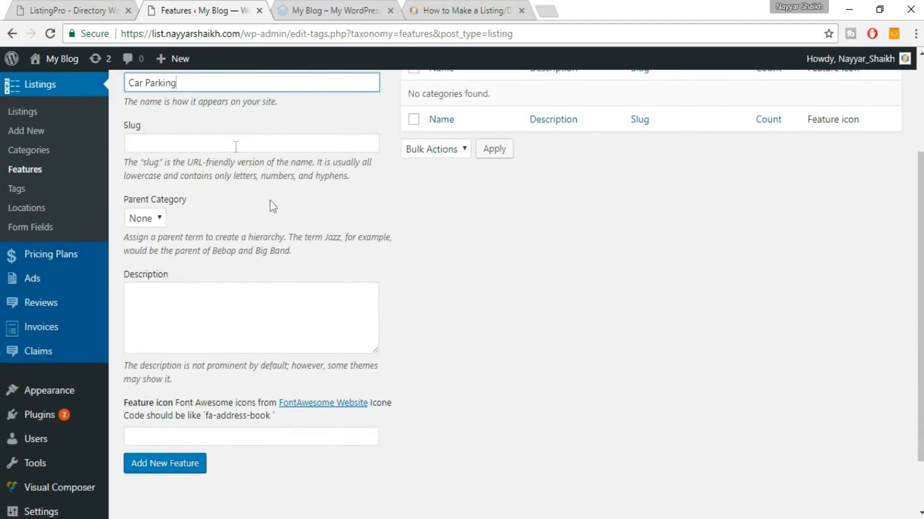
scroll(515, 317, "down", 2)
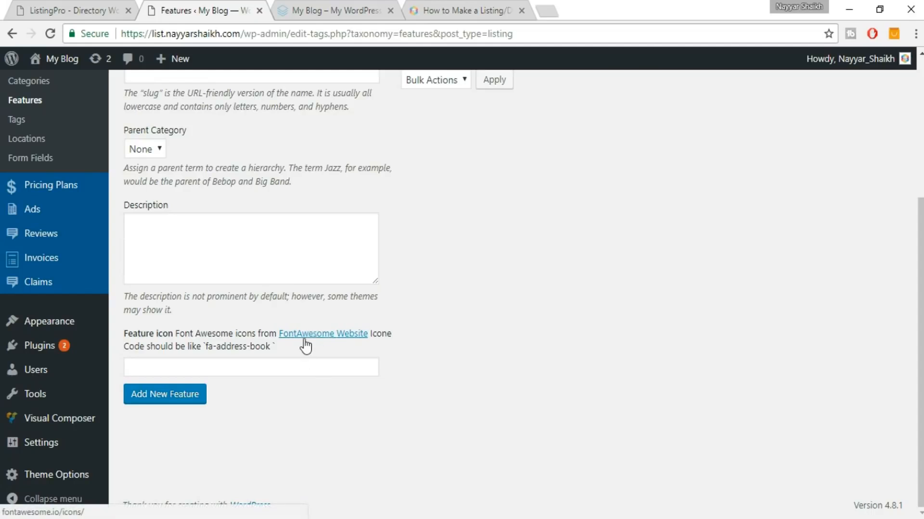
Open the FontAwesome Website link in a new tab and close its pre-order popup.
right_click(331, 342)
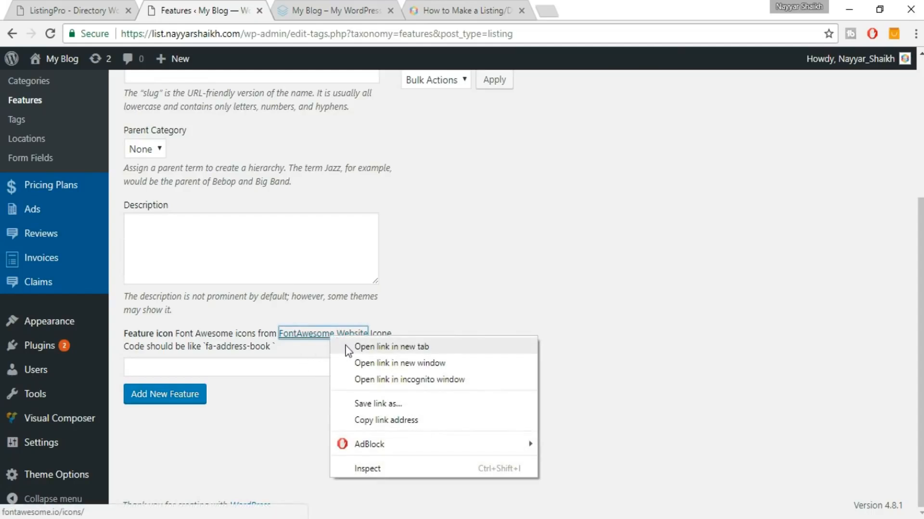
left_click(406, 348)
left_click(371, 13)
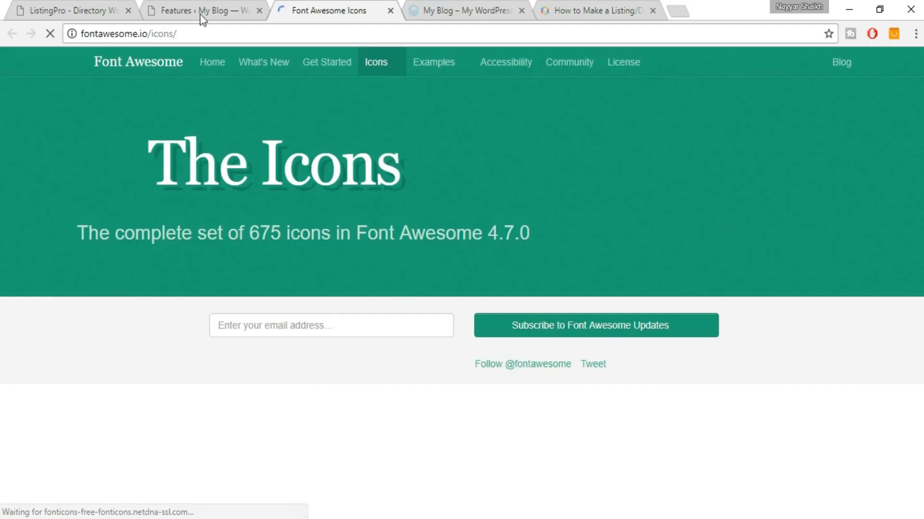
left_click(200, 14)
left_click(345, 4)
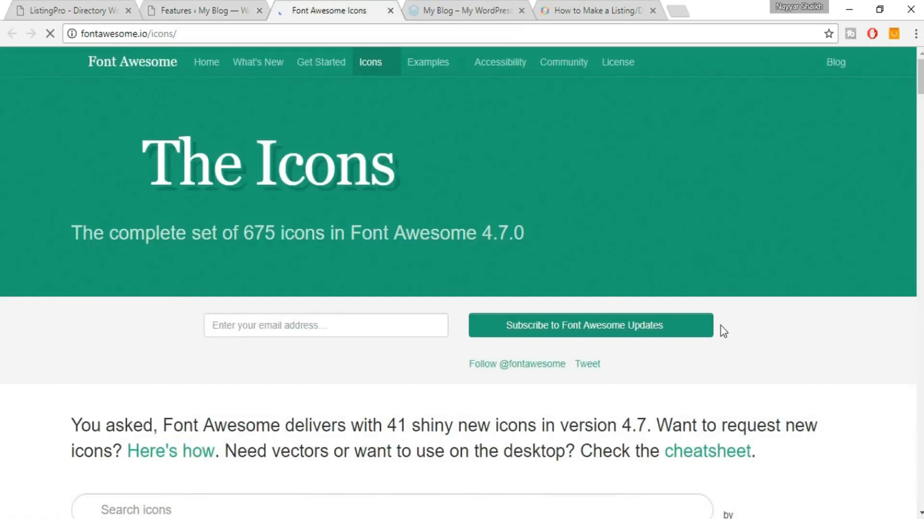
scroll(723, 330, "down", 9)
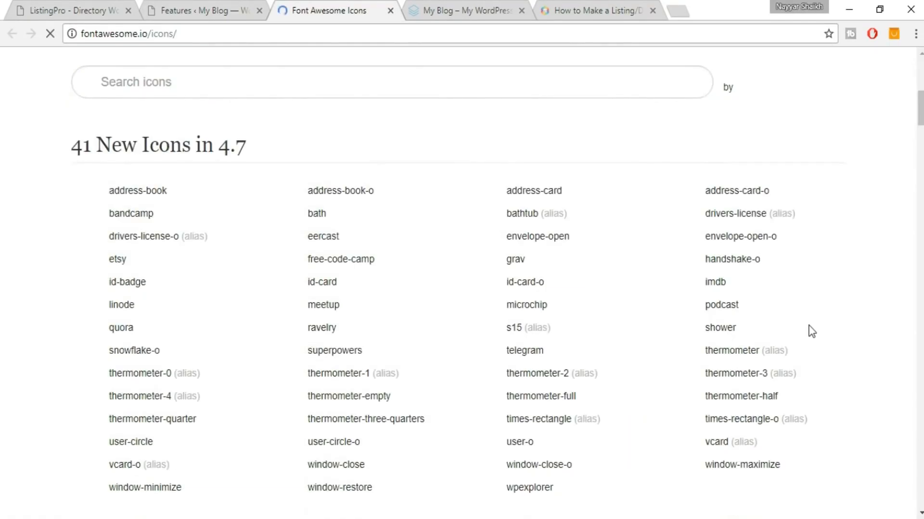
left_click(215, 10)
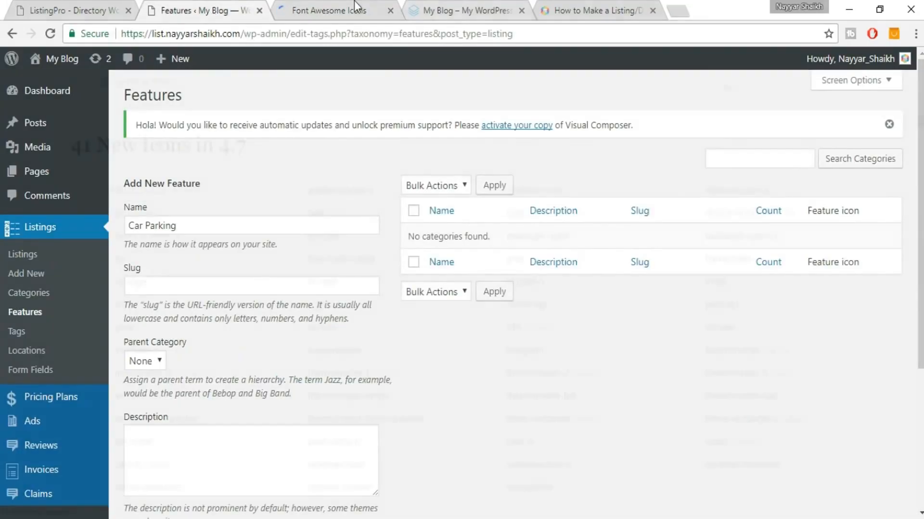
left_click(354, 2)
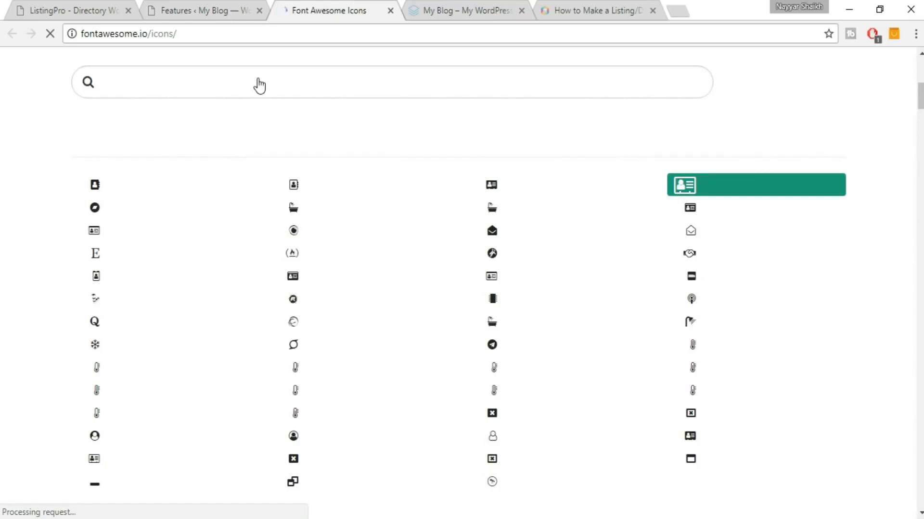
scroll(489, 165, "up", 3)
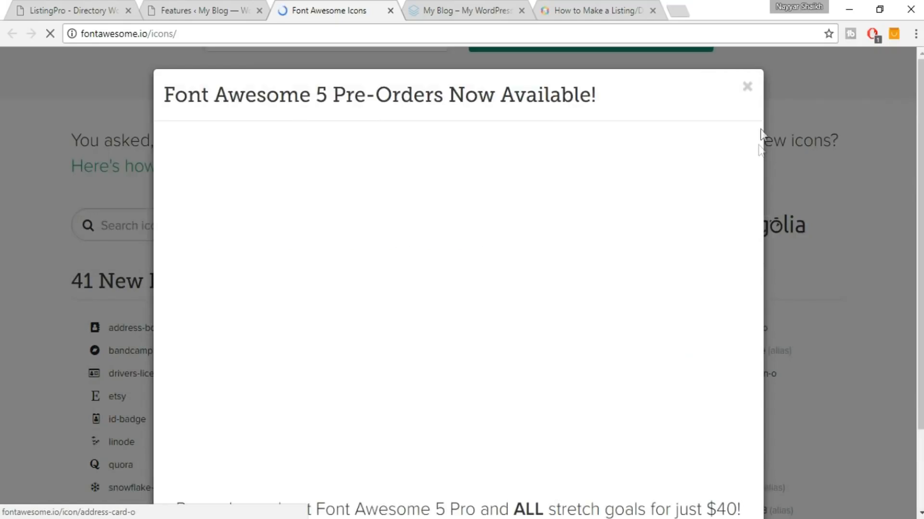
left_click(747, 87)
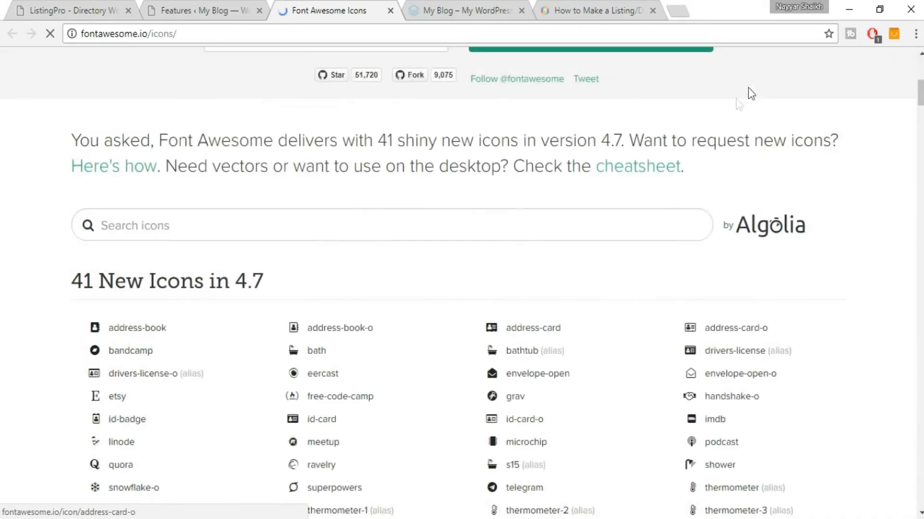
Search Font Awesome for 'car', view the car icon, and return to the Features form.
left_click(432, 228)
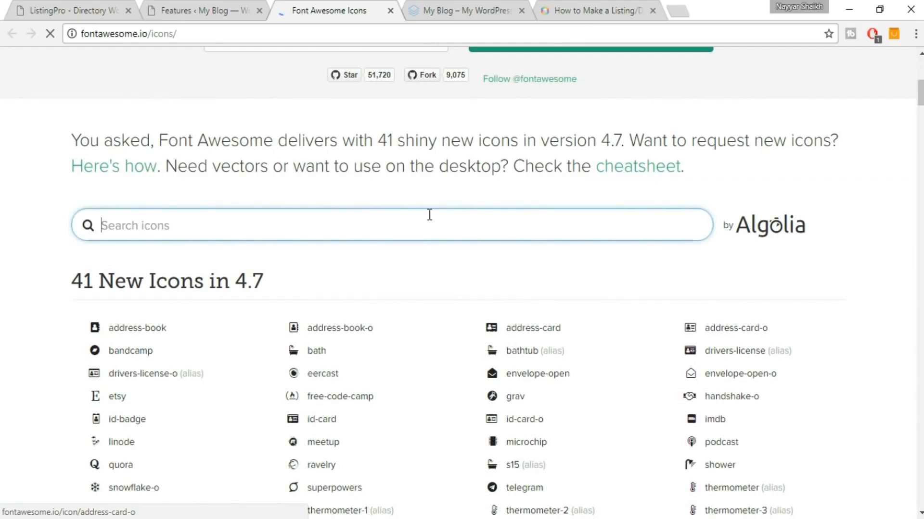
type("car")
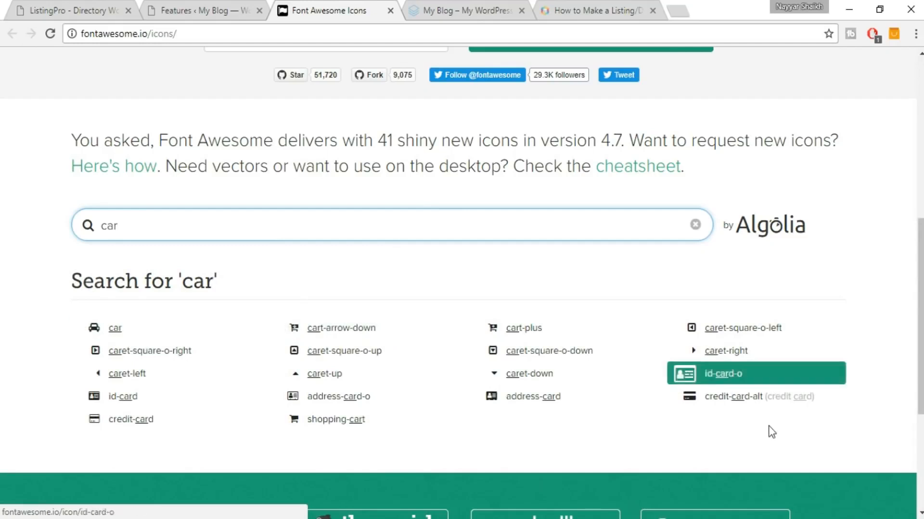
left_click(130, 332)
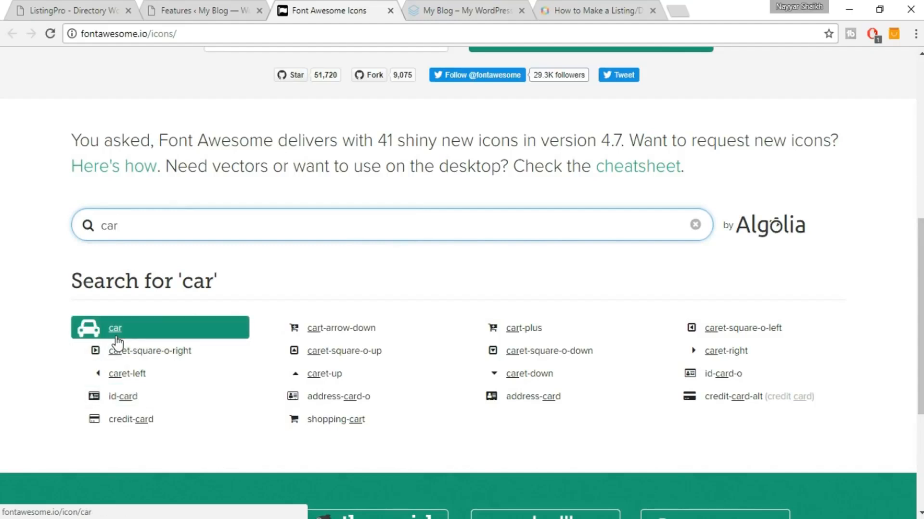
left_click(167, 1)
left_click(332, 1)
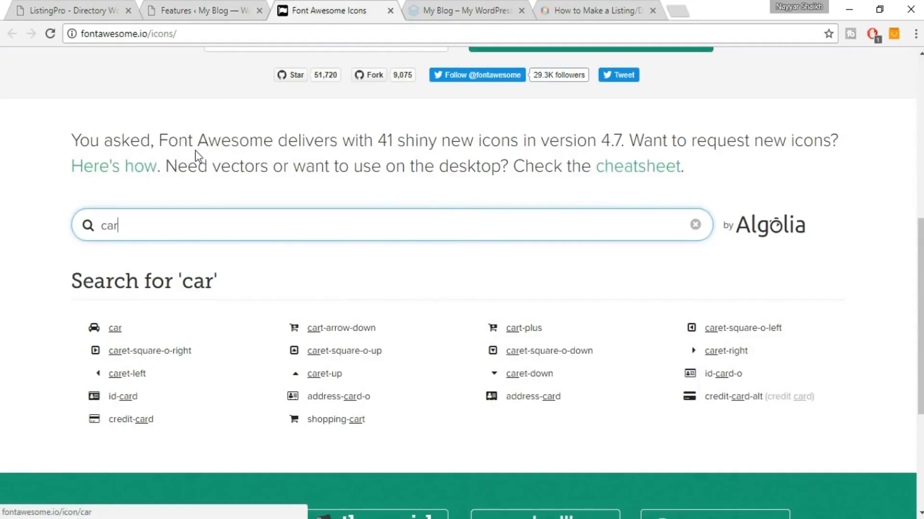
left_click(224, 6)
left_click(274, 441)
scroll(553, 377, "down", 4)
Add the Car Parking feature with icon code fa-car and check the Features list.
left_click(301, 372)
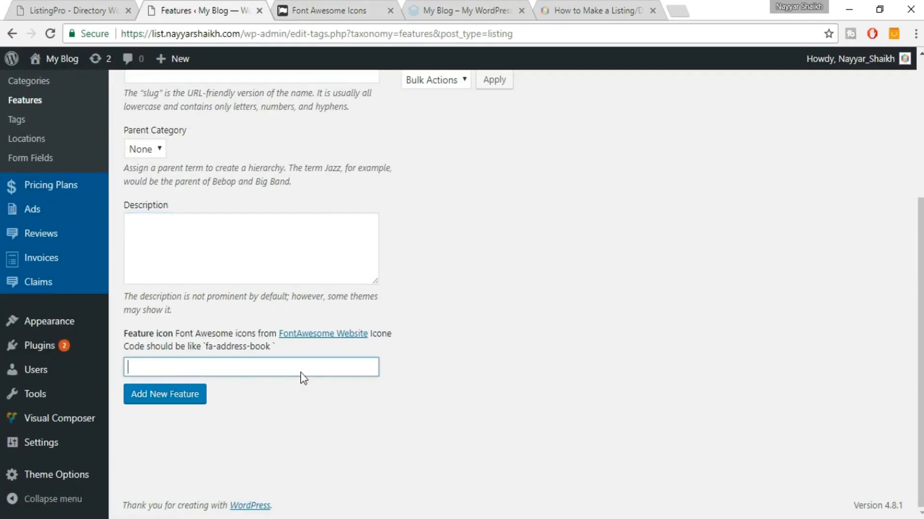
type("fa")
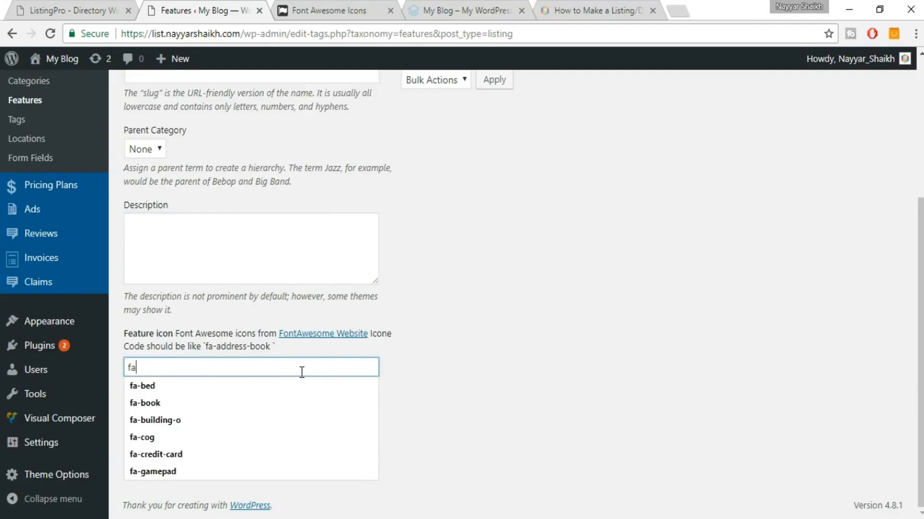
type("-car")
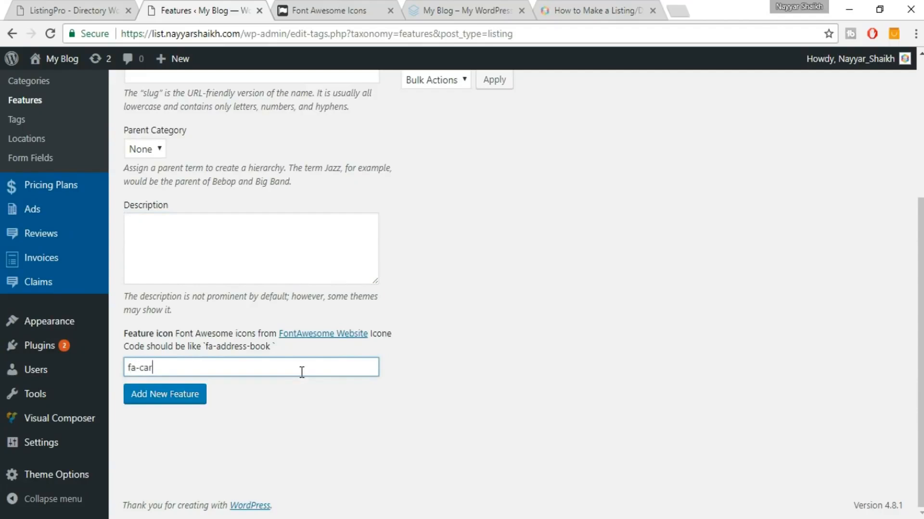
left_click(199, 400)
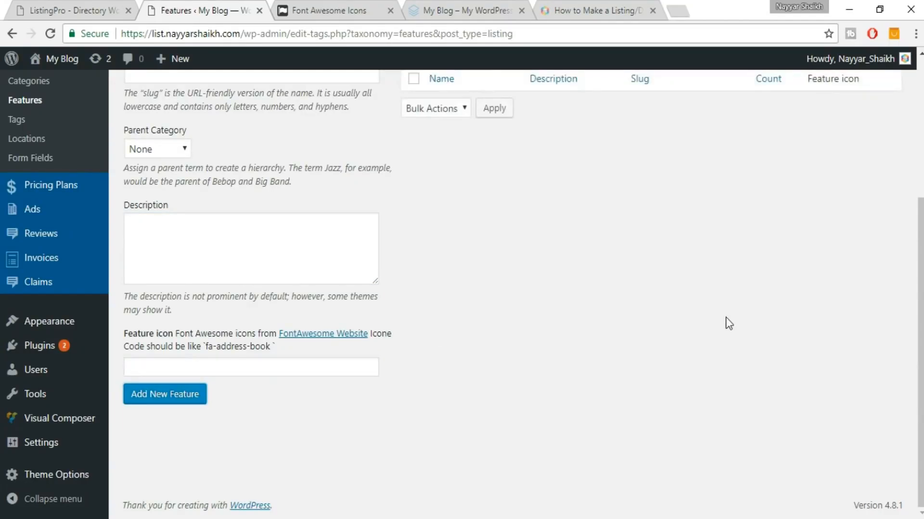
scroll(725, 316, "up", 5)
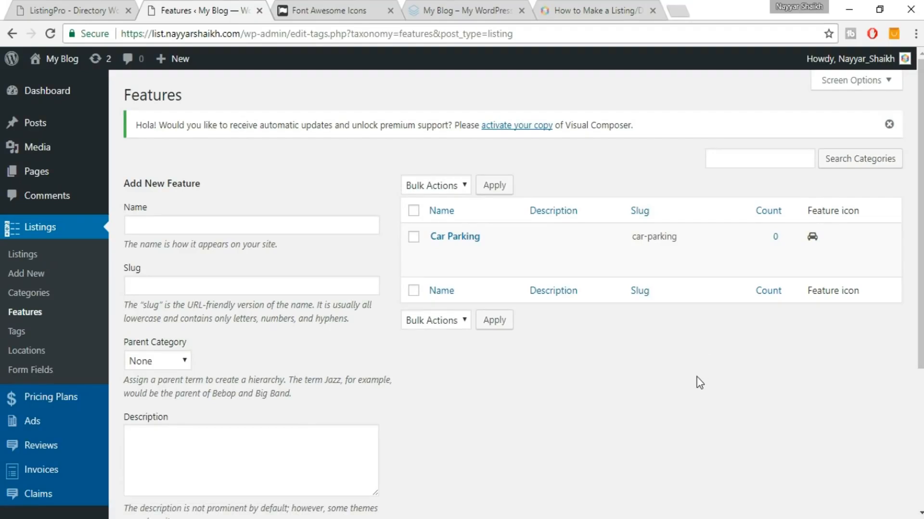
Edit the Hotels category, select Car Parking in its Features field, and update it.
left_click(52, 294)
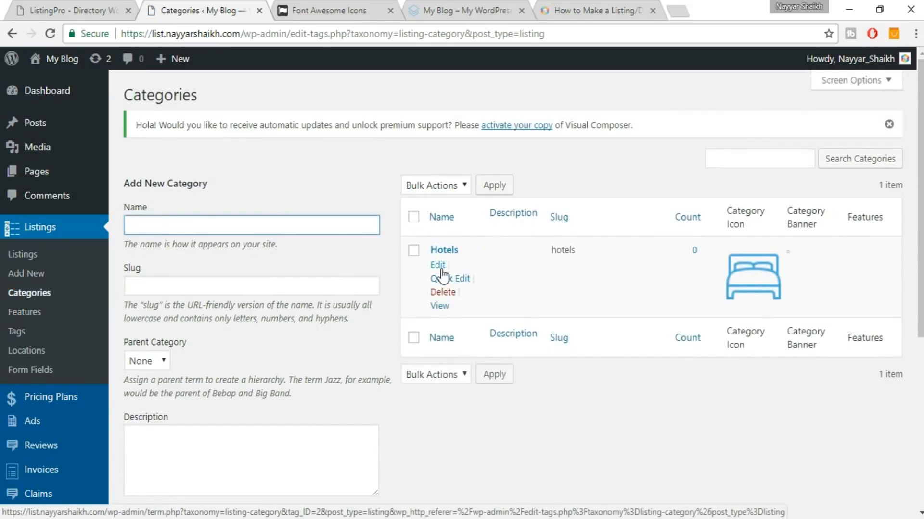
left_click(438, 267)
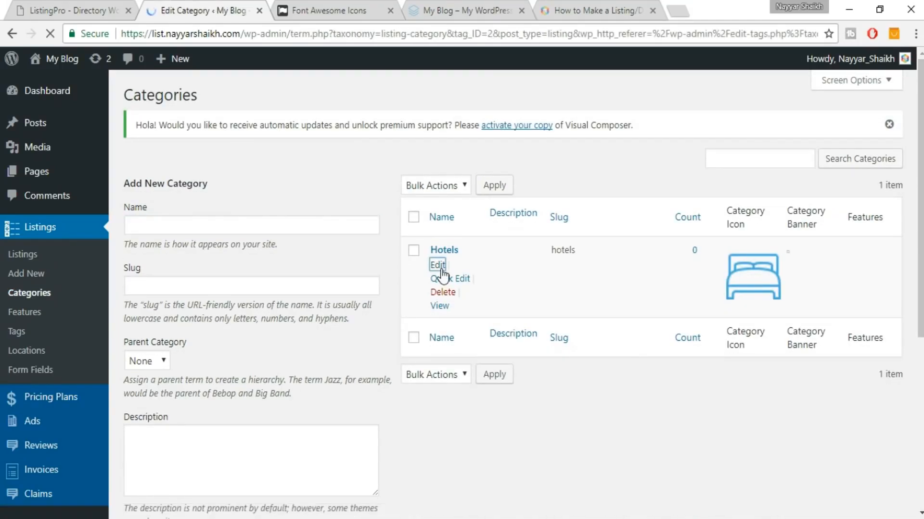
scroll(481, 342, "down", 3)
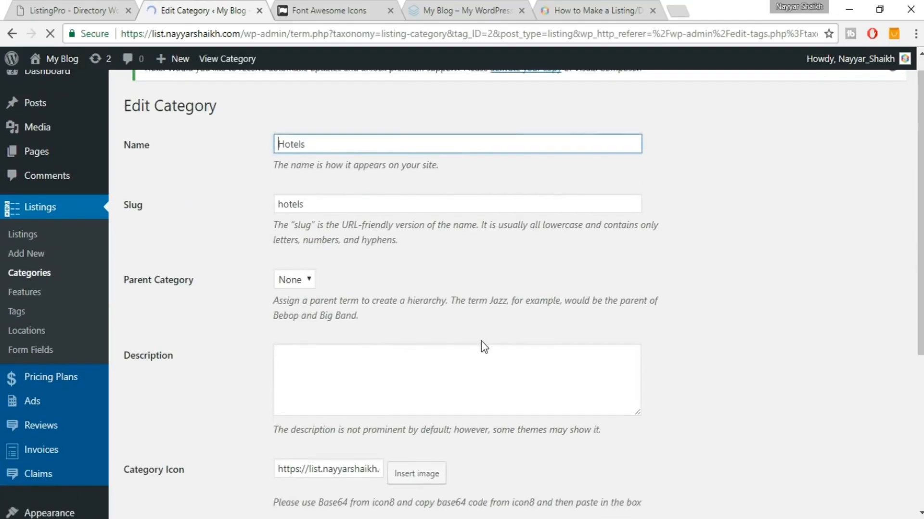
scroll(481, 341, "down", 2)
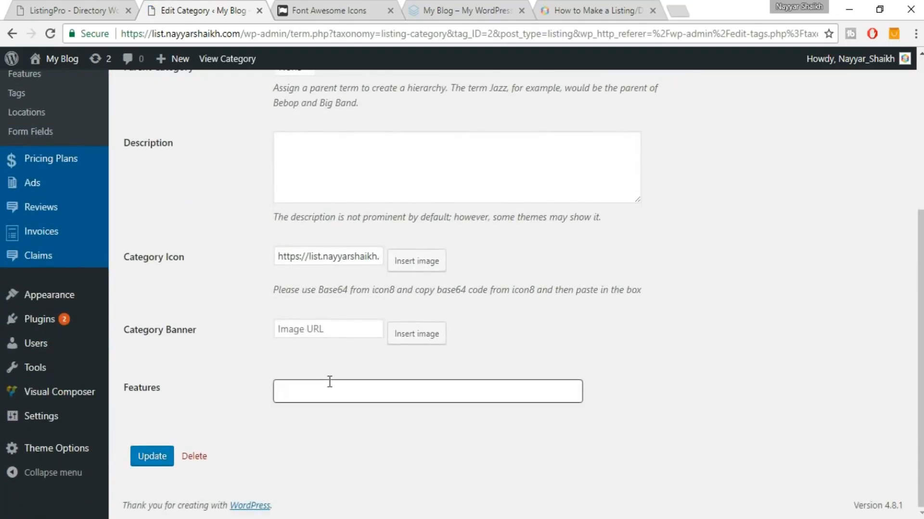
left_click(357, 388)
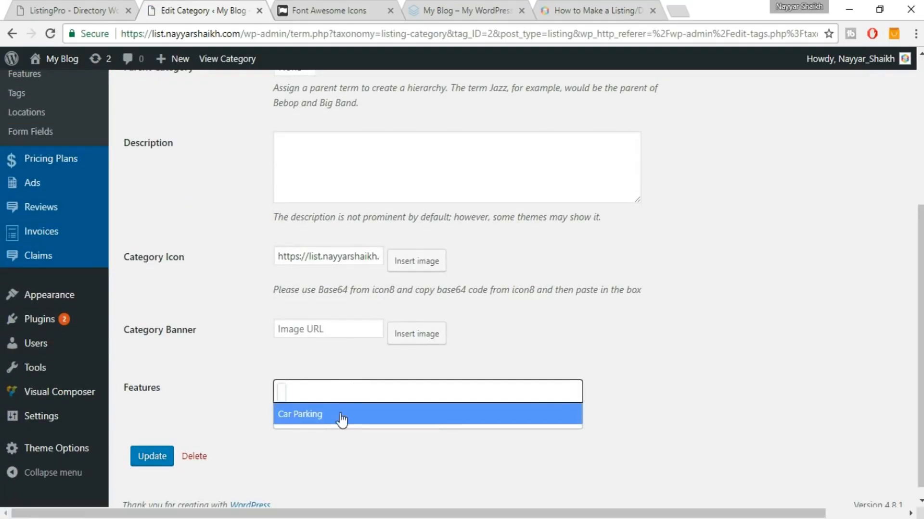
type("car")
left_click(342, 420)
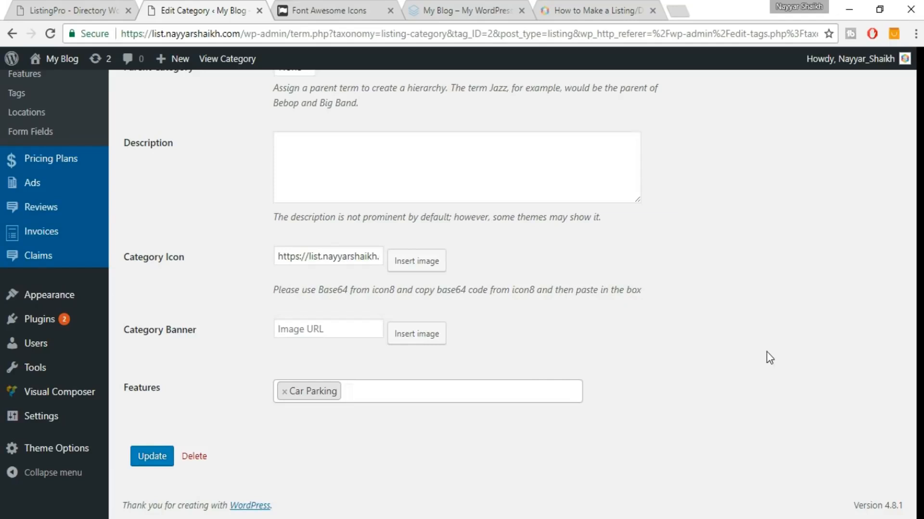
scroll(766, 357, "down", 1)
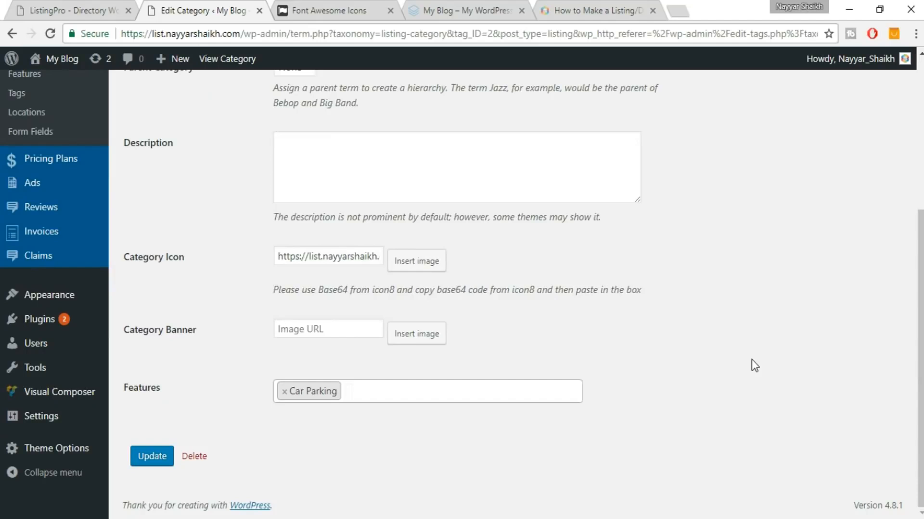
left_click(151, 455)
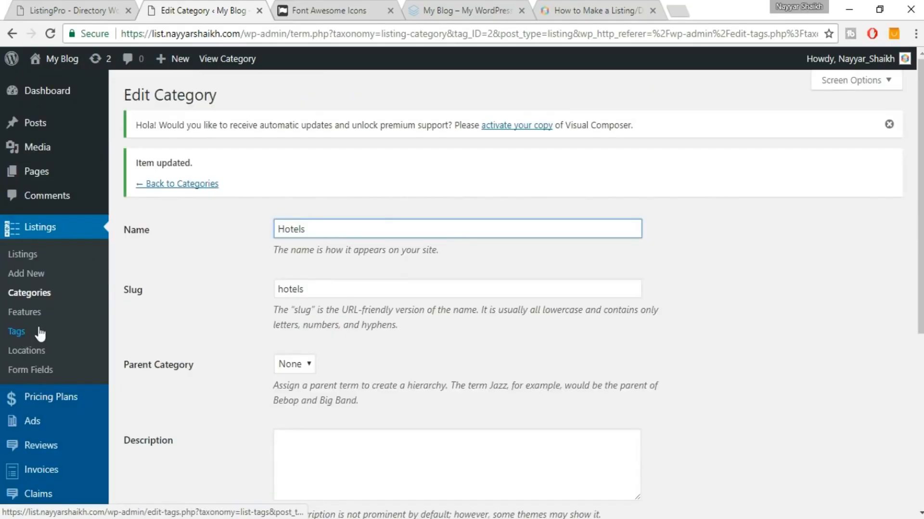
Create a listing tag named Hotel on the Tags page.
left_click(16, 337)
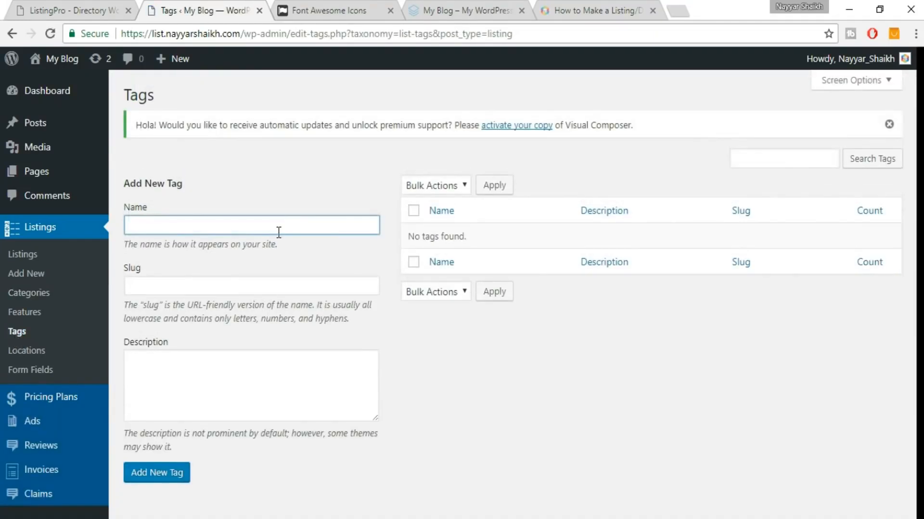
left_click(281, 227)
type("Hotel")
left_click(165, 477)
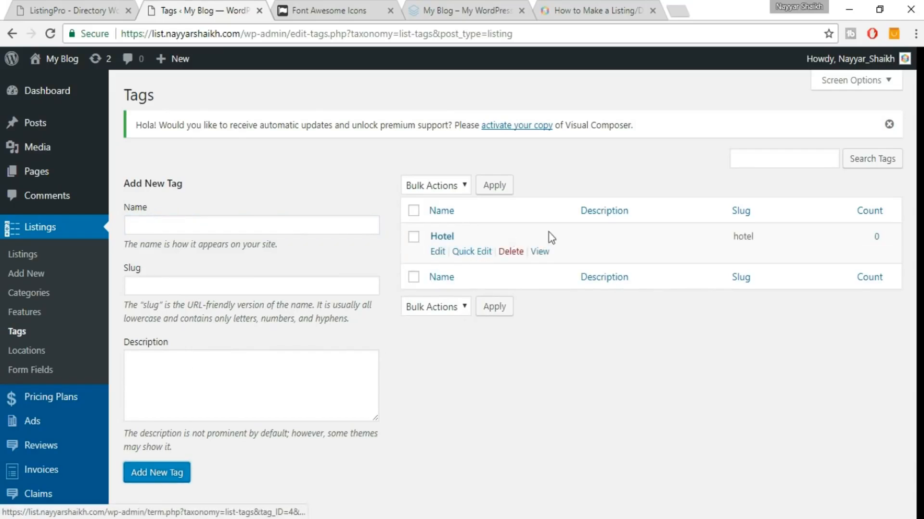
left_click(46, 357)
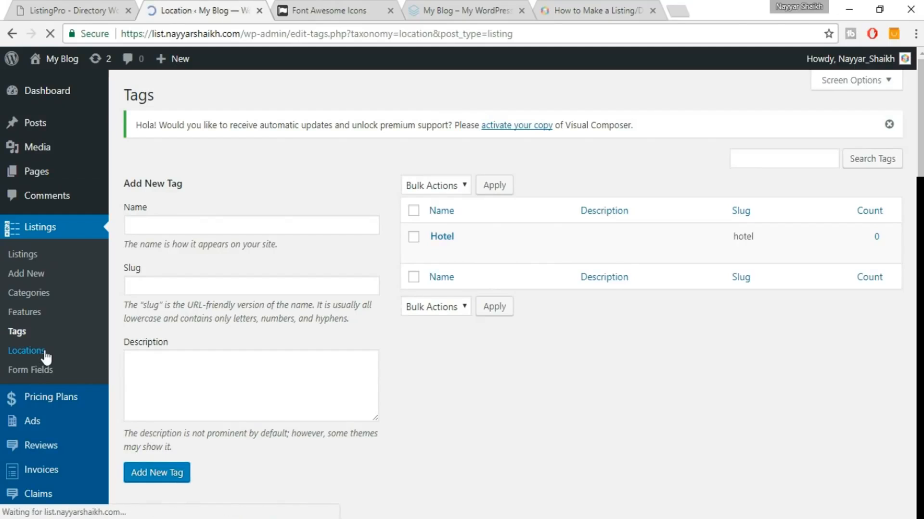
Enter Mumbai as the new location's name on the Locations page.
left_click(226, 225)
type("Mumbai")
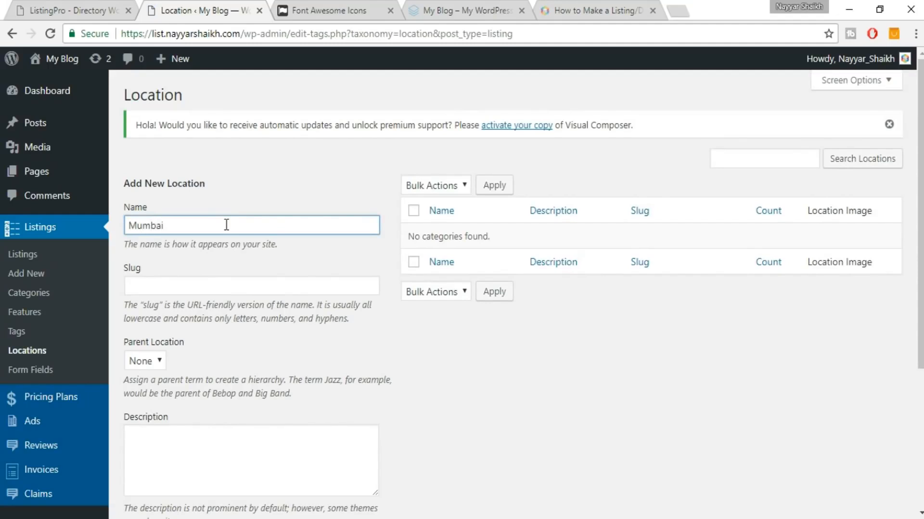
scroll(605, 443, "down", 3)
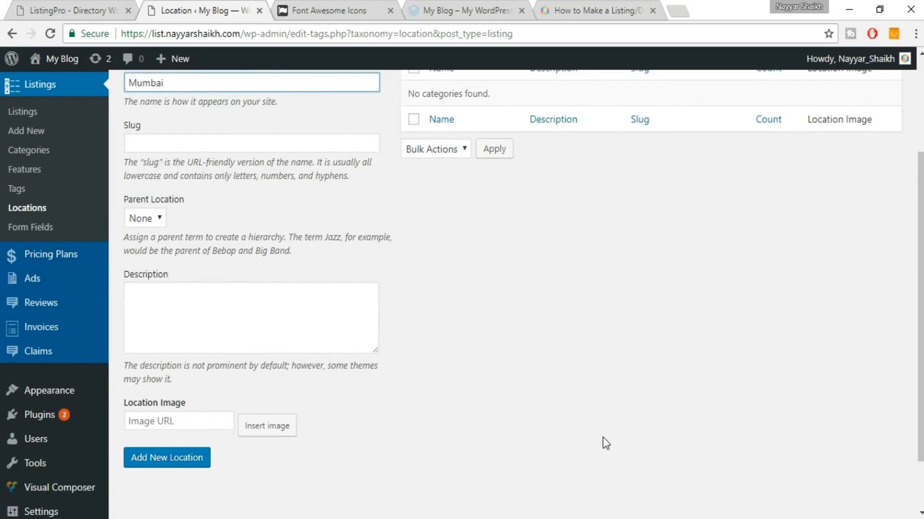
scroll(480, 366, "up", 2)
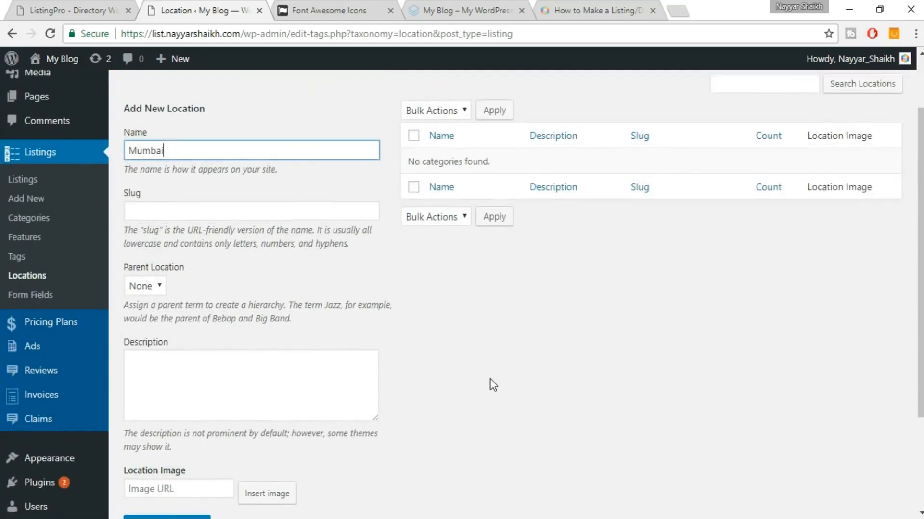
scroll(491, 385, "down", 2)
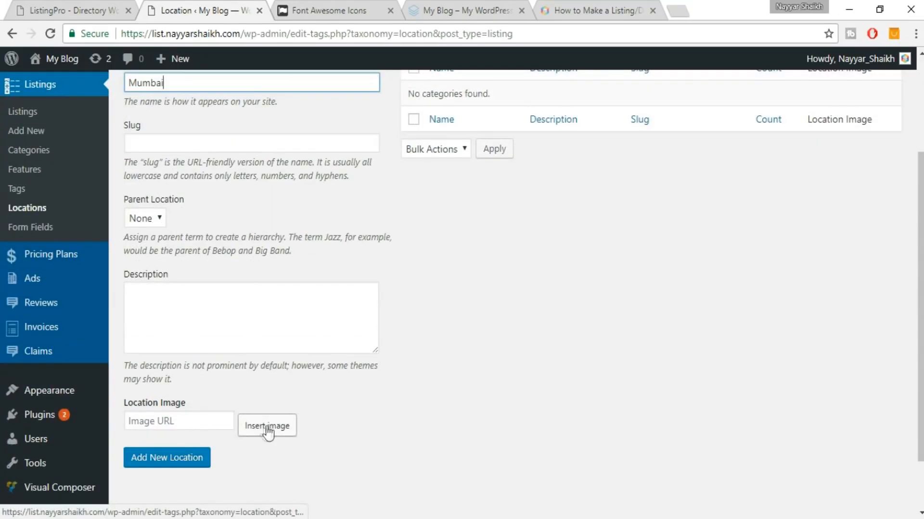
Check the ListingPro demo site's city examples, then return to the Locations page.
left_click(72, 10)
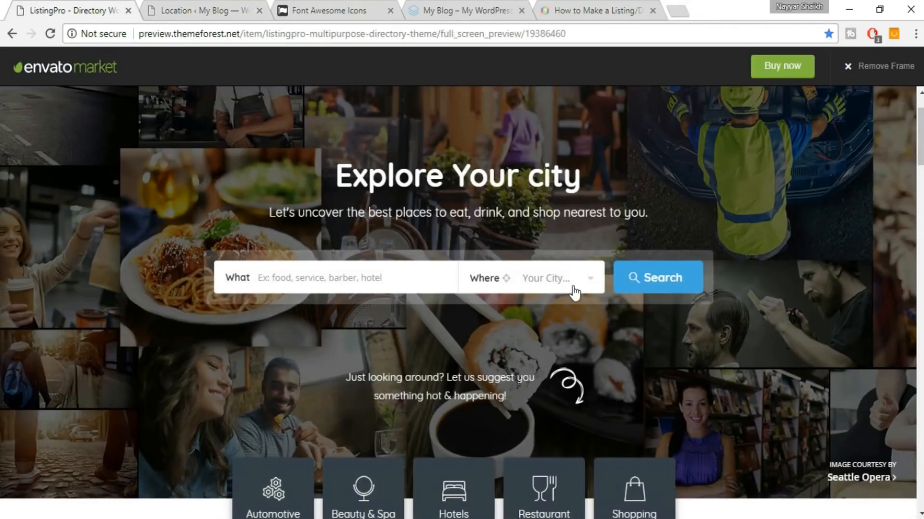
scroll(573, 288, "down", 10)
scroll(540, 225, "up", 1)
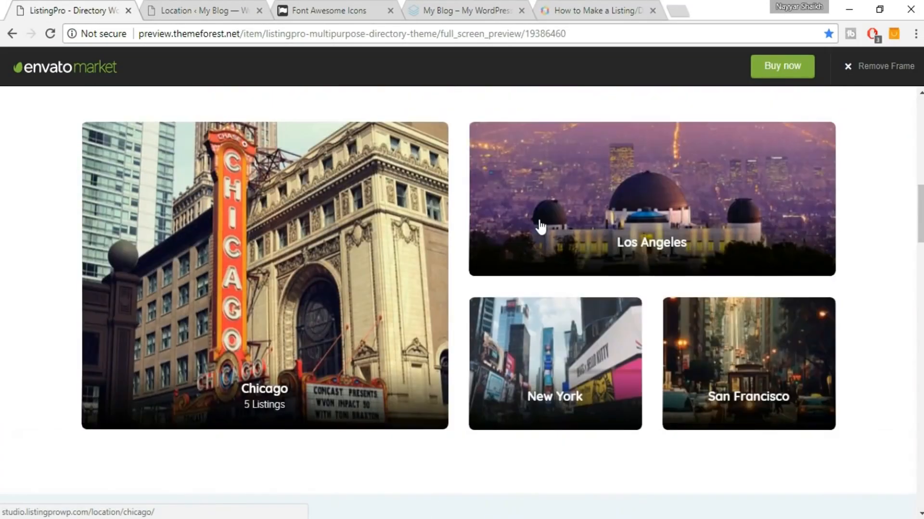
scroll(540, 225, "up", 1)
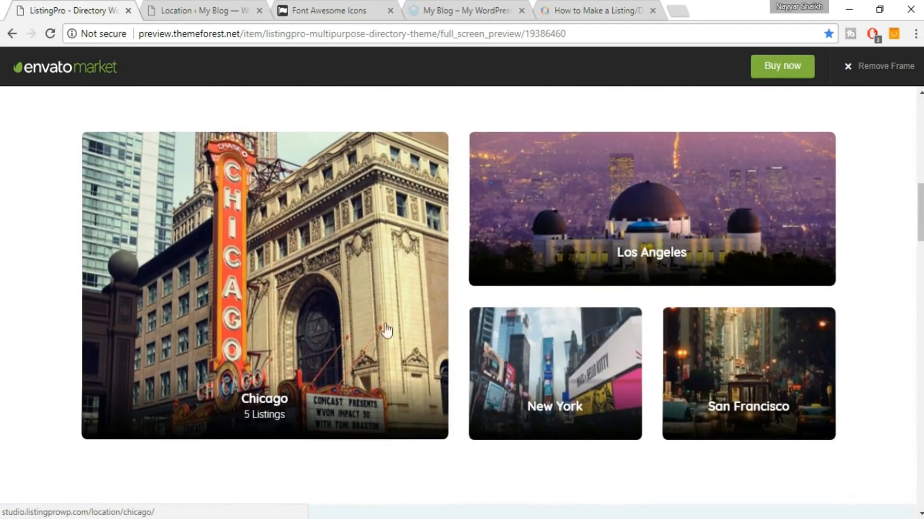
left_click(190, 10)
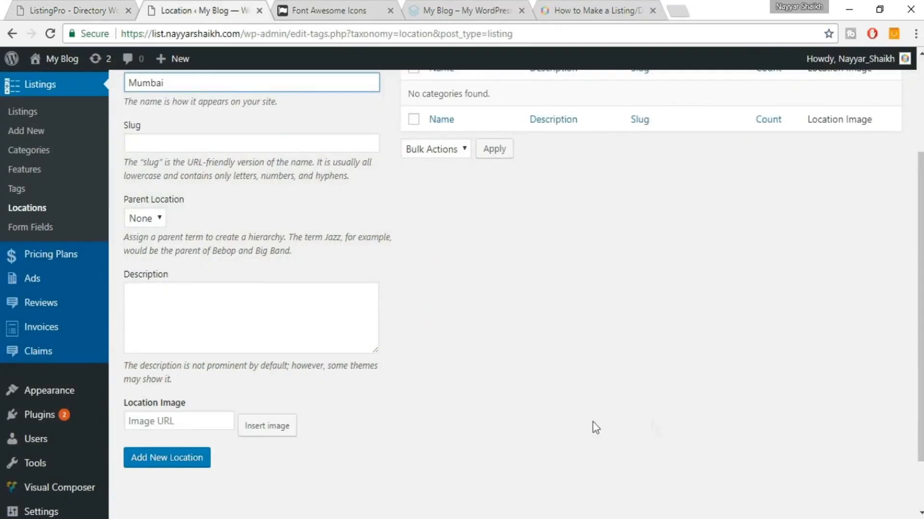
Upload the Chicago photo from the Cities folder and insert it as the location image.
left_click(275, 436)
left_click(201, 121)
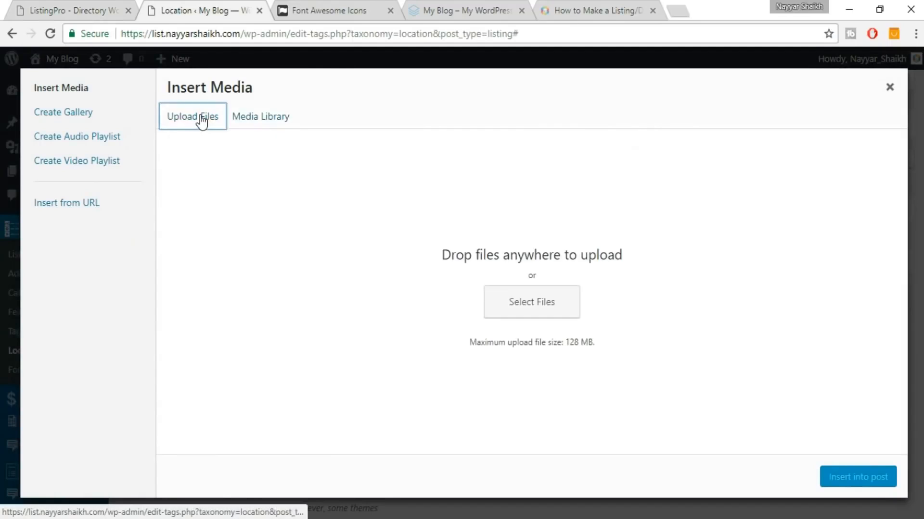
left_click(543, 315)
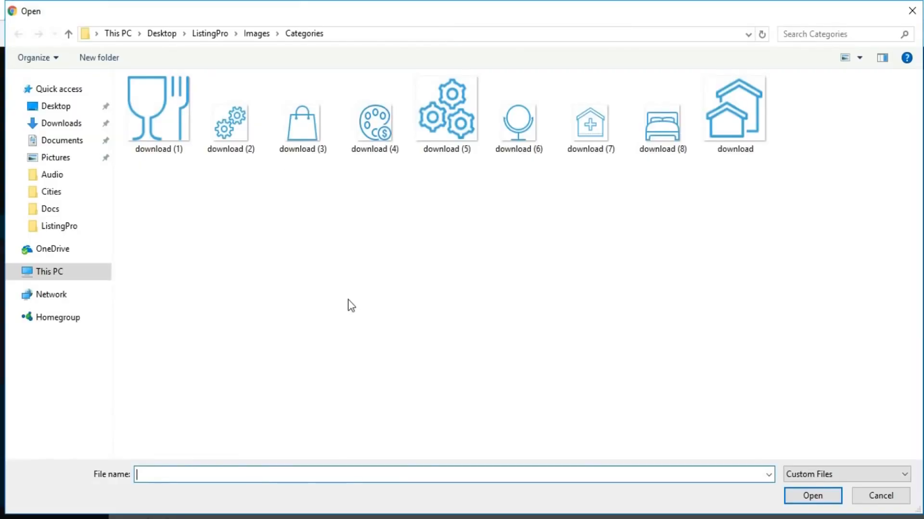
left_click(253, 34)
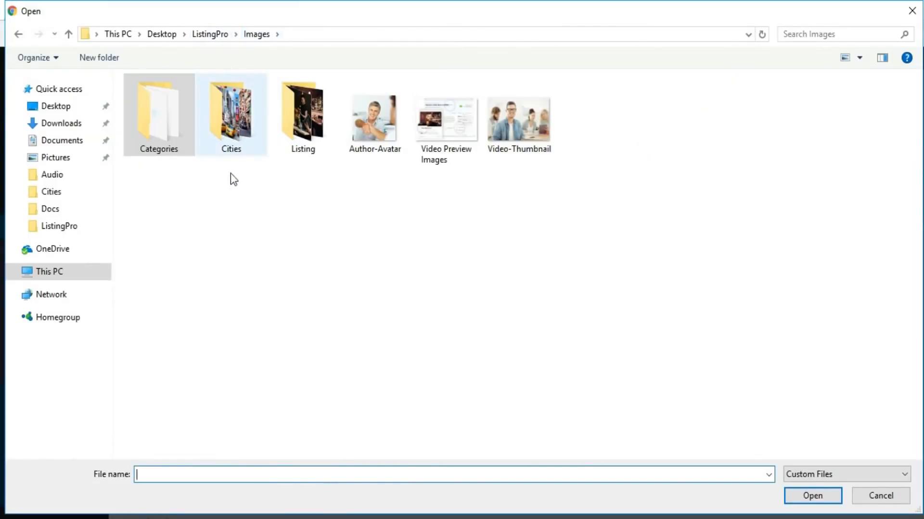
double_click(235, 148)
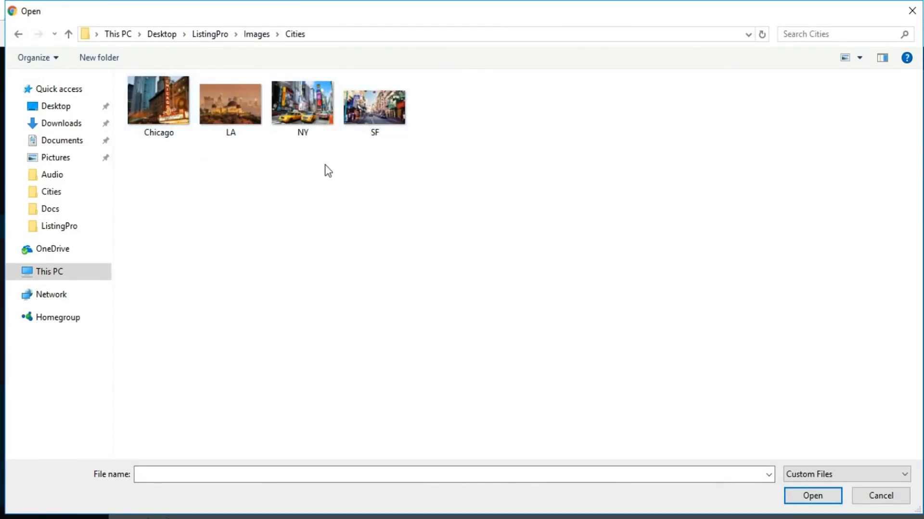
left_click(188, 124)
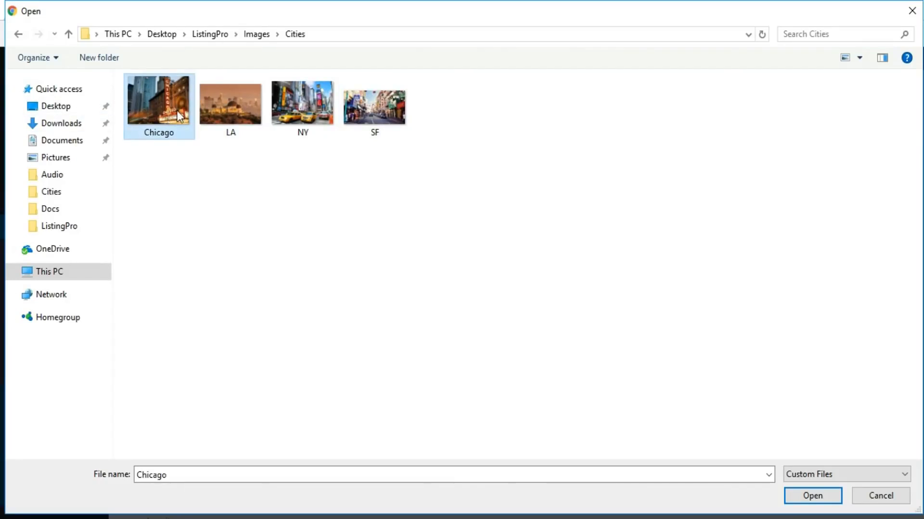
left_click(811, 499)
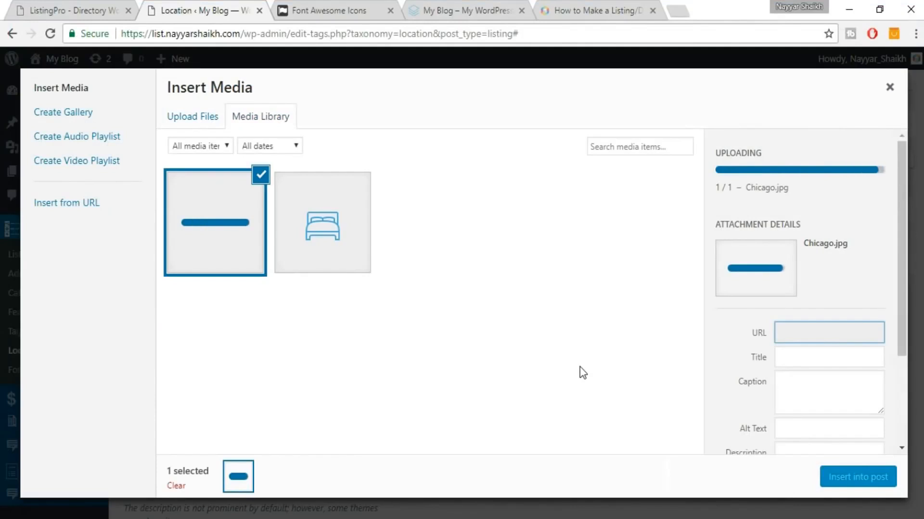
left_click(839, 477)
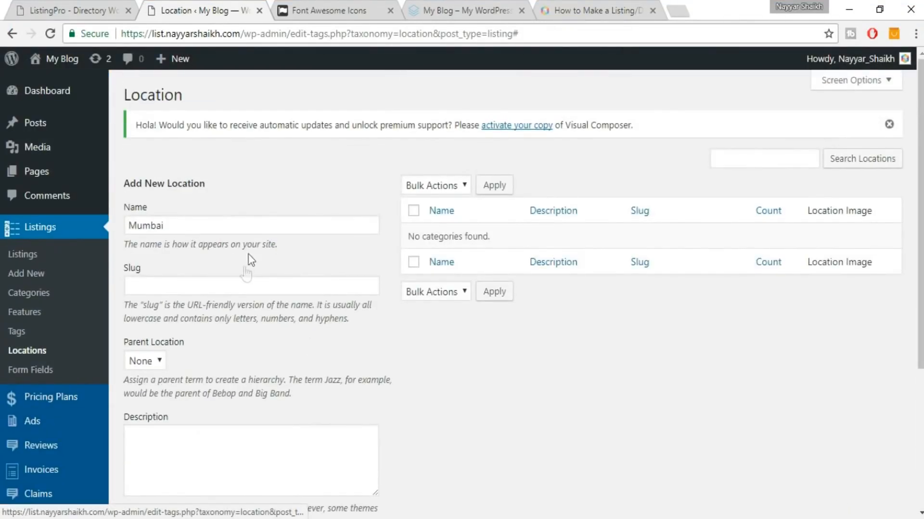
Rename the location from Mumbai to Chicago and add it as a new location.
left_click(250, 233)
double_click(249, 234)
type("Ch")
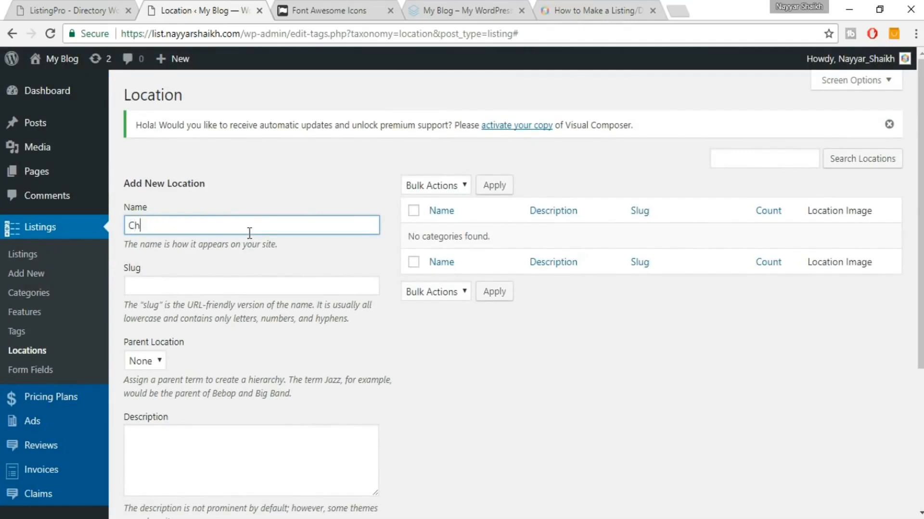
type("icago")
scroll(248, 233, "down", 4)
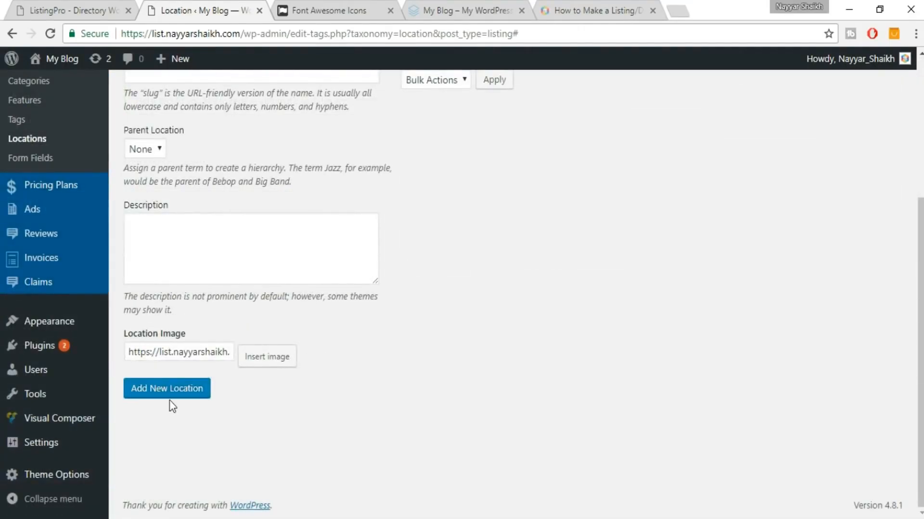
left_click(190, 397)
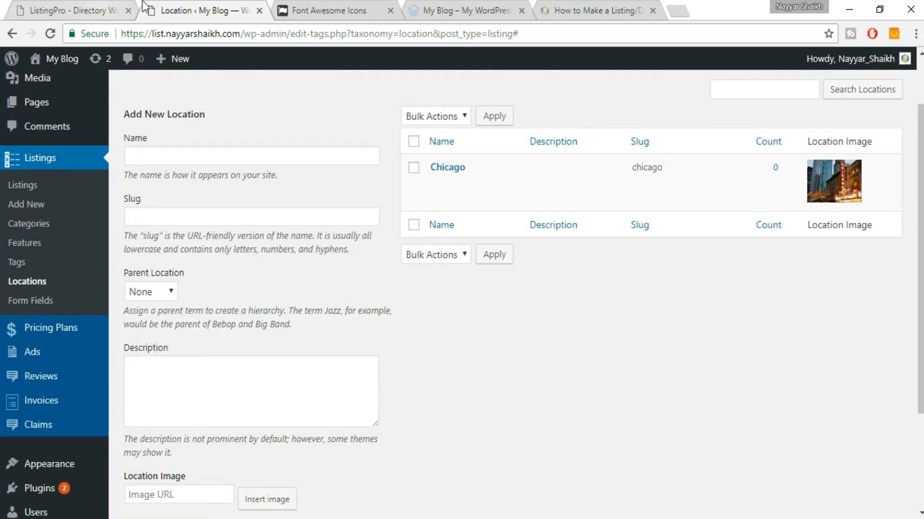
Look over the ListingPro demo preview again, then return to the Locations page.
left_click(96, 10)
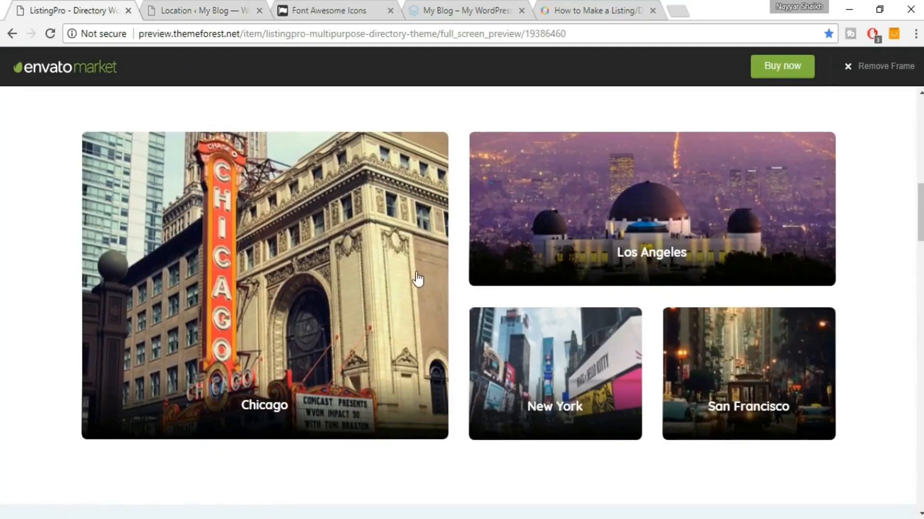
scroll(417, 272, "up", 5)
scroll(416, 272, "up", 6)
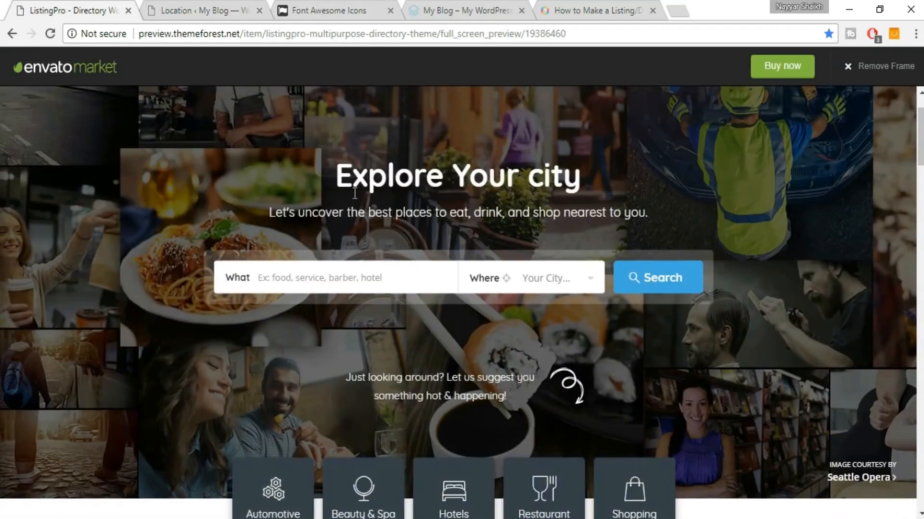
left_click(177, 7)
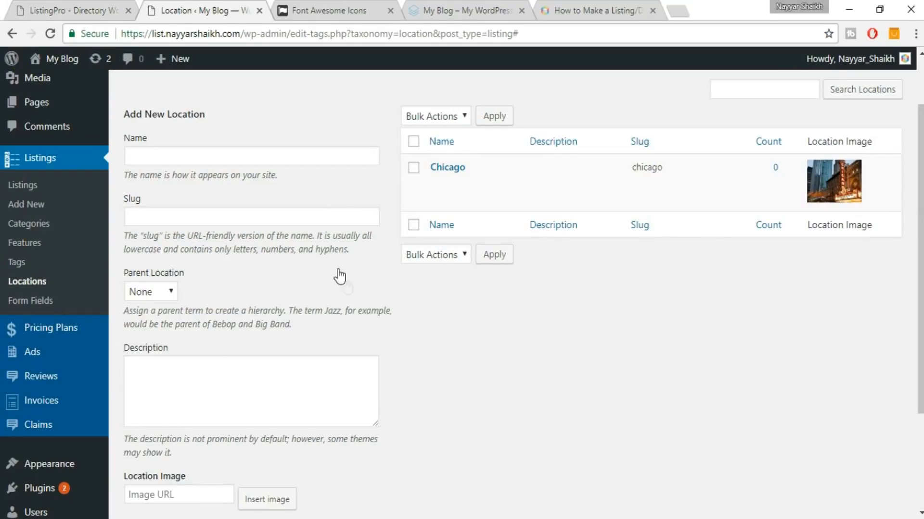
scroll(440, 404, "down", 2)
scroll(440, 404, "up", 3)
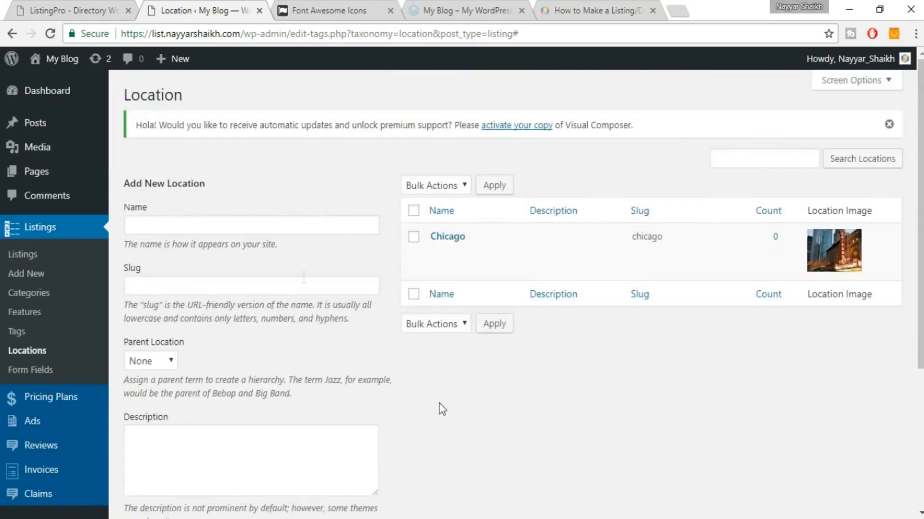
Leave Parent Location as None and go to the listings' Form Fields page.
left_click(198, 224)
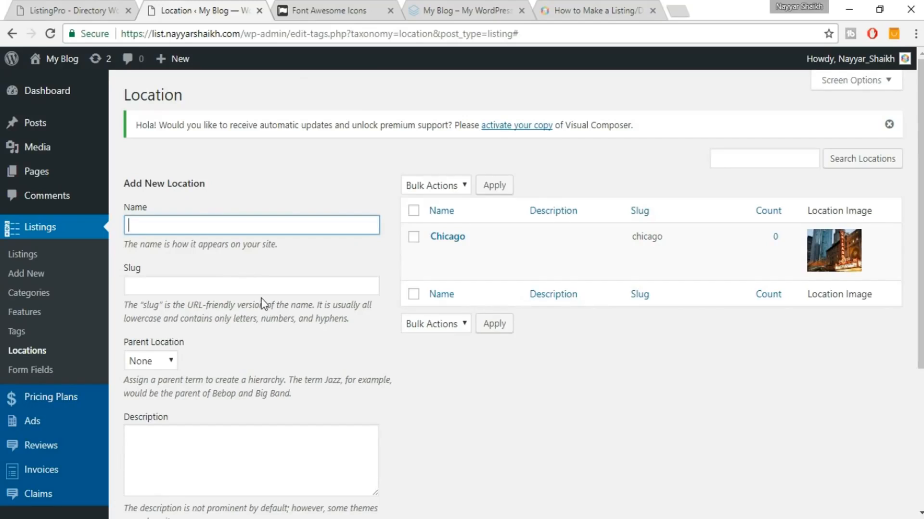
scroll(269, 332, "down", 3)
scroll(313, 370, "up", 3)
scroll(261, 268, "down", 2)
left_click(150, 290)
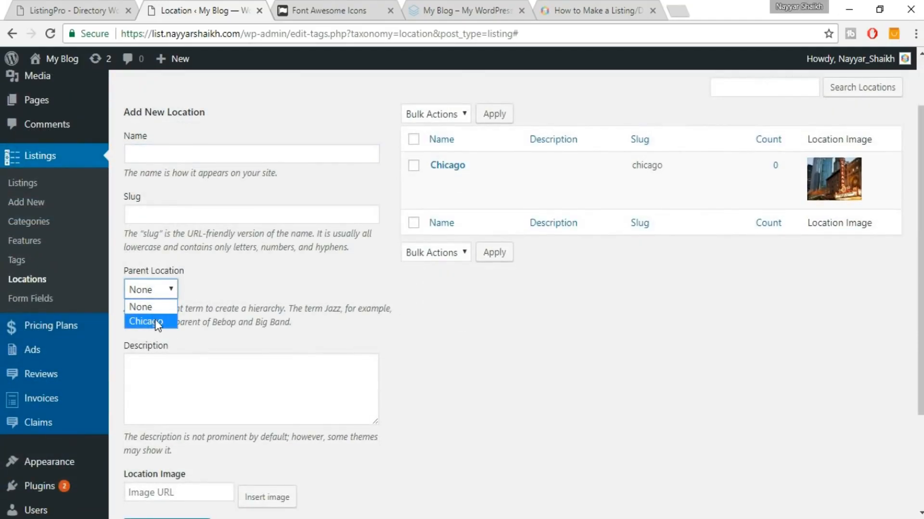
left_click(225, 286)
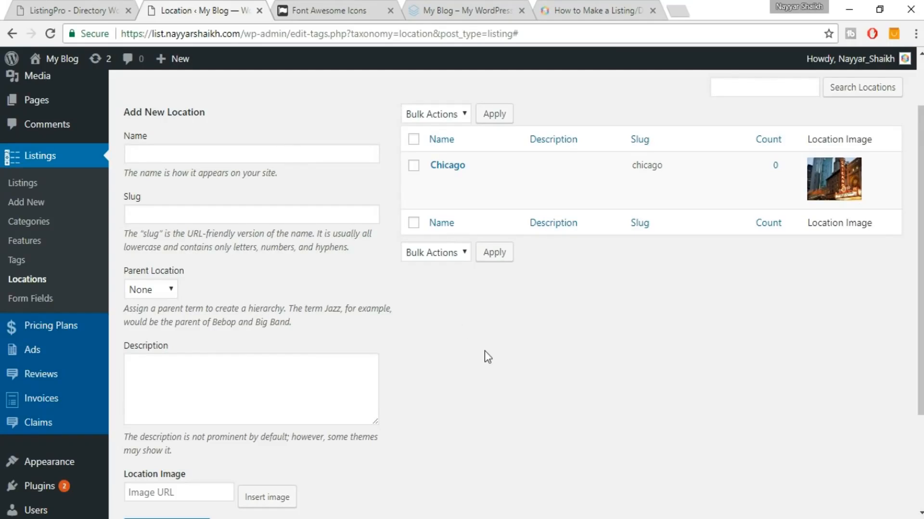
left_click(40, 303)
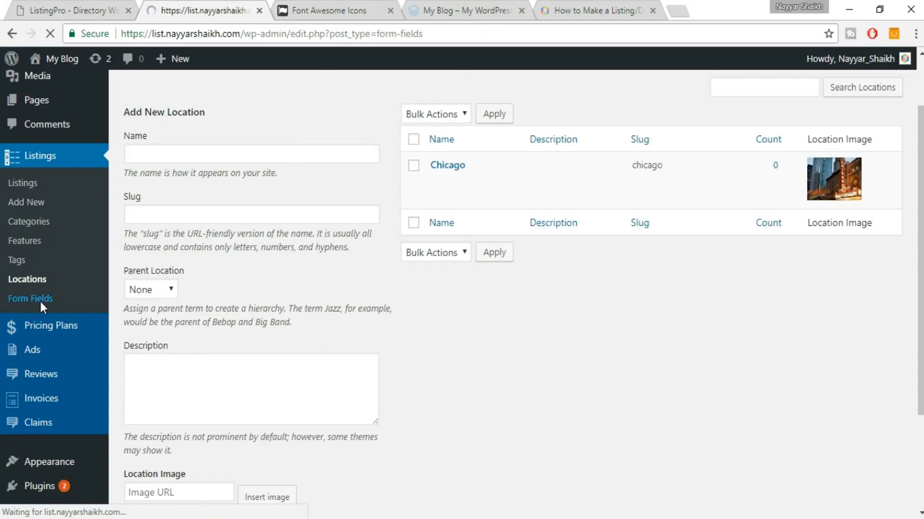
Review Sushi Kashiba's Additional Details on the demo site, then start a new form field.
left_click(115, 7)
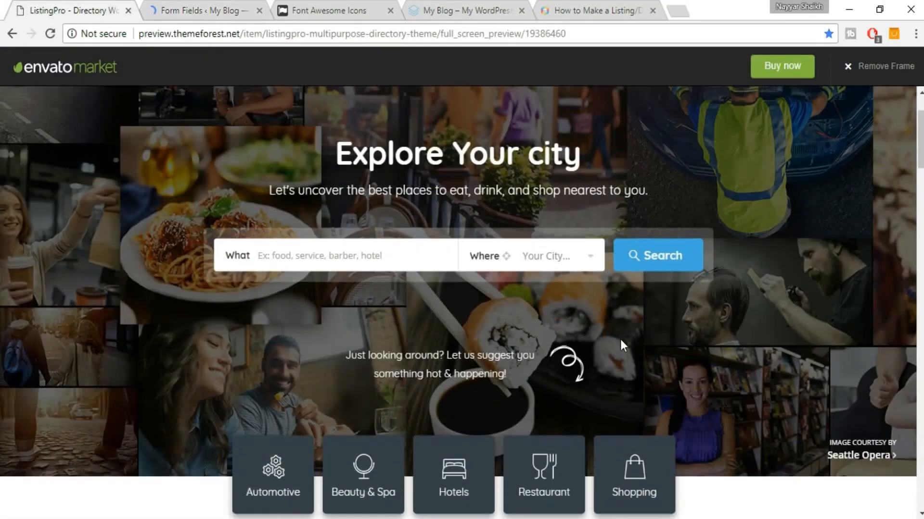
scroll(621, 340, "down", 10)
scroll(623, 345, "down", 10)
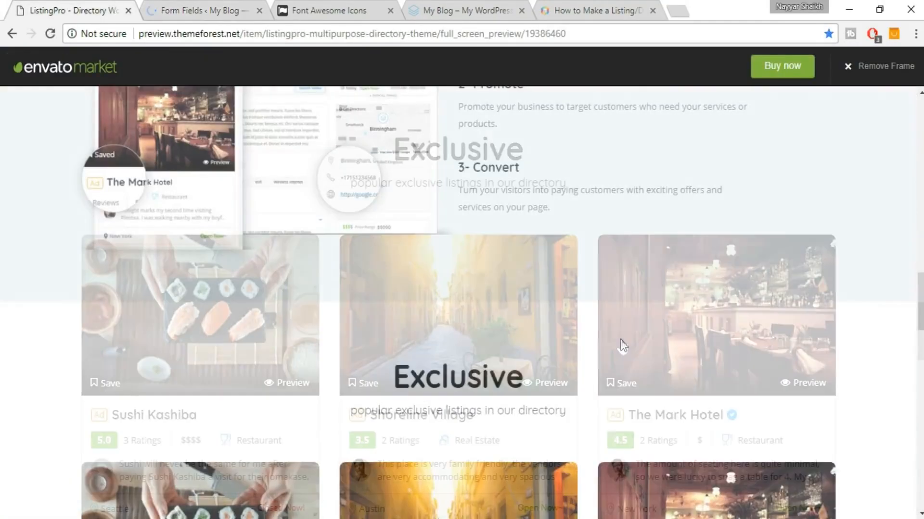
left_click(242, 189)
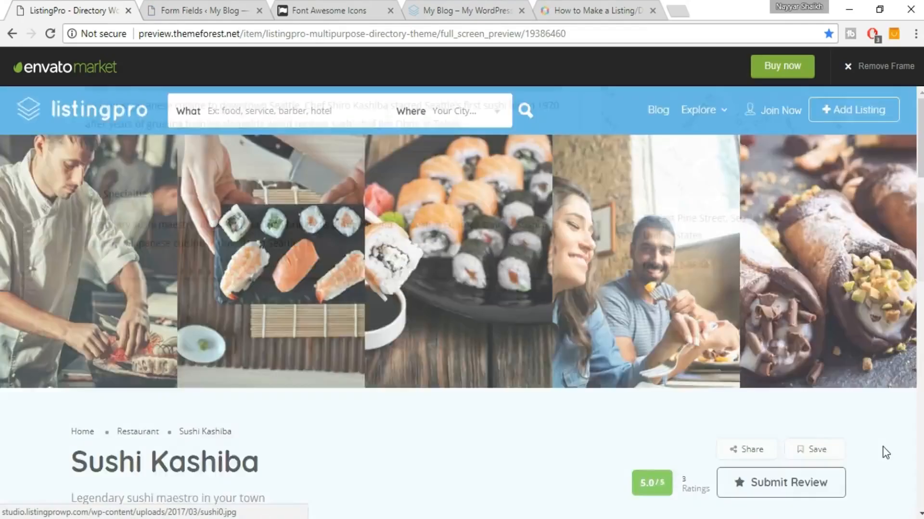
scroll(882, 446, "down", 10)
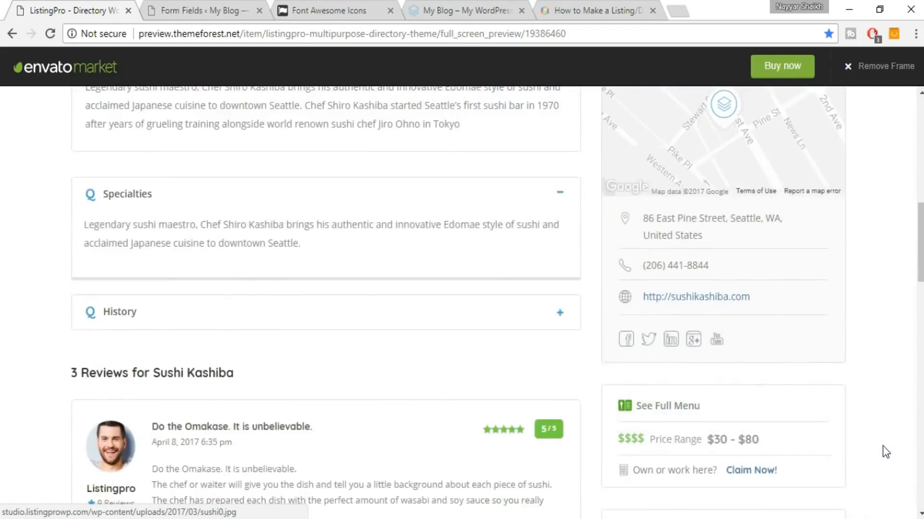
scroll(882, 447, "down", 7)
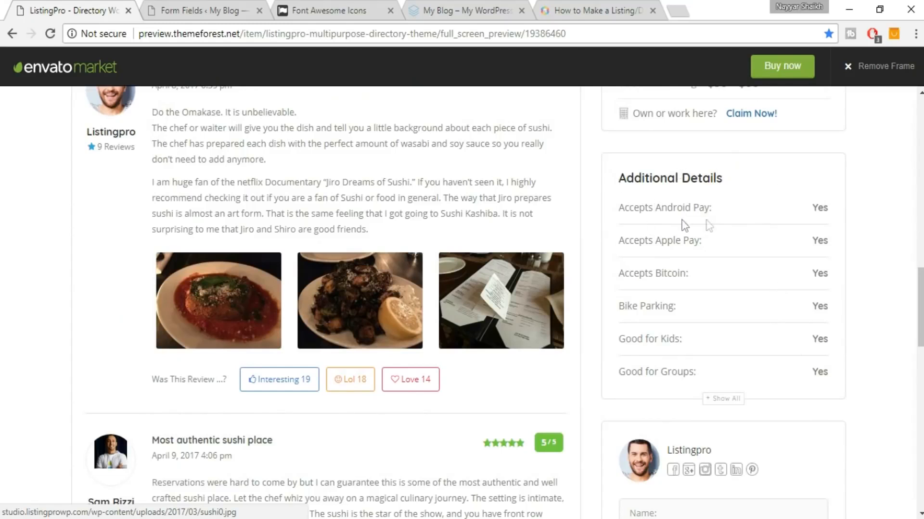
left_click(234, 4)
left_click(246, 101)
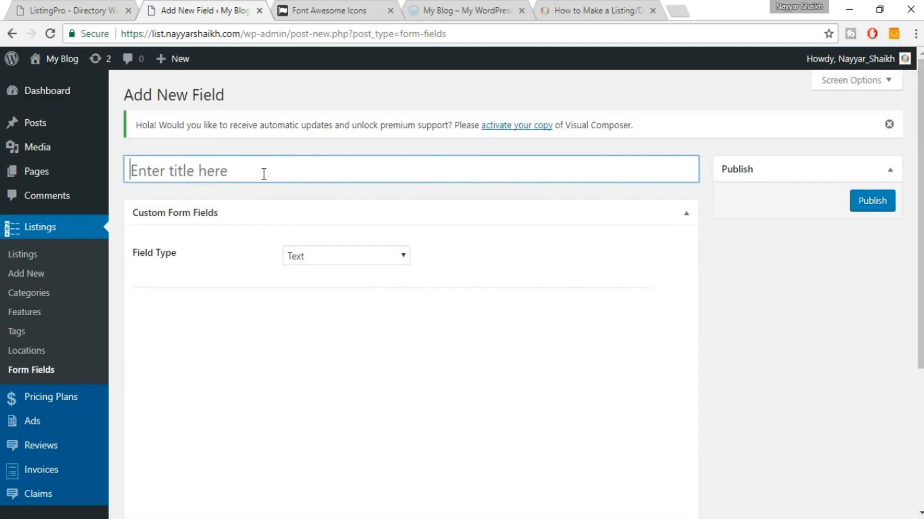
Title the field 'Accept Credit Cards' and set its Field Type to Drop-Down.
type("Accept Credit Cards")
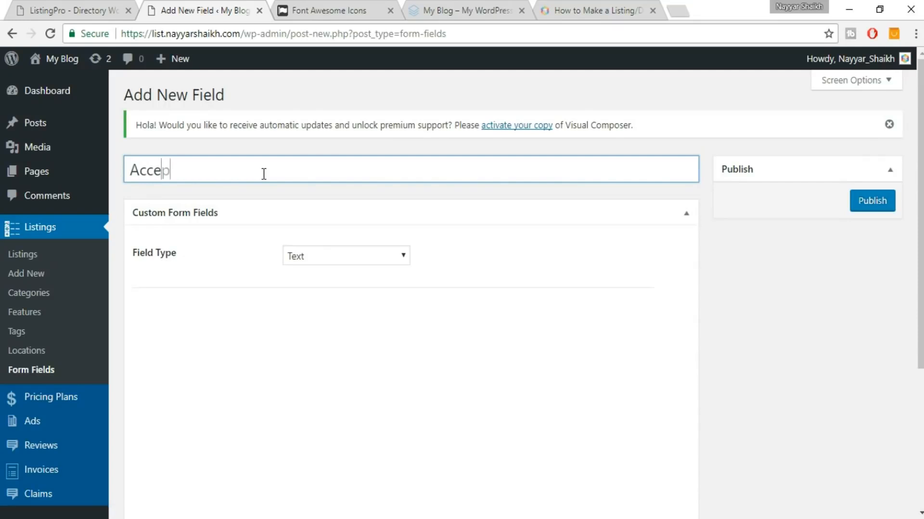
key("Left")
key("Left")
key("Left")
type("a")
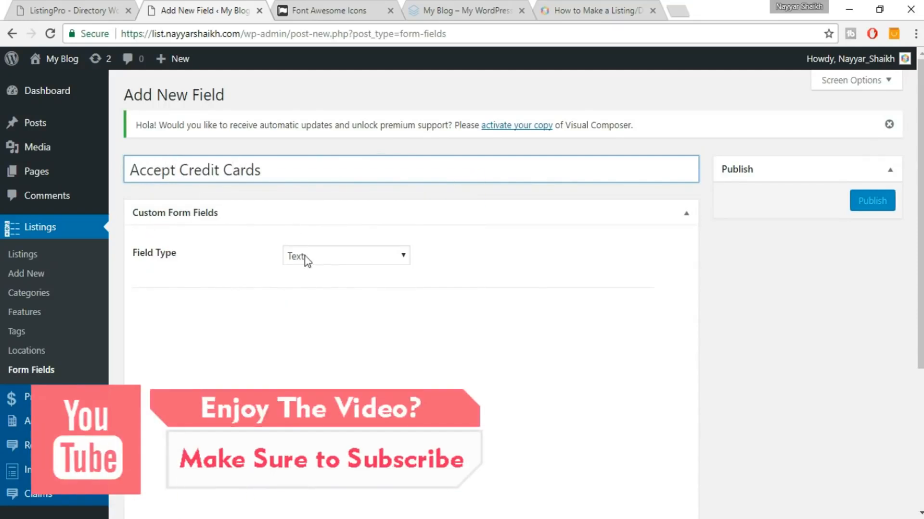
left_click(317, 256)
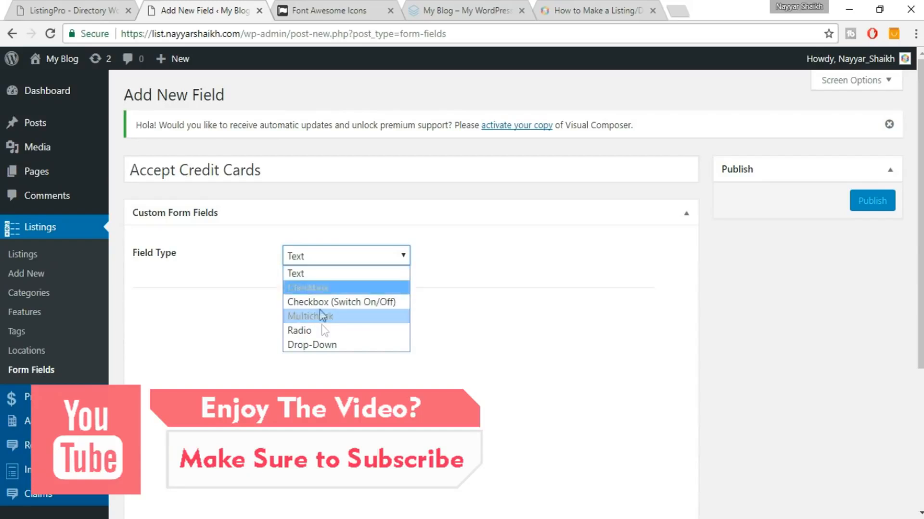
left_click(474, 240)
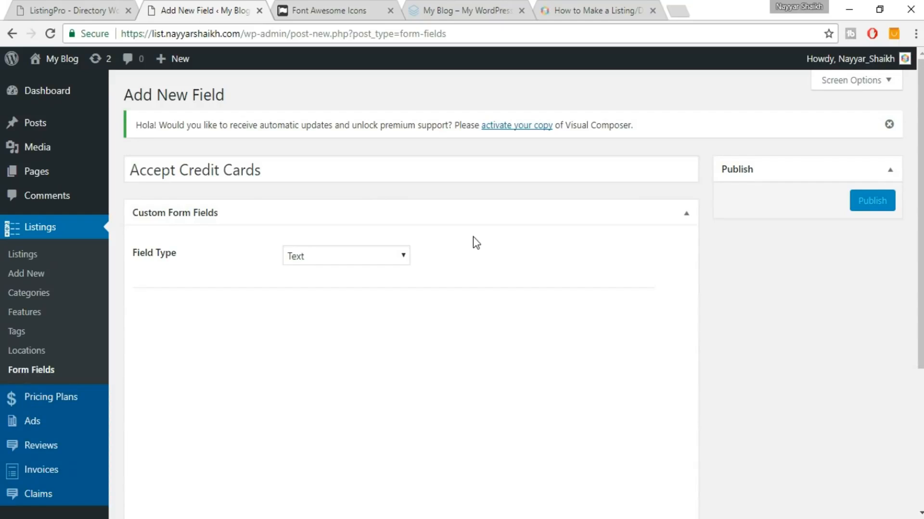
left_click(374, 257)
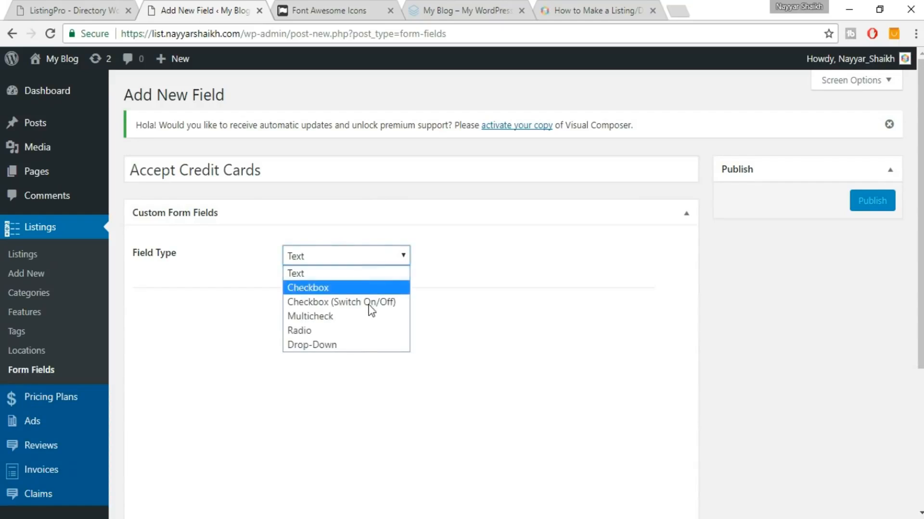
left_click(360, 345)
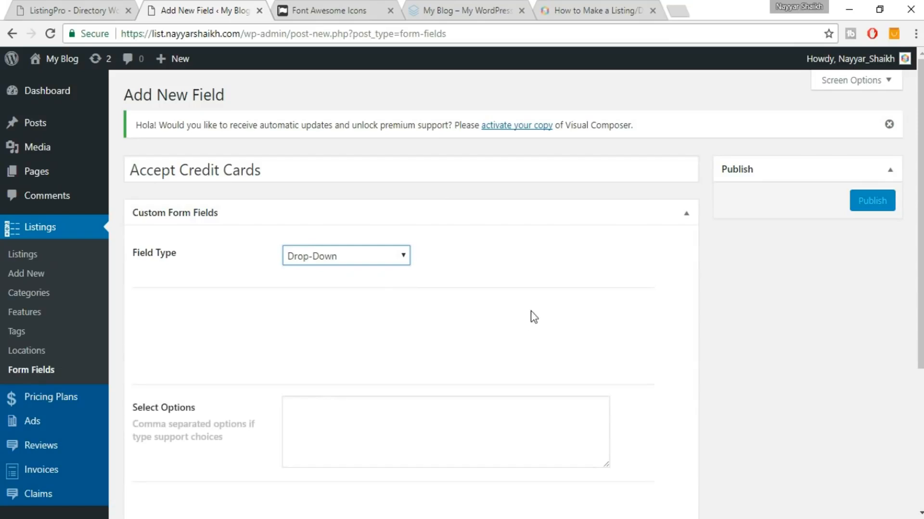
Enter Yes,No as the drop-down's select options.
scroll(473, 353, "down", 2)
left_click(420, 368)
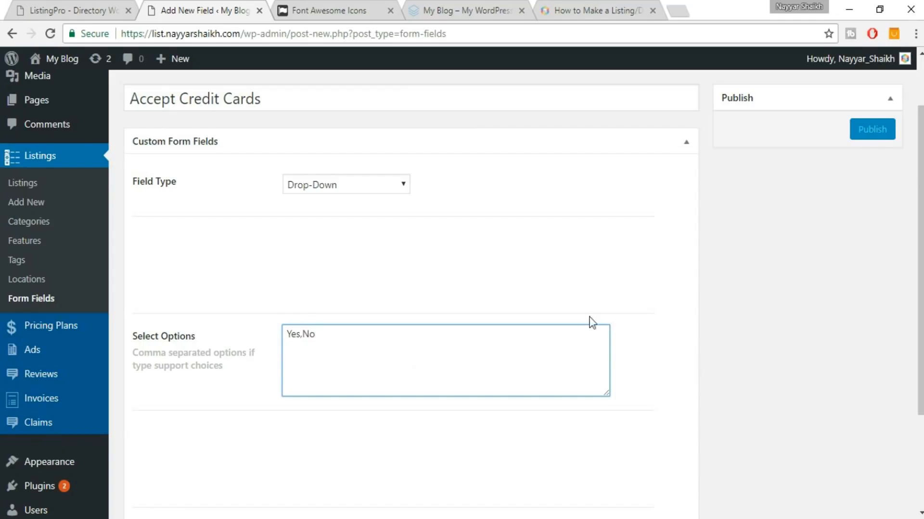
scroll(634, 316, "up", 2)
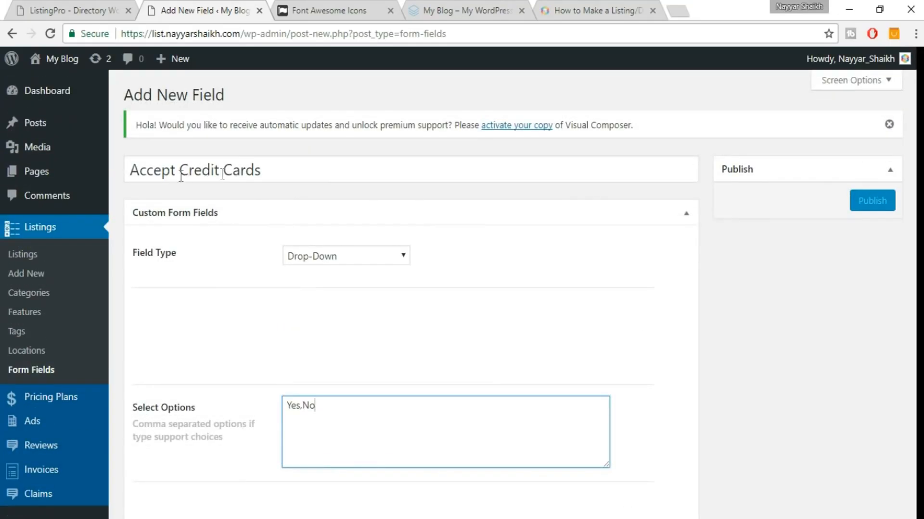
scroll(367, 376, "down", 2)
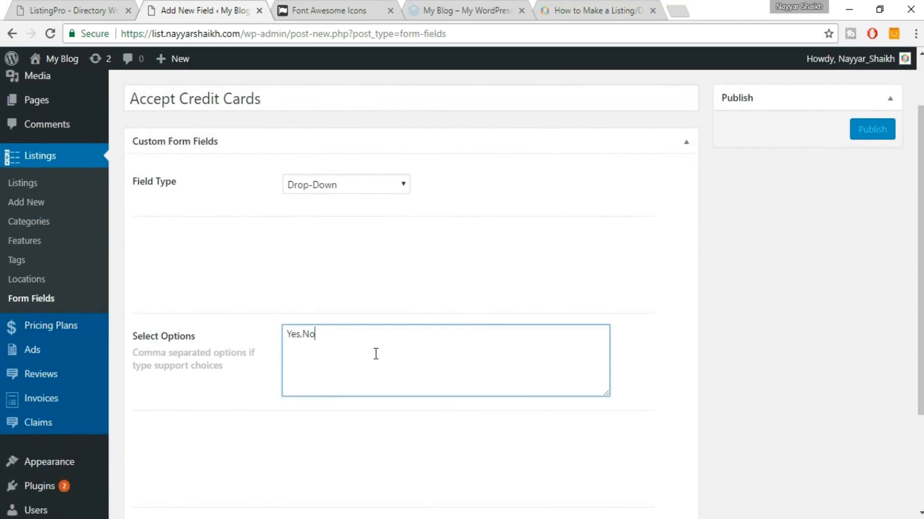
scroll(376, 354, "up", 2)
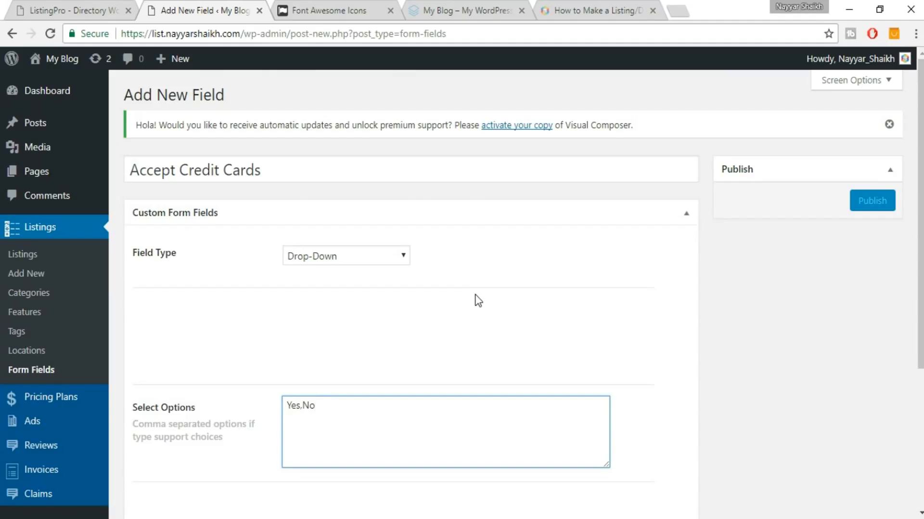
left_click(495, 294)
Assign the field to all categories, including Hotels, and publish it.
scroll(497, 293, "down", 4)
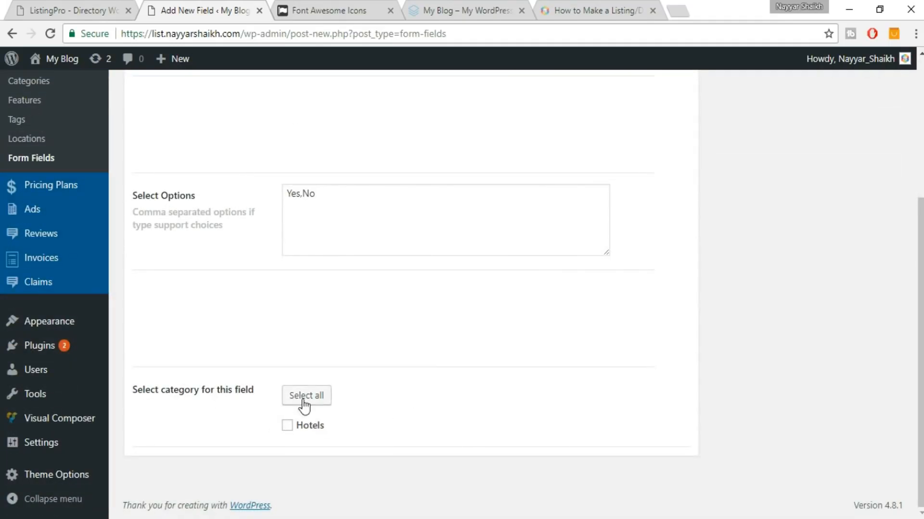
scroll(510, 422, "up", 4)
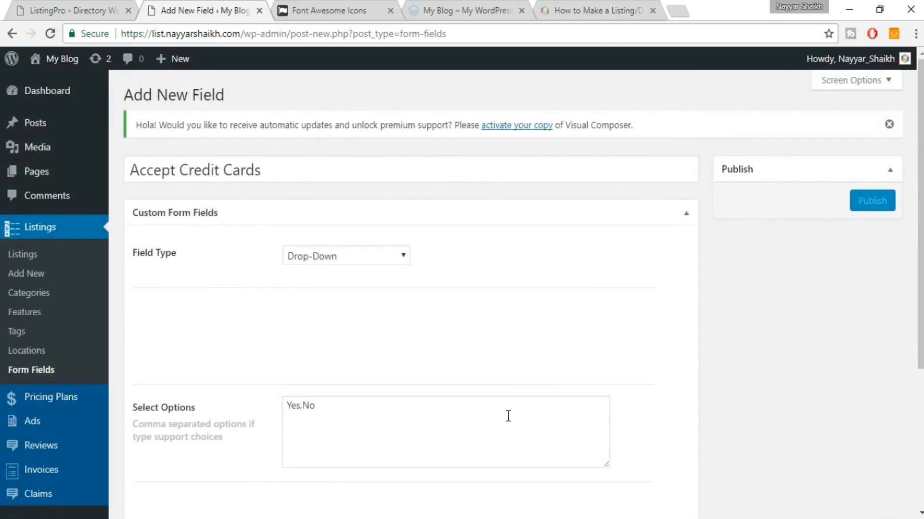
scroll(508, 415, "down", 4)
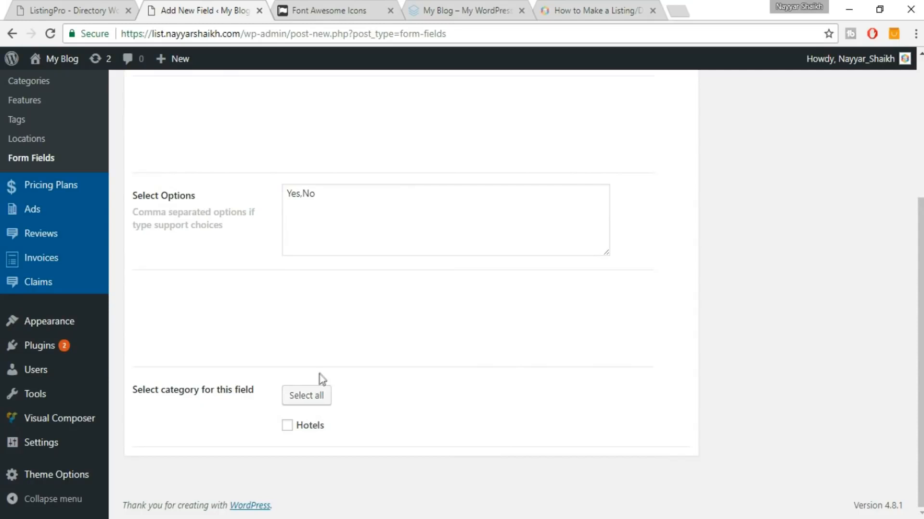
left_click(304, 401)
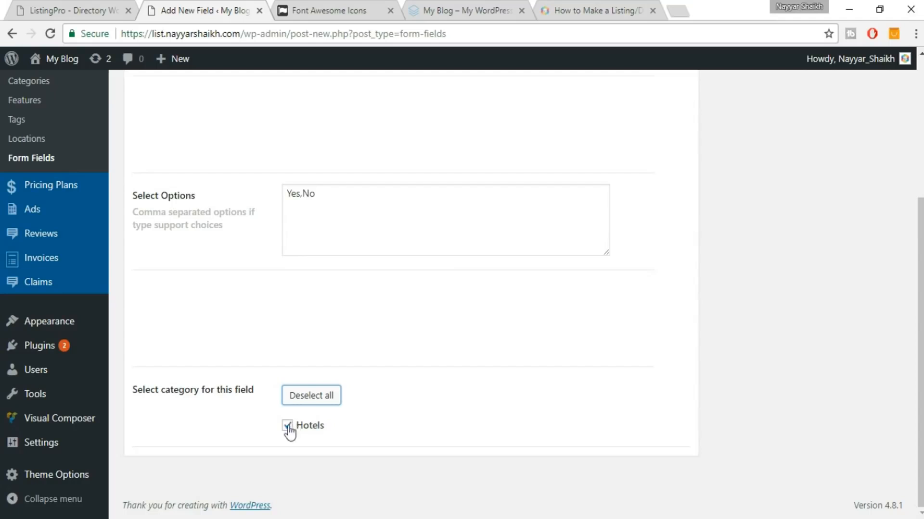
scroll(478, 455, "up", 5)
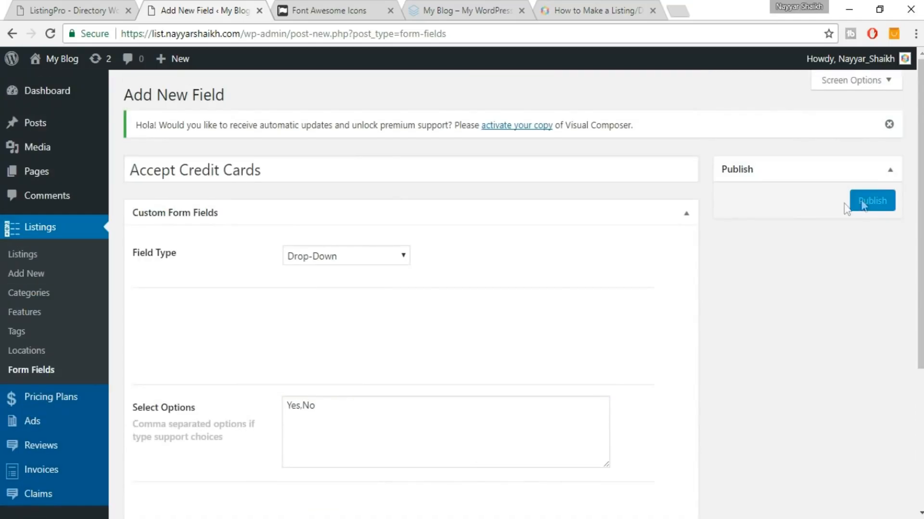
left_click(873, 202)
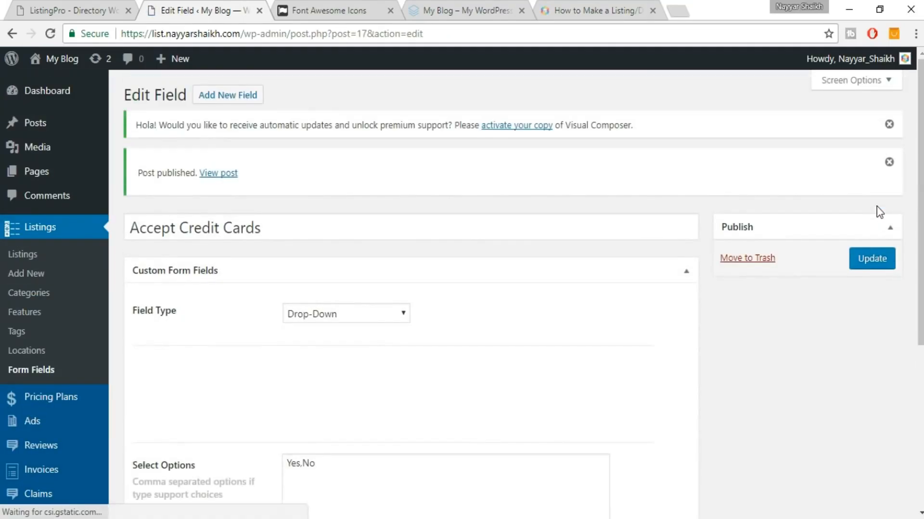
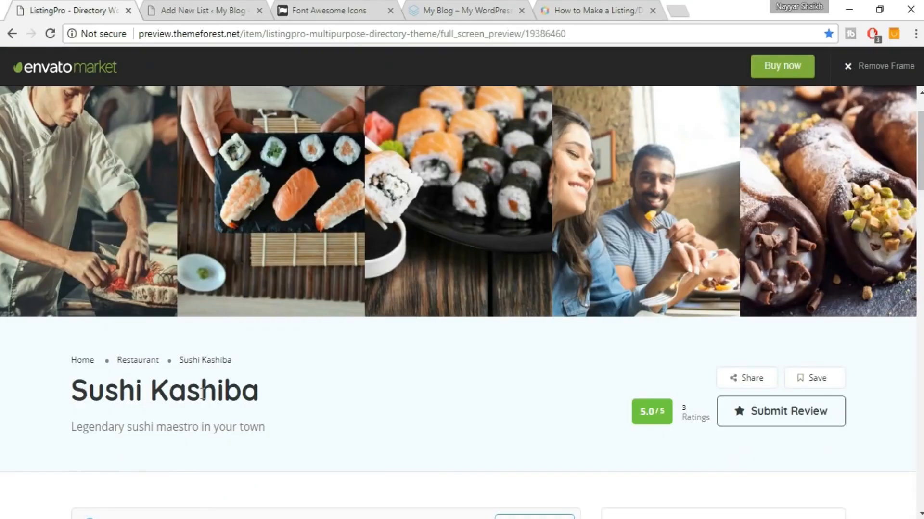
Copy the Sushi Kashiba heading from the demo into the listing title.
triple_click(204, 393)
key("ctrl+c")
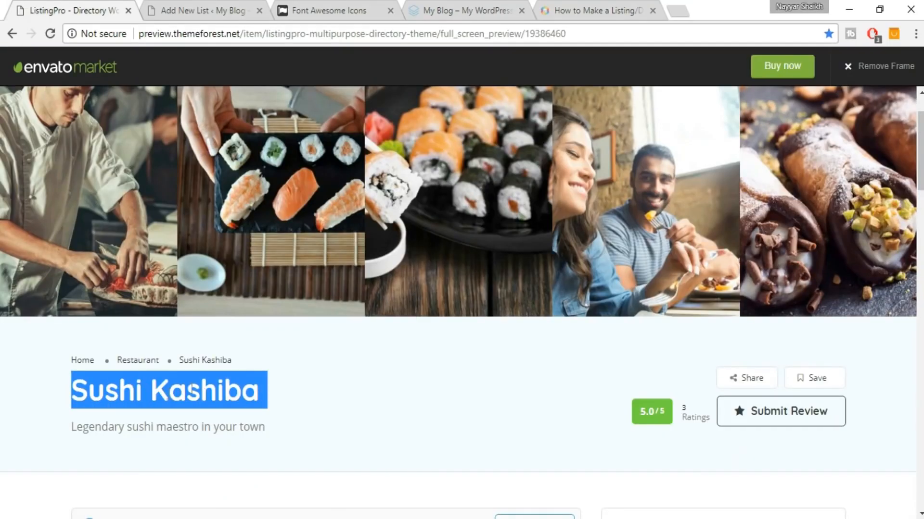
left_click(206, 4)
left_click(295, 172)
key("ctrl+v")
Paste the demo's description paragraph into the listing's body editor.
left_click(34, 3)
scroll(162, 321, "down", 5)
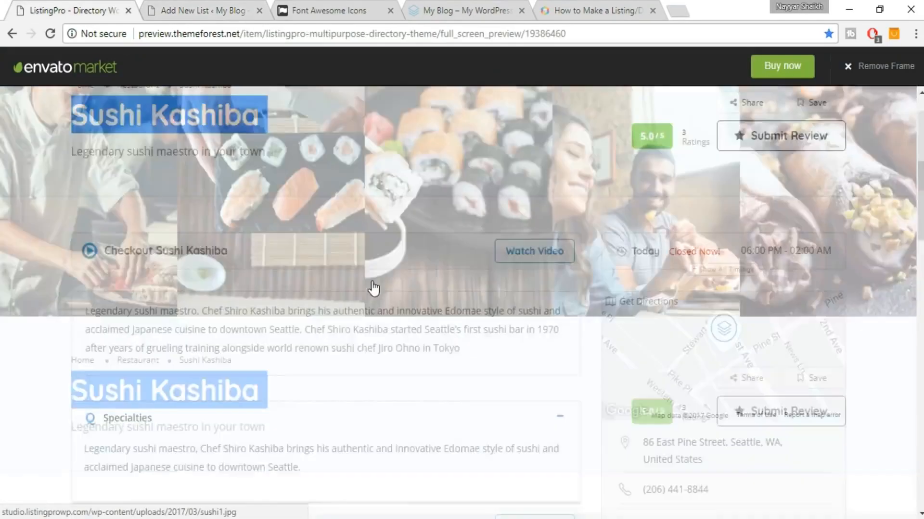
triple_click(162, 321)
key("ctrl+c")
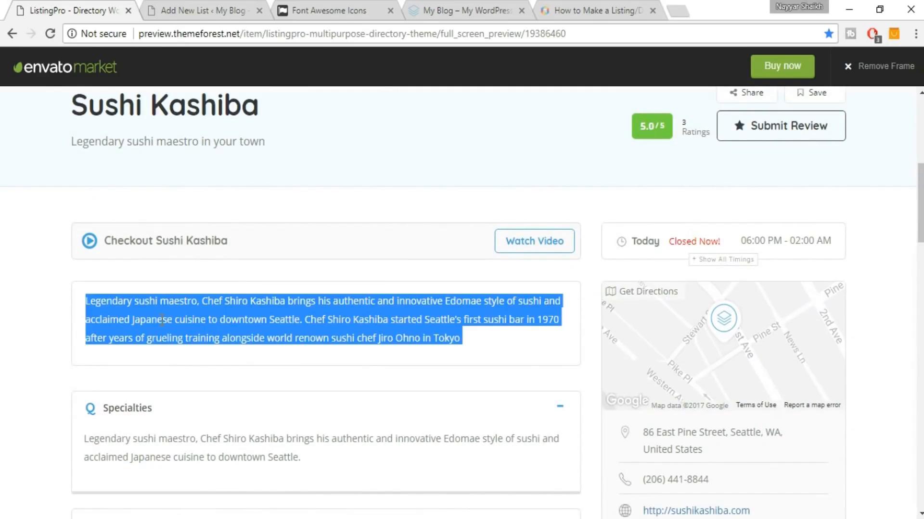
left_click(212, 3)
left_click(312, 353)
key("ctrl+v")
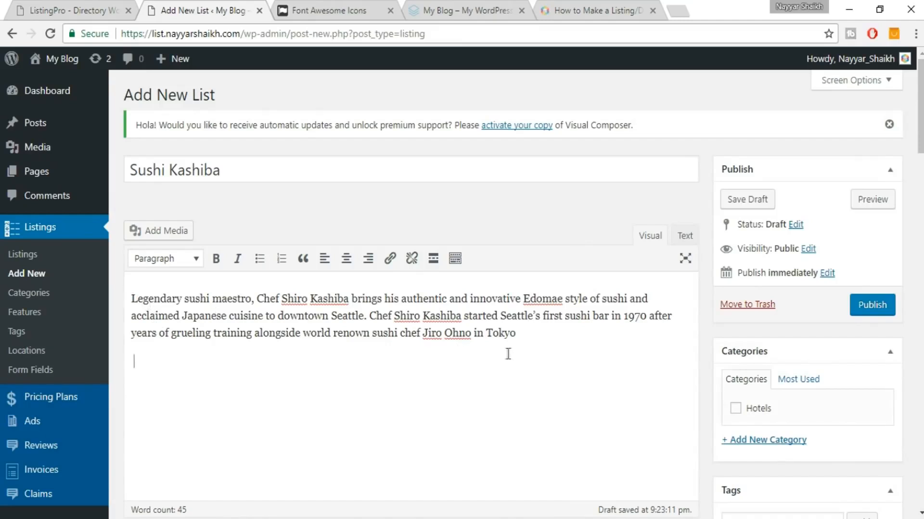
Assign the listing to the Hotels category.
left_click(96, 7)
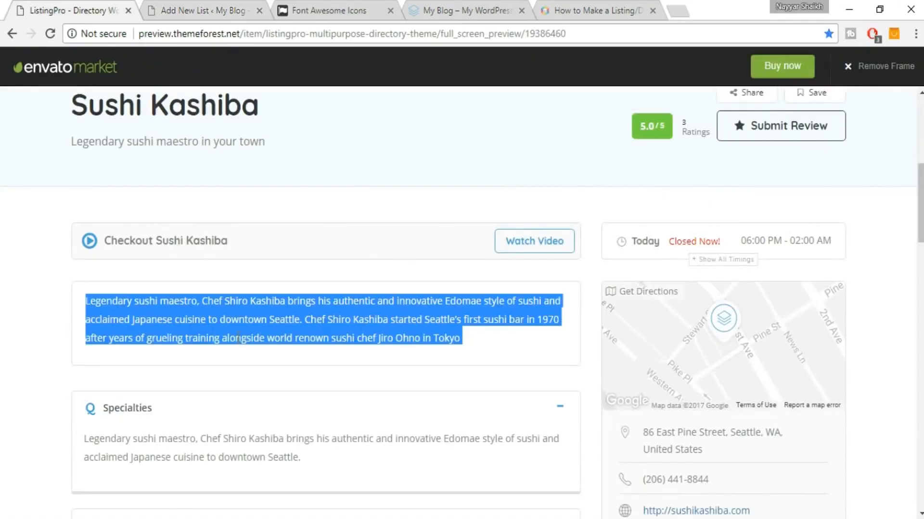
left_click(215, 334)
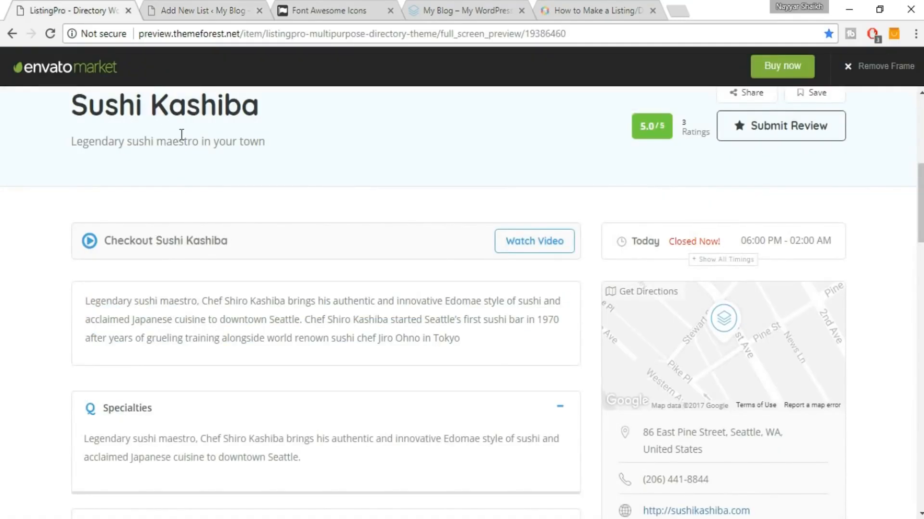
scroll(152, 240, "up", 2)
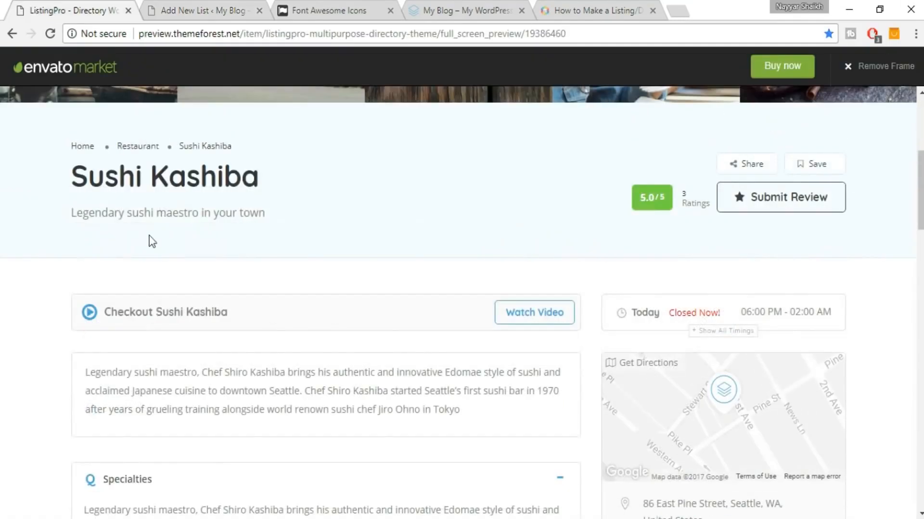
left_click(211, 6)
scroll(895, 241, "down", 2)
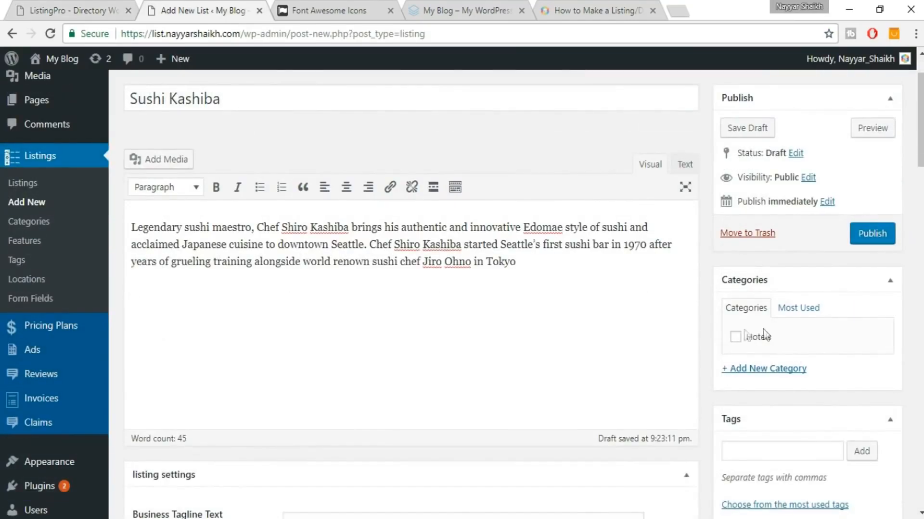
left_click(737, 339)
Create a new Restaurants category for the listing.
left_click(769, 375)
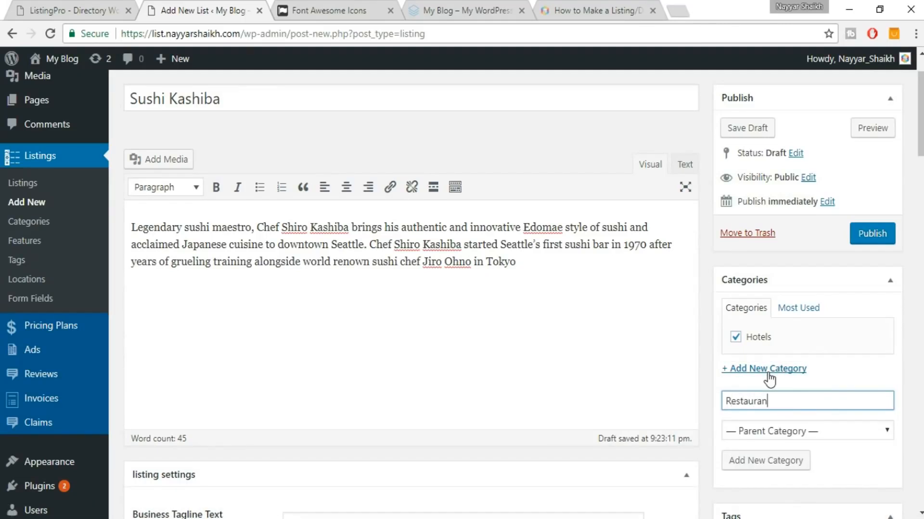
left_click(783, 460)
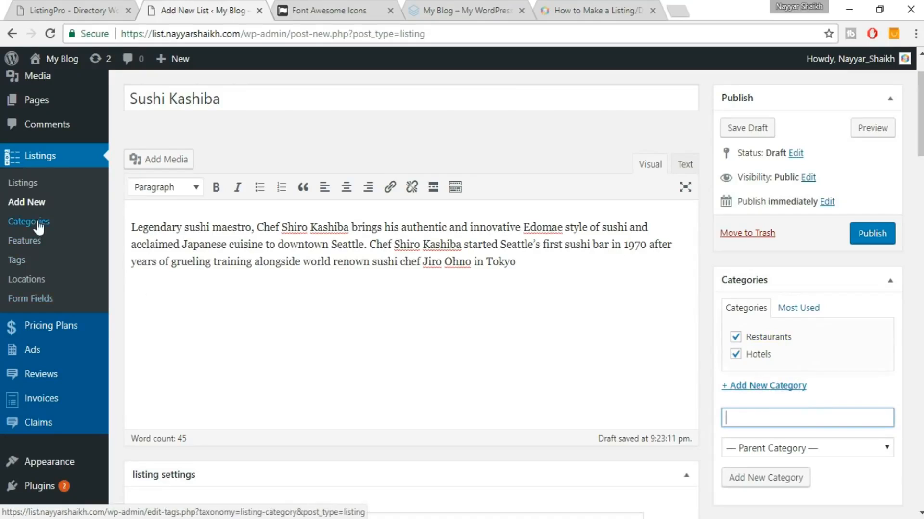
scroll(886, 319, "down", 6)
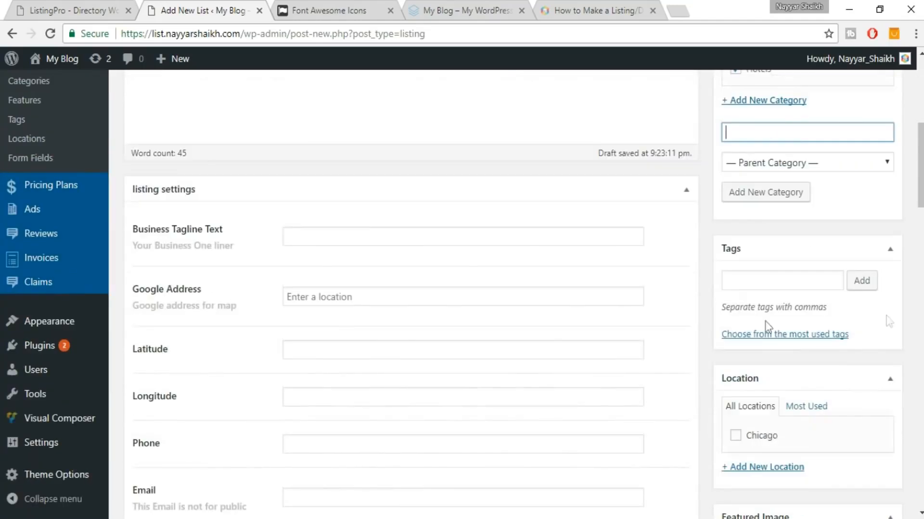
Add the suggested Hotel tag to the listing.
left_click(760, 284)
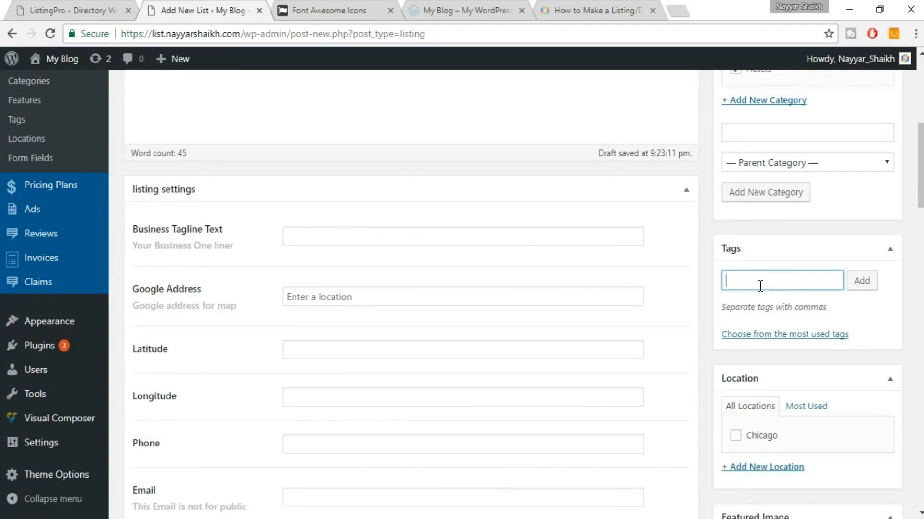
type("hot")
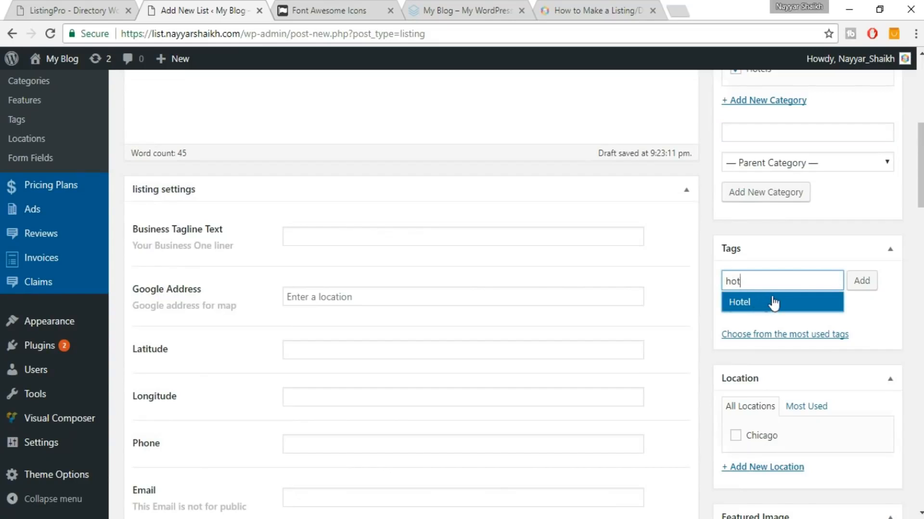
left_click(773, 303)
left_click(862, 284)
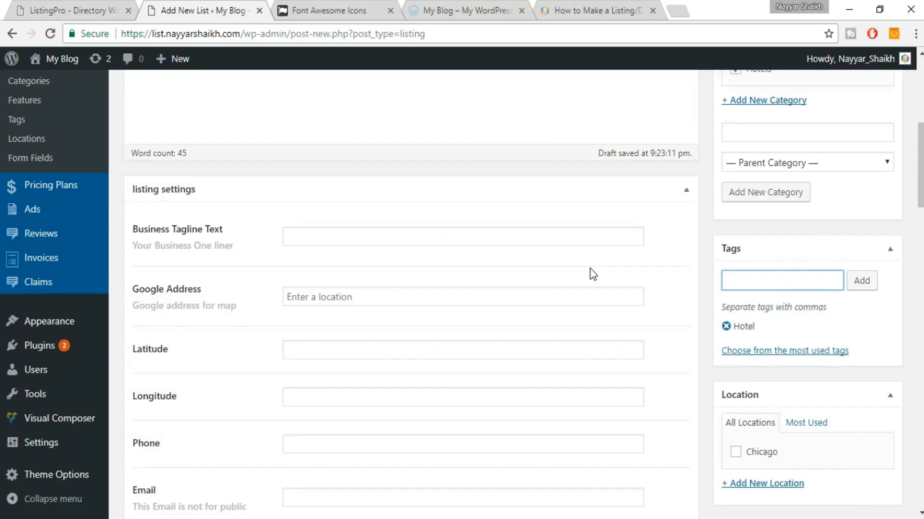
scroll(590, 267, "up", 3)
scroll(590, 267, "down", 5)
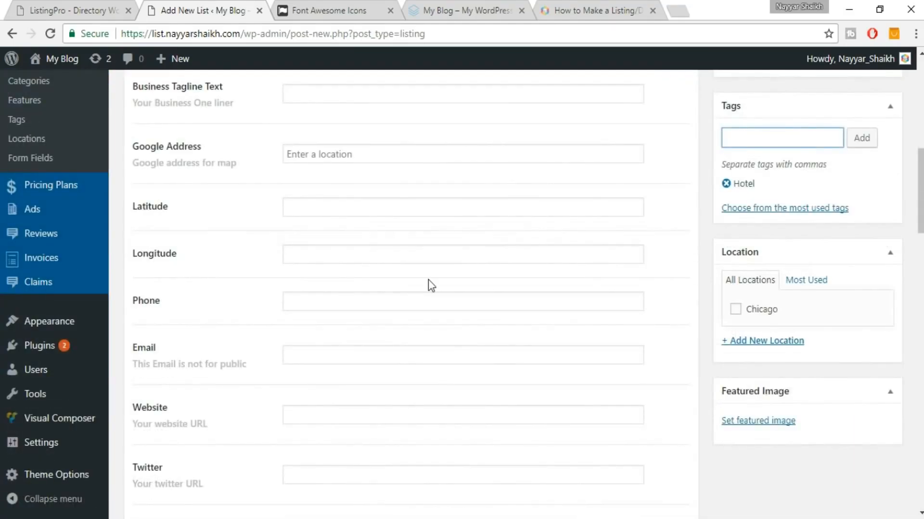
scroll(428, 279, "up", 3)
Paste the demo tagline 'Legendary sushi maestro in your town' into Business Tagline Text.
left_click(340, 245)
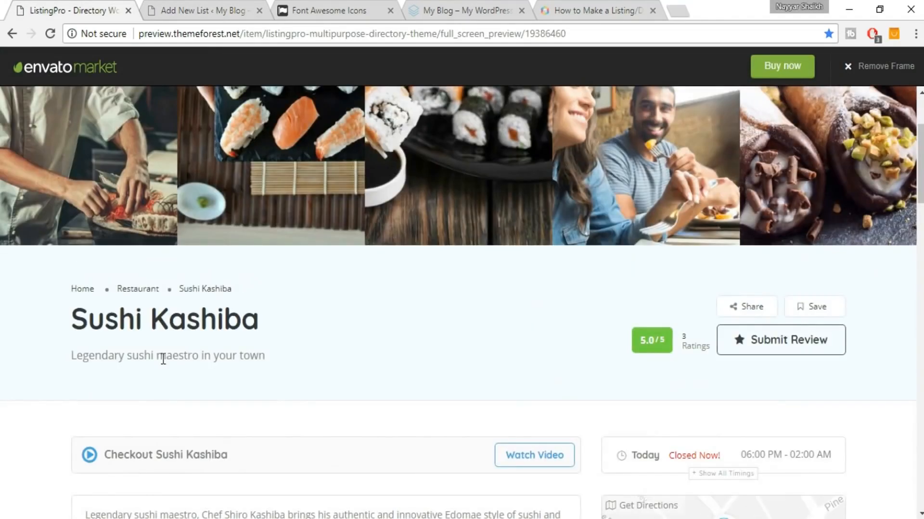
triple_click(161, 356)
key("ctrl+c")
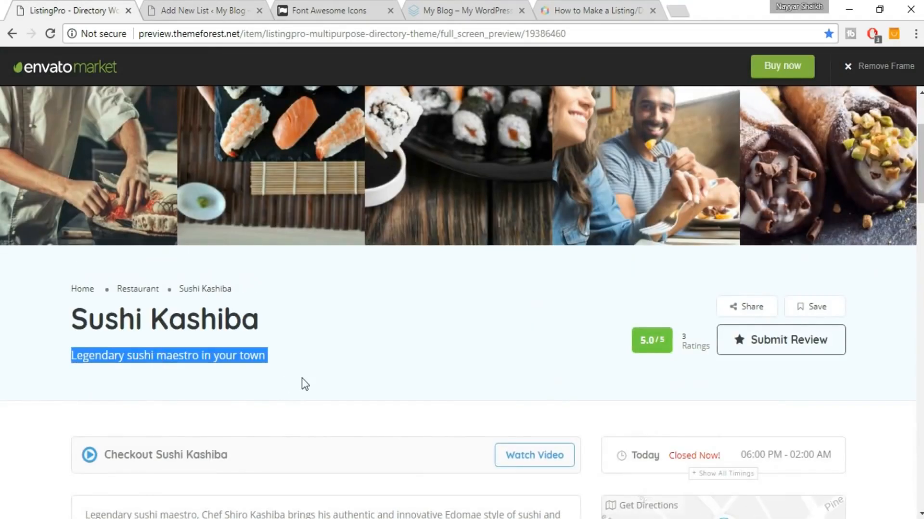
key("ctrl+Tab")
key("ctrl+v")
Copy the restaurant's street address from the demo listing page.
left_click(376, 293)
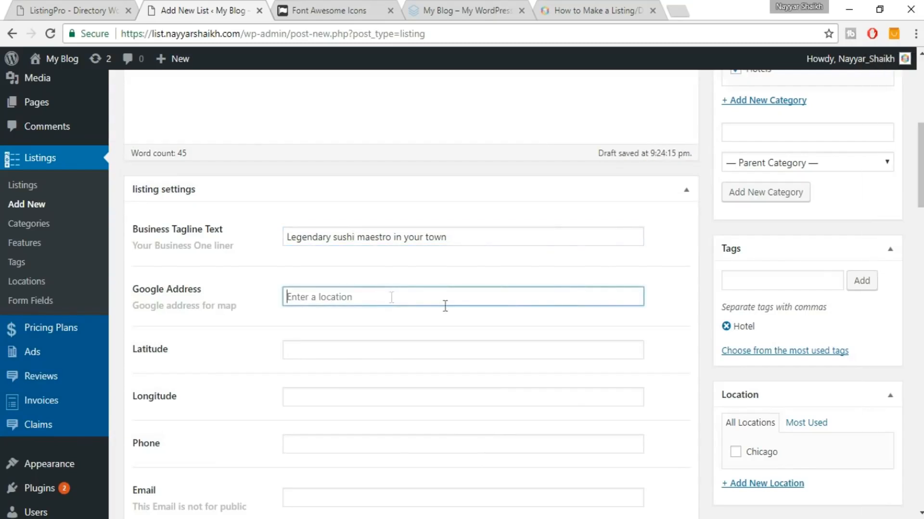
key("ctrl+shift+Tab")
scroll(642, 299, "down", 7)
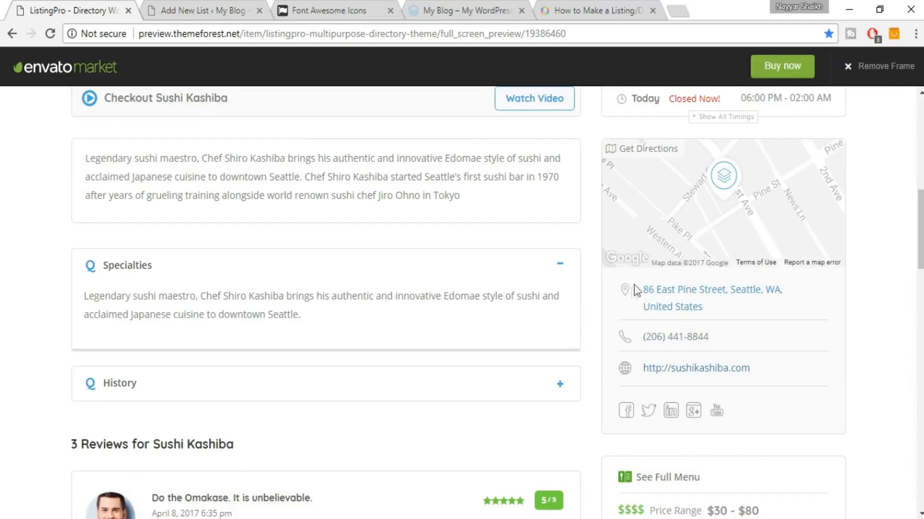
left_click_drag(640, 288, 735, 310)
scroll(886, 301, "down", 9)
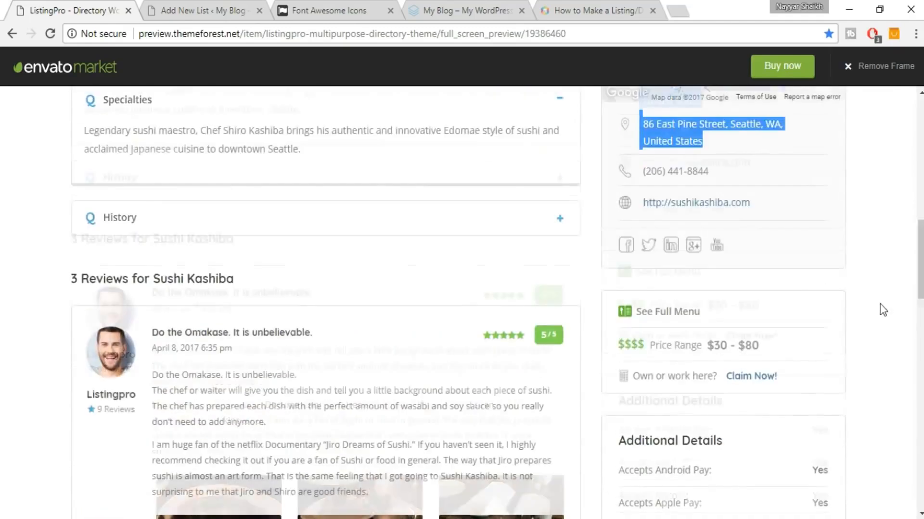
scroll(842, 278, "up", 2)
left_click(842, 278)
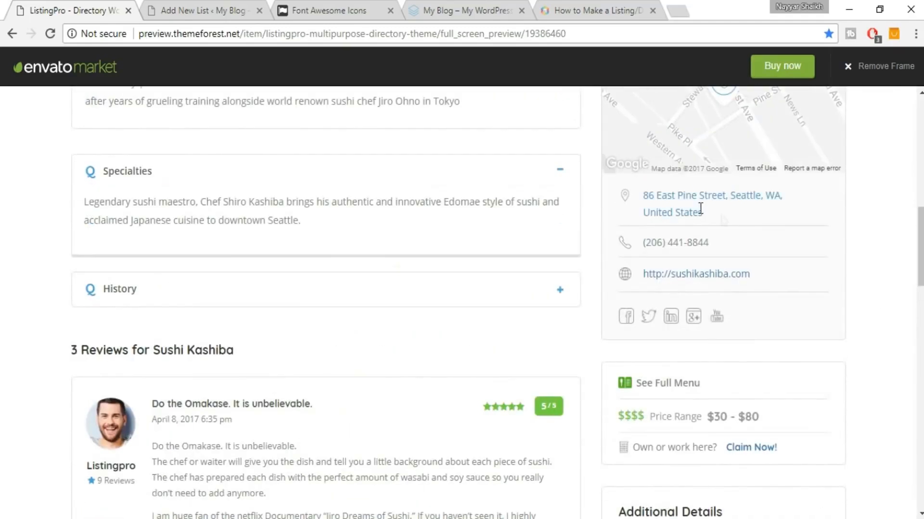
left_click_drag(700, 208, 637, 188)
key("ctrl+c")
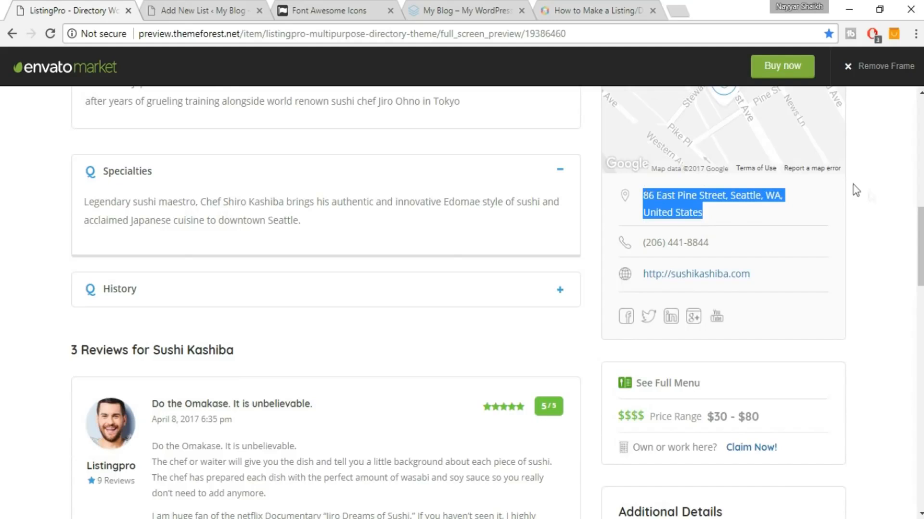
left_click(250, 6)
left_click(345, 355)
left_click(404, 298)
key("ctrl+v")
left_click(262, 330)
scroll(268, 332, "down", 2)
left_click(335, 208)
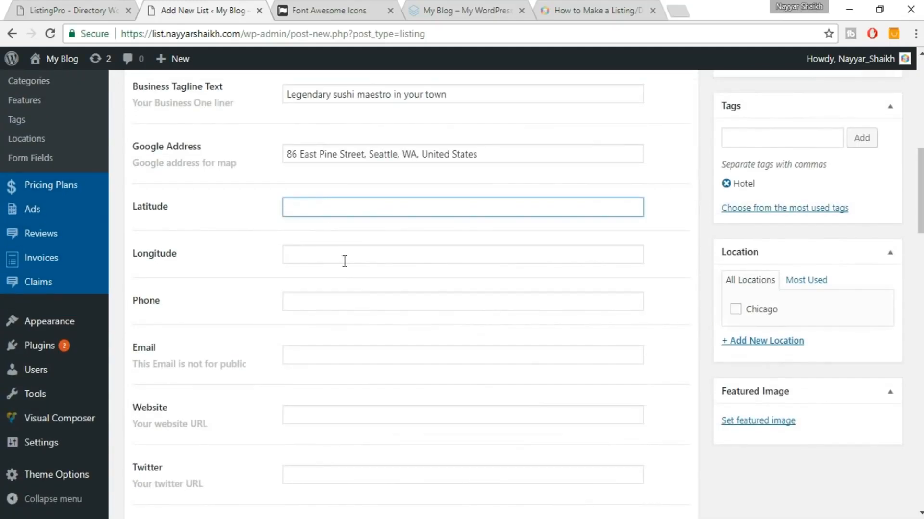
left_click(680, 9)
Look up the restaurant address's coordinates on latlong.net.
type("la")
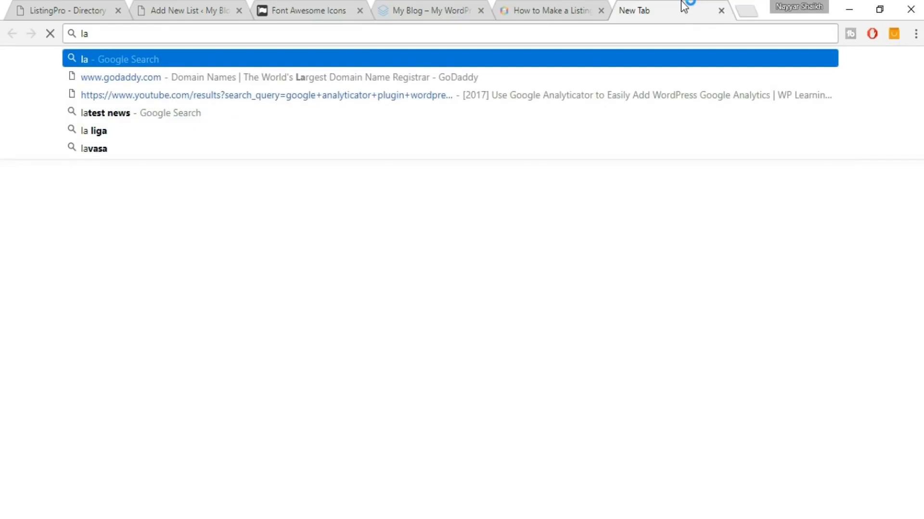
type("tlo")
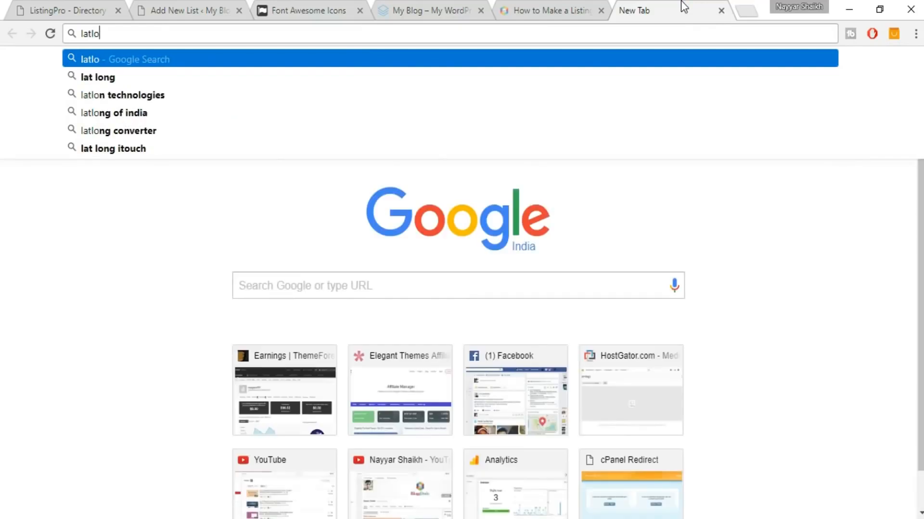
type("ng.net")
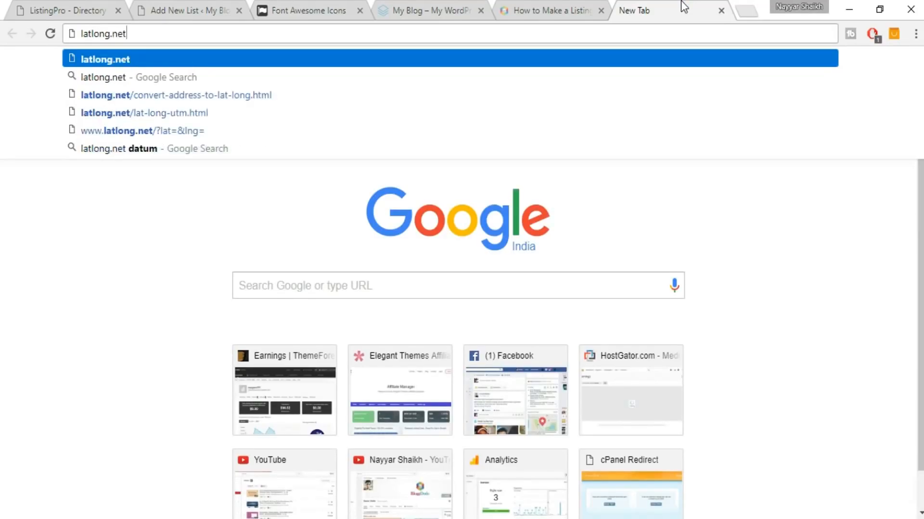
key("Return")
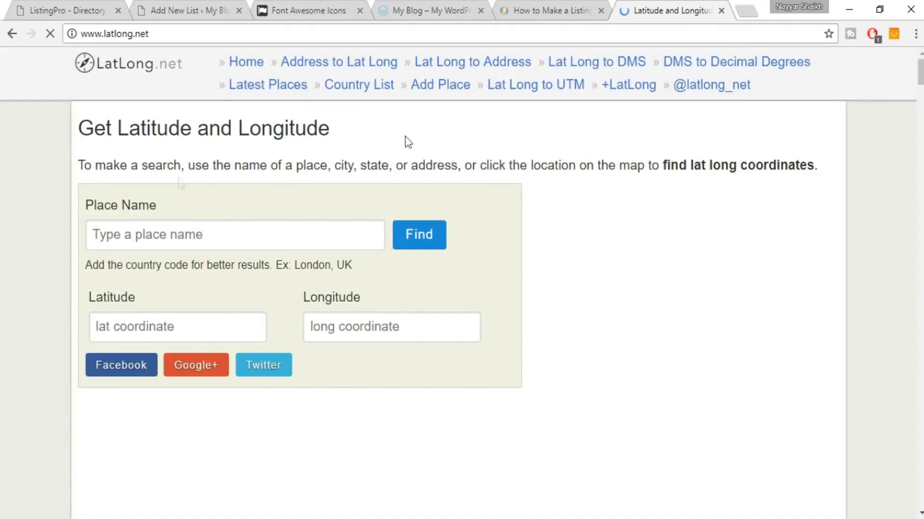
left_click(194, 234)
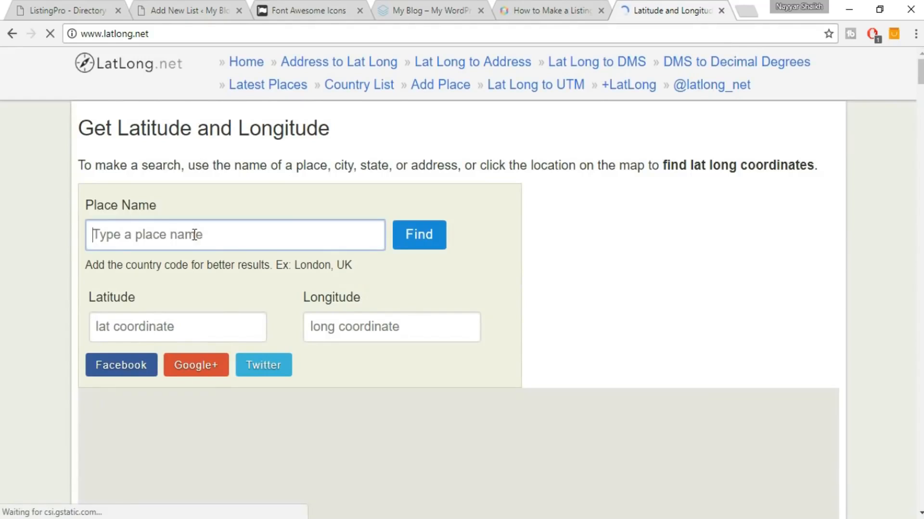
key("ctrl+v")
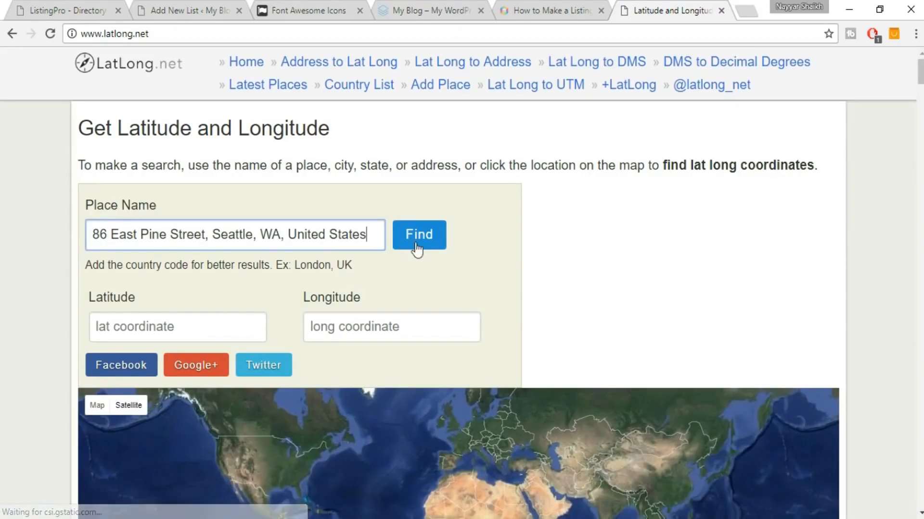
left_click(418, 243)
Copy latitude 47.609815 into the listing's Latitude field.
left_click(196, 329)
left_click_drag(196, 329, 76, 315)
key("ctrl+c")
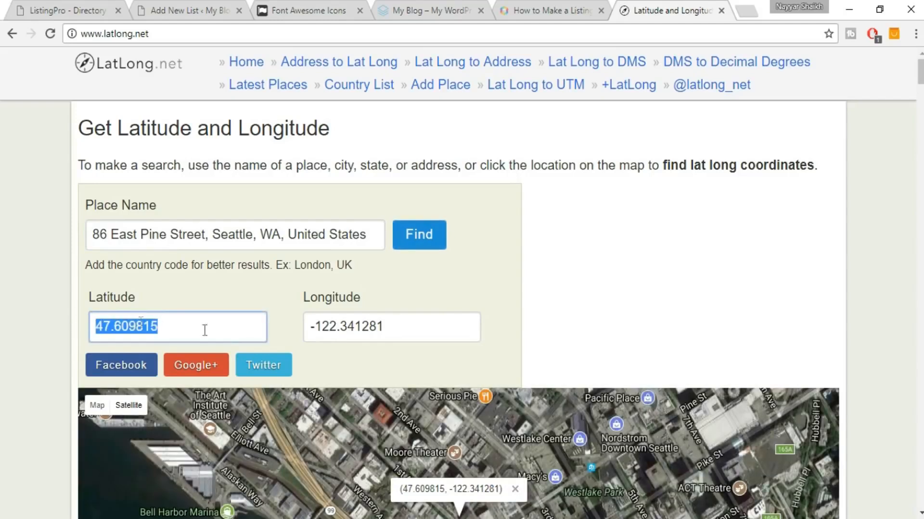
left_click(200, 9)
left_click(335, 207)
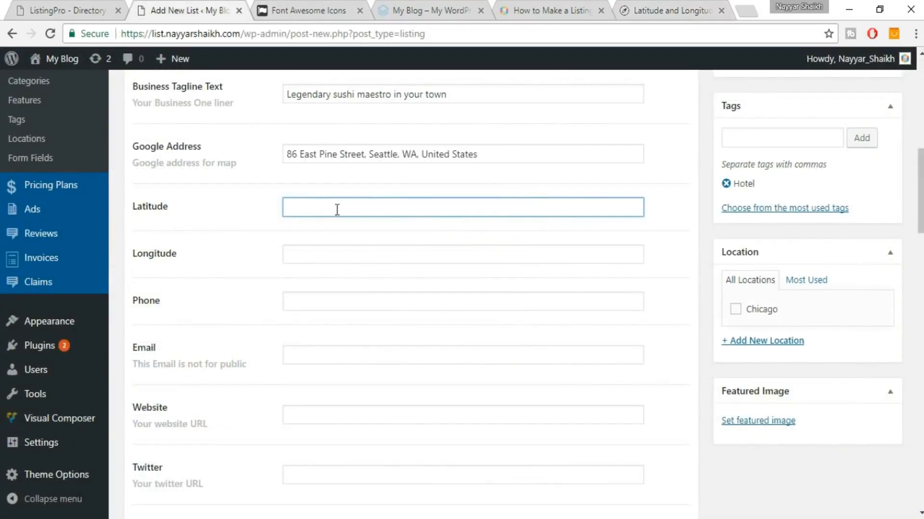
key("ctrl+v")
Copy longitude -122.341281 into the listing's Longitude field.
left_click(694, 9)
left_click_drag(385, 328, 301, 331)
key("ctrl+c")
left_click(192, 10)
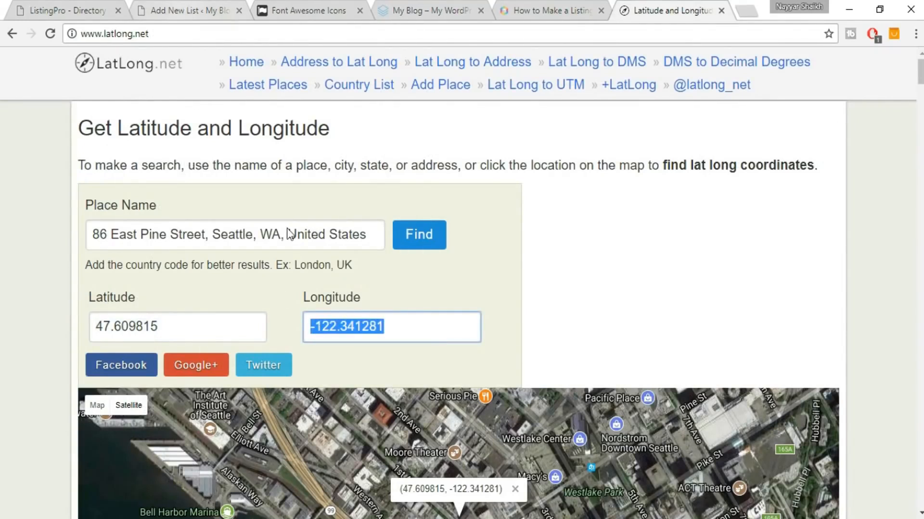
left_click(330, 260)
key("ctrl+v")
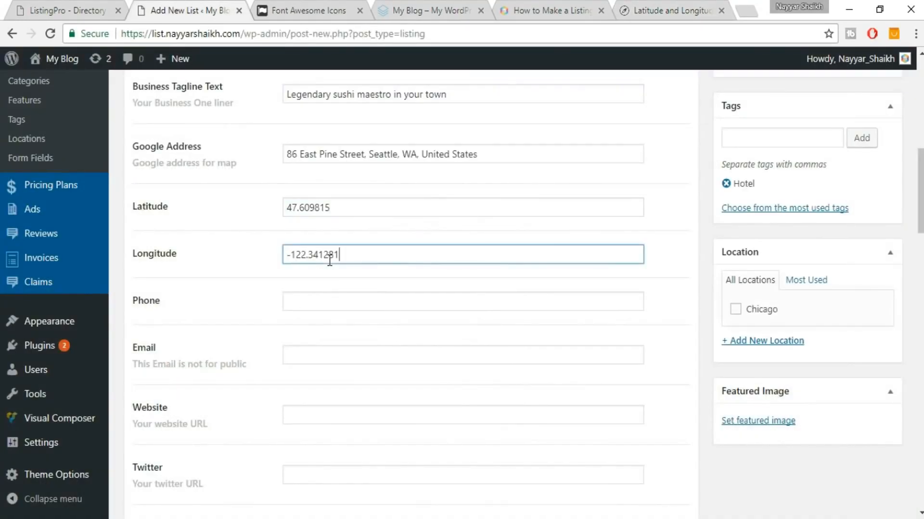
left_click(358, 309)
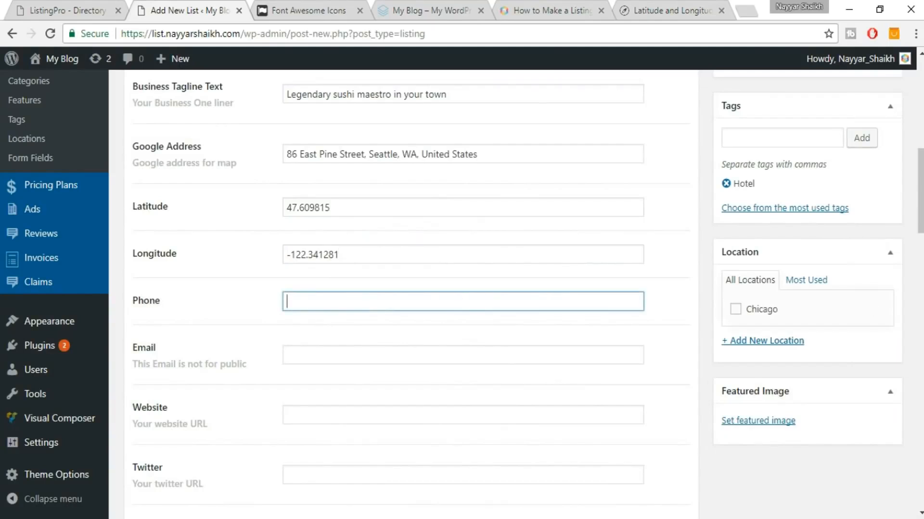
Enter the listing's phone number, contact e-mail and website.
type("1234567980")
scroll(639, 380, "down", 1)
left_click(486, 277)
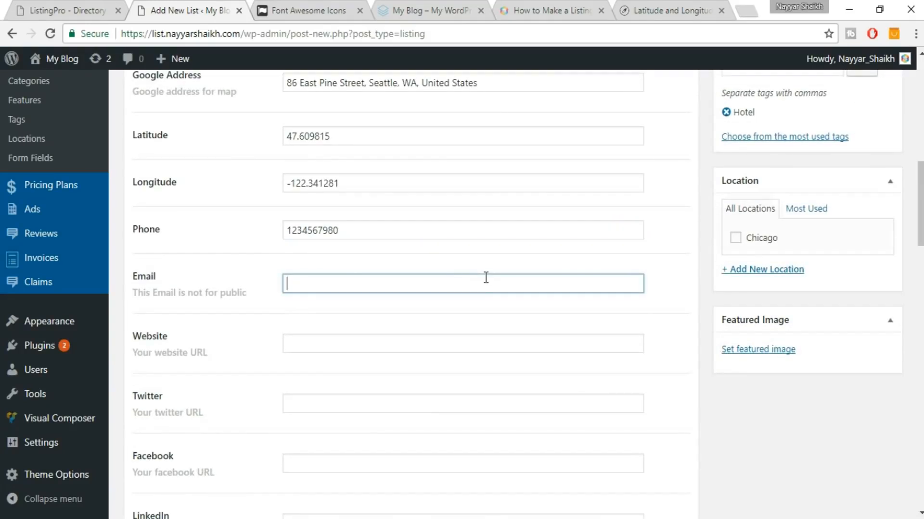
type("mail@gmail.com")
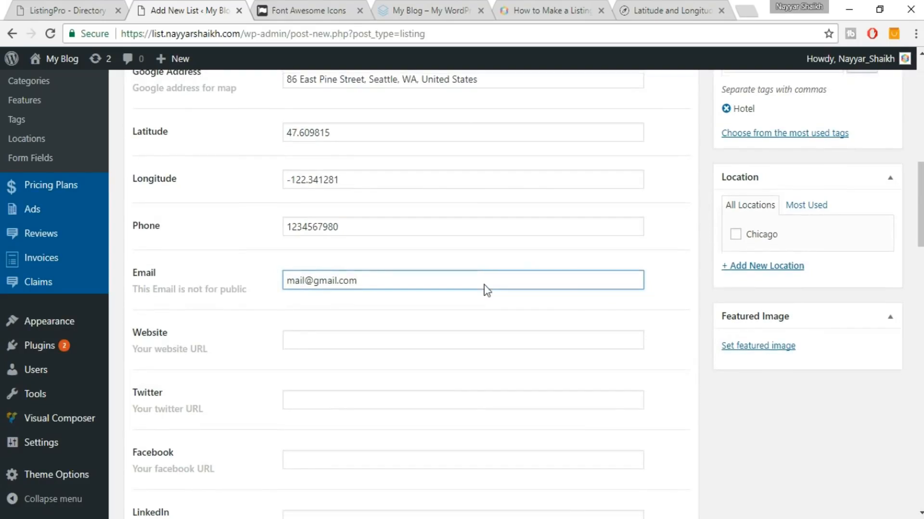
scroll(416, 270, "down", 1)
left_click(418, 272)
type("website.com")
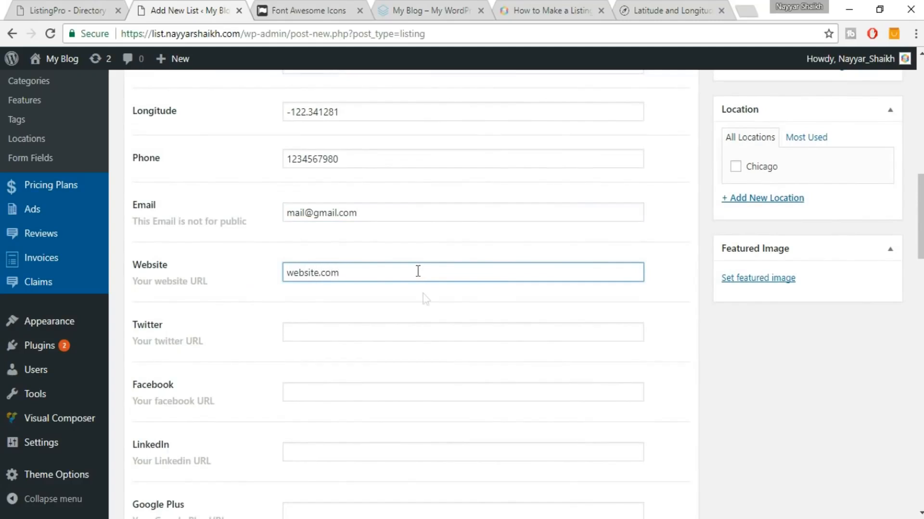
Fill the Twitter and Facebook links from the saved autofill suggestions.
left_click(409, 336)
key("Down")
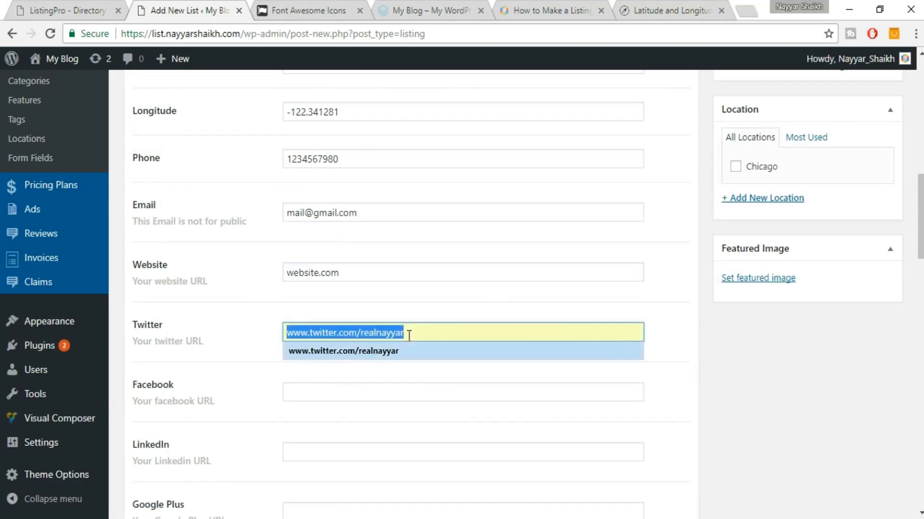
left_click(403, 357)
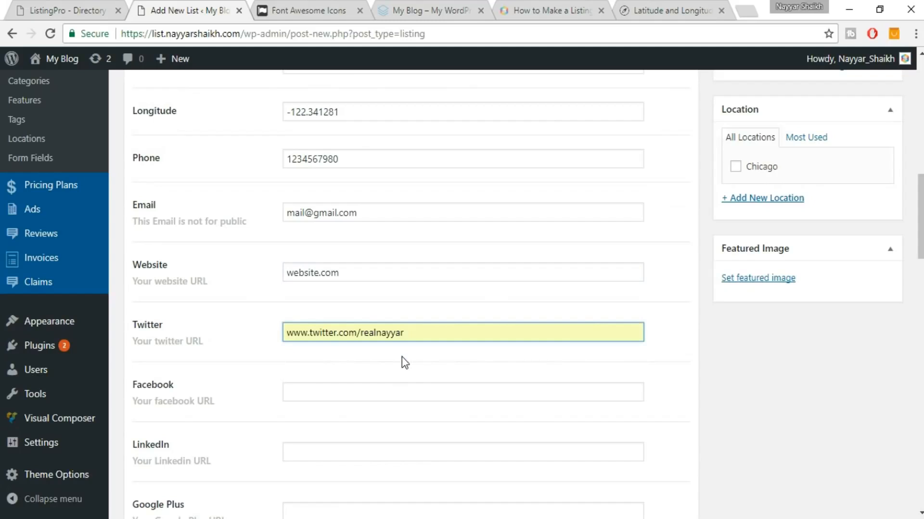
scroll(532, 346, "down", 3)
left_click(383, 256)
left_click(380, 263)
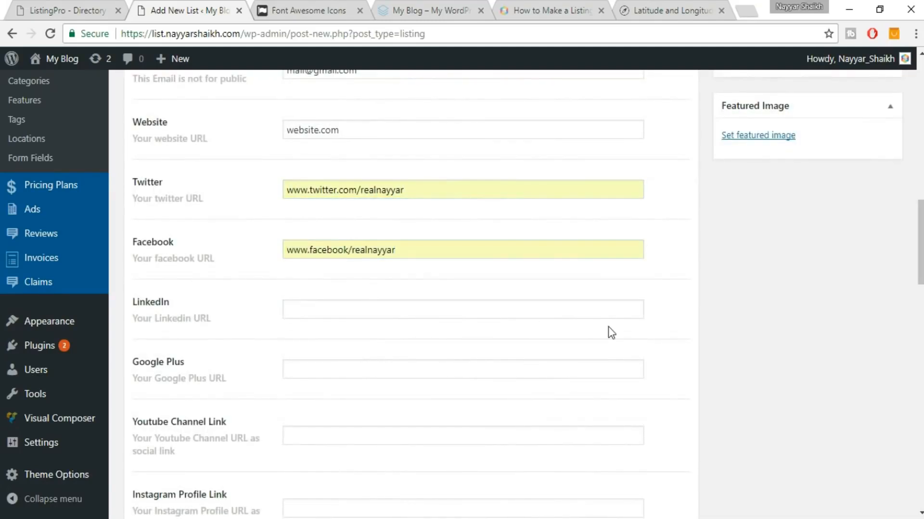
scroll(609, 332, "down", 2)
Enter the YouTube channel link starting with Youtube.com/.
left_click(343, 359)
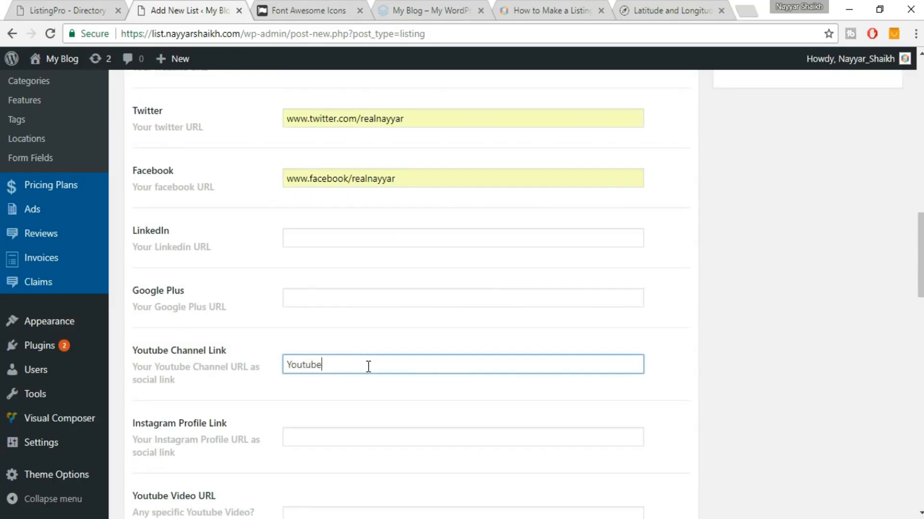
type("Youtube.com/nayyarshaikh")
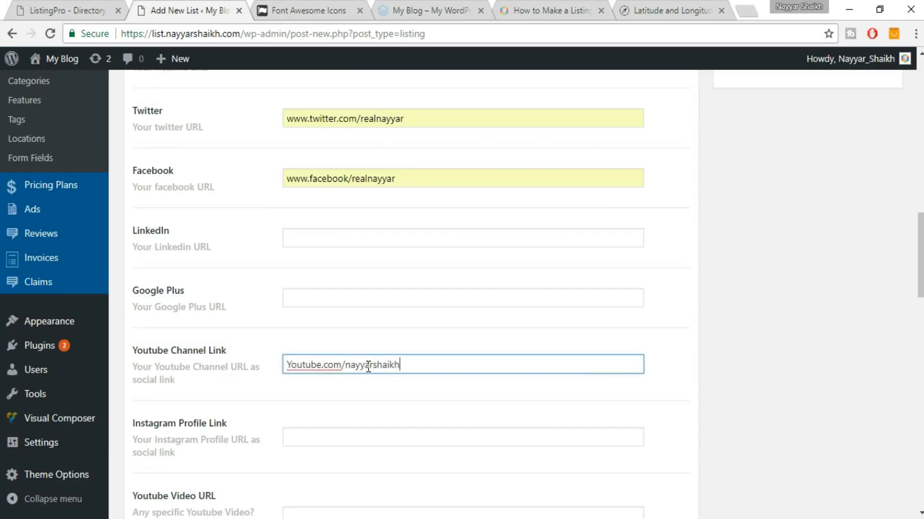
scroll(368, 367, "down", 6)
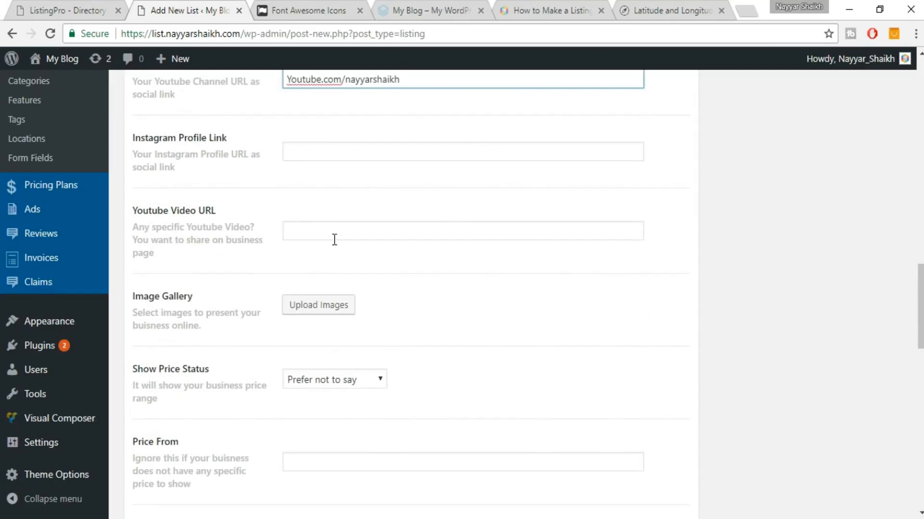
left_click(361, 238)
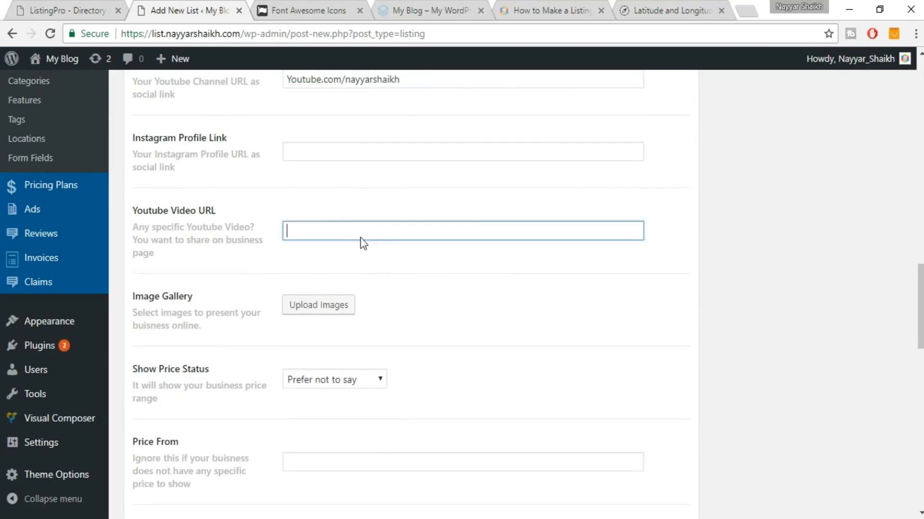
Start uploading gallery images and bring up the file picker.
left_click(77, 15)
scroll(220, 190, "up", 6)
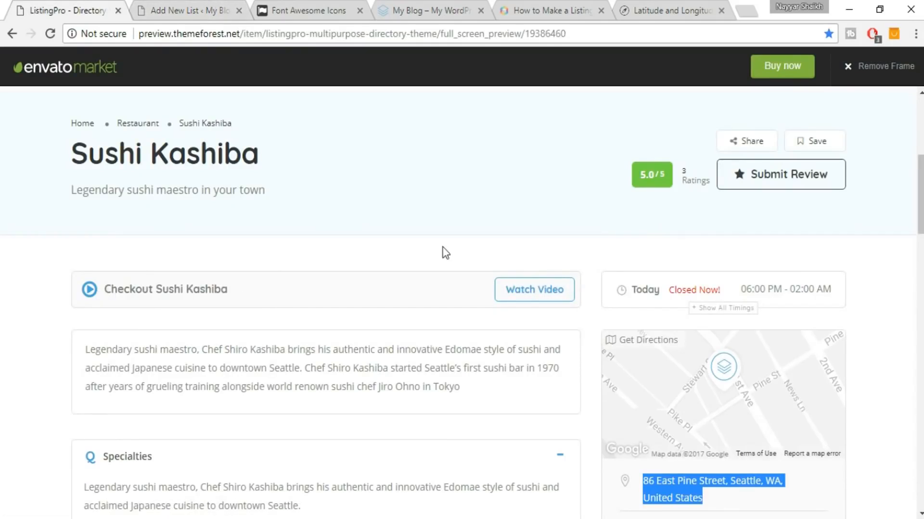
key("ctrl+Tab")
scroll(481, 307, "down", 1)
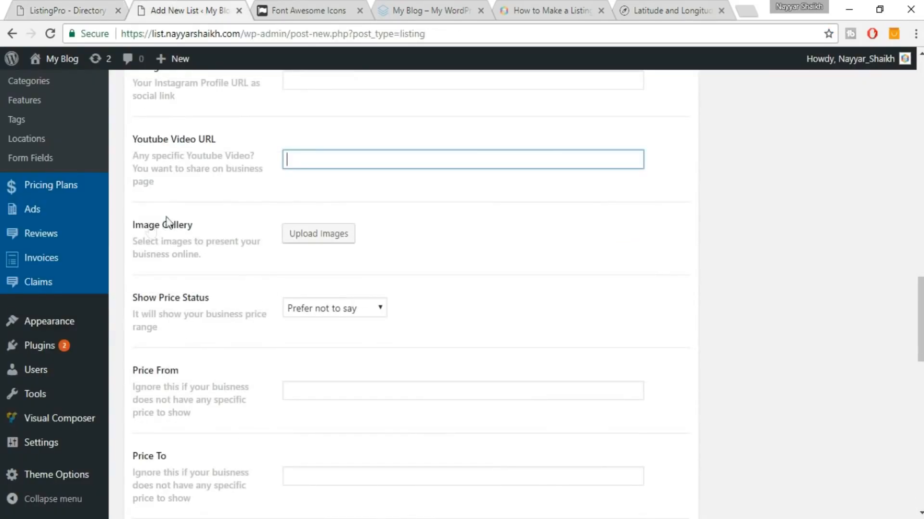
left_click(300, 245)
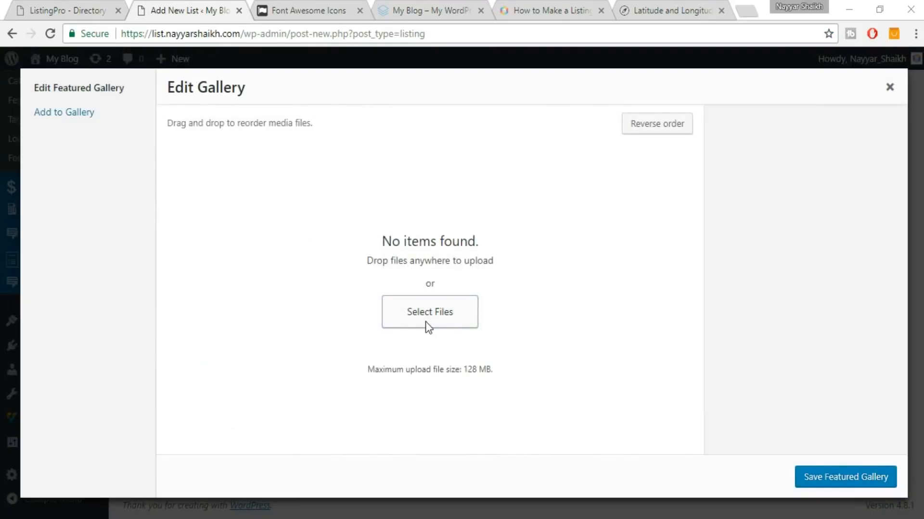
left_click(425, 321)
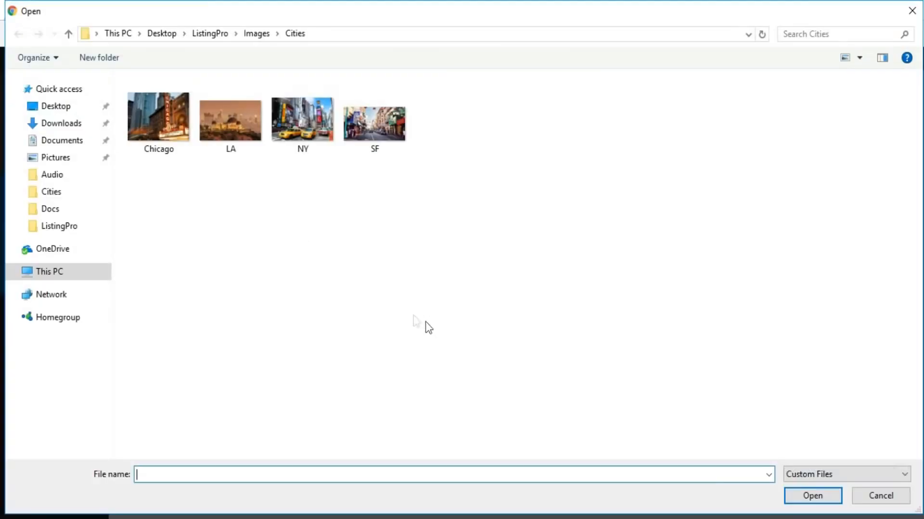
Upload all five photos from Images > Listing > Sushi and save the featured gallery.
left_click(258, 35)
double_click(154, 130)
left_click(260, 34)
double_click(305, 144)
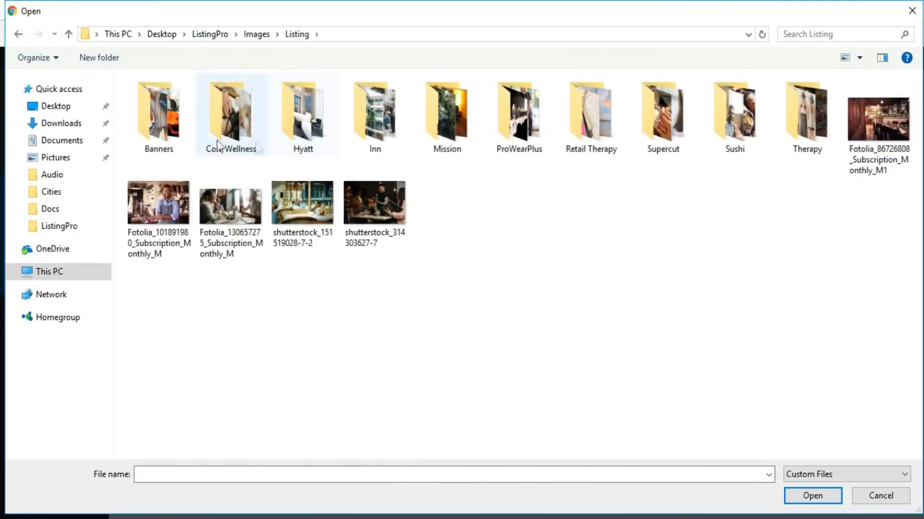
double_click(757, 128)
left_click_drag(607, 138, 143, 103)
left_click(812, 495)
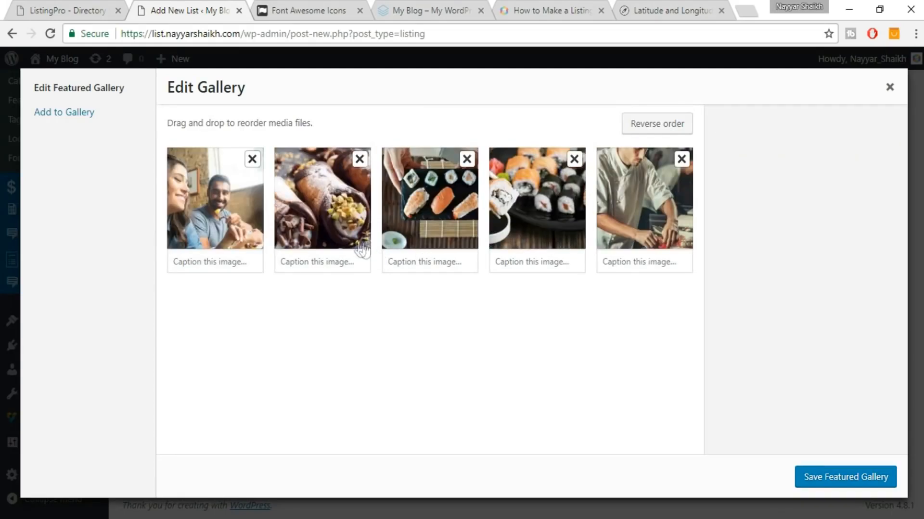
left_click(823, 479)
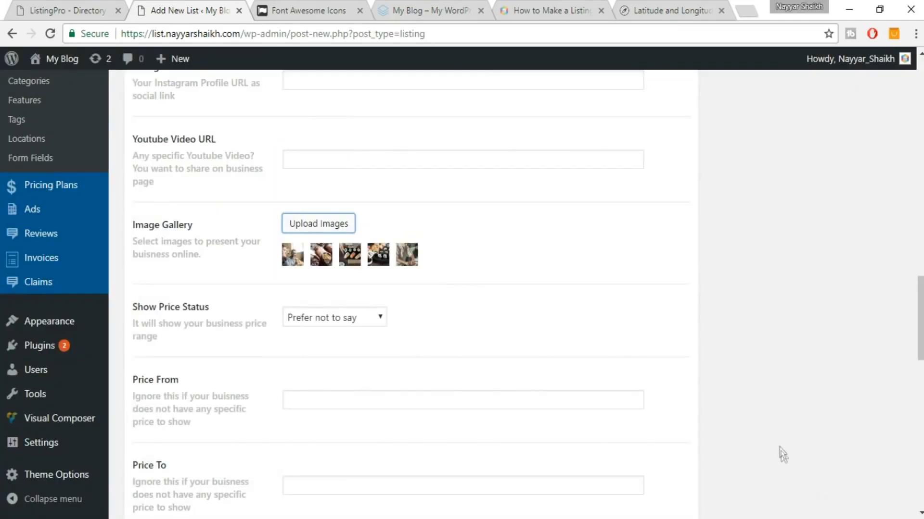
Set Show Price Status to $$$ Pricey, matching the demo listing.
scroll(770, 409, "down", 3)
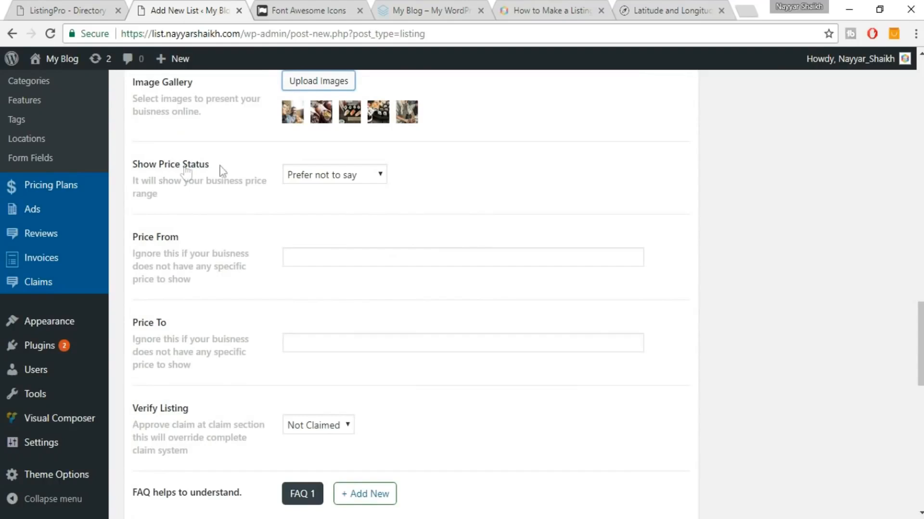
left_click(90, 8)
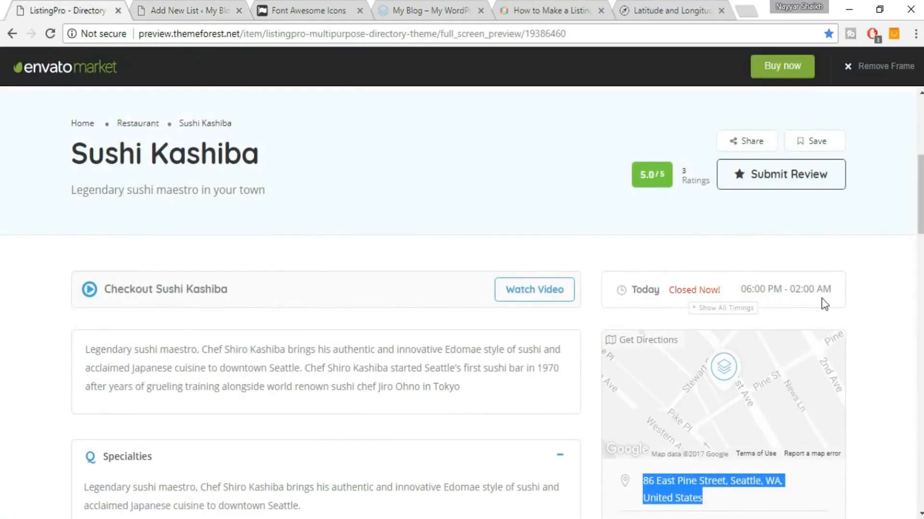
scroll(799, 327, "down", 7)
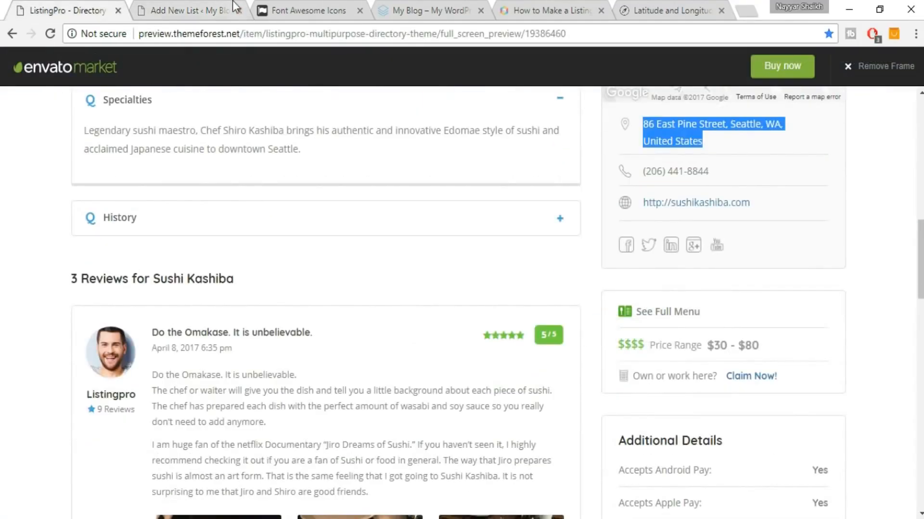
left_click(234, 6)
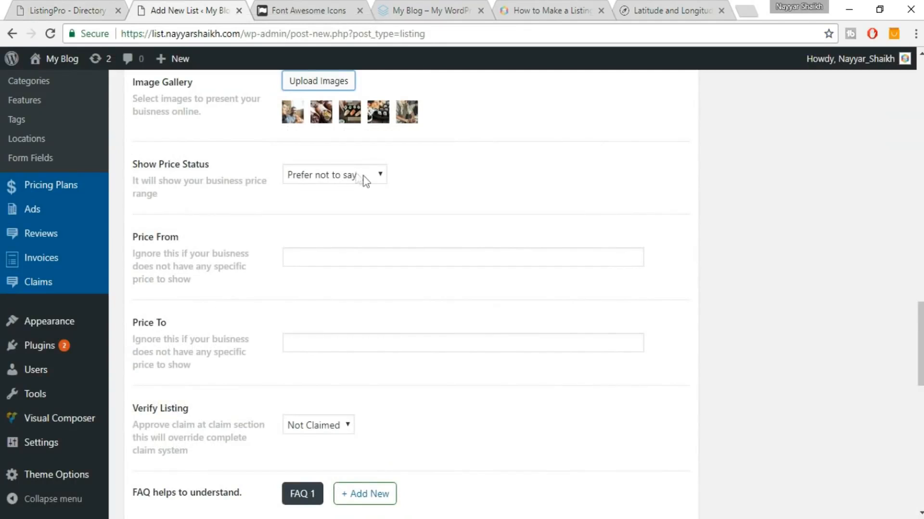
left_click(370, 175)
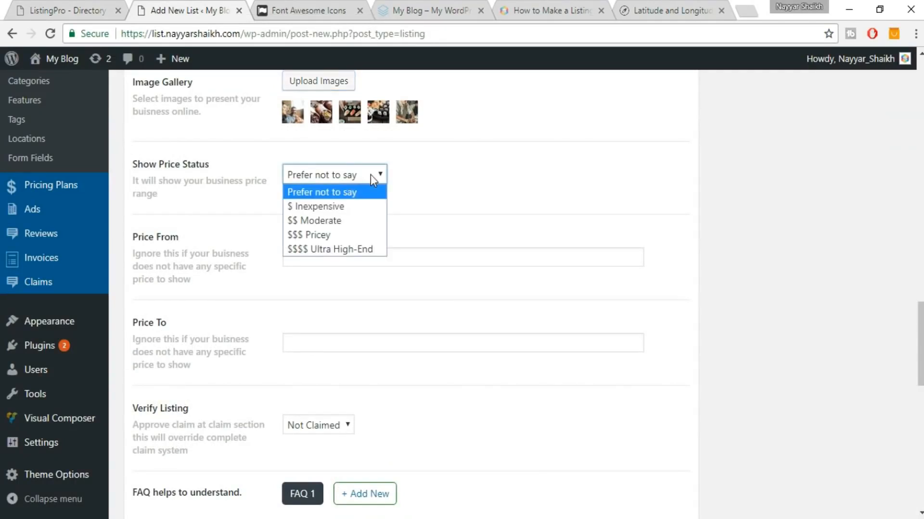
left_click(353, 236)
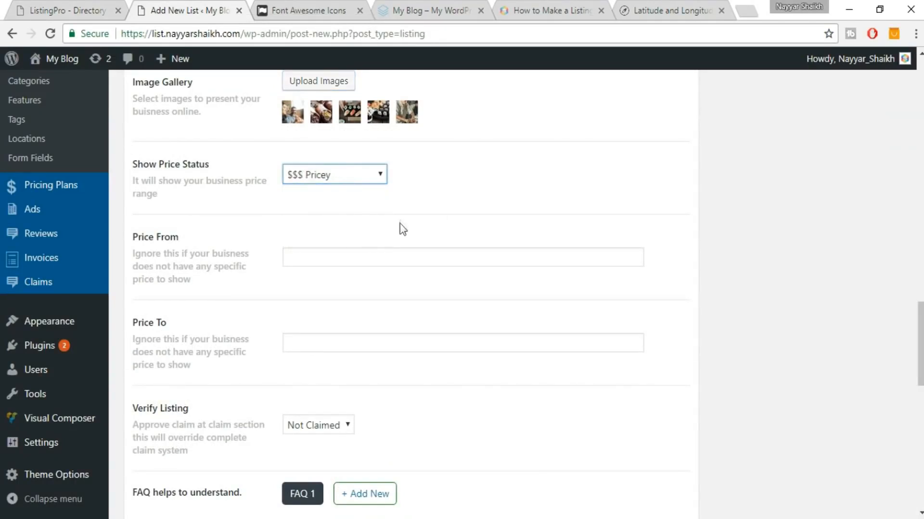
Set the price range from $10 to $100.
left_click(358, 254)
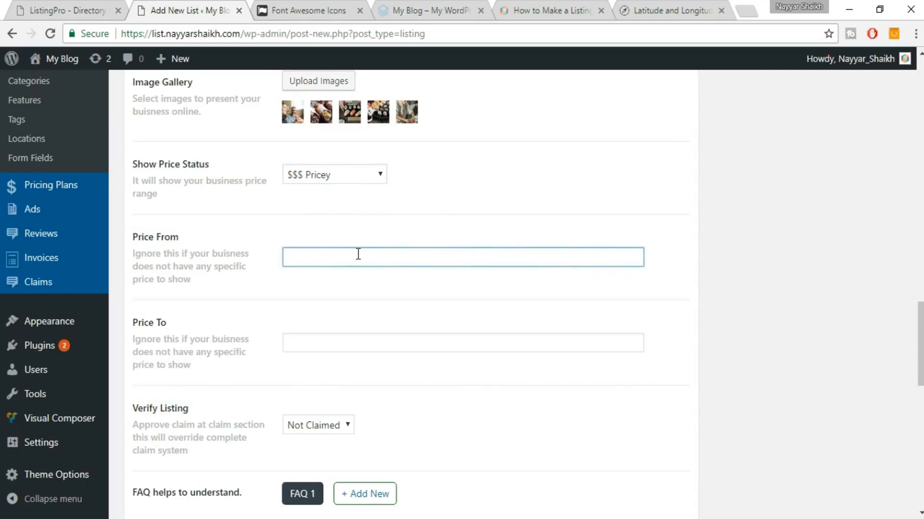
key("Tab")
type("100")
left_click(288, 256)
type("$")
left_click(291, 346)
type("$")
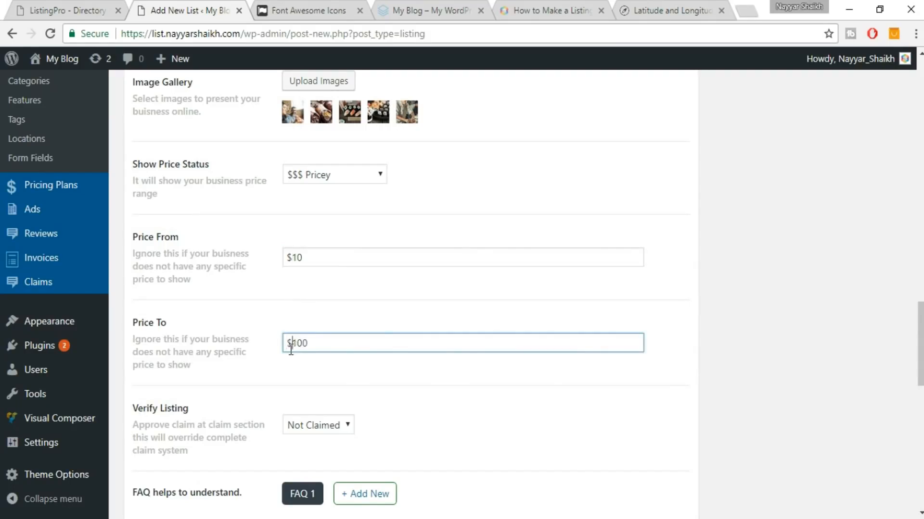
Set Verify Listing to Claimed.
scroll(331, 363, "down", 3)
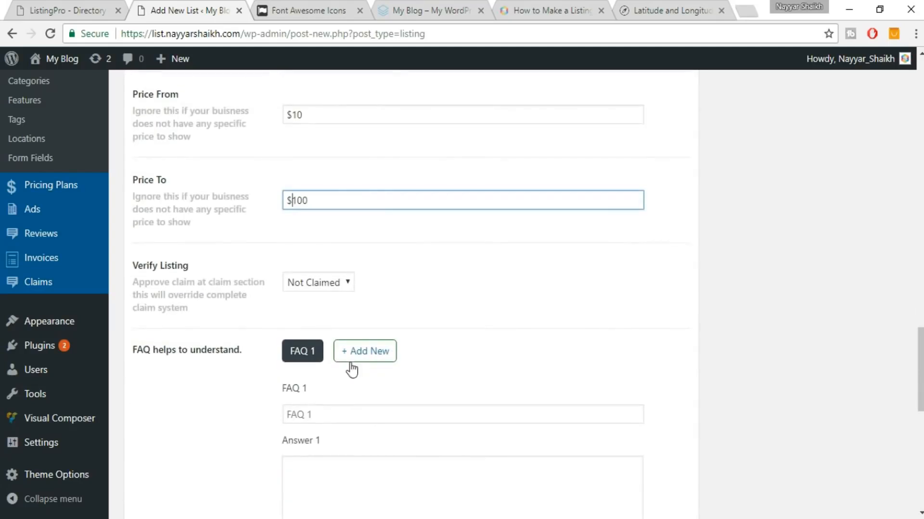
left_click(343, 283)
left_click(308, 314)
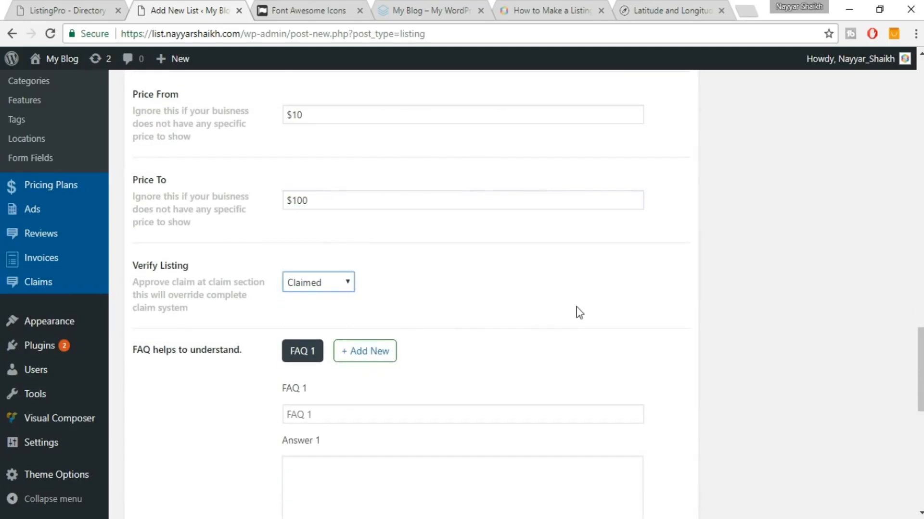
Copy the 'Specialties' heading from the demo listing into the first FAQ question.
scroll(587, 310, "down", 2)
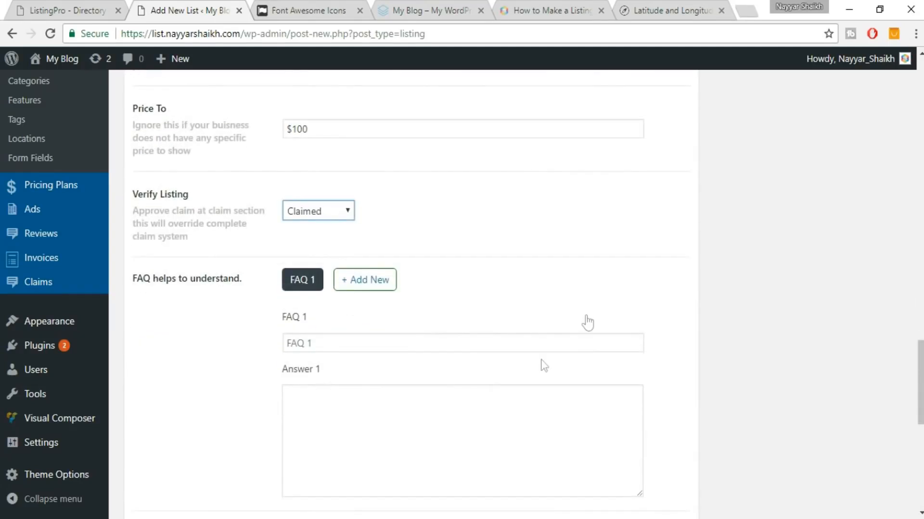
left_click(84, 6)
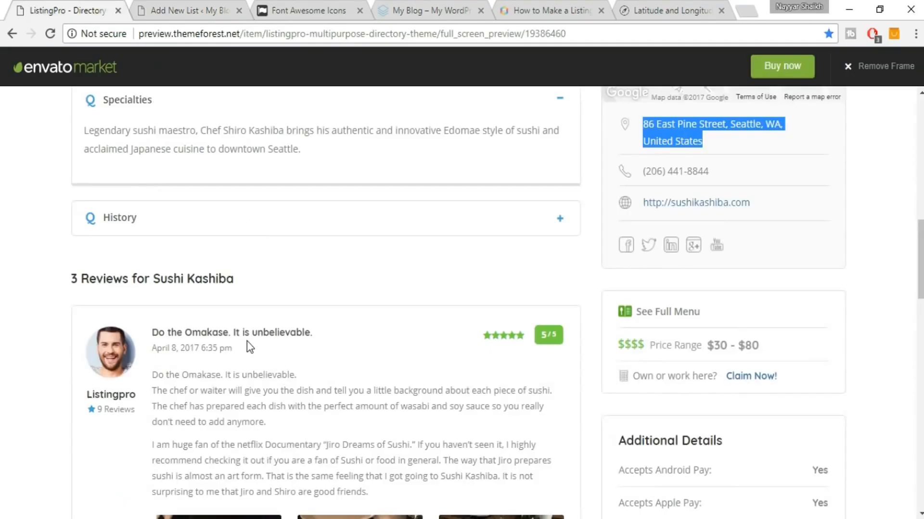
scroll(248, 347, "up", 5)
scroll(330, 354, "up", 4)
scroll(331, 351, "down", 8)
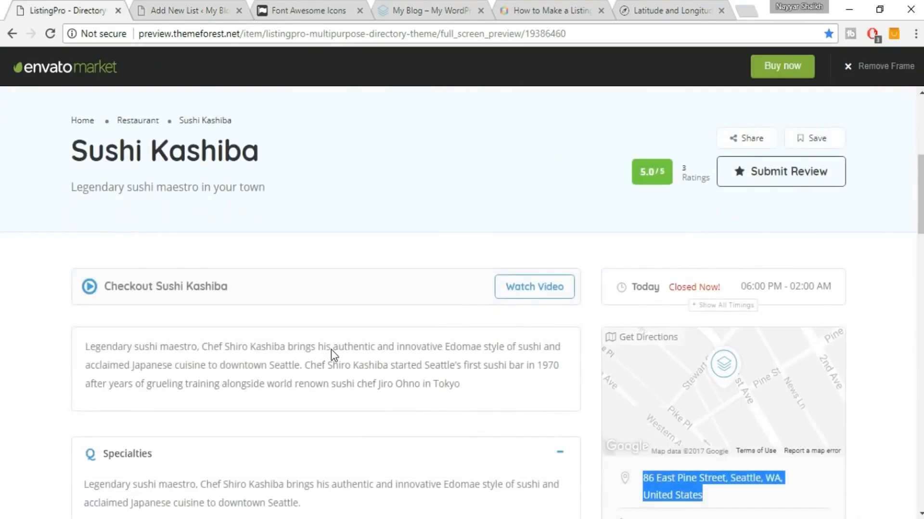
scroll(332, 351, "up", 4)
triple_click(127, 315)
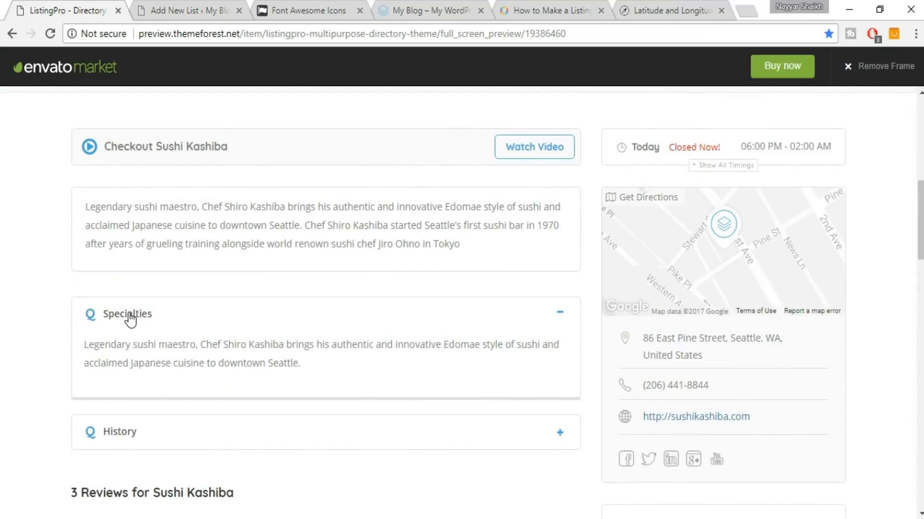
left_click(183, 320)
double_click(112, 314)
key("ctrl+c")
left_click(203, 1)
left_click(342, 342)
key("ctrl+v")
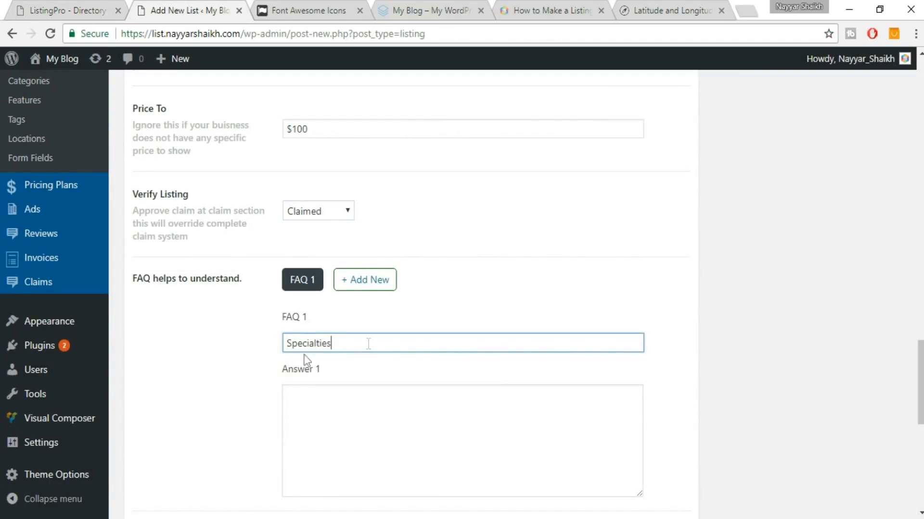
Paste the demo's Specialties answer paragraph into Answer 1.
left_click(79, 1)
left_click_drag(346, 366, 76, 336)
key("ctrl+c")
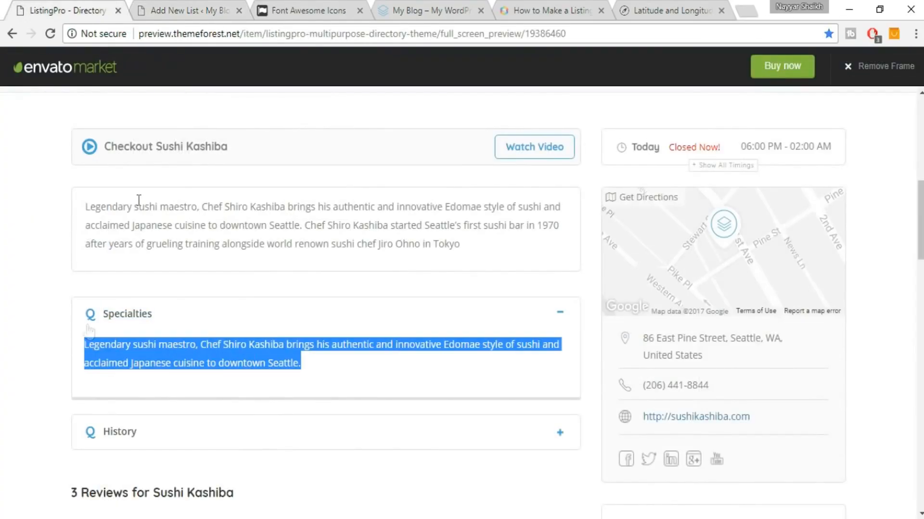
left_click(229, 9)
left_click(331, 398)
key("ctrl+v")
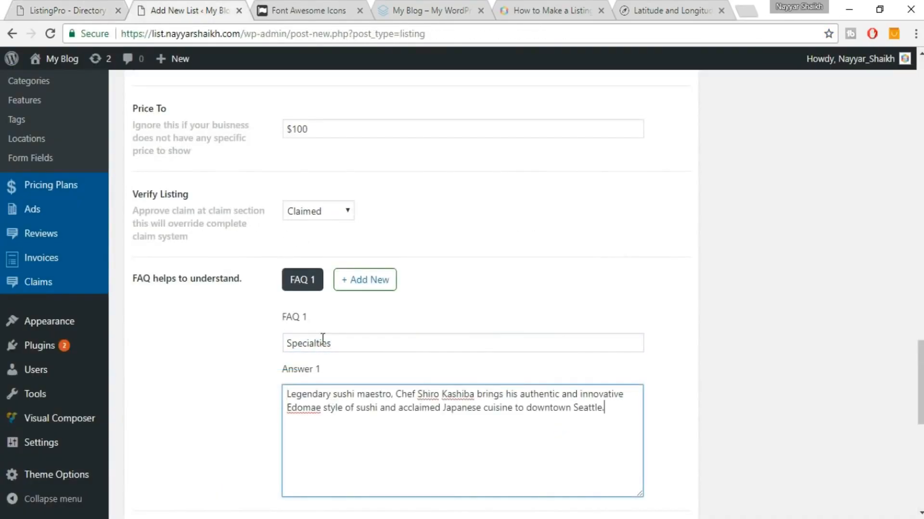
Add a second FAQ entry with the question 'History'.
left_click(83, 7)
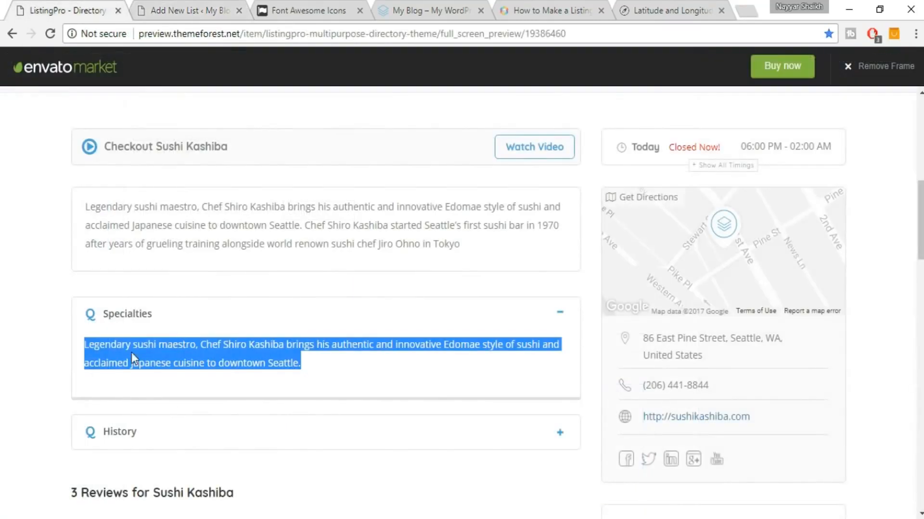
left_click(118, 317)
left_click(206, 437)
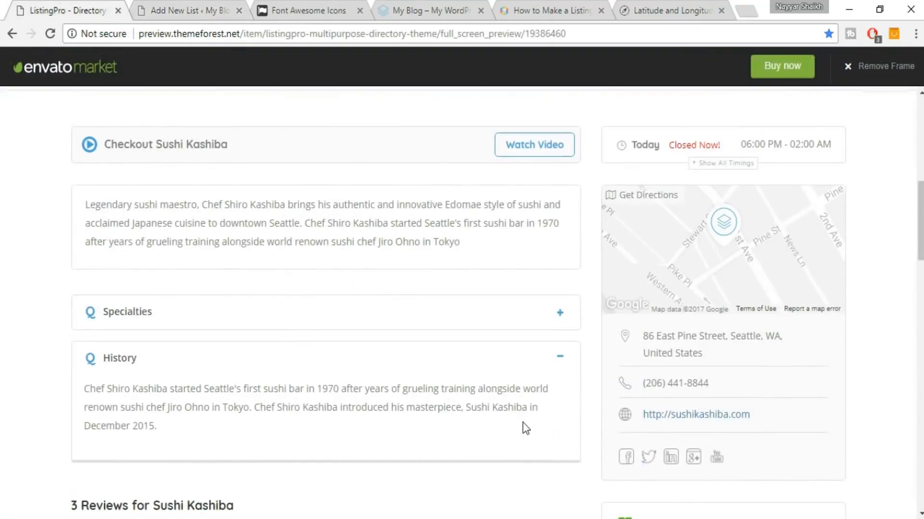
scroll(523, 427, "down", 3)
left_click_drag(137, 218, 105, 219)
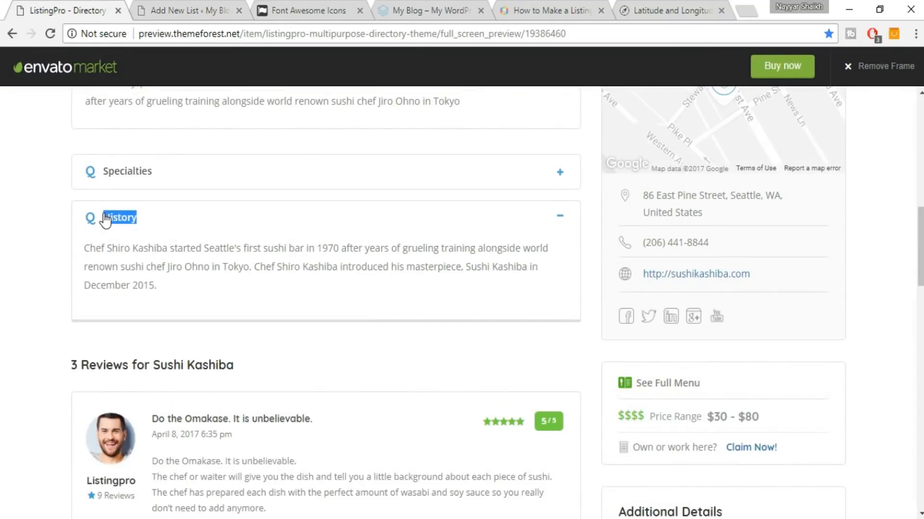
left_click(180, 4)
scroll(400, 376, "down", 3)
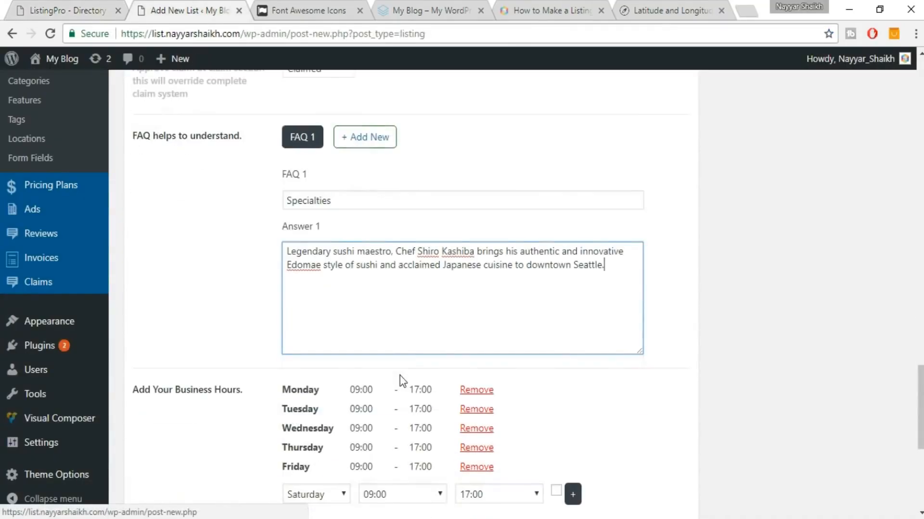
left_click(364, 140)
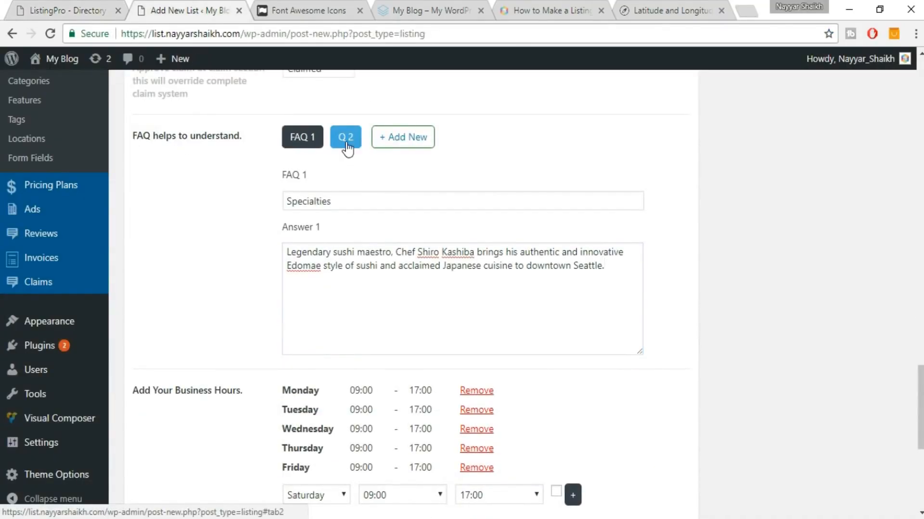
left_click(347, 149)
left_click(340, 208)
type("History")
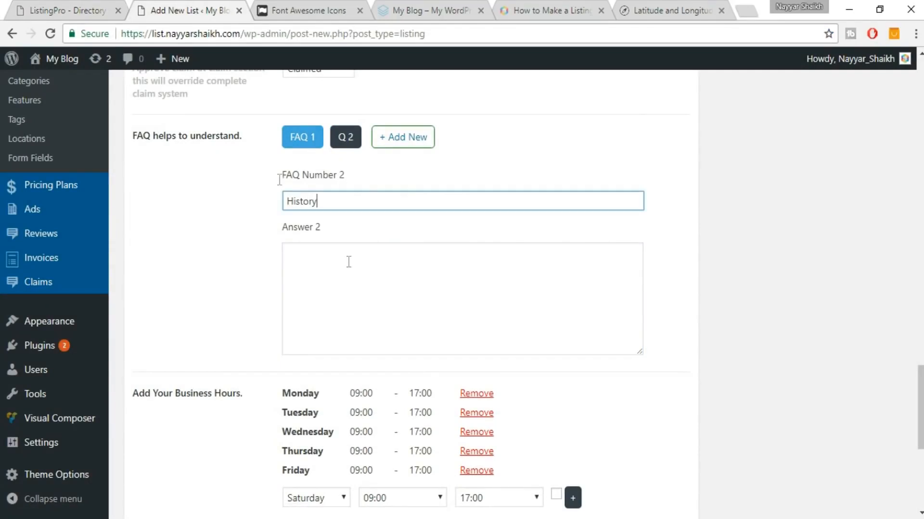
Copy the demo's History answer paragraph into Answer 2.
left_click(68, 10)
left_click_drag(258, 299, 86, 243)
key("ctrl+c")
key("ctrl+Tab")
left_click(313, 267)
key("ctrl+v")
left_click(800, 308)
scroll(799, 327, "down", 2)
scroll(797, 333, "down", 1)
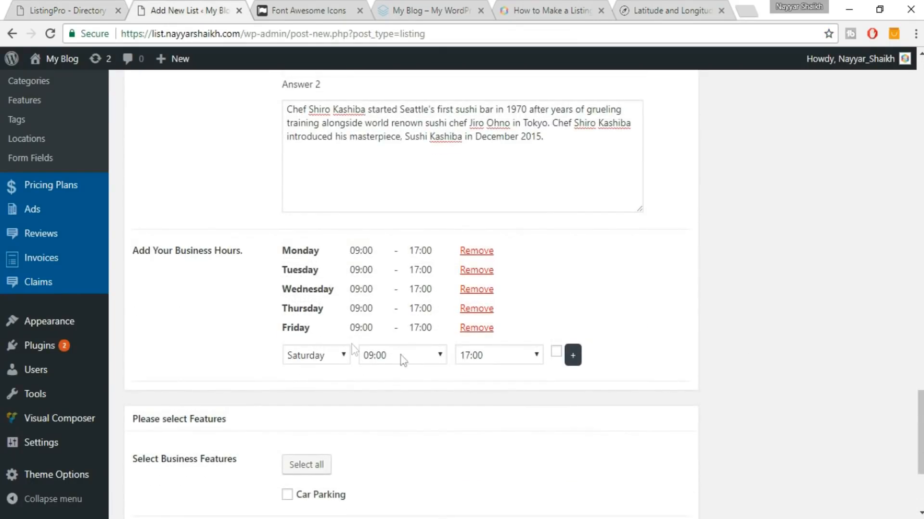
Keep the Accept Credit Cards option under Extra Fields set to Yes.
scroll(654, 423, "down", 3)
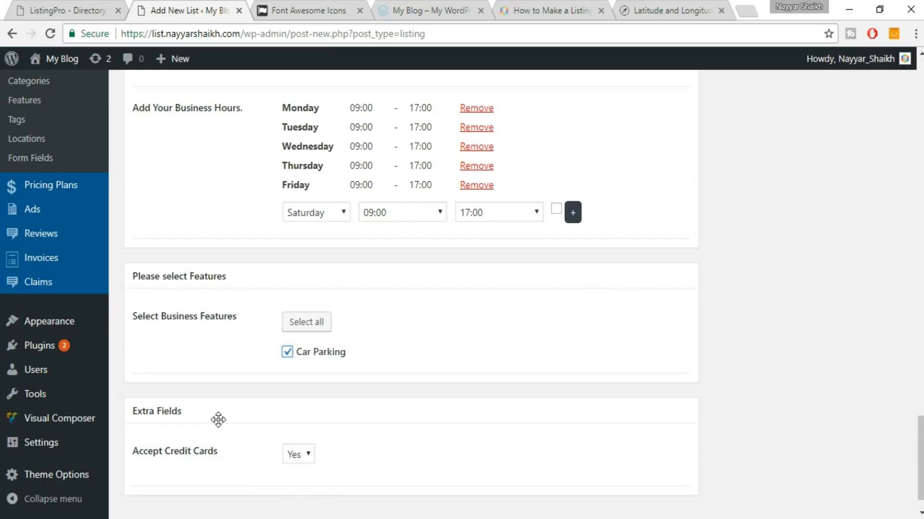
left_click(307, 456)
left_click(308, 460)
scroll(521, 375, "up", 10)
scroll(521, 385, "up", 20)
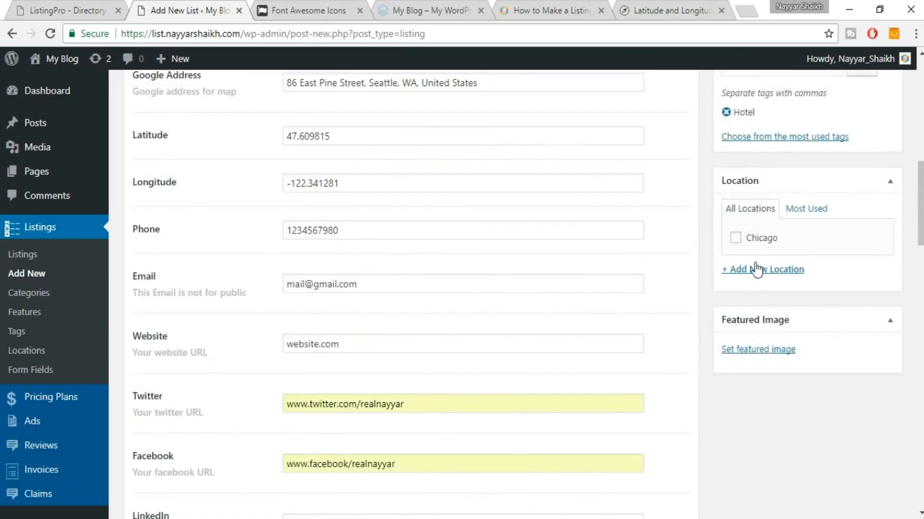
Assign the listing to the Chicago location.
left_click(735, 238)
scroll(779, 270, "up", 2)
scroll(846, 295, "down", 2)
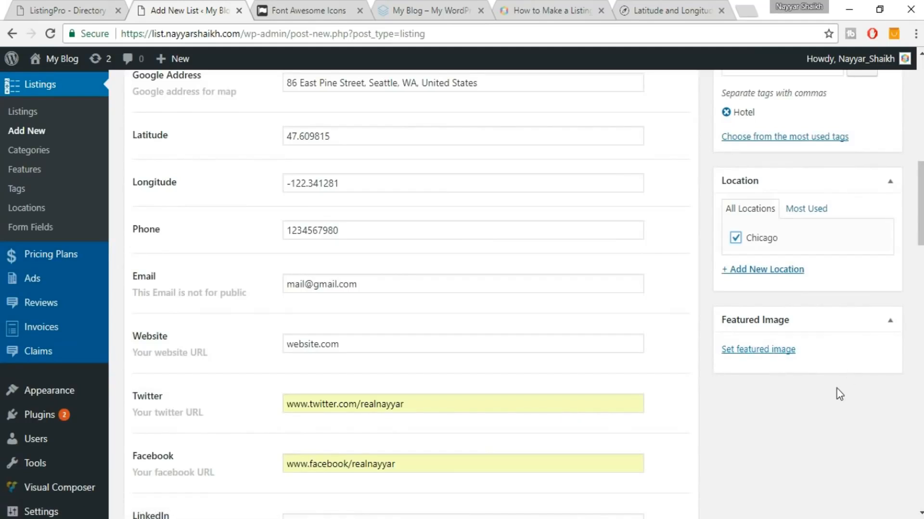
scroll(837, 392, "up", 4)
scroll(836, 388, "up", 2)
scroll(836, 388, "down", 7)
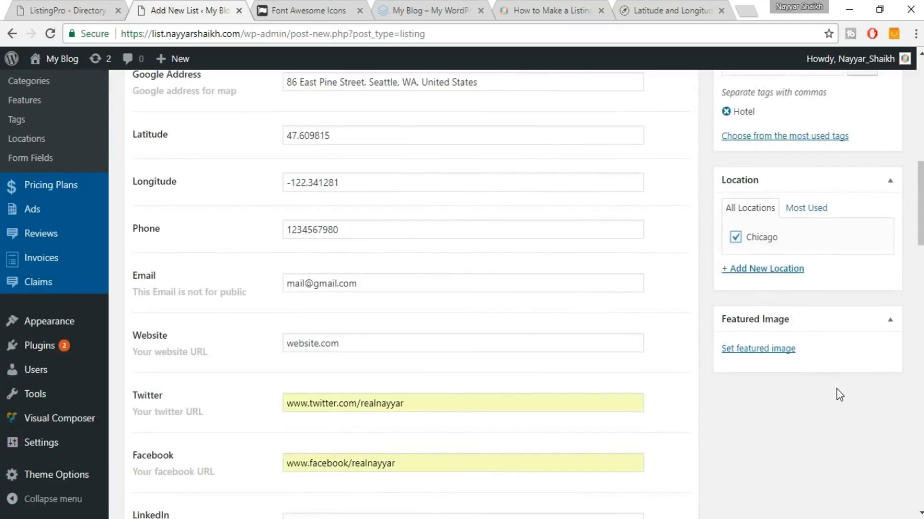
Set sushi1-350x450 from the Media Library as the featured image.
left_click(768, 285)
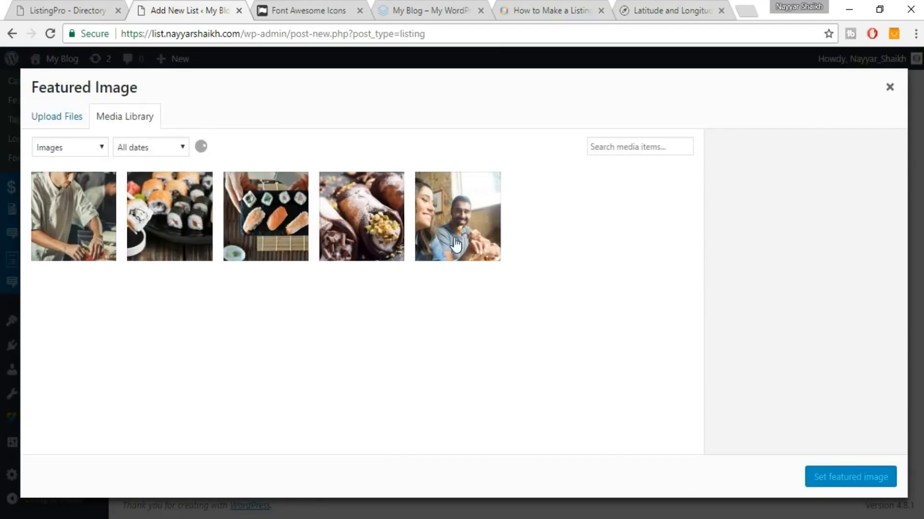
left_click(293, 222)
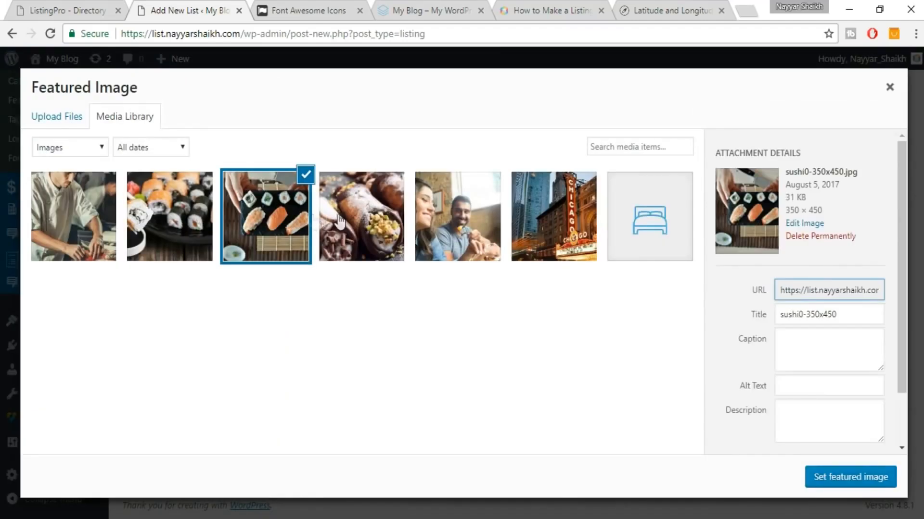
left_click(188, 211)
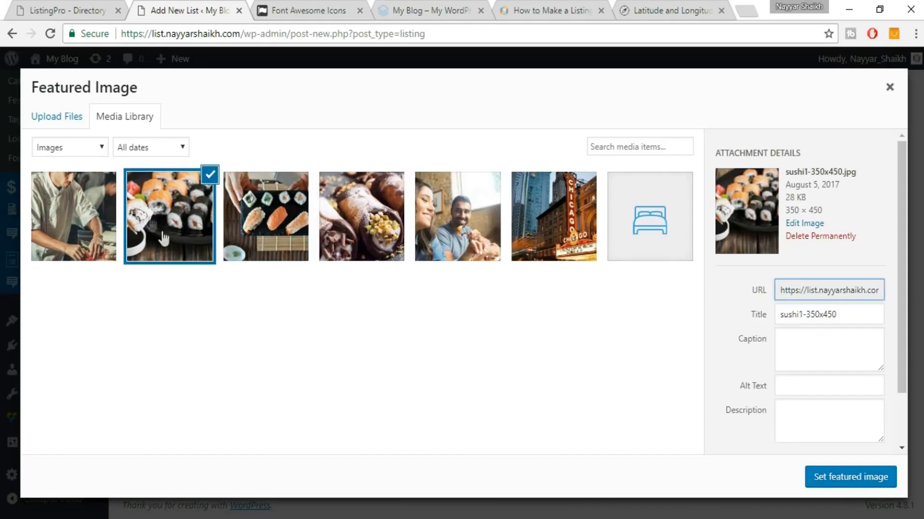
left_click(833, 481)
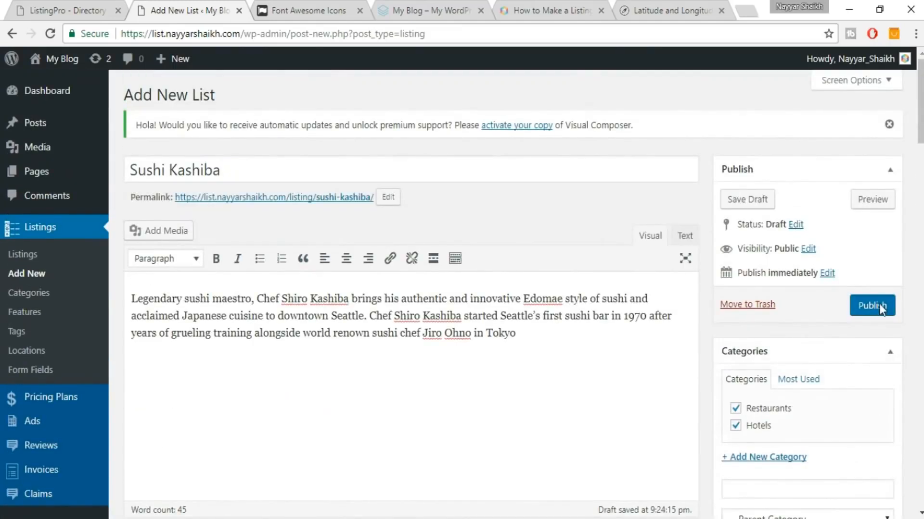
Publish the Sushi Kashiba listing and open its View post link in a new tab.
left_click(879, 305)
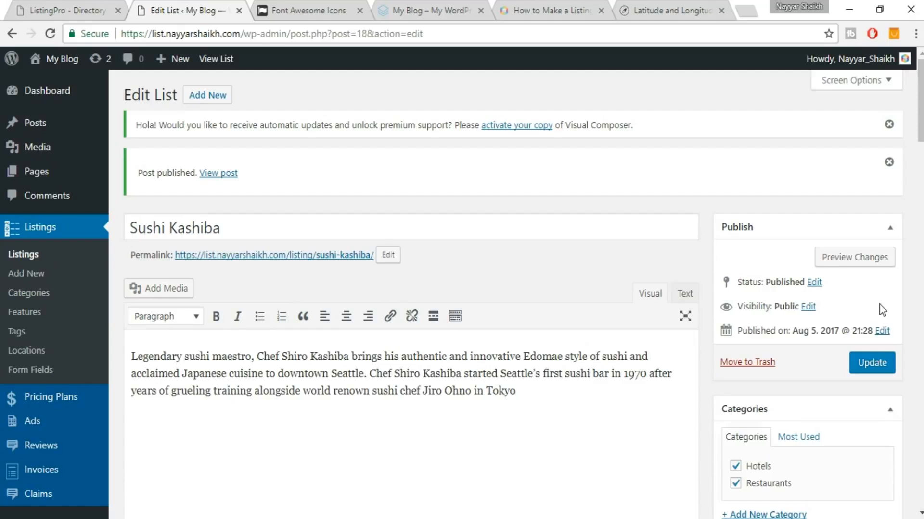
right_click(226, 181)
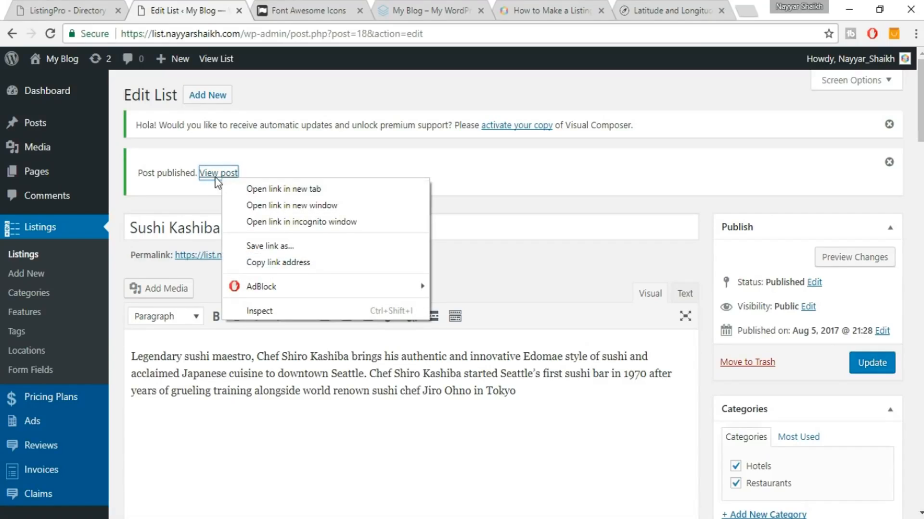
left_click(246, 188)
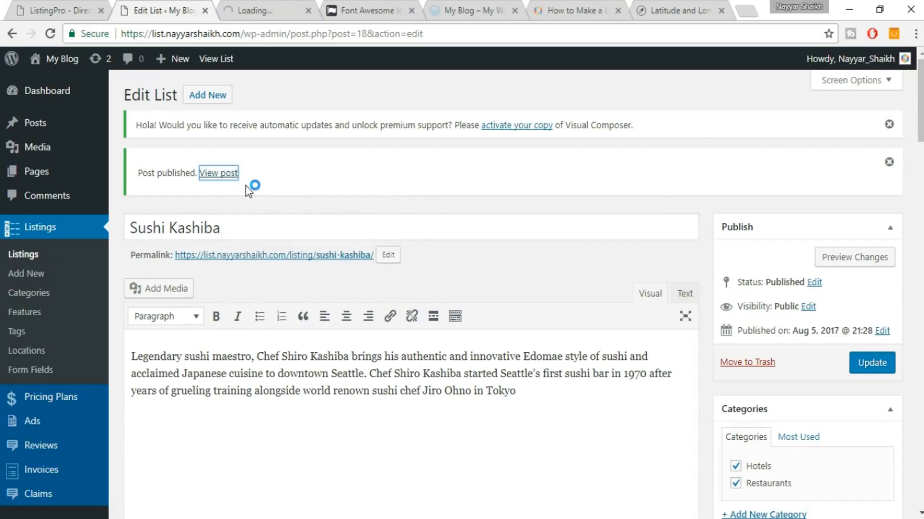
Review the published Sushi Kashiba page, then close its tab with Ctrl+W.
left_click(267, 11)
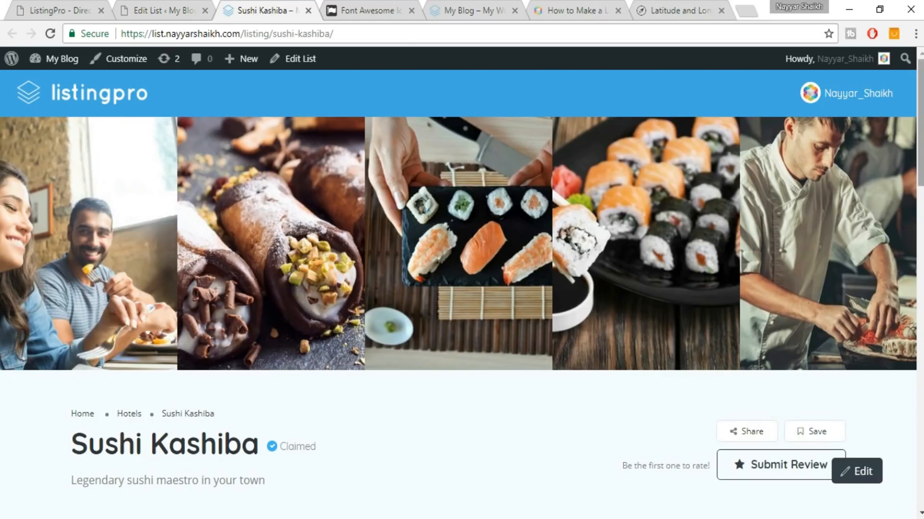
scroll(461, 288, "down", 3)
scroll(462, 288, "down", 3)
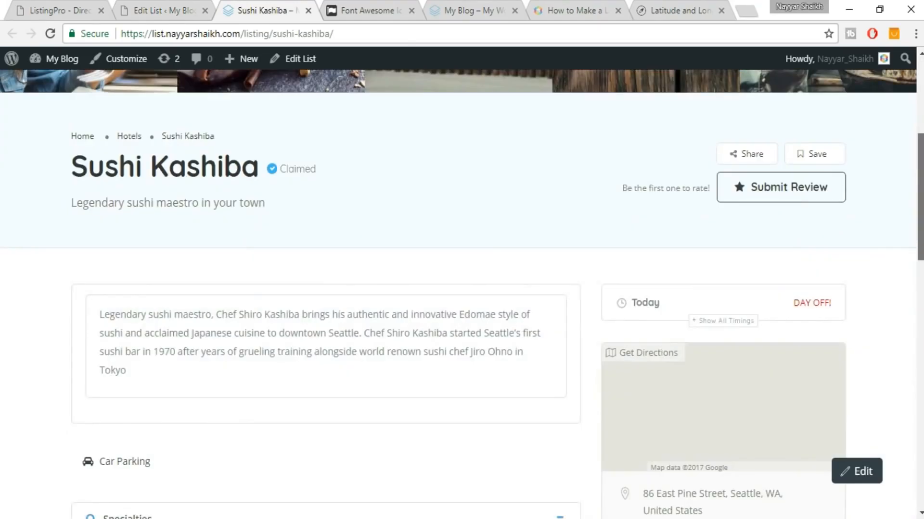
scroll(909, 270, "down", 10)
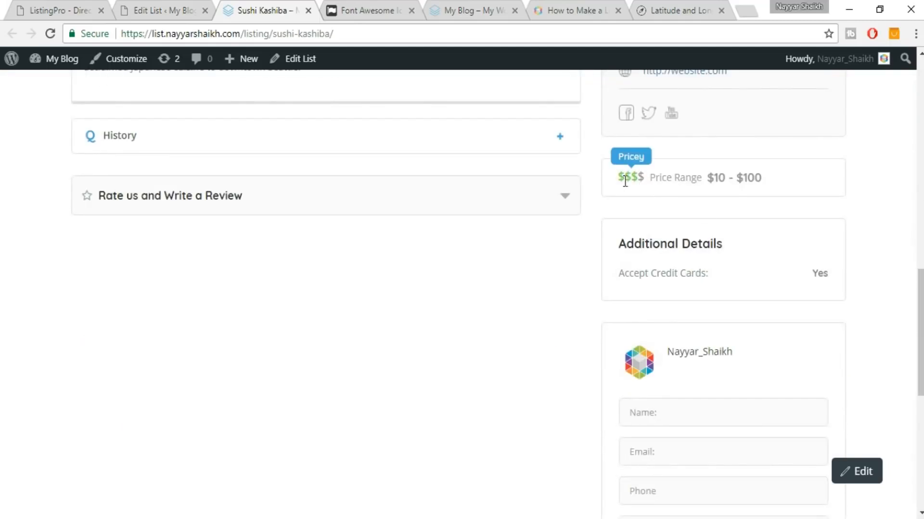
scroll(778, 227, "down", 3)
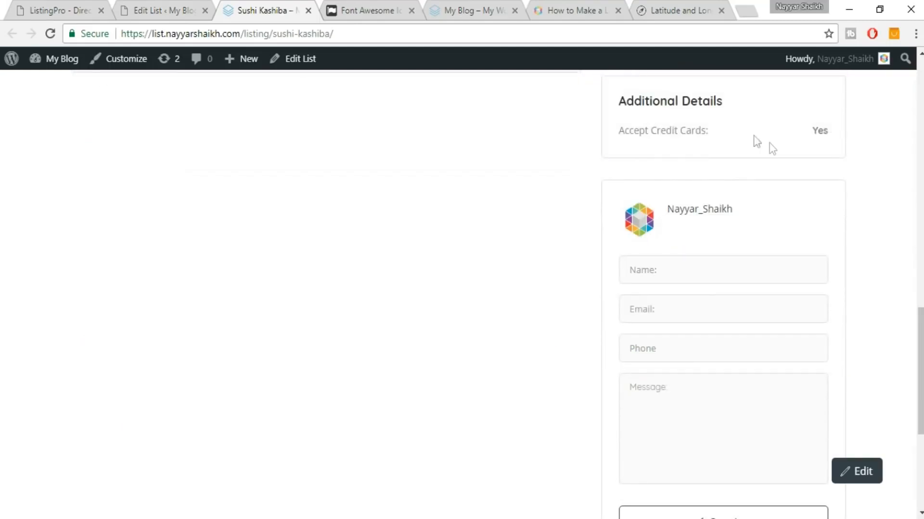
scroll(837, 188, "down", 3)
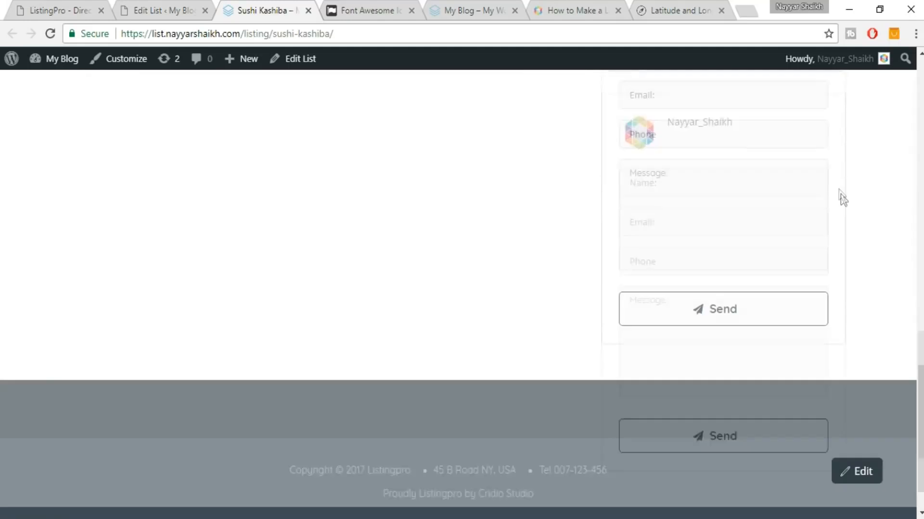
scroll(723, 284, "up", 8)
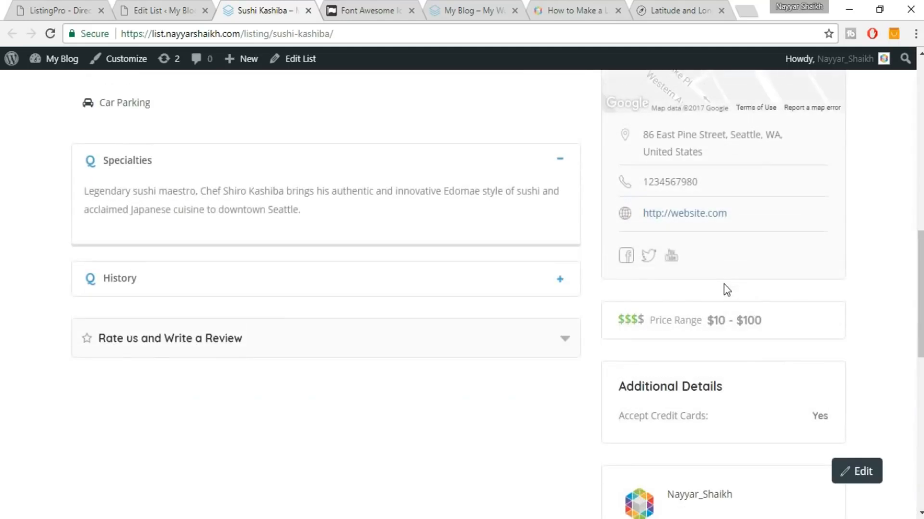
scroll(723, 284, "up", 6)
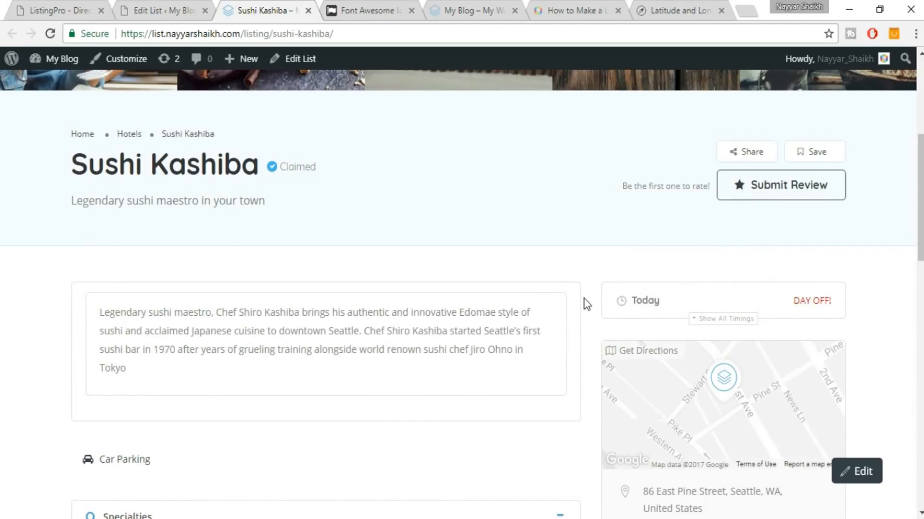
scroll(584, 299, "down", 2)
scroll(579, 303, "down", 3)
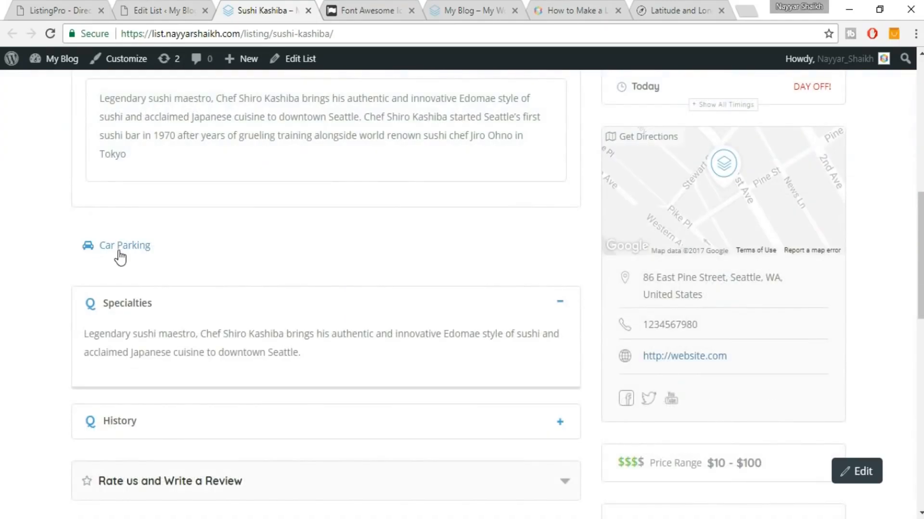
scroll(228, 316, "down", 5)
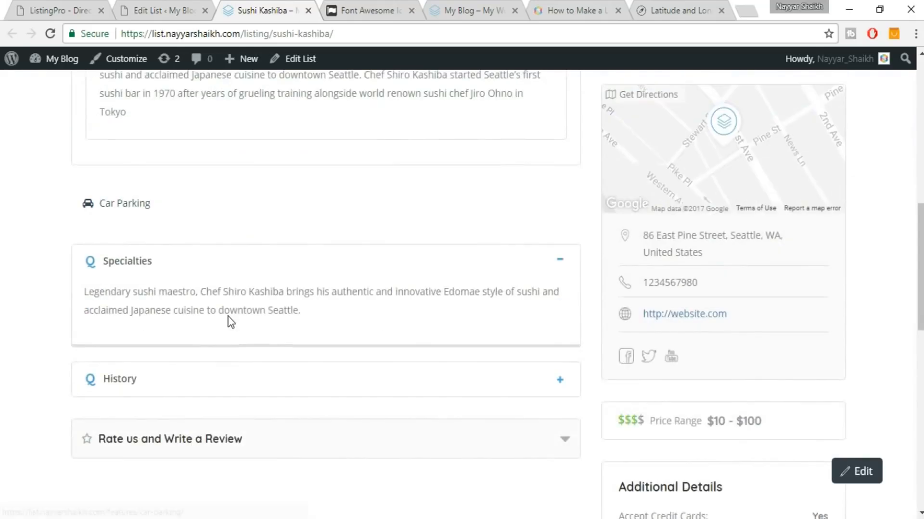
scroll(287, 310, "up", 4)
scroll(287, 309, "up", 10)
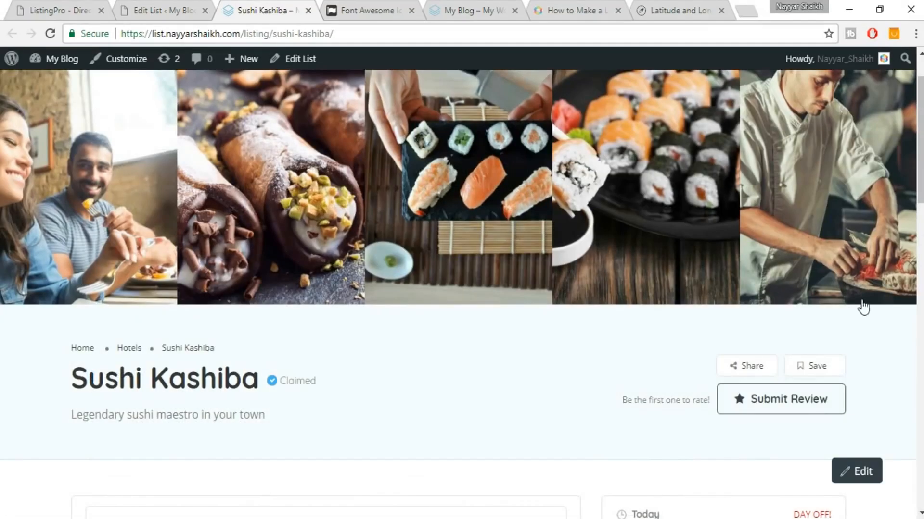
scroll(861, 303, "down", 5)
scroll(861, 300, "up", 6)
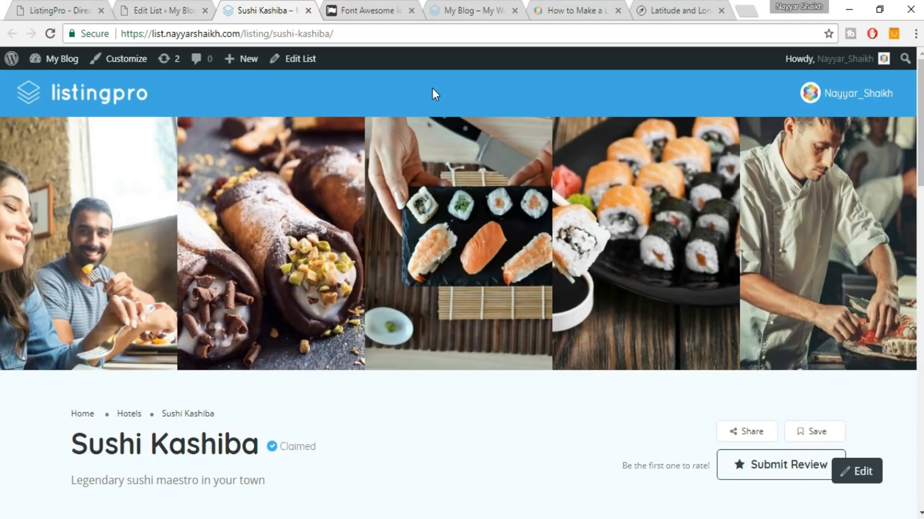
key("ctrl+w")
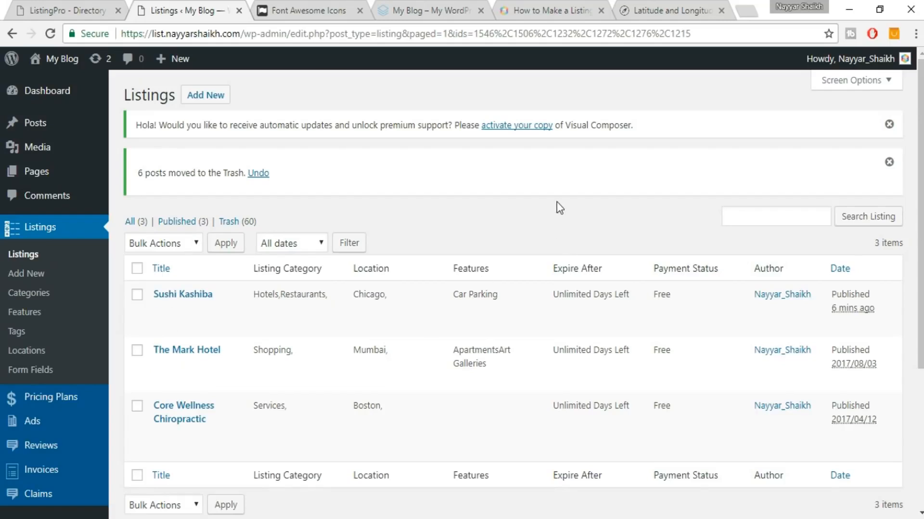
Open ListingPro Theme Options and expand Listing Settings to its General panel.
scroll(558, 208, "down", 5)
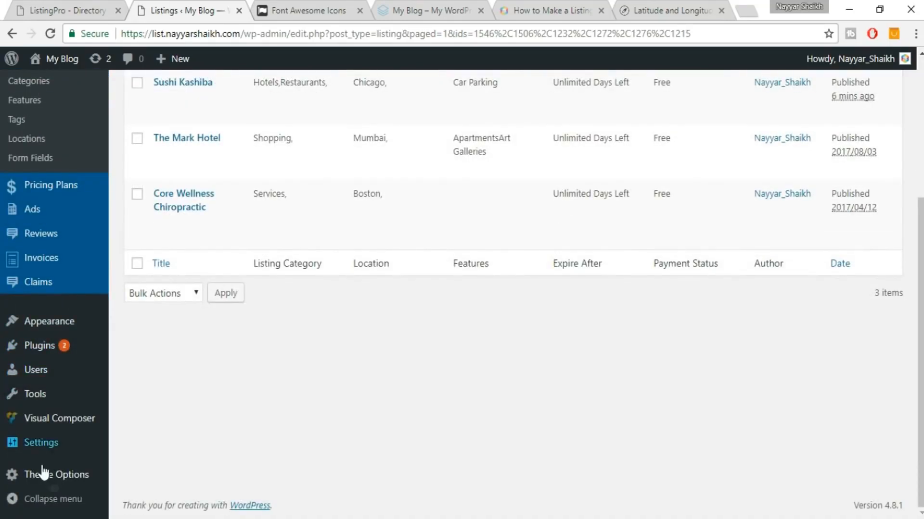
mouse_move(44, 474)
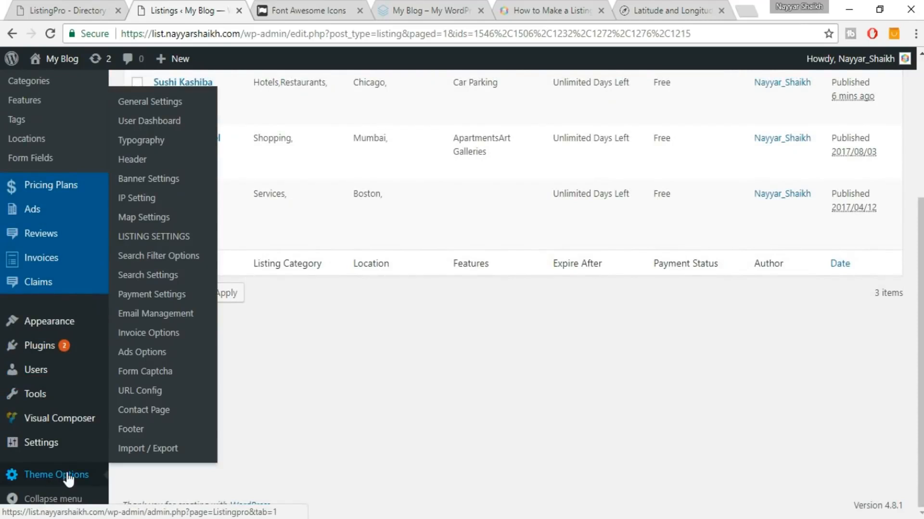
left_click(68, 477)
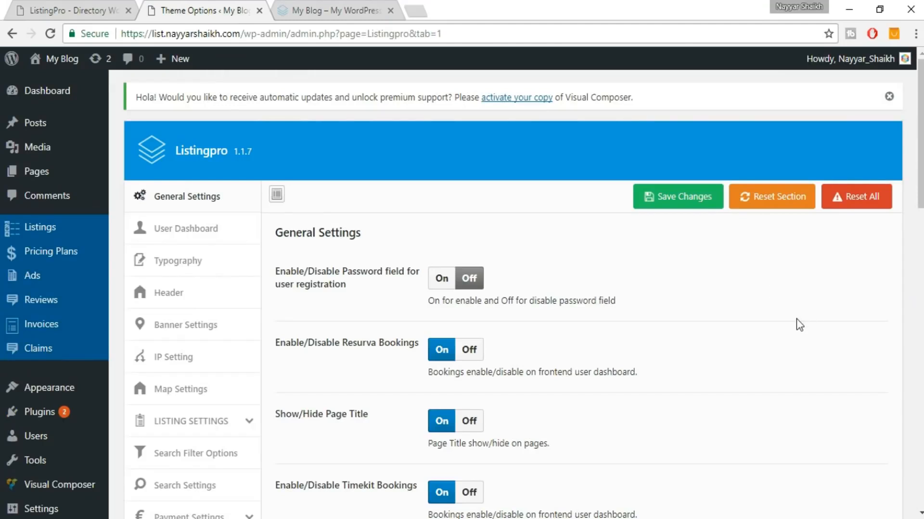
scroll(795, 318, "down", 3)
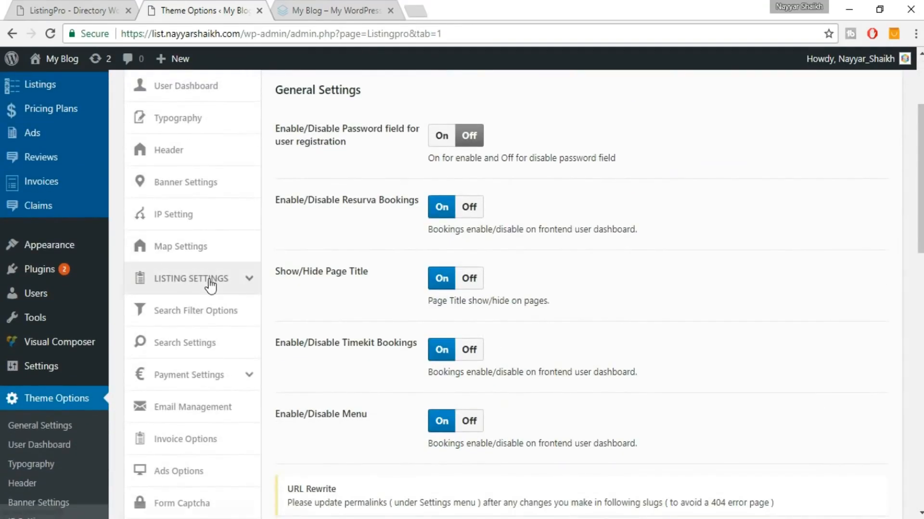
left_click(210, 284)
scroll(700, 225, "up", 2)
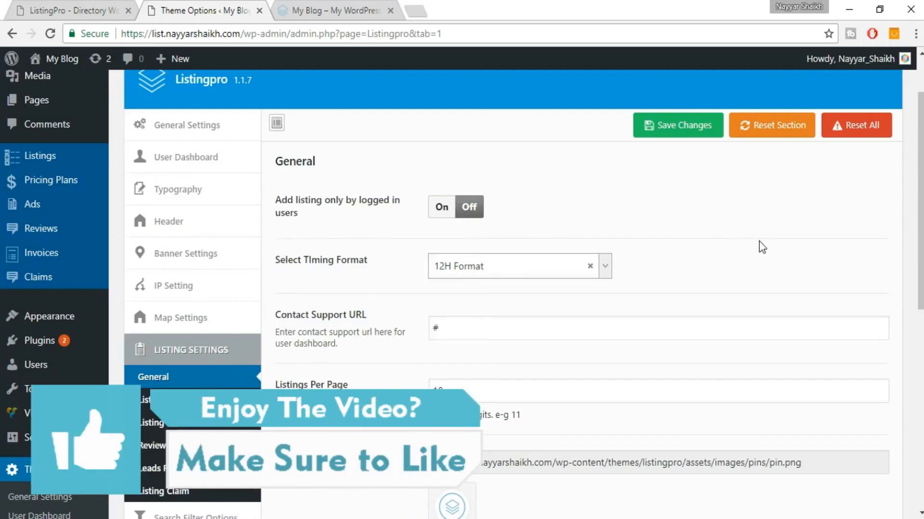
scroll(758, 246, "down", 2)
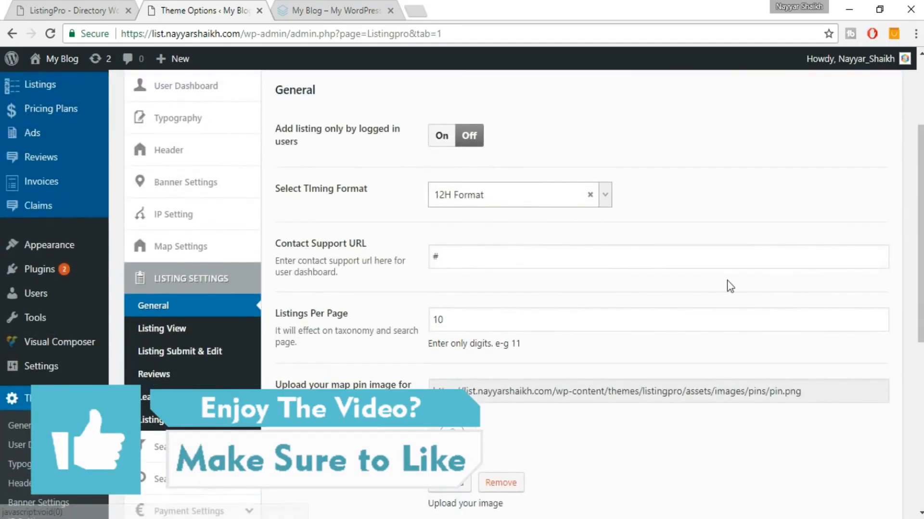
scroll(727, 283, "down", 1)
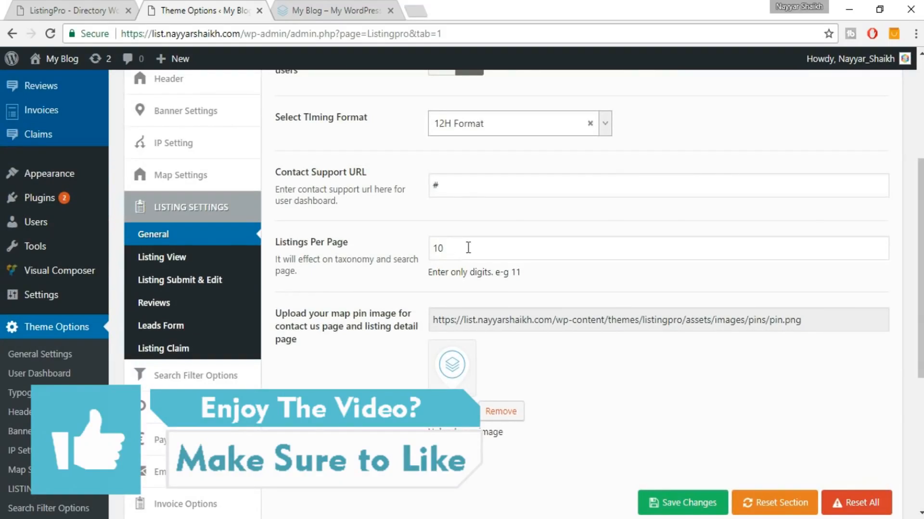
scroll(582, 273, "down", 3)
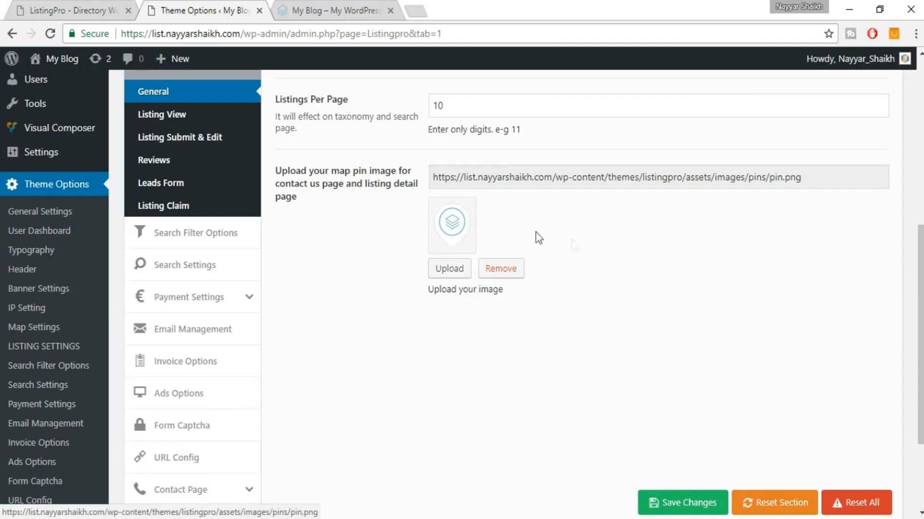
scroll(585, 252, "up", 1)
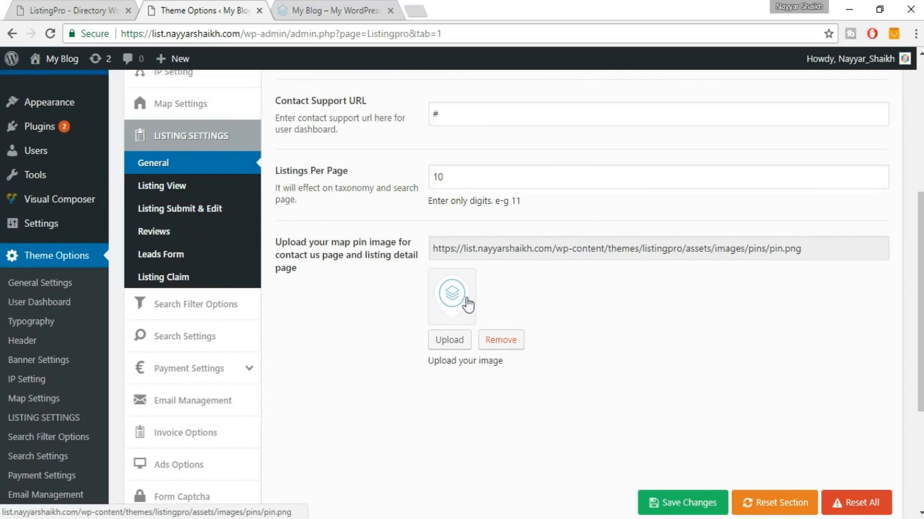
Select the half map – half listing – top search Listing View layout, matching the demo's Restaurant page.
left_click(200, 191)
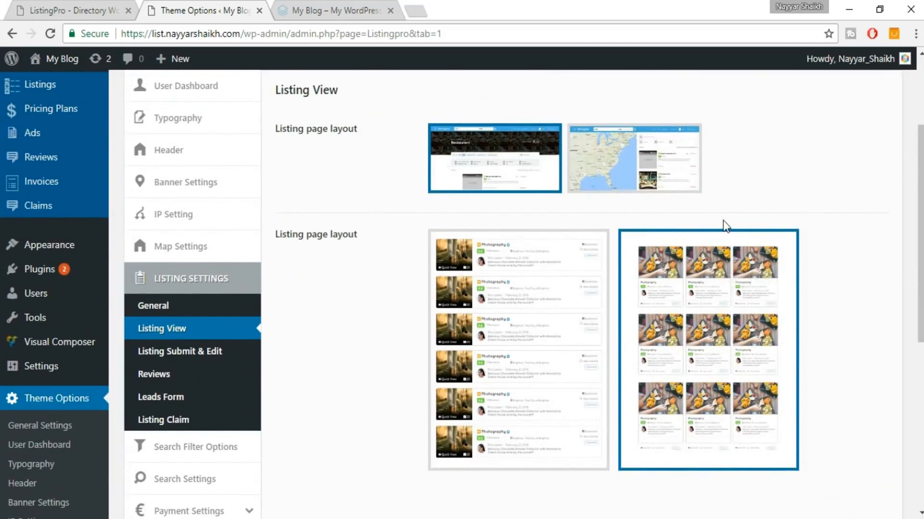
left_click(616, 173)
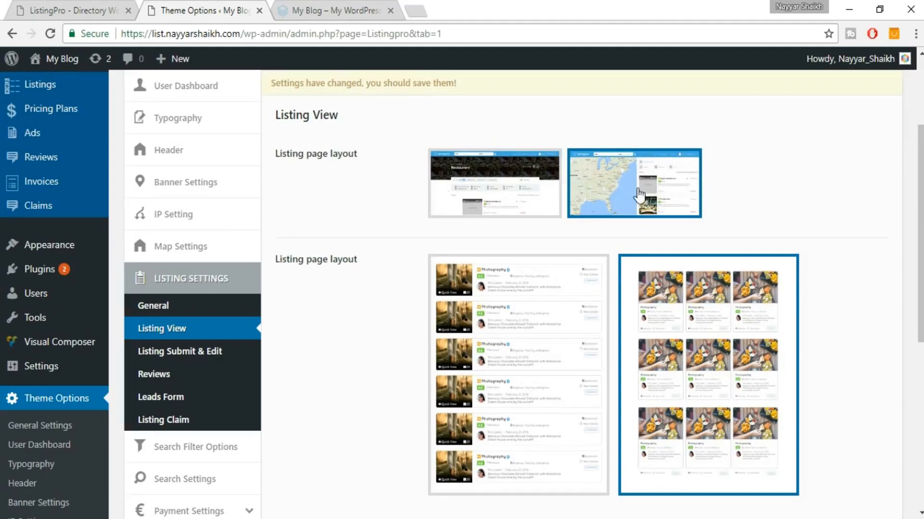
left_click(70, 5)
scroll(314, 240, "up", 10)
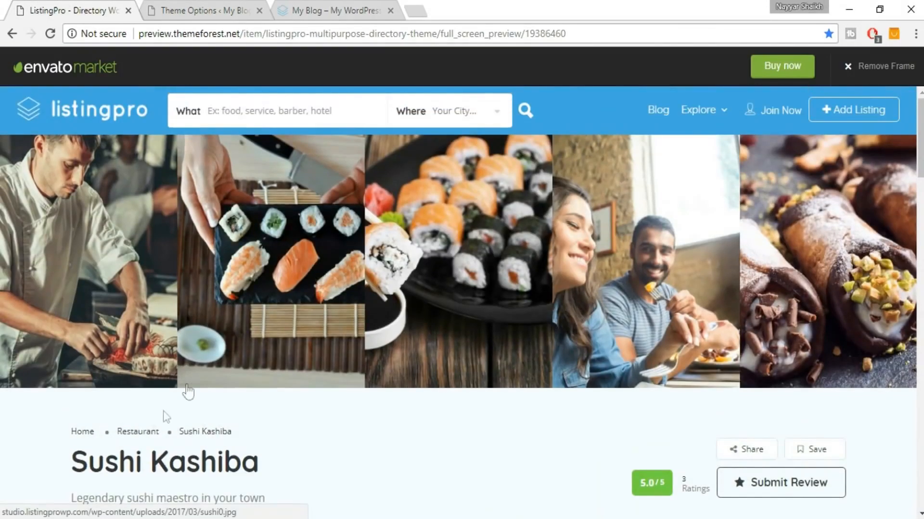
left_click(143, 437)
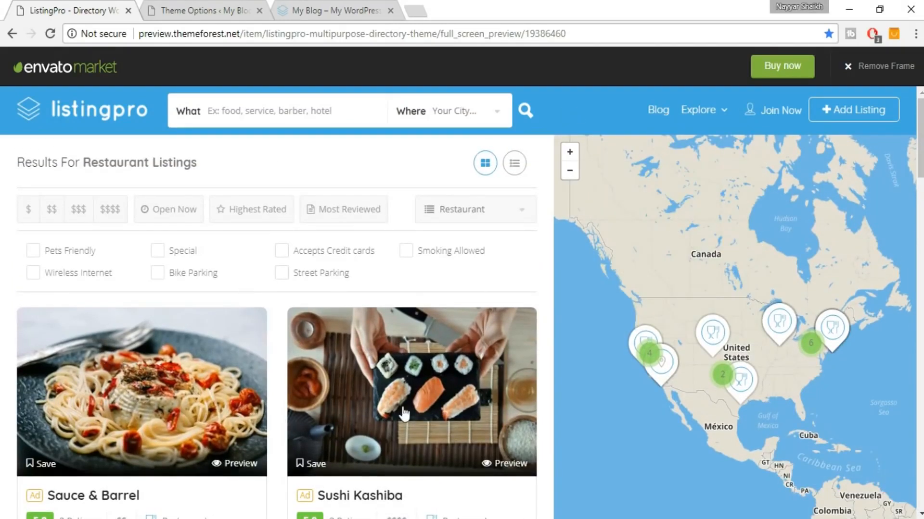
left_click(356, 3)
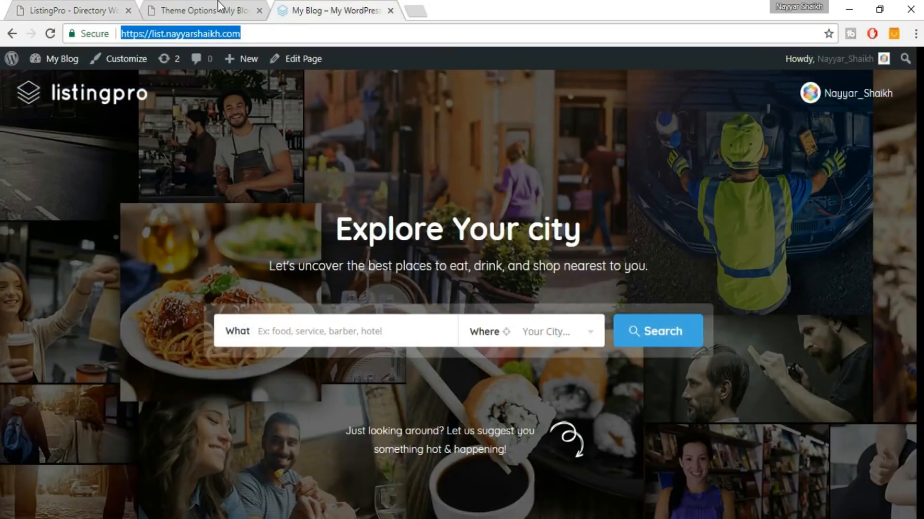
left_click(222, 7)
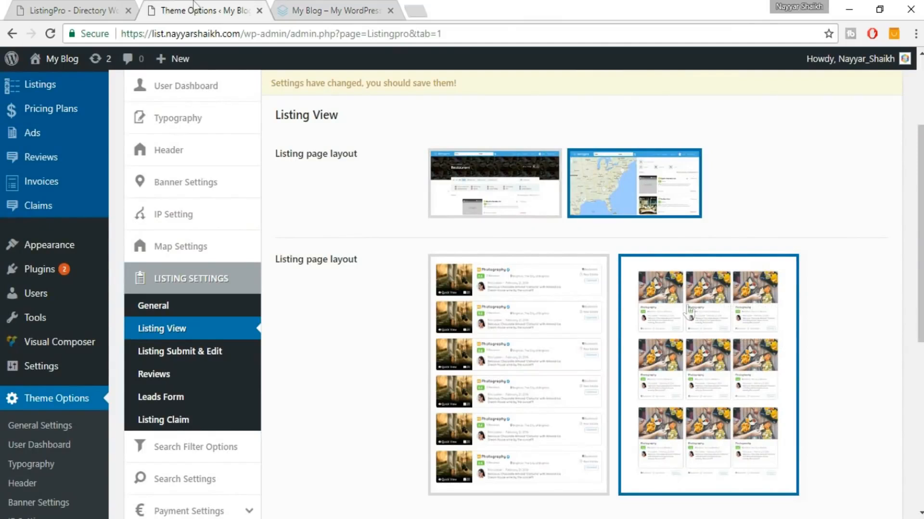
left_click(116, 2)
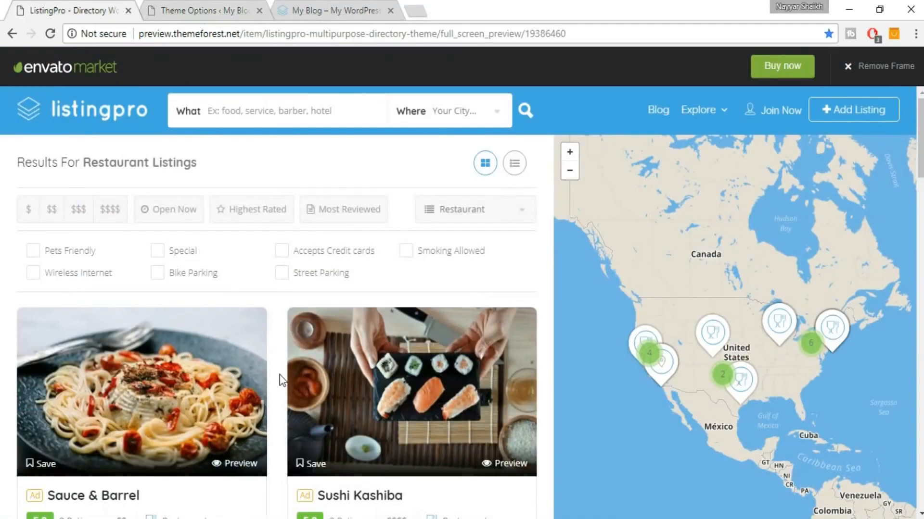
scroll(281, 380, "down", 1)
scroll(280, 380, "down", 3)
left_click(205, 9)
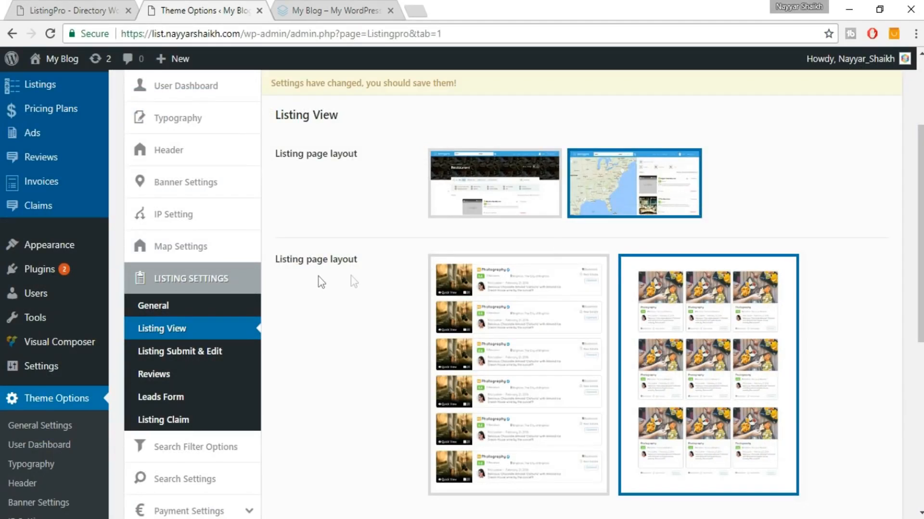
scroll(803, 356, "down", 3)
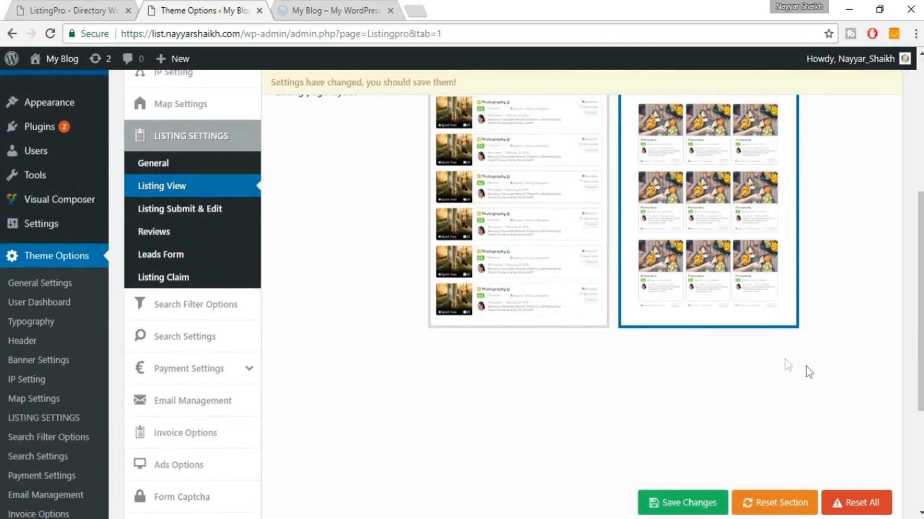
scroll(769, 361, "up", 2)
left_click(186, 235)
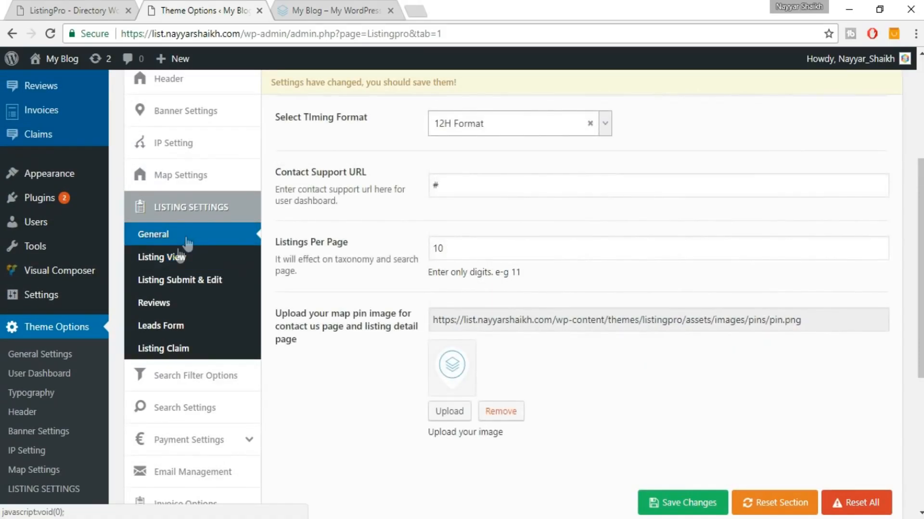
left_click(161, 257)
left_click(683, 504)
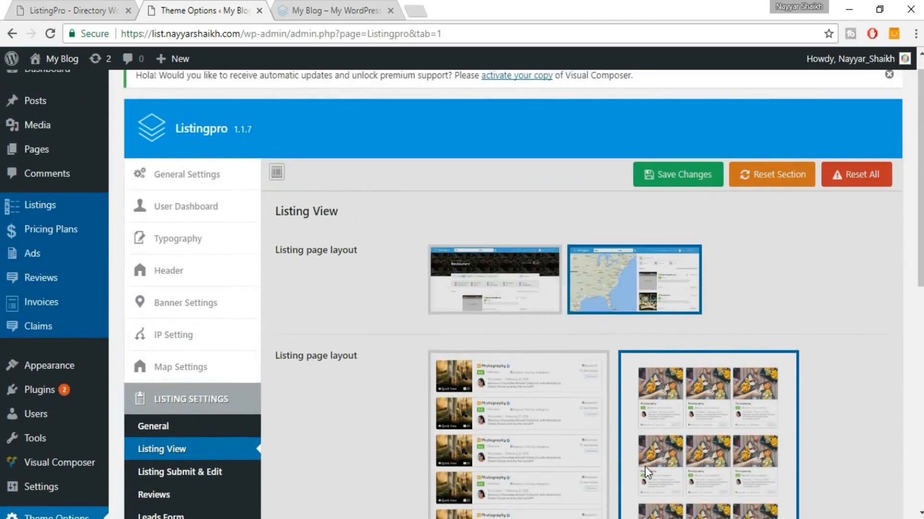
scroll(647, 473, "down", 6)
scroll(297, 320, "up", 2)
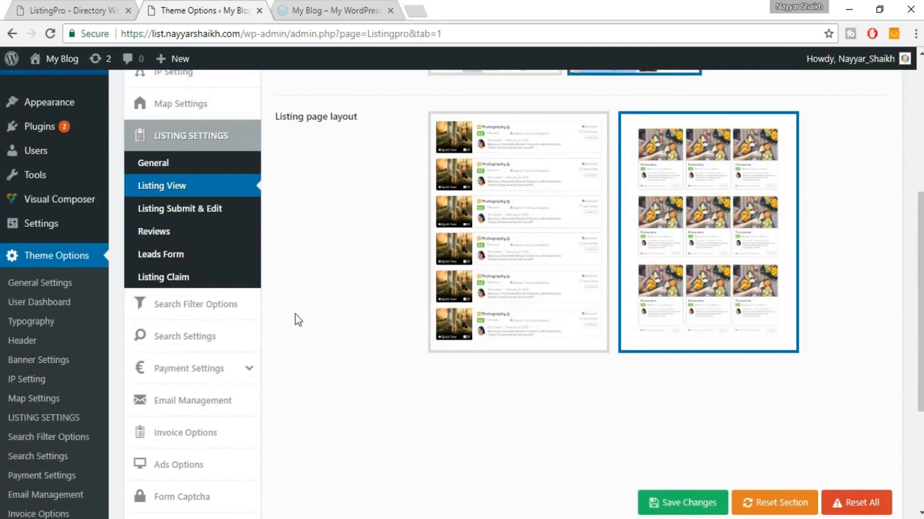
left_click(210, 220)
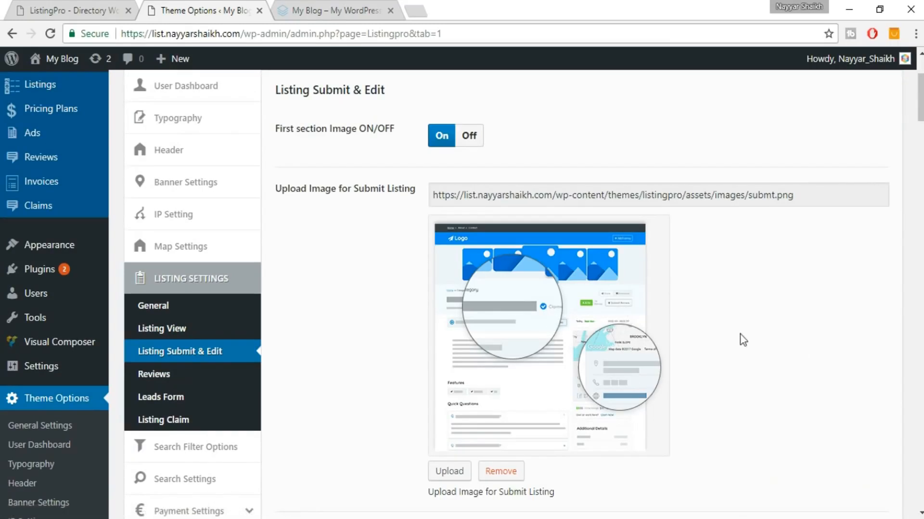
scroll(775, 351, "down", 5)
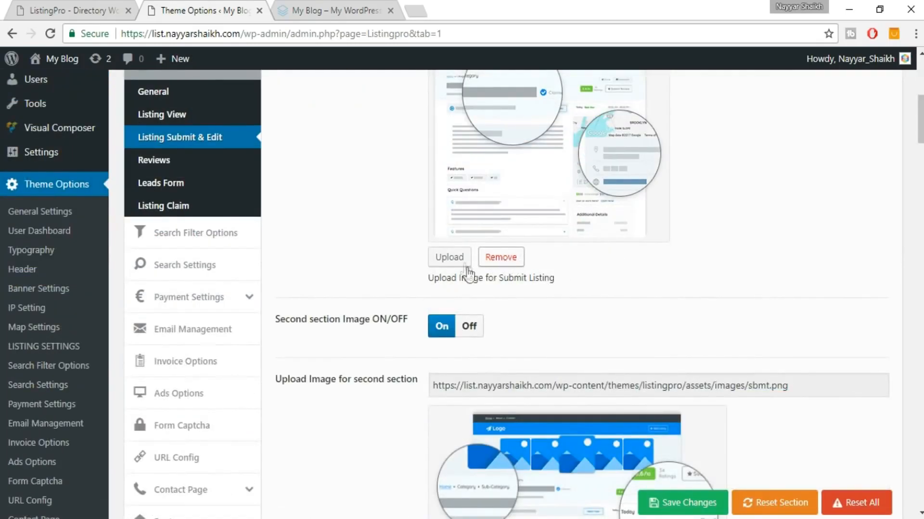
scroll(749, 340, "down", 3)
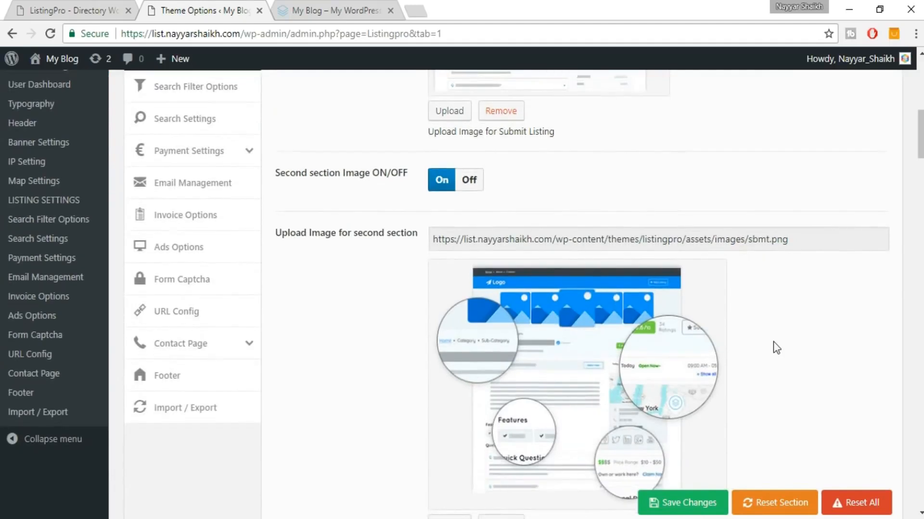
scroll(538, 270, "down", 7)
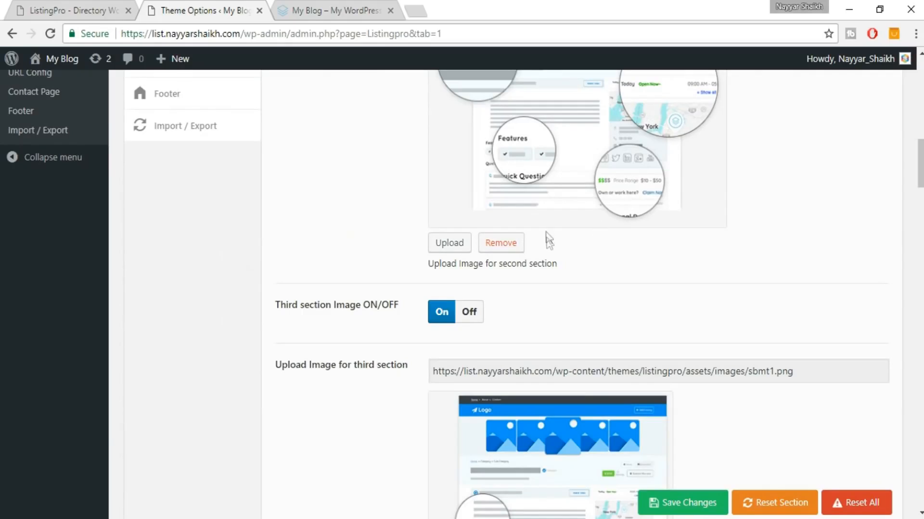
scroll(795, 276, "down", 4)
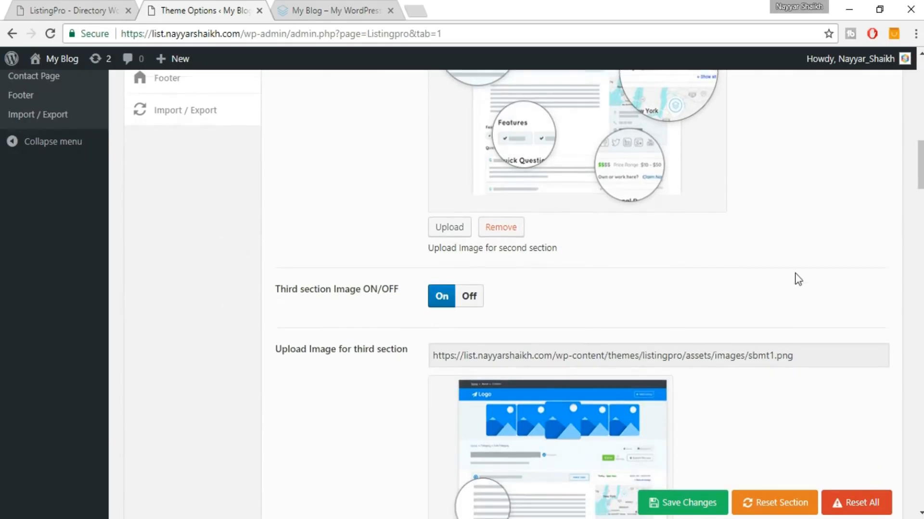
scroll(789, 324, "down", 8)
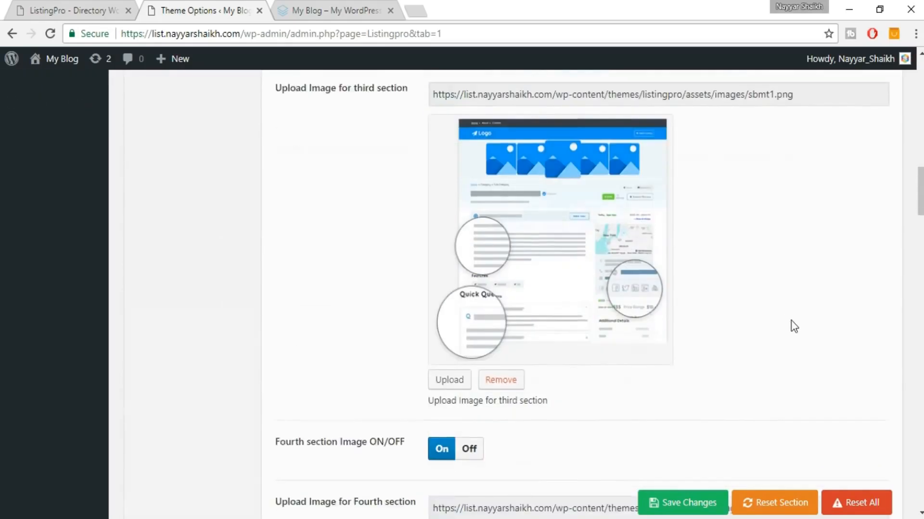
scroll(711, 289, "down", 7)
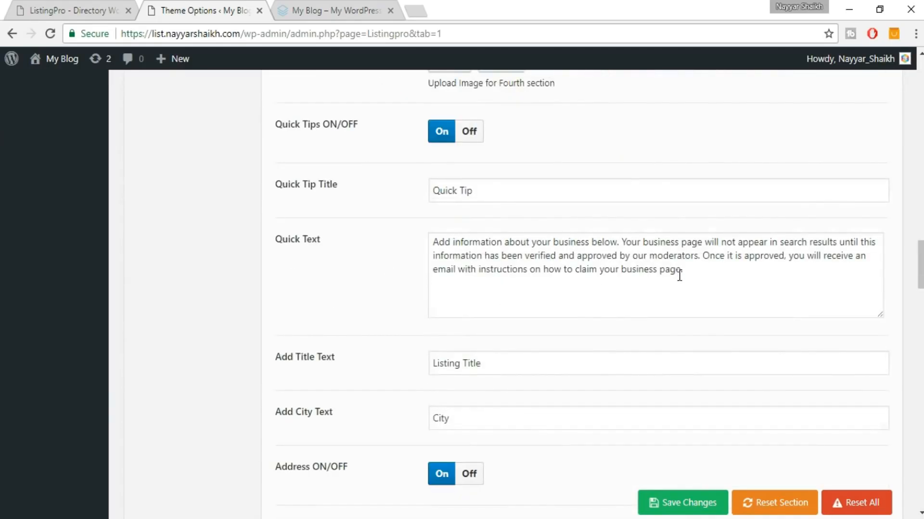
scroll(673, 289, "down", 1)
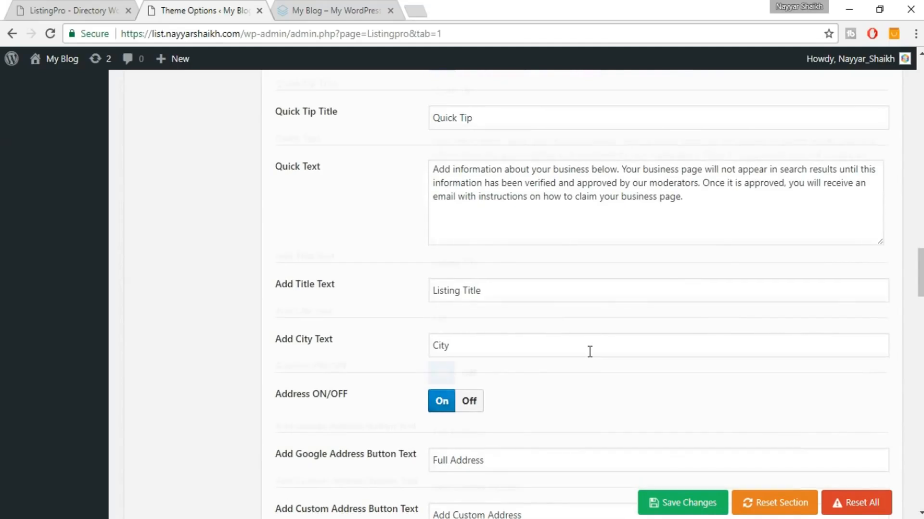
scroll(587, 351, "down", 4)
scroll(591, 358, "down", 15)
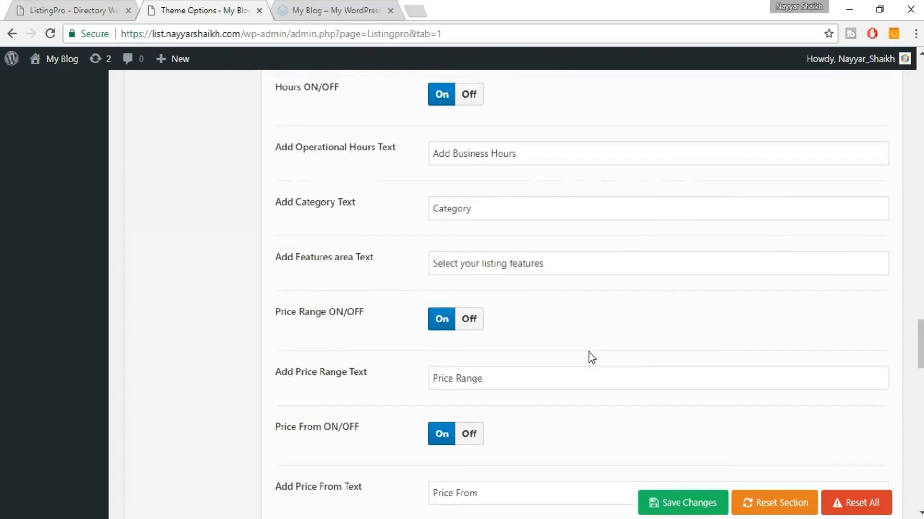
scroll(590, 351, "down", 13)
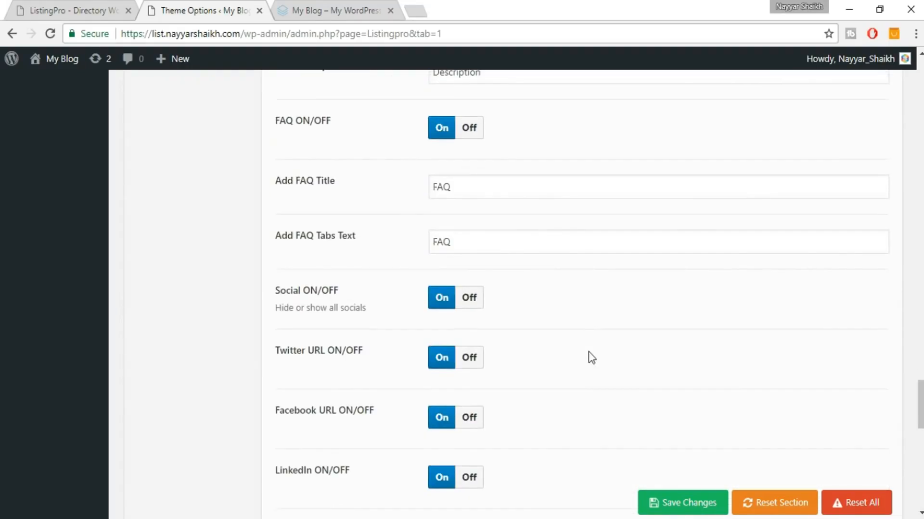
scroll(588, 351, "down", 7)
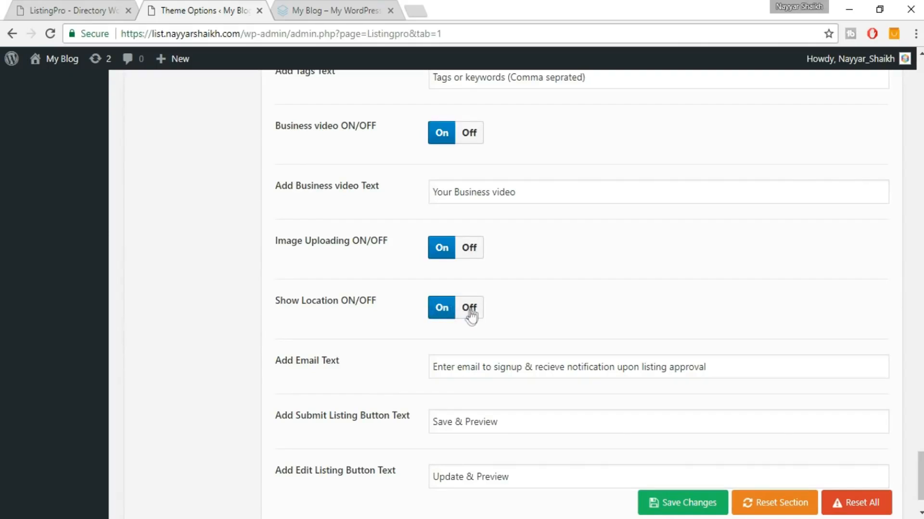
scroll(663, 343, "down", 2)
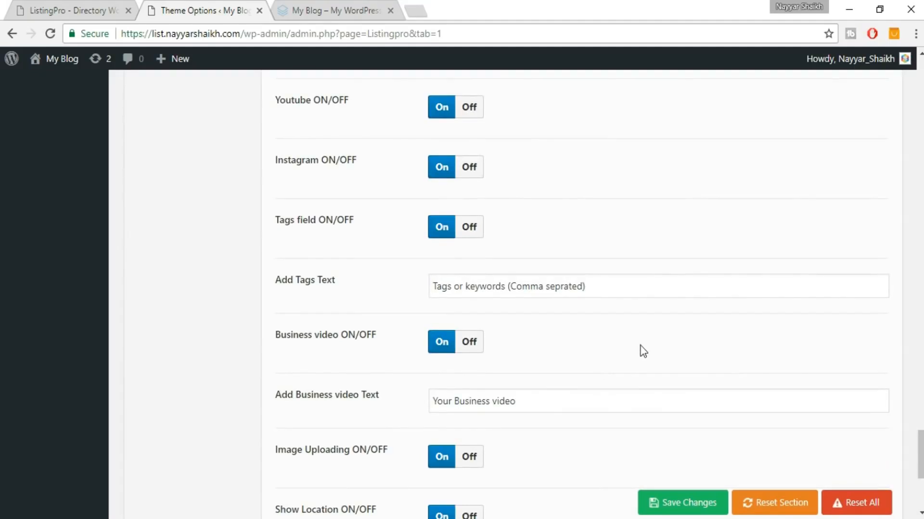
scroll(641, 349, "up", 5)
scroll(643, 350, "up", 5)
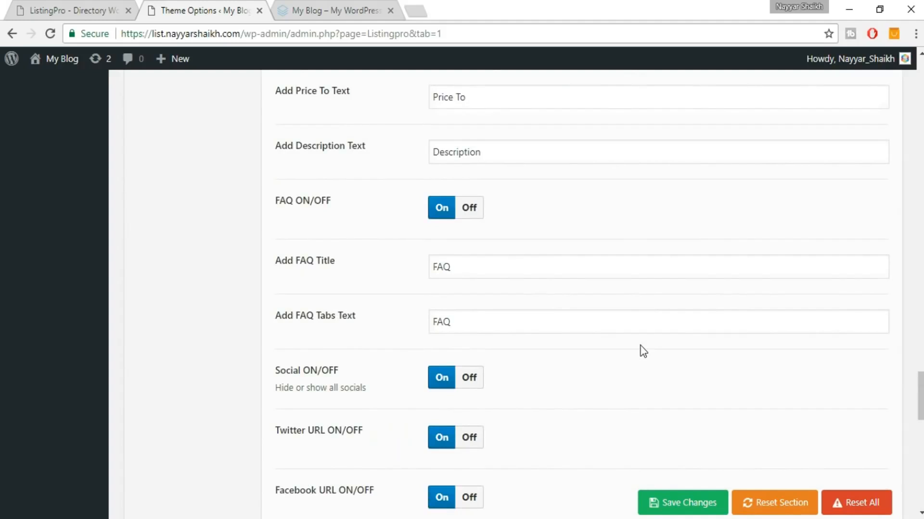
scroll(643, 352, "up", 3)
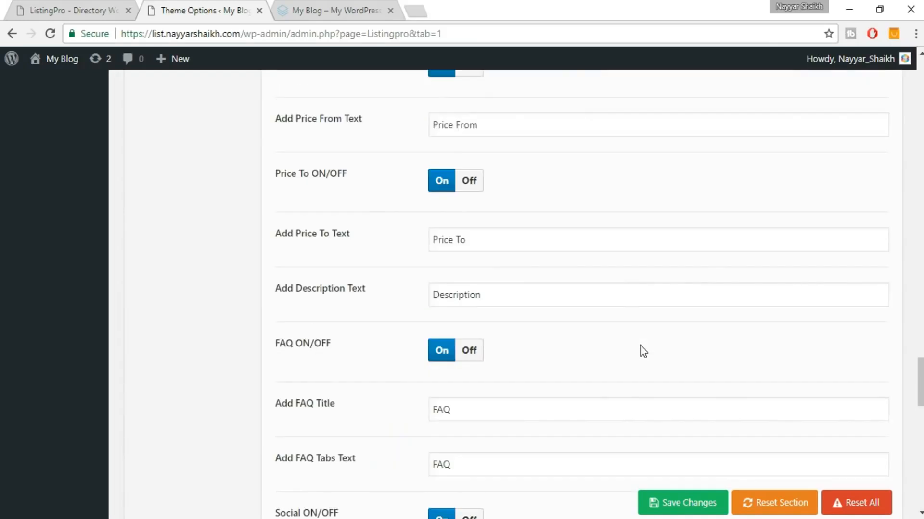
scroll(641, 367, "up", 8)
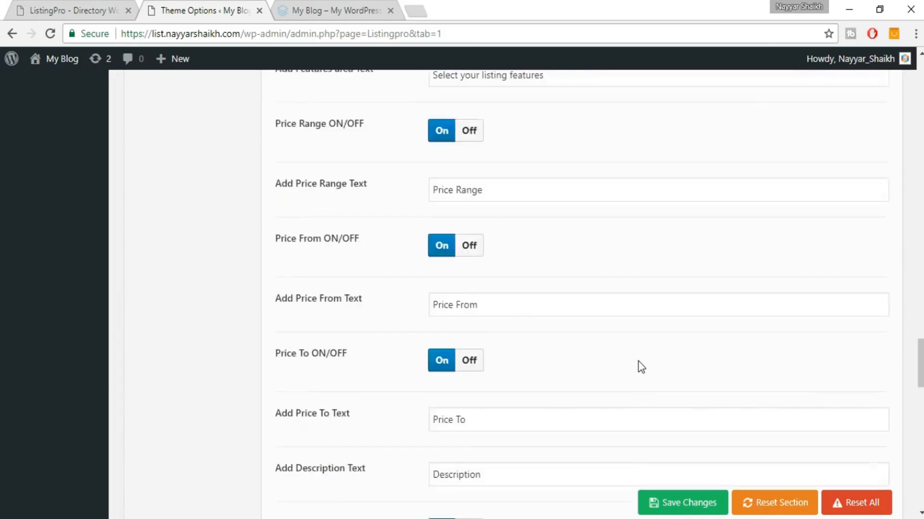
scroll(641, 368, "up", 13)
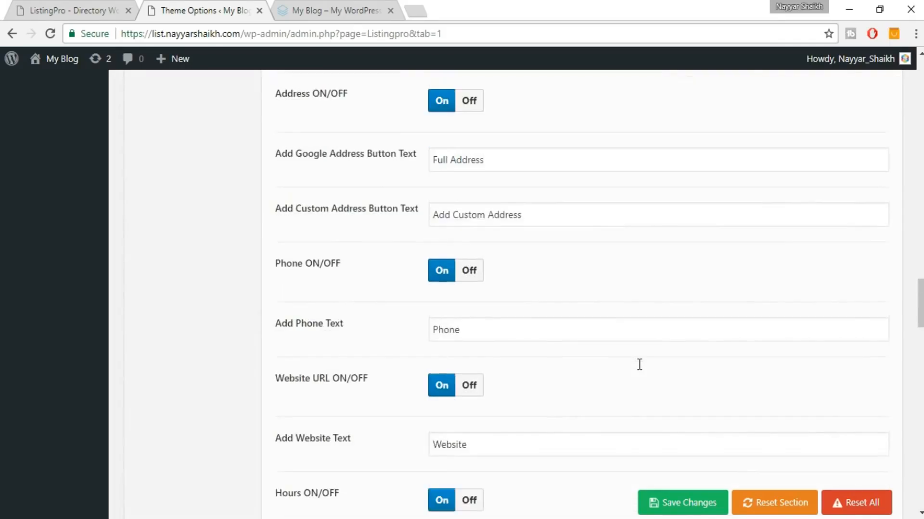
scroll(641, 370, "up", 18)
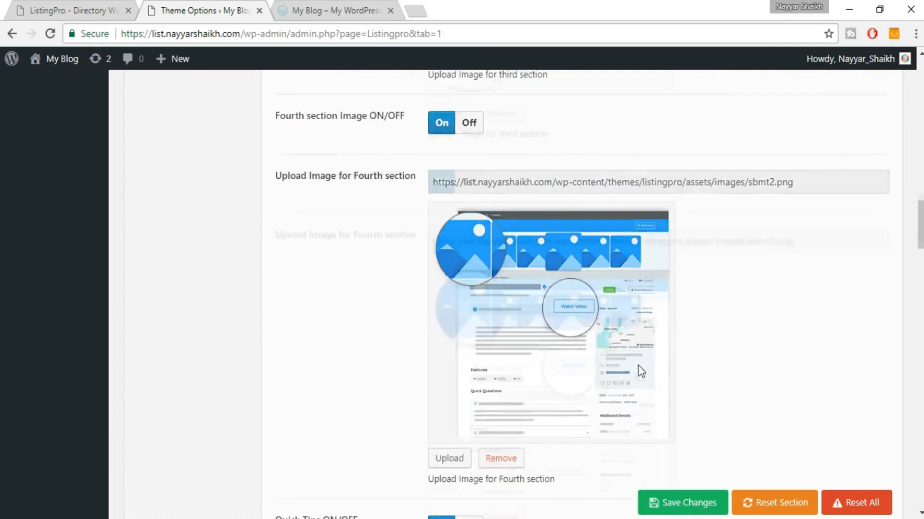
scroll(639, 371, "up", 12)
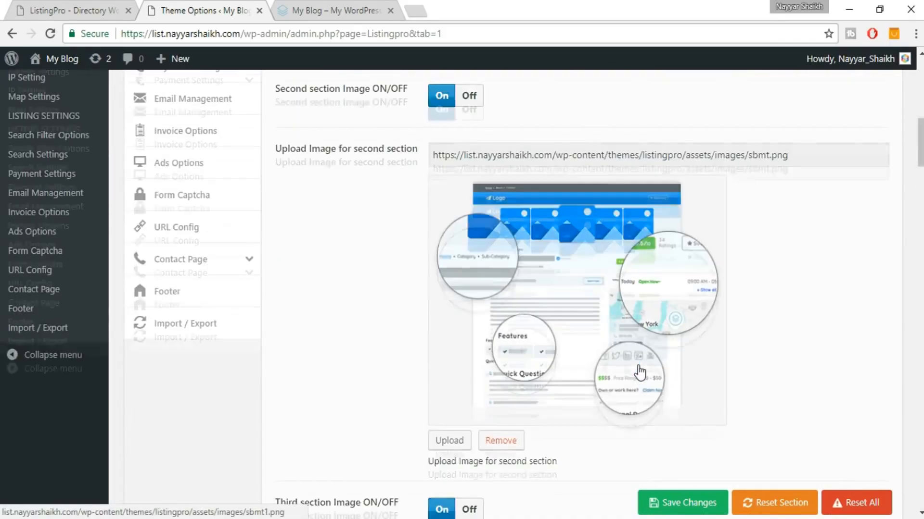
scroll(654, 314, "up", 4)
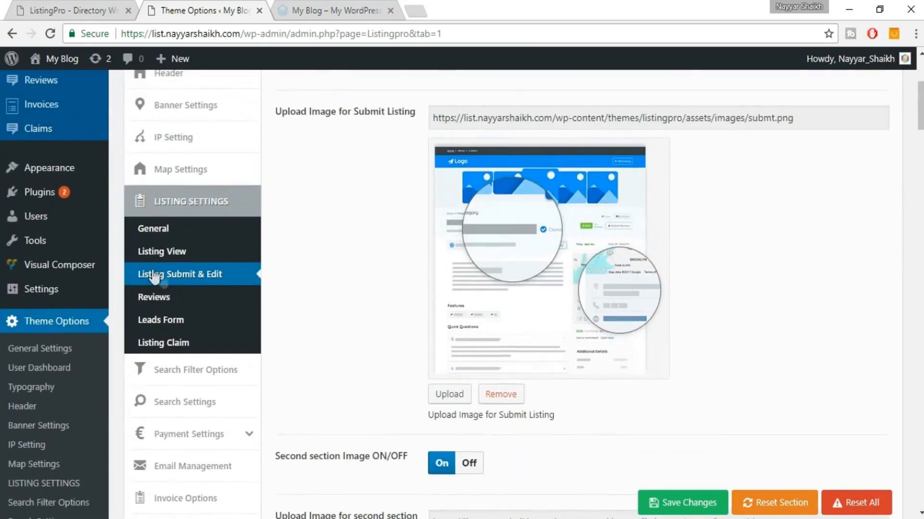
Check the Reviews, Leads Form and Listing Claim settings and save theme options with Claim On.
left_click(163, 301)
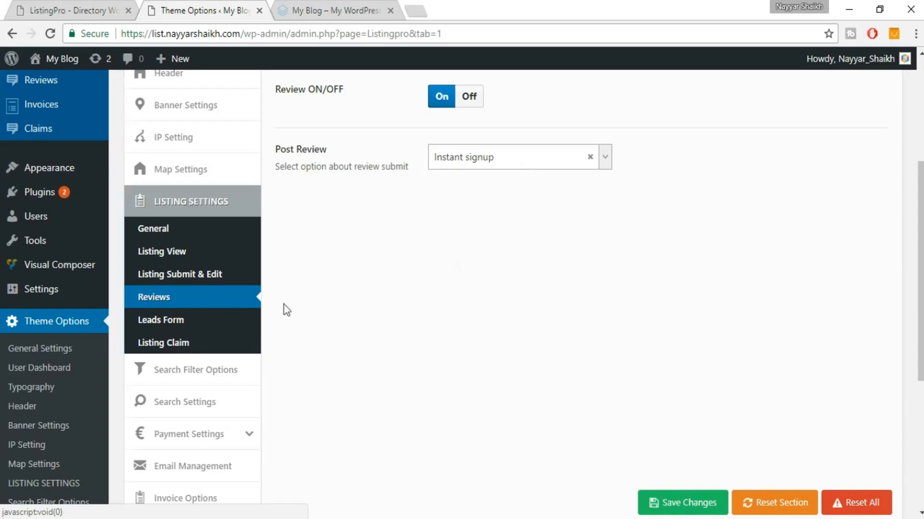
left_click(188, 322)
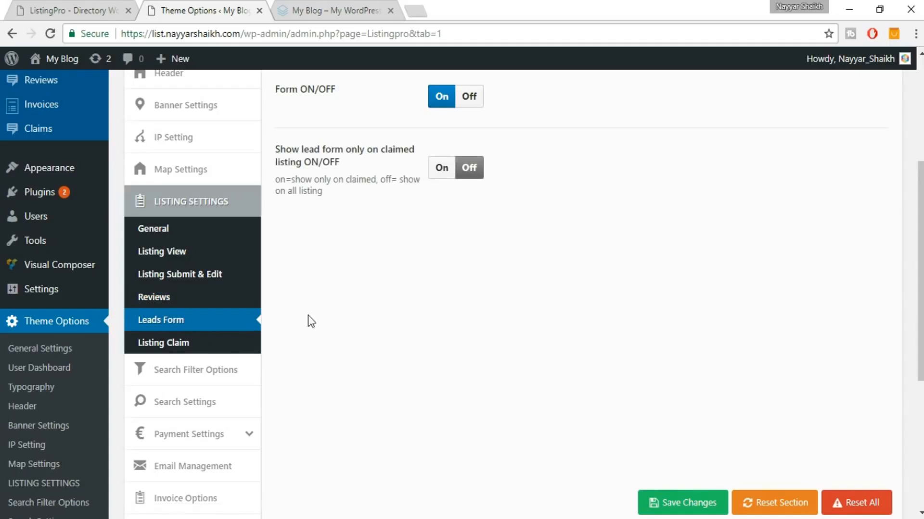
left_click(223, 344)
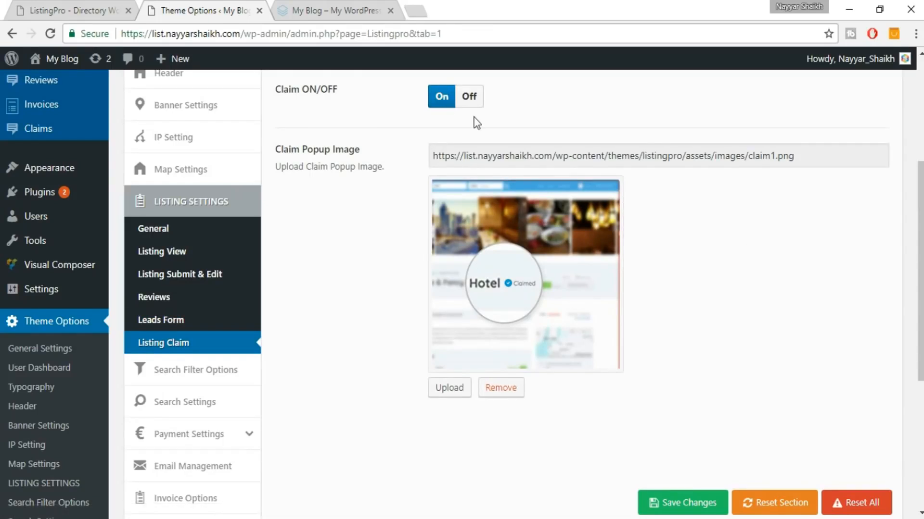
scroll(571, 163, "up", 3)
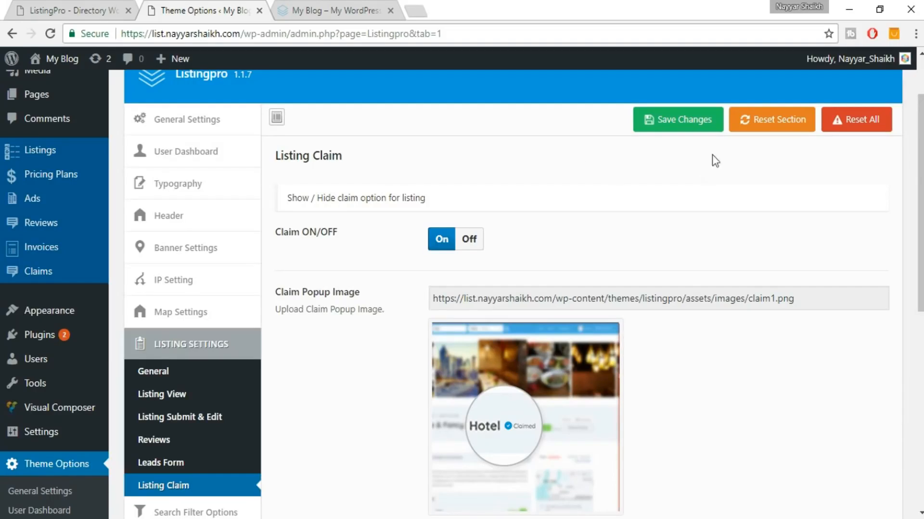
left_click(674, 124)
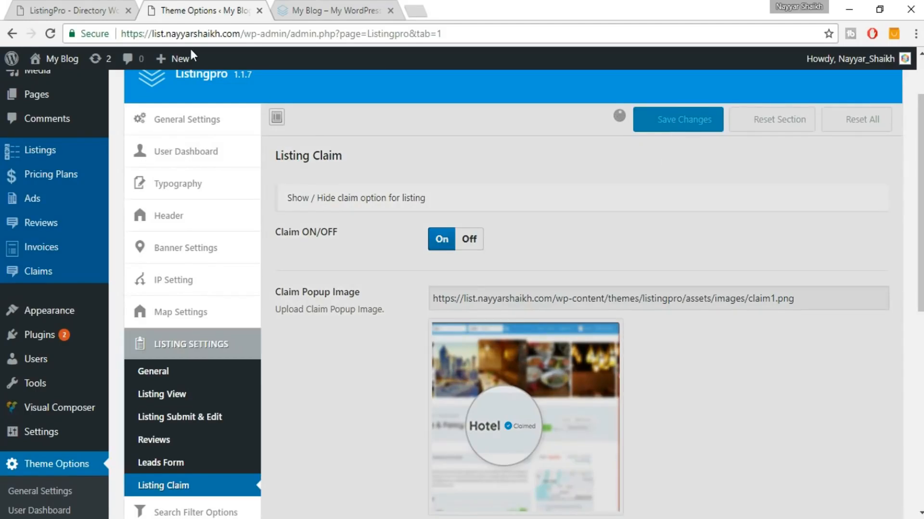
left_click(47, 2)
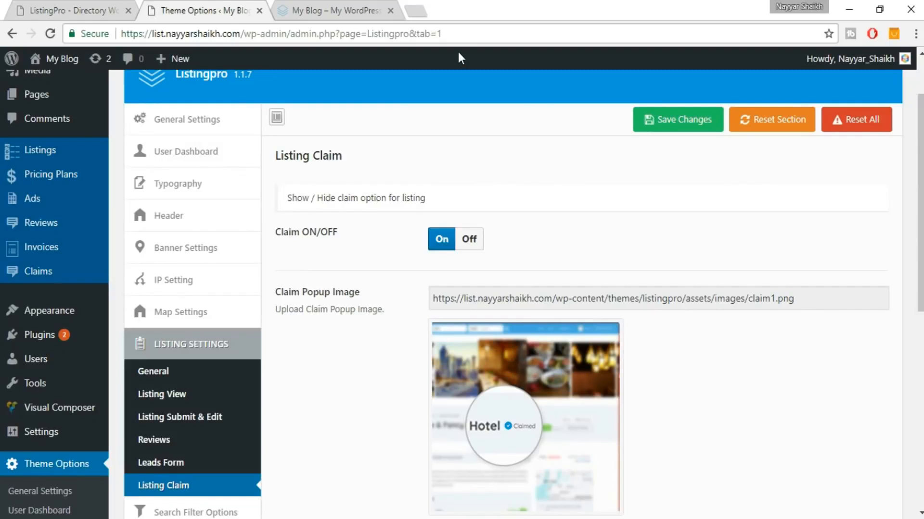
Reload the My Blog front page, compare it with the ListingPro demo home page, then return to Theme Options.
left_click(332, 7)
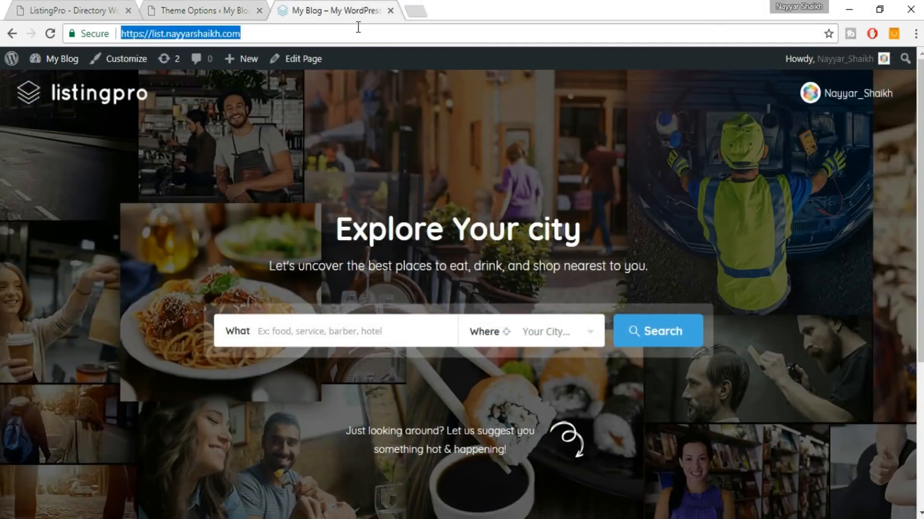
key("Return")
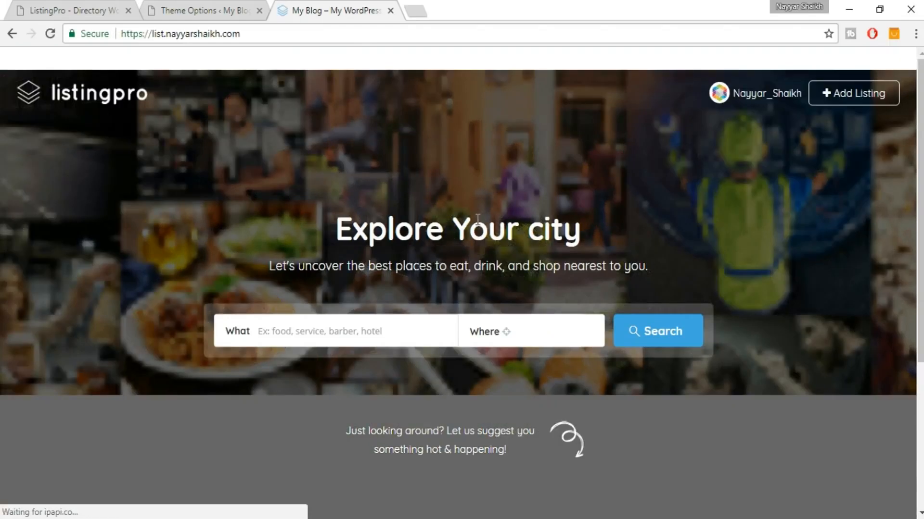
scroll(478, 220, "down", 5)
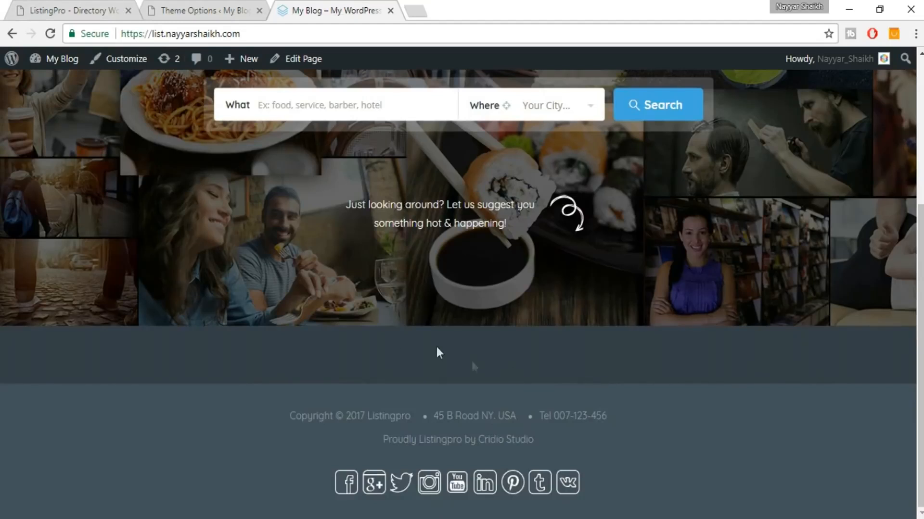
left_click(102, 1)
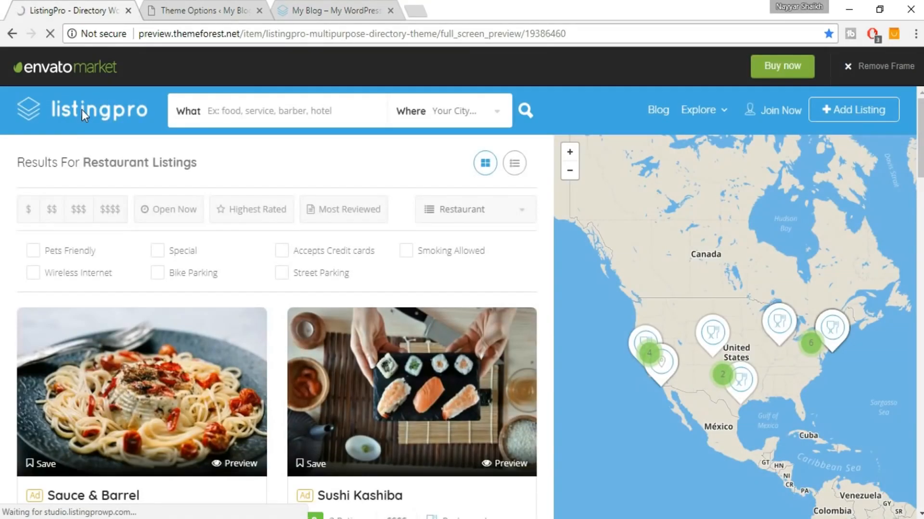
left_click(83, 116)
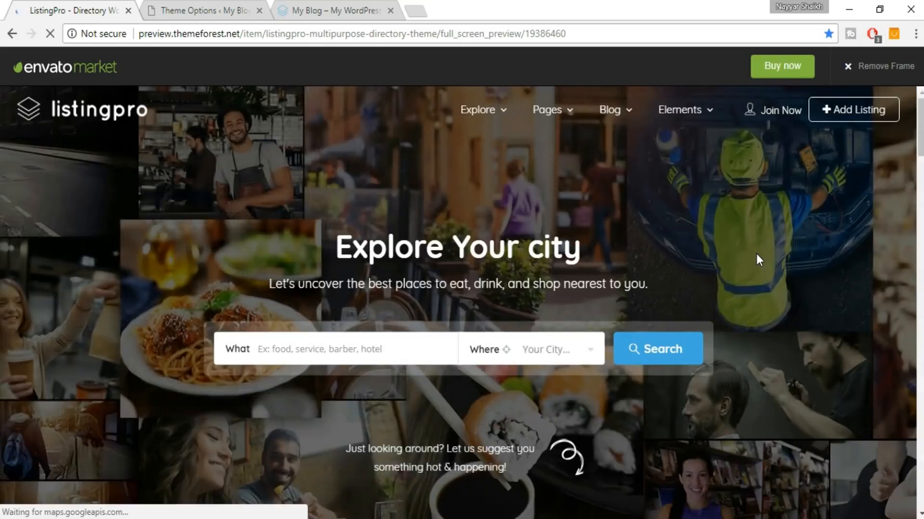
scroll(756, 259, "down", 5)
scroll(755, 255, "up", 3)
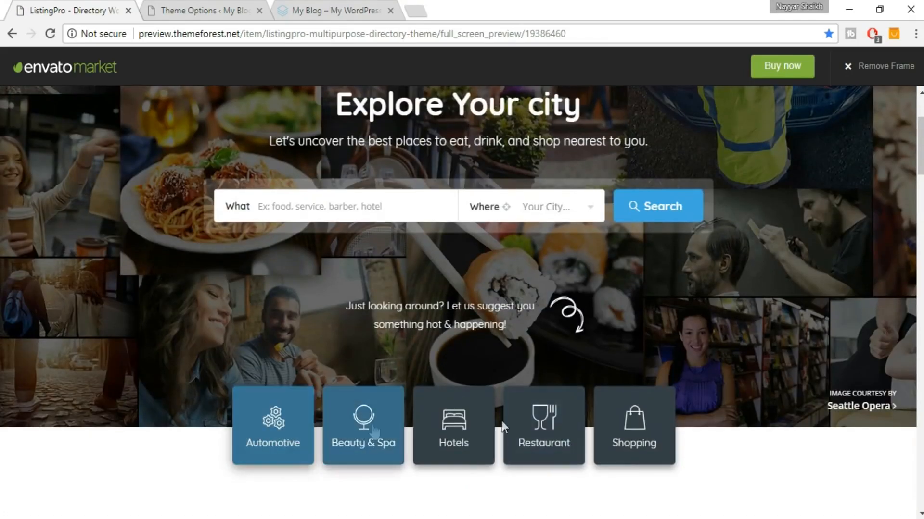
scroll(614, 278, "up", 3)
left_click(333, 6)
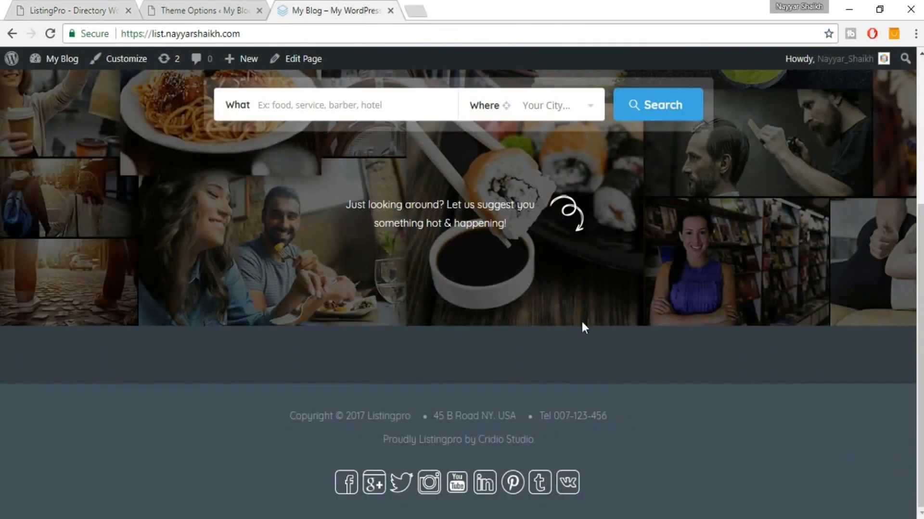
left_click(166, 10)
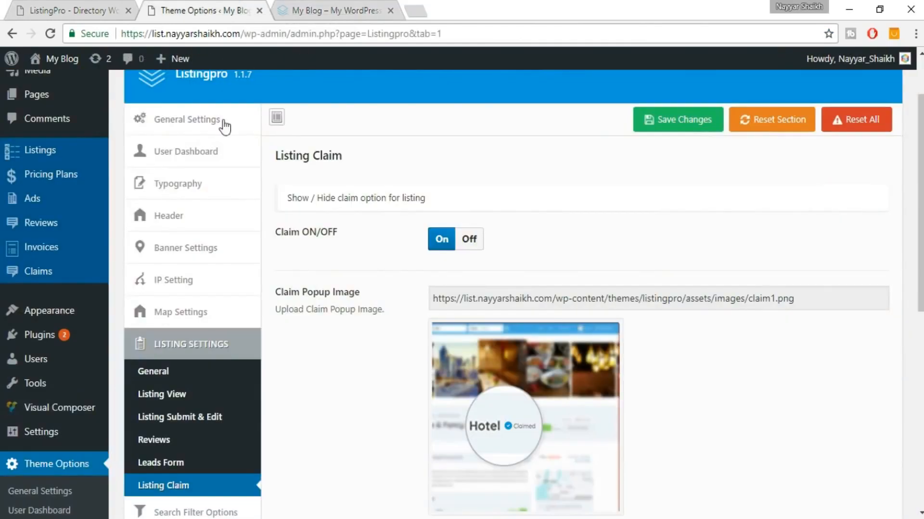
scroll(364, 215, "down", 3)
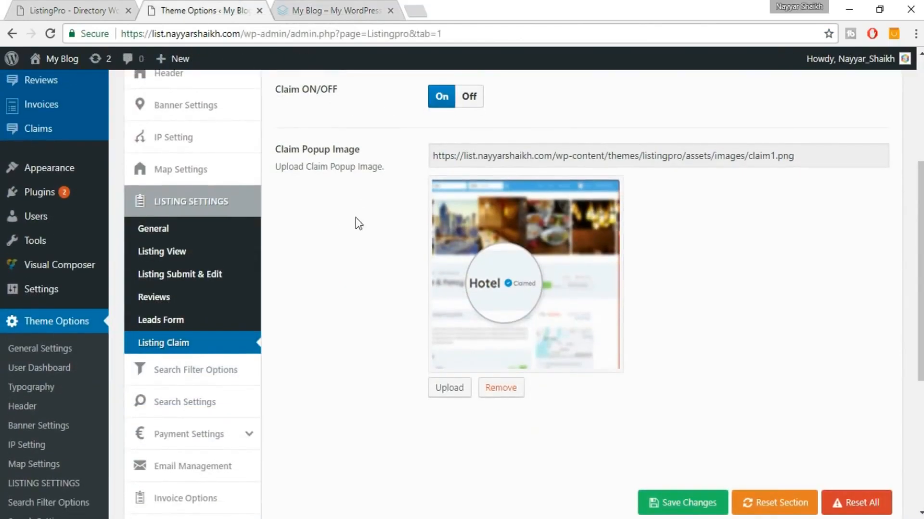
Open Banner Settings and review the banner height 610 and Home Banner Image URL.
left_click(206, 115)
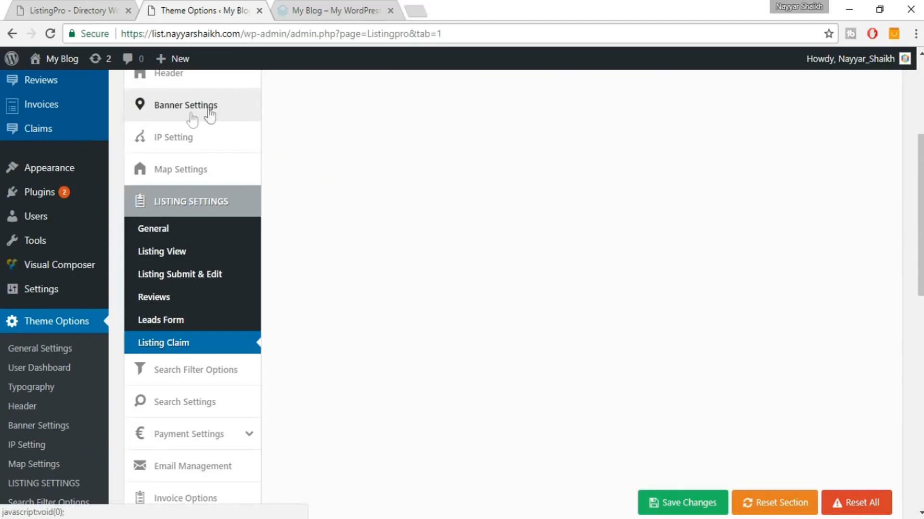
scroll(742, 252, "up", 3)
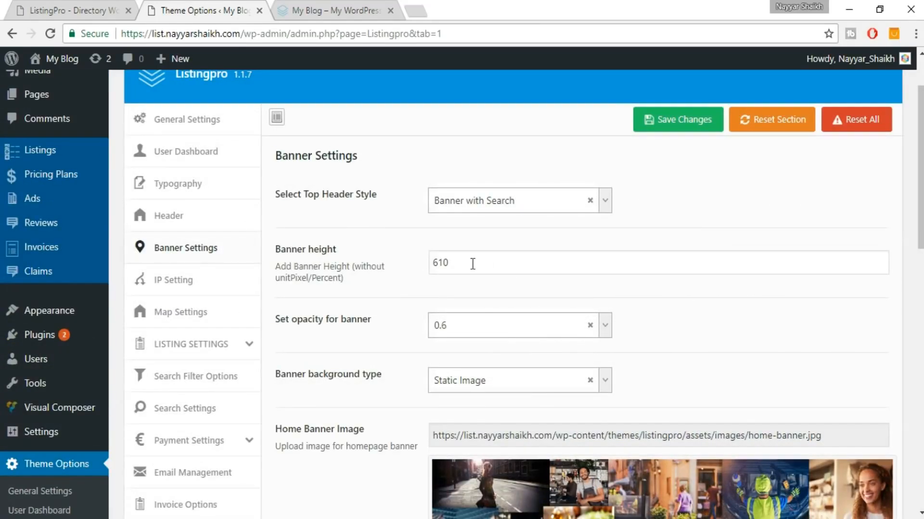
double_click(453, 263)
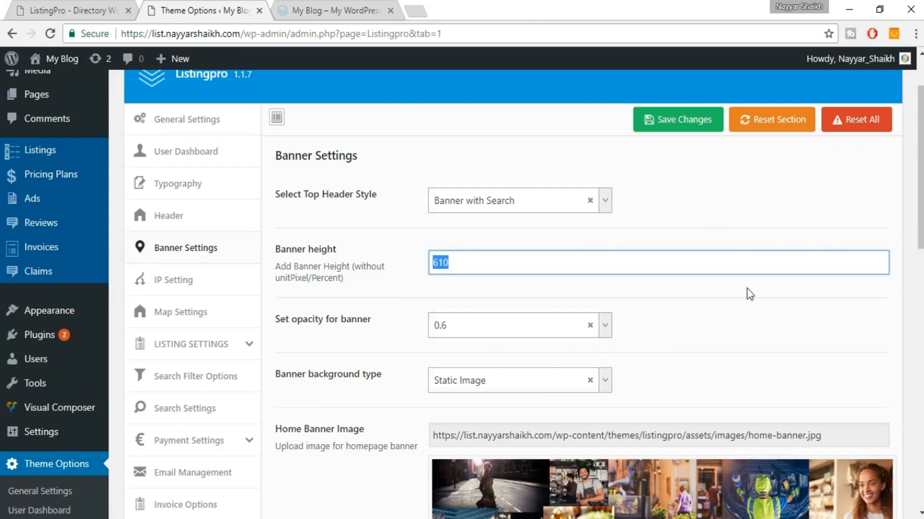
scroll(740, 314, "down", 3)
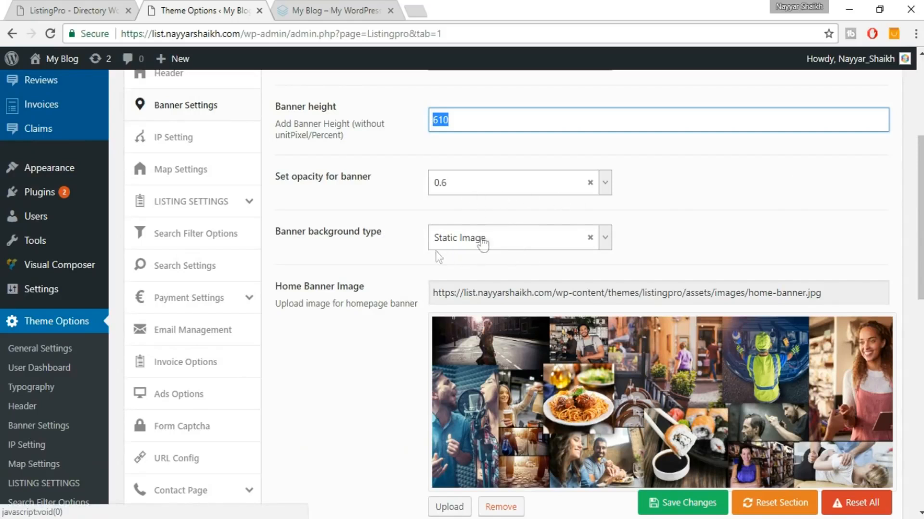
scroll(528, 187, "down", 1)
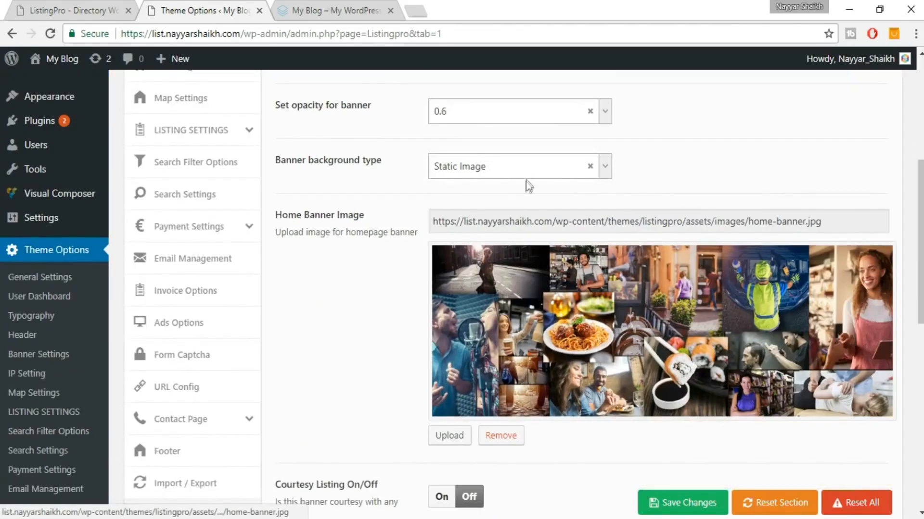
triple_click(533, 222)
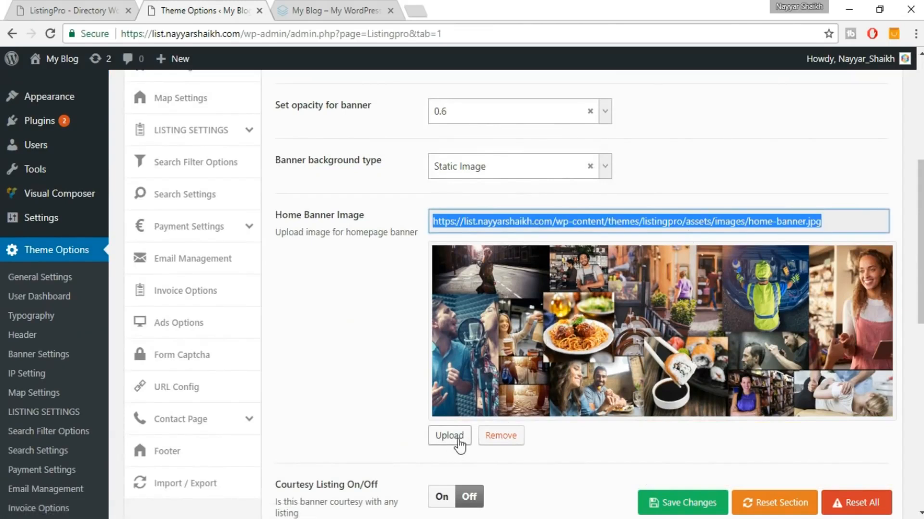
scroll(695, 382, "down", 3)
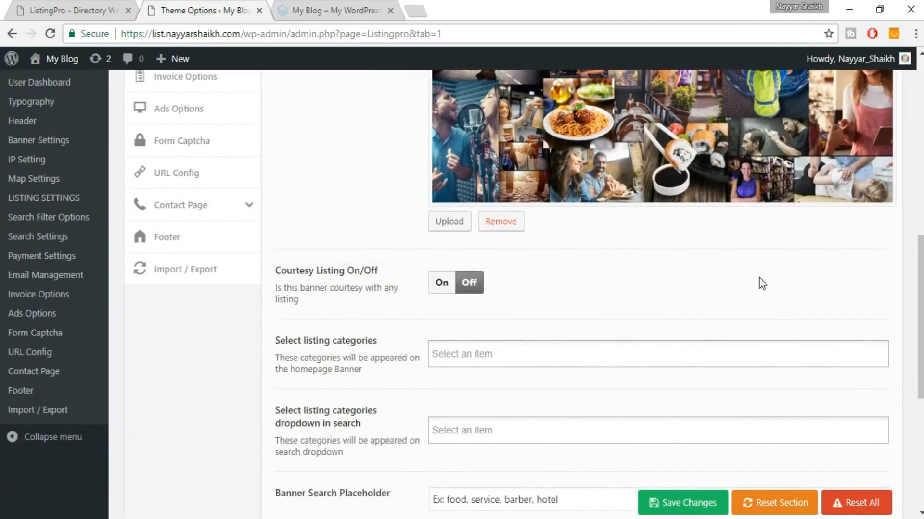
scroll(758, 281, "down", 1)
Add Hotels, Restaurants, Services and Shopping as the homepage banner categories.
left_click(471, 275)
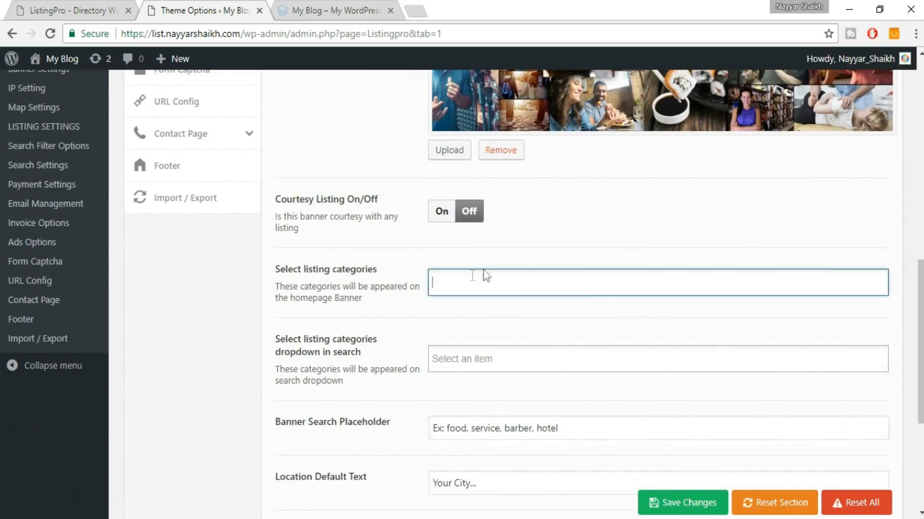
left_click(505, 308)
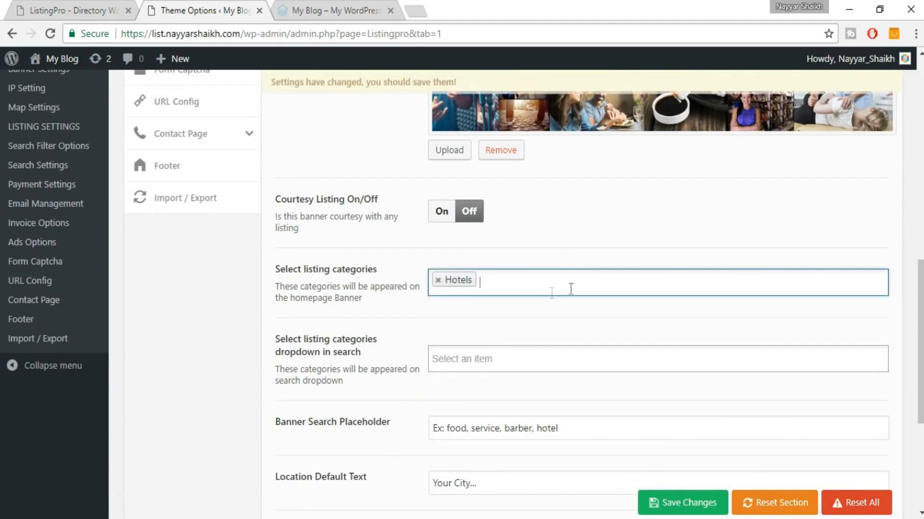
left_click(552, 289)
left_click(542, 310)
left_click(574, 289)
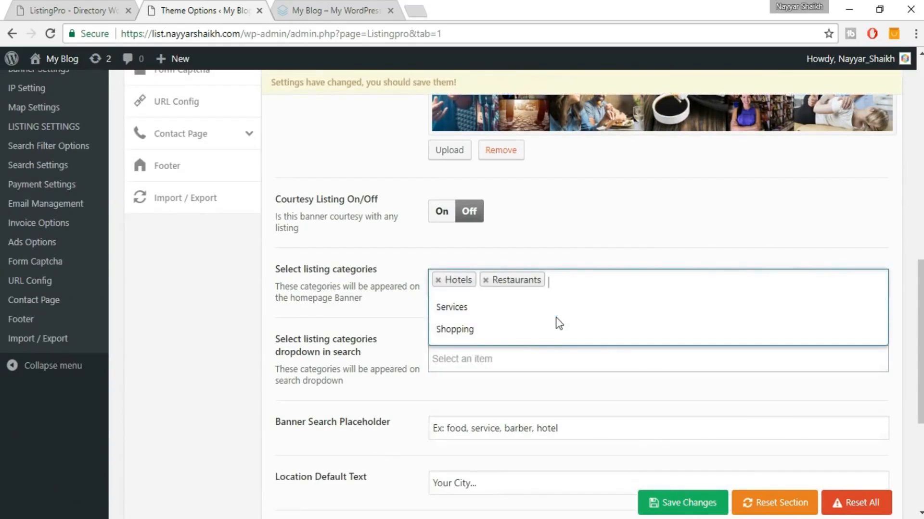
left_click(557, 310)
left_click(619, 283)
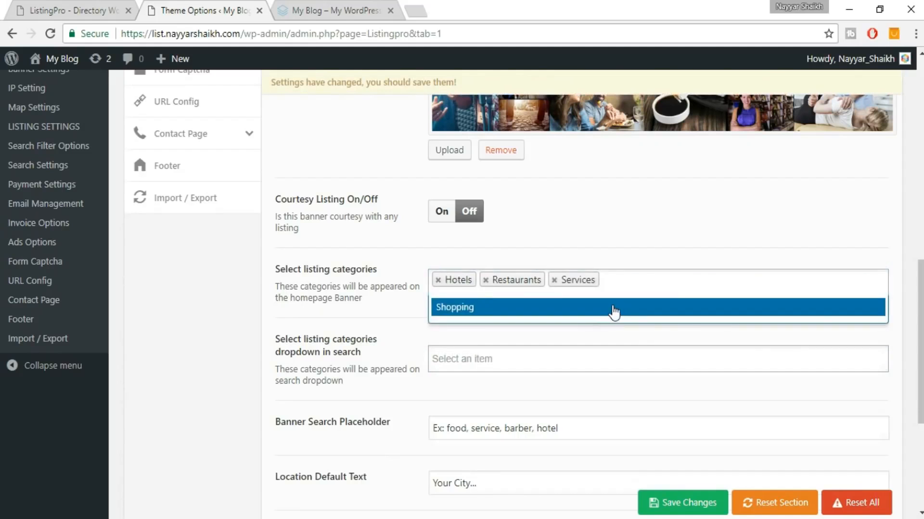
left_click(612, 313)
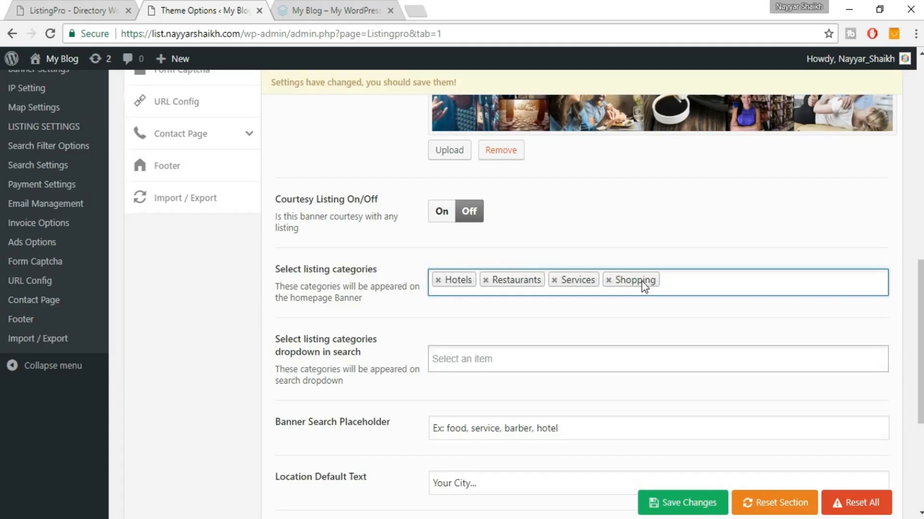
scroll(653, 308, "down", 2)
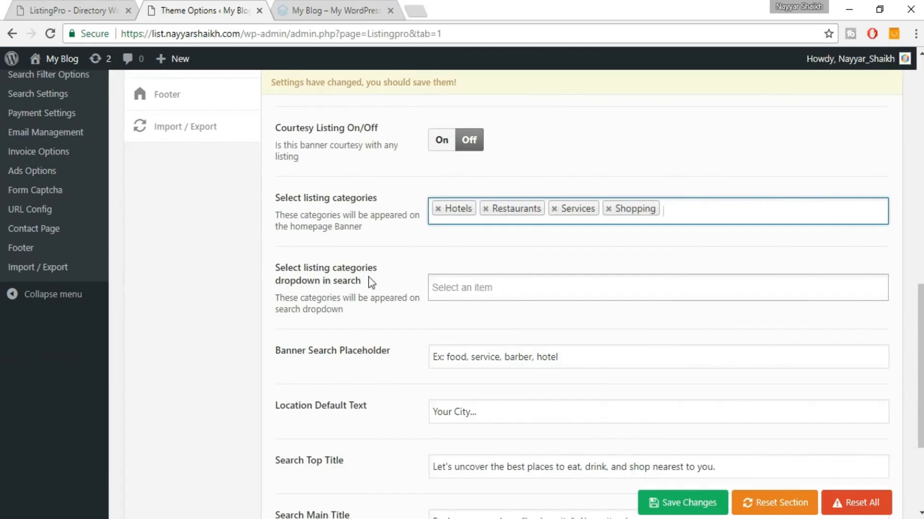
Check which categories the demo's What search dropdown offers.
left_click(83, 5)
left_click(307, 355)
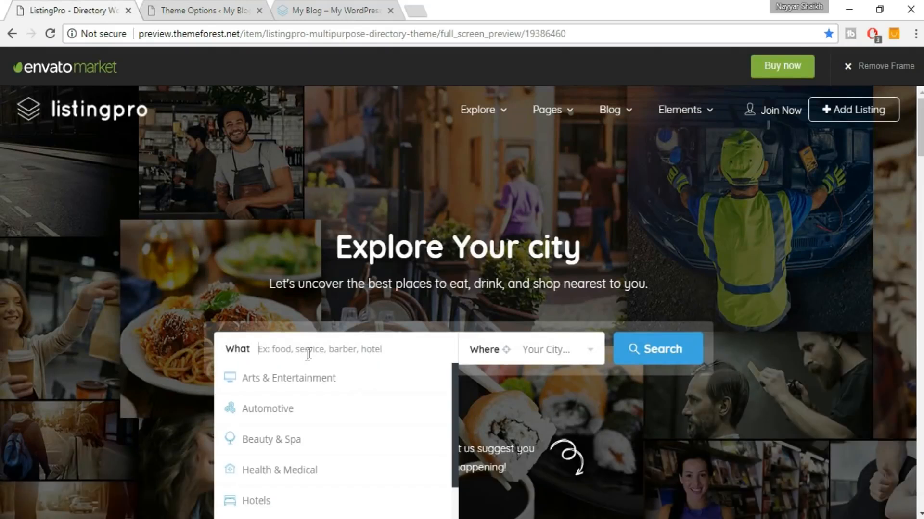
scroll(353, 348, "down", 2)
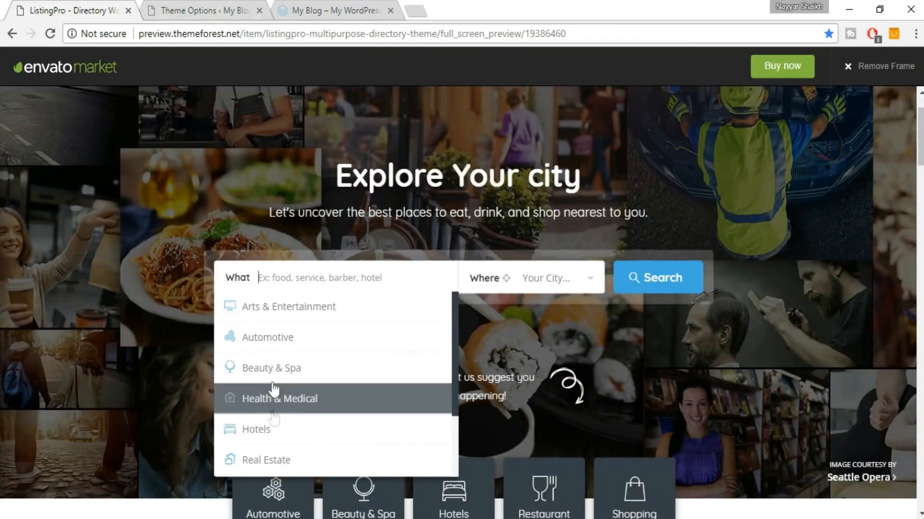
Add Hotels, Restaurants, Services and Shopping to the search dropdown categories.
left_click(185, 10)
left_click(467, 286)
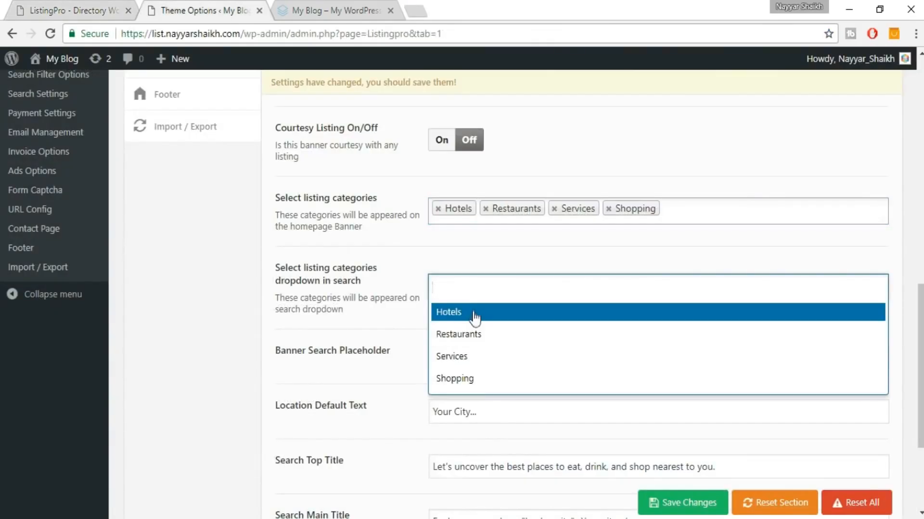
left_click(474, 312)
left_click(559, 298)
left_click(518, 319)
left_click(573, 292)
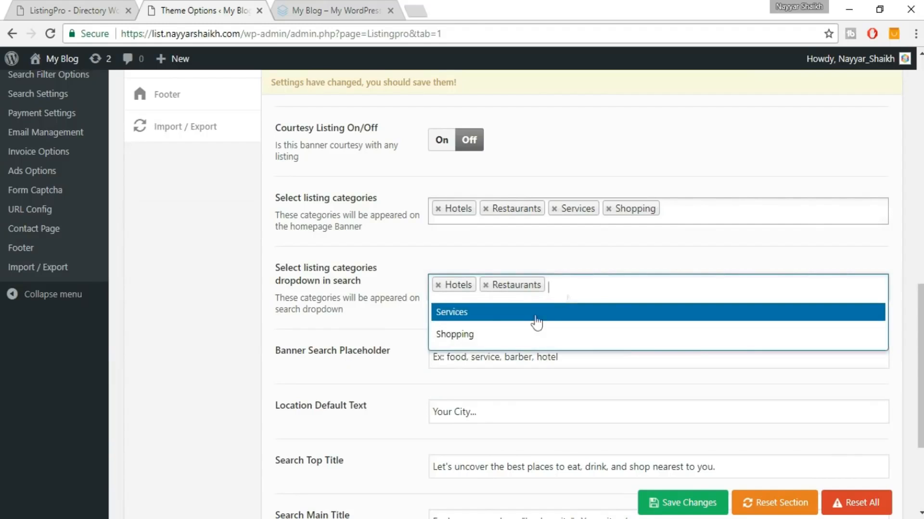
left_click(582, 308)
left_click(567, 315)
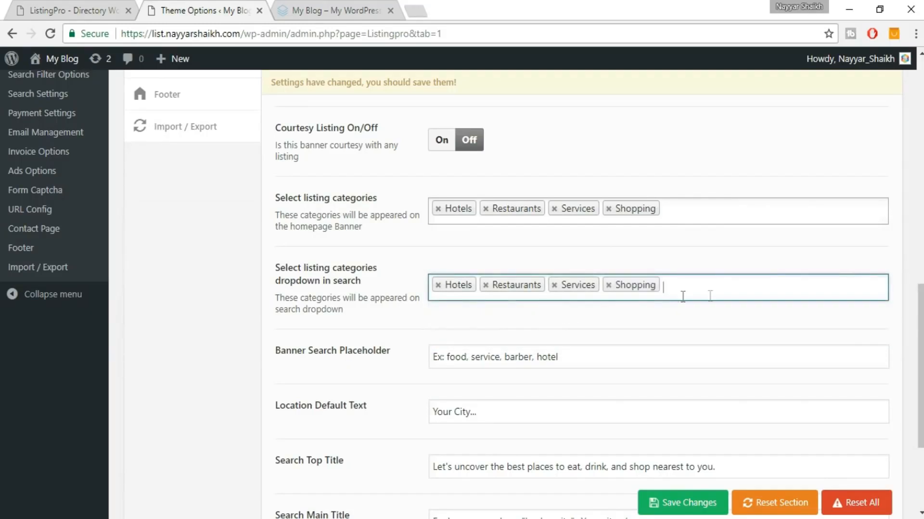
Recheck the demo's search, then save the banner settings.
scroll(527, 289, "down", 3)
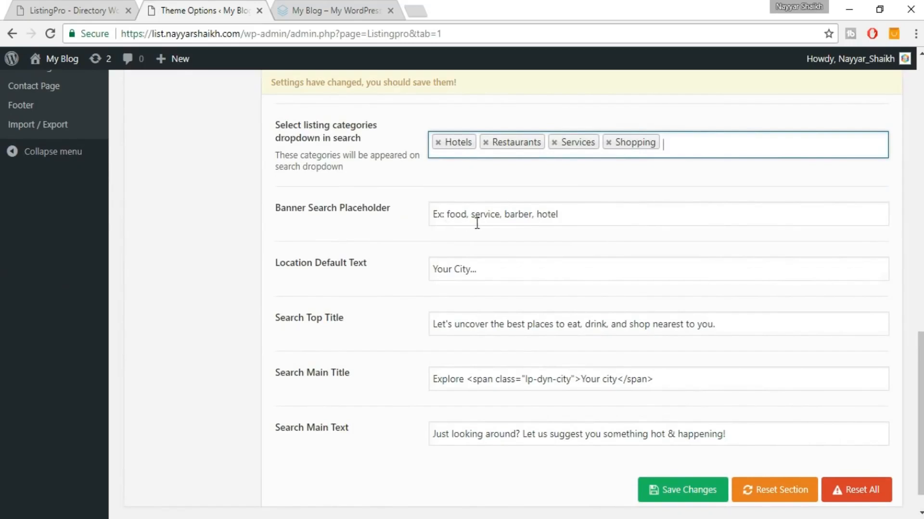
left_click(97, 4)
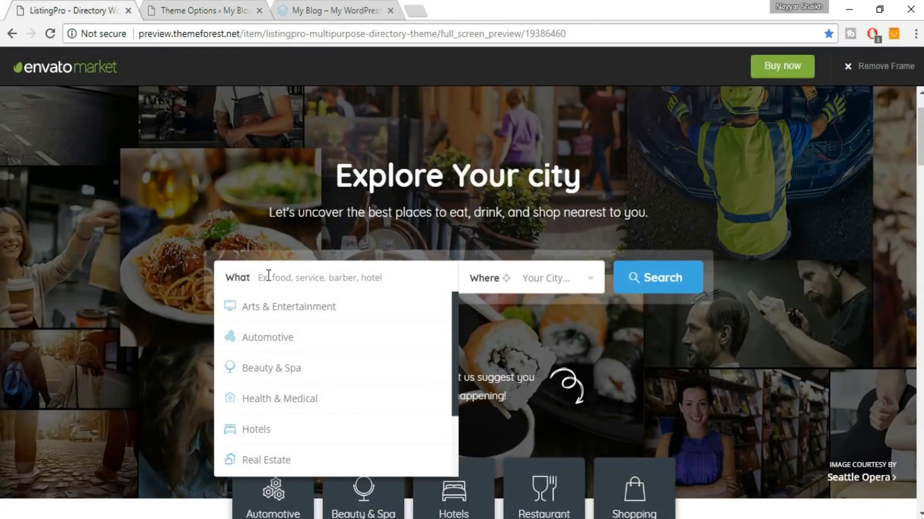
left_click(373, 240)
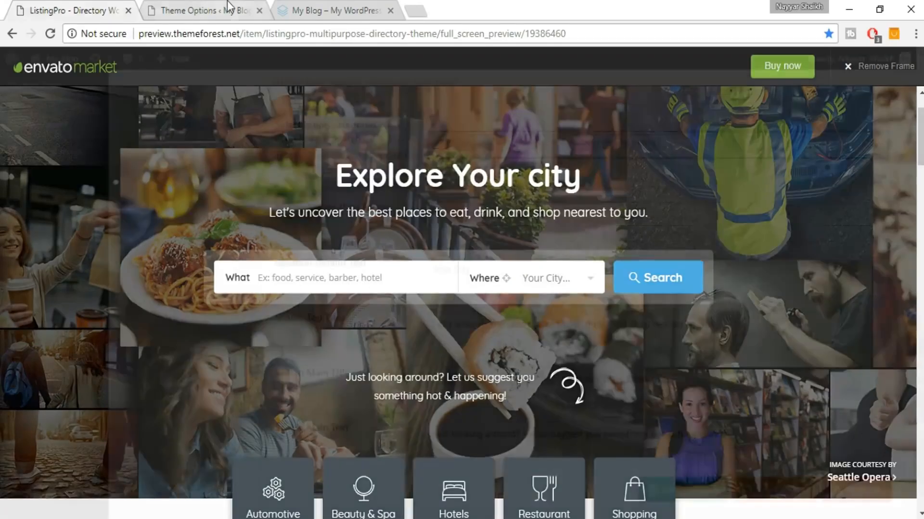
left_click(235, 7)
scroll(777, 274, "down", 1)
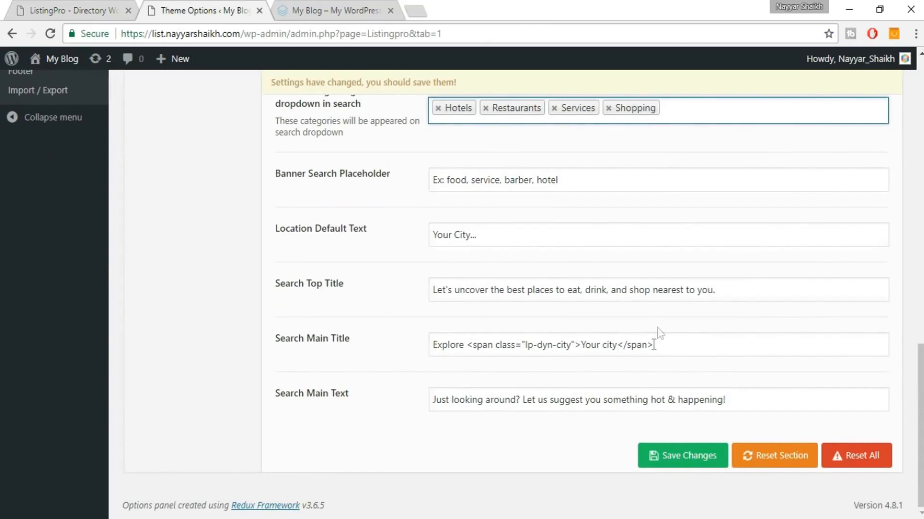
left_click(686, 469)
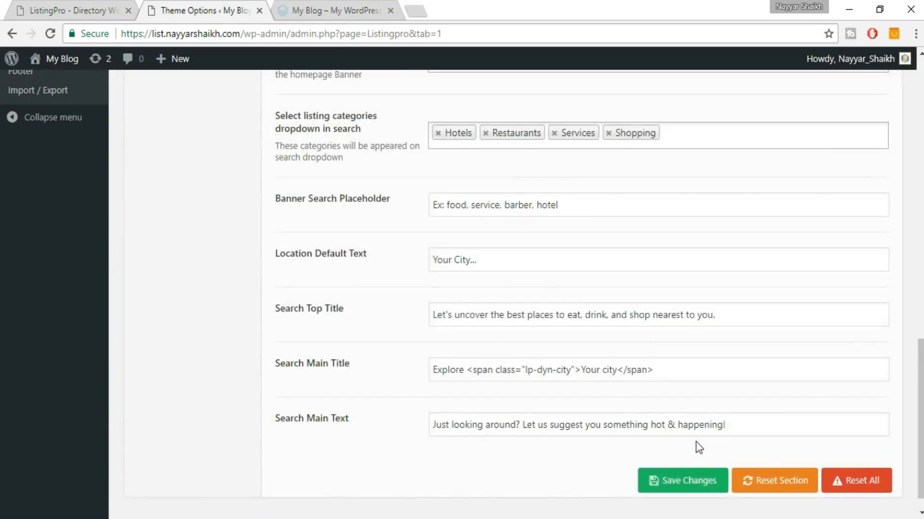
scroll(698, 448, "up", 10)
Reload the live home page and check the Hotels, Restaurants, Services and Shopping tiles.
left_click(334, 10)
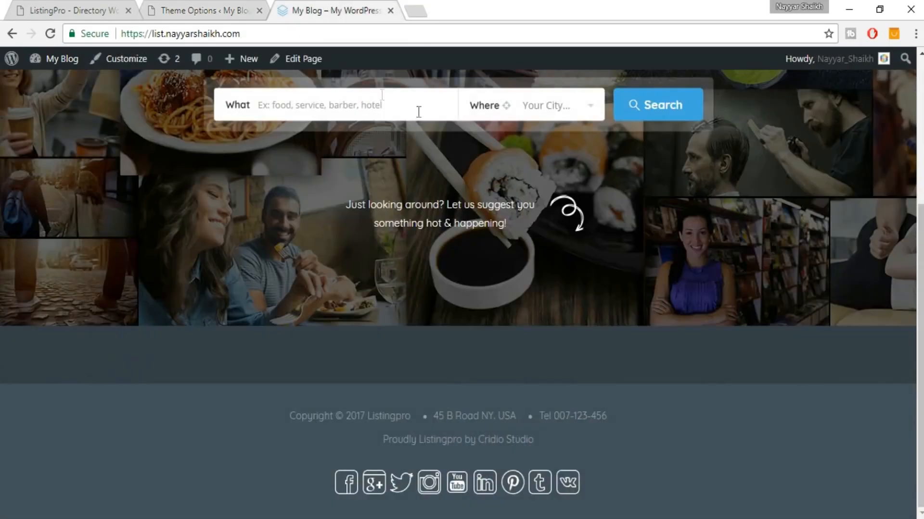
left_click(52, 38)
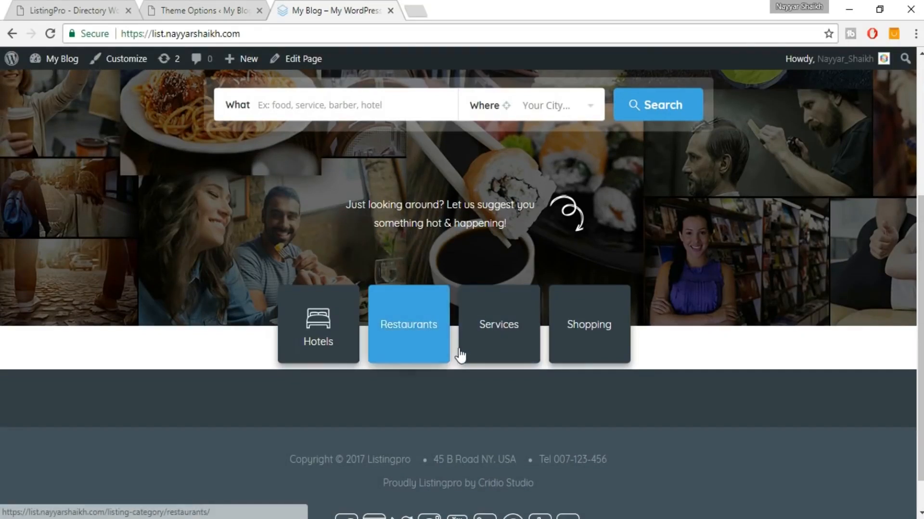
scroll(461, 356, "up", 1)
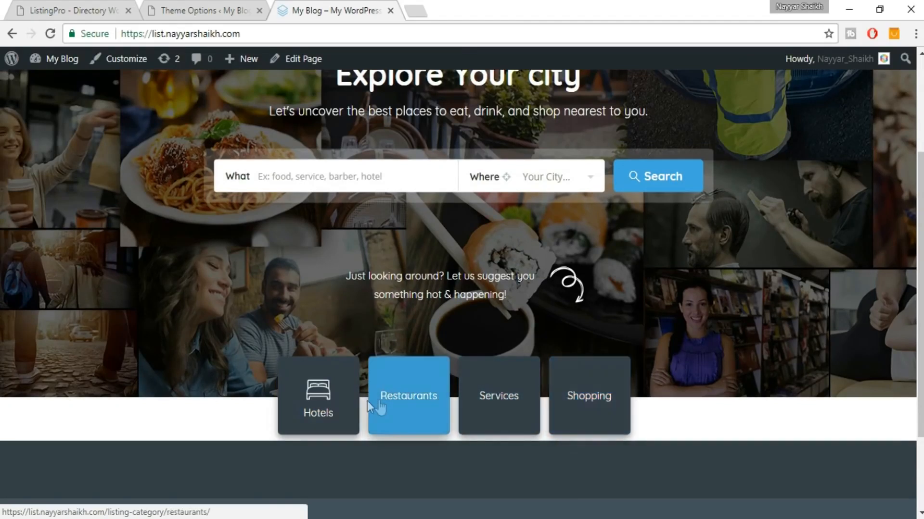
scroll(660, 400, "up", 2)
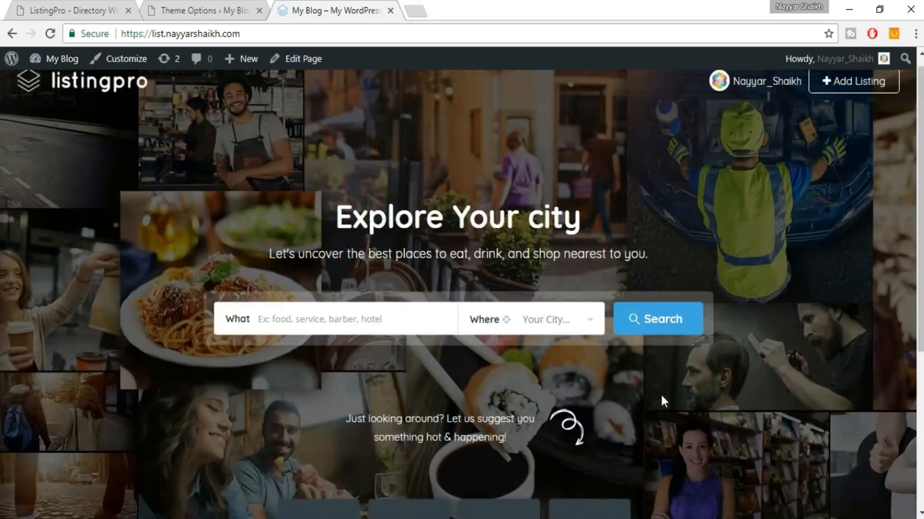
scroll(661, 400, "down", 2)
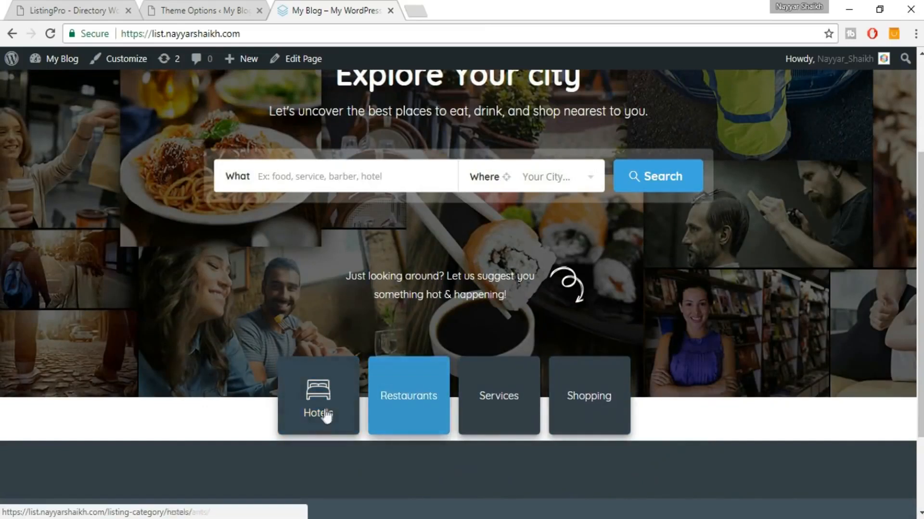
scroll(397, 167, "up", 2)
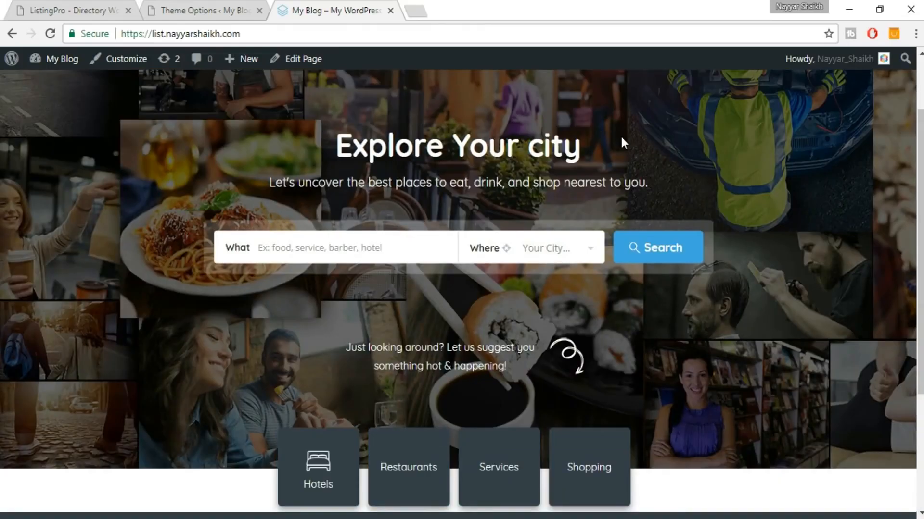
scroll(436, 144, "down", 2)
Compare the demo's Happening Cities section and revisit the banner settings.
left_click(4, 7)
left_click(81, 6)
left_click(82, 8)
scroll(623, 361, "down", 10)
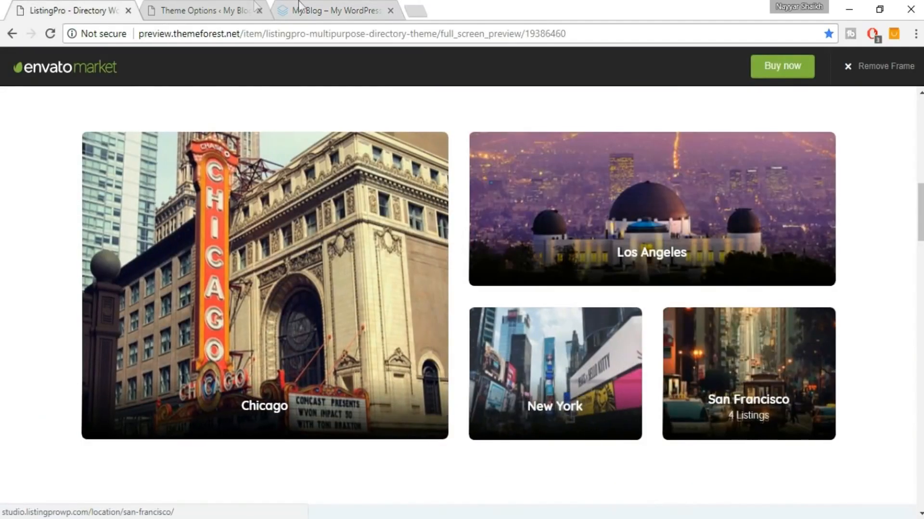
left_click(356, 9)
left_click(215, 5)
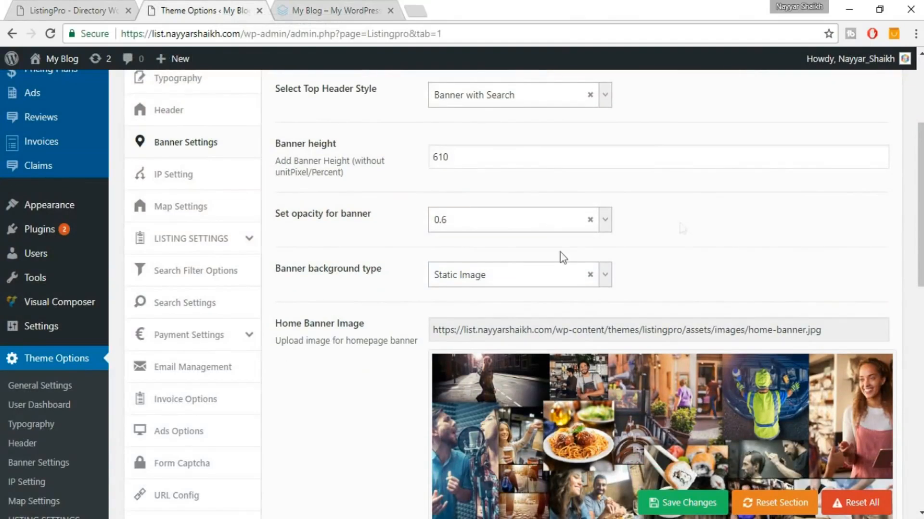
scroll(561, 259, "up", 1)
scroll(633, 248, "down", 3)
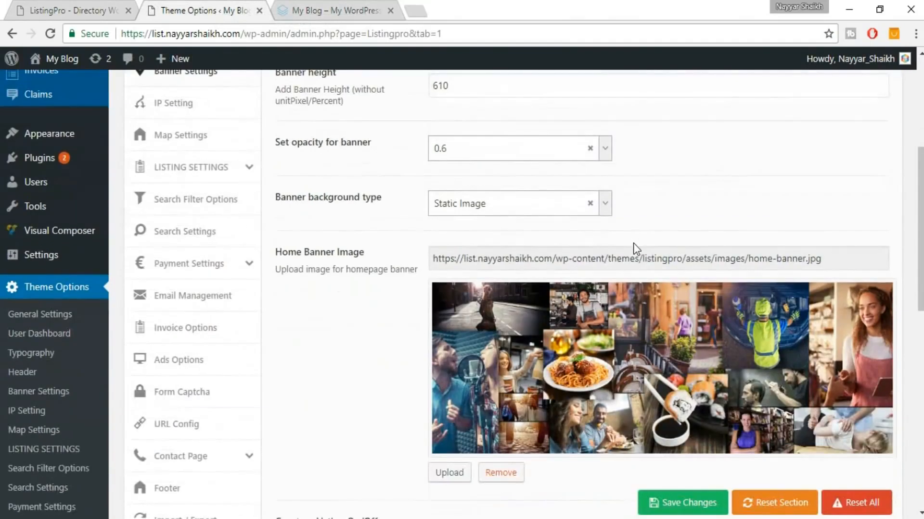
scroll(517, 173, "up", 1)
Back on the live home page, bring up link options for Edit Page.
left_click(337, 10)
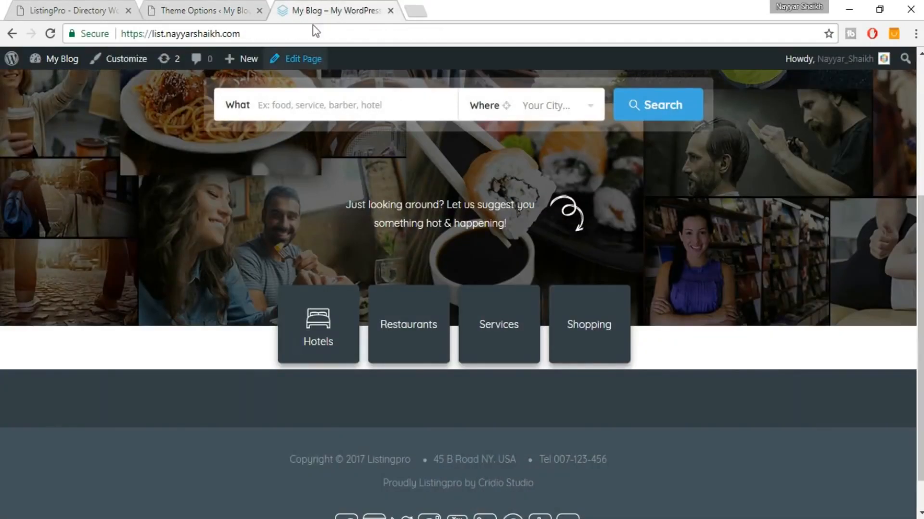
scroll(379, 179, "up", 5)
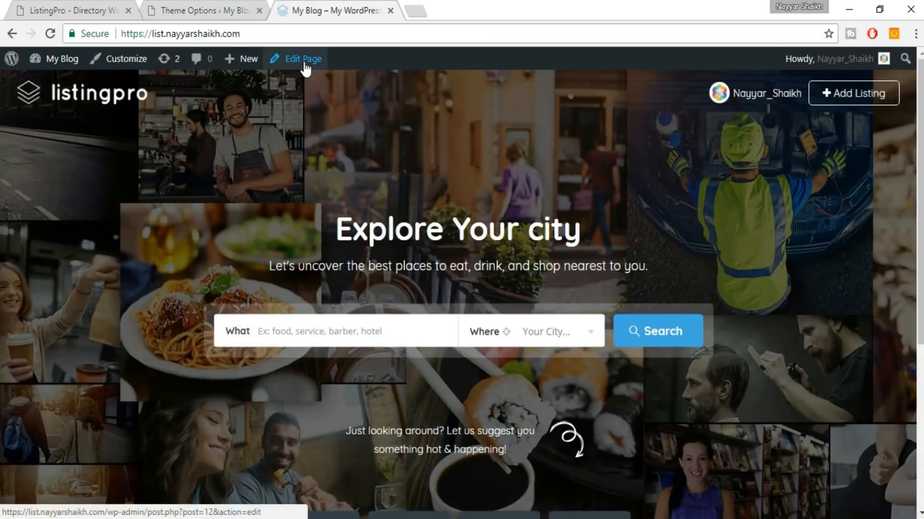
right_click(306, 61)
Open the home page editor and switch to the Visual Composer builder.
left_click(358, 72)
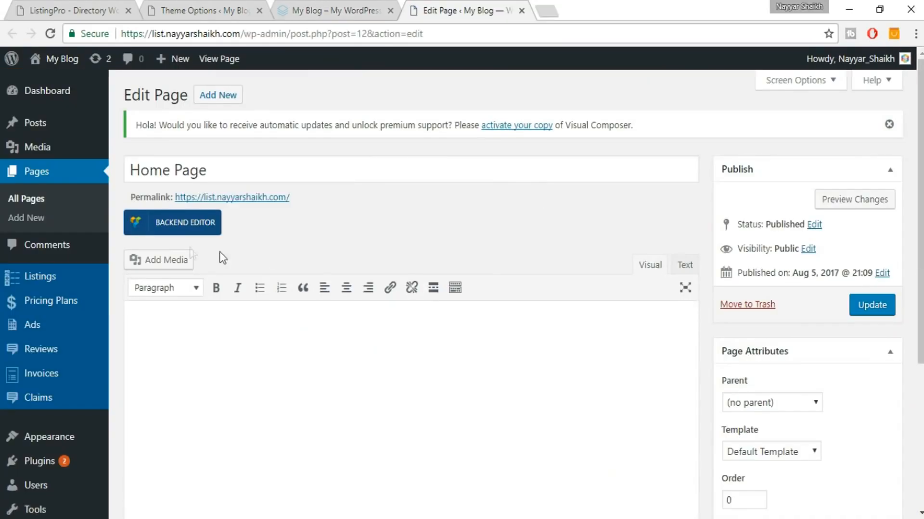
left_click(191, 226)
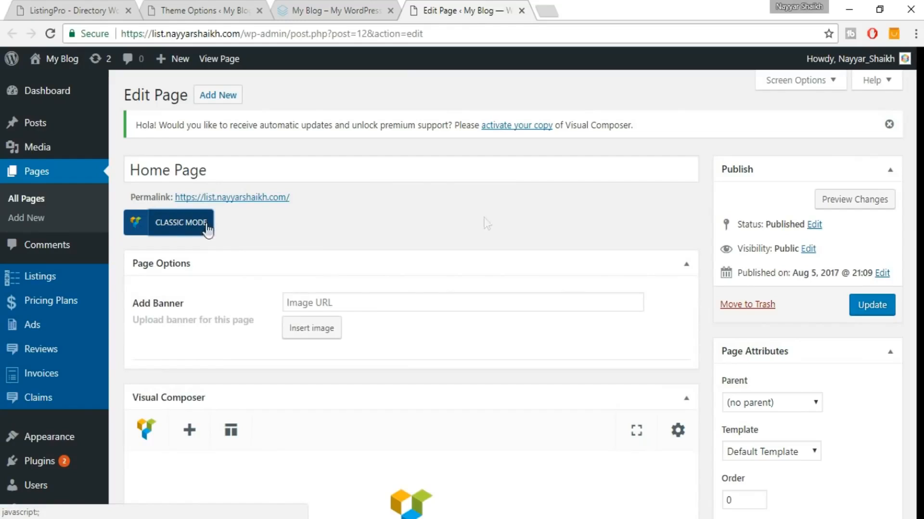
scroll(506, 218, "down", 3)
scroll(423, 298, "down", 3)
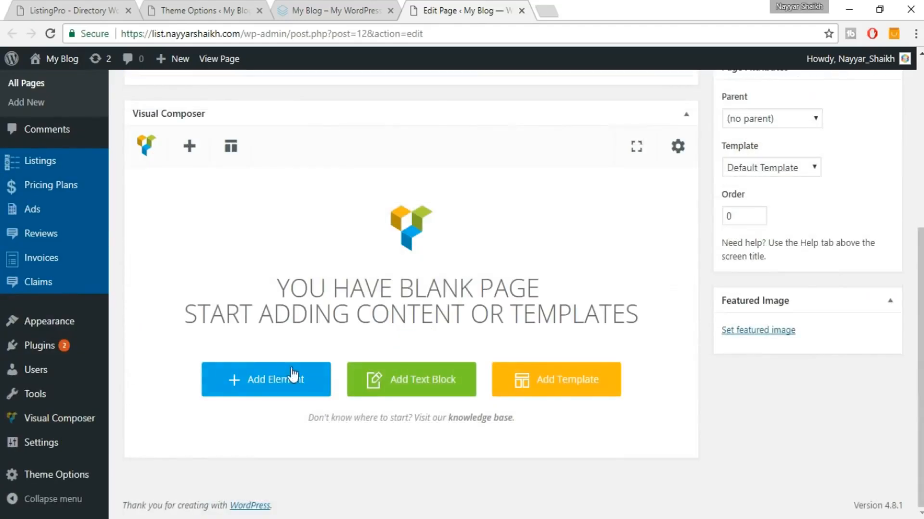
Add a Locations element with Boston, Chicago, Mumbai and San Francisco, and save it.
left_click(291, 376)
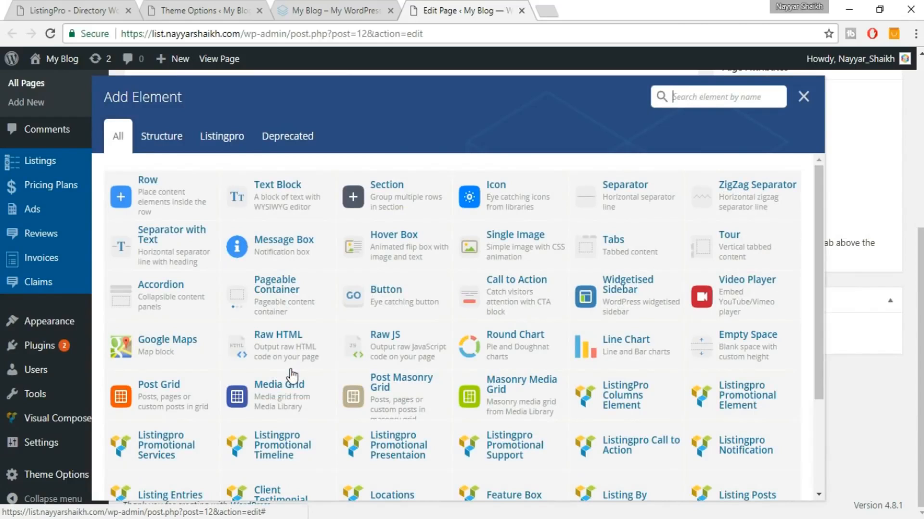
type("loc")
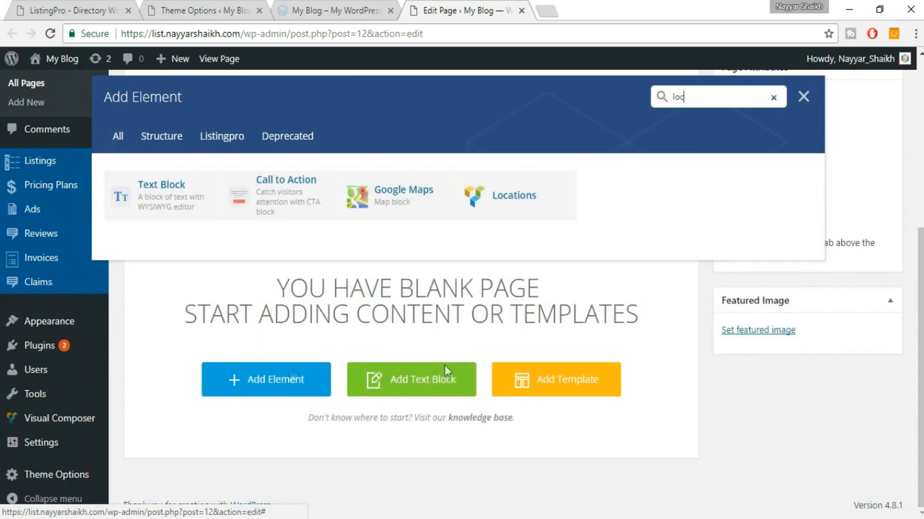
left_click(510, 208)
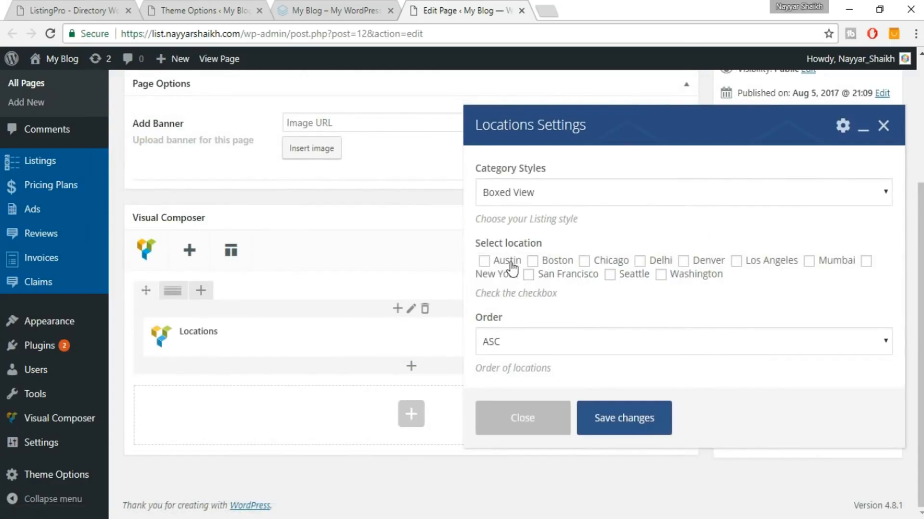
left_click(585, 262)
left_click(545, 263)
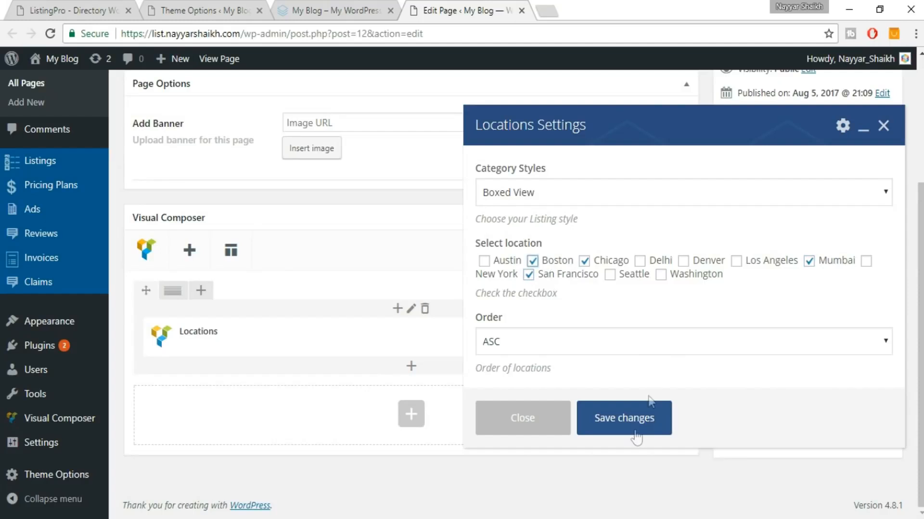
left_click(636, 430)
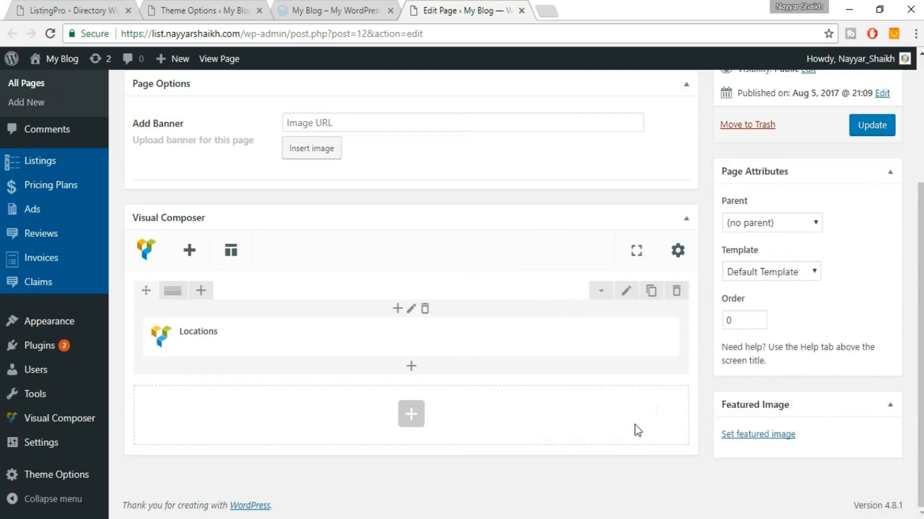
Update the page and reload the live home page to view the four city boxes.
left_click(883, 125)
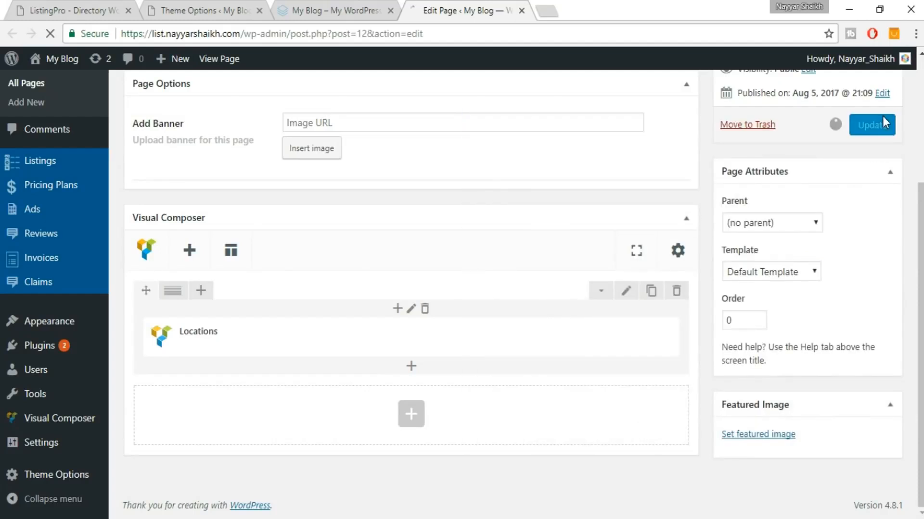
left_click(344, 1)
left_click(370, 32)
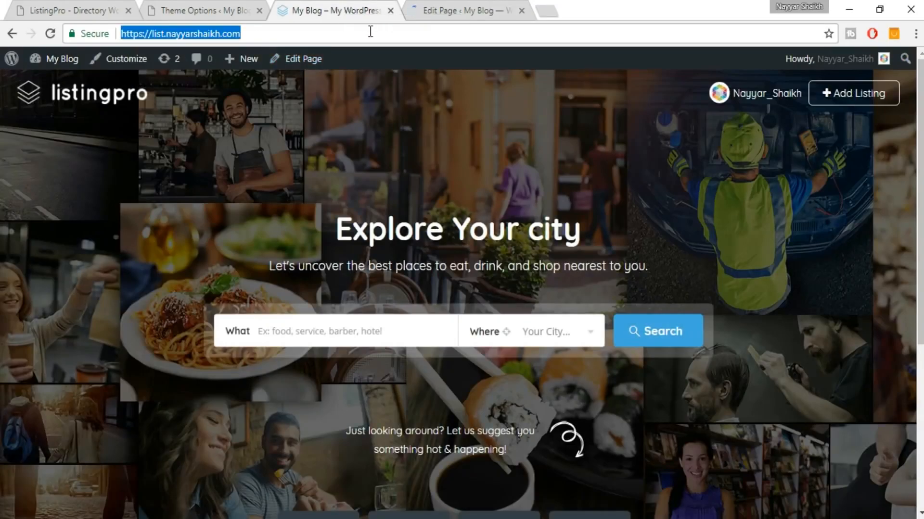
key("Return")
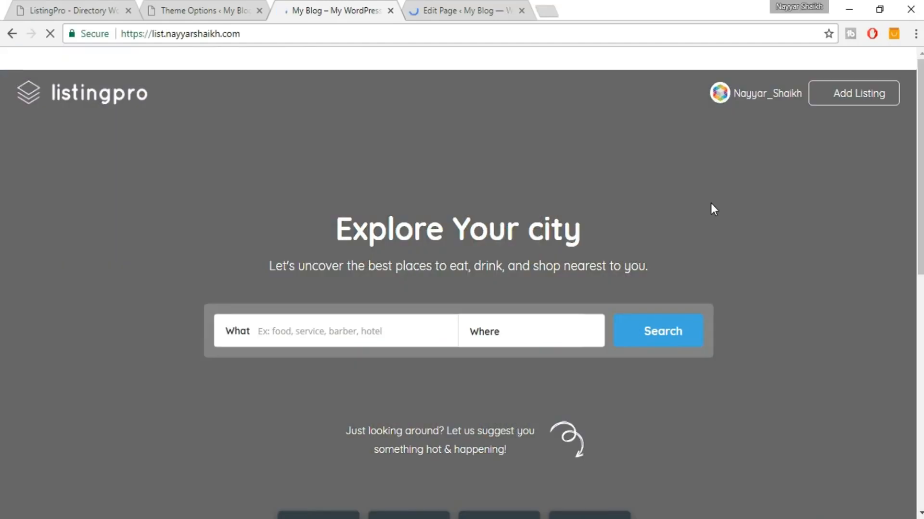
scroll(711, 203, "down", 9)
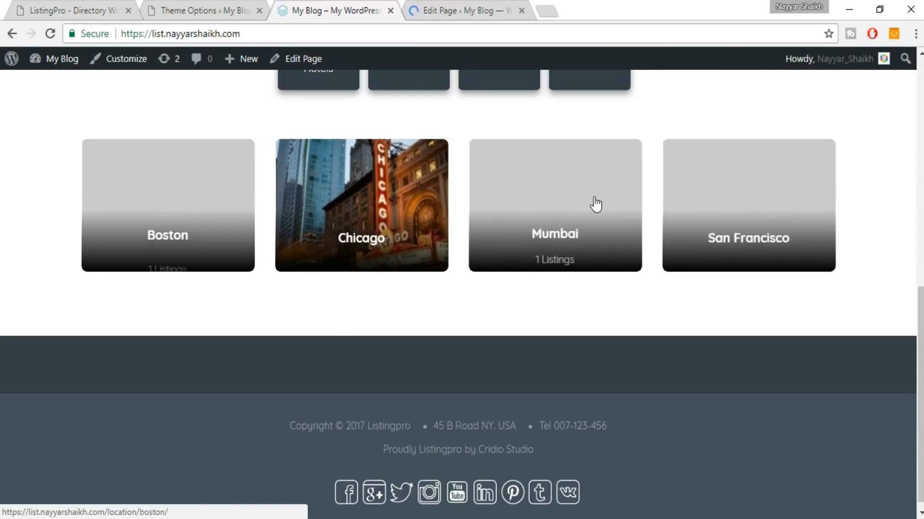
scroll(919, 216, "up", 3)
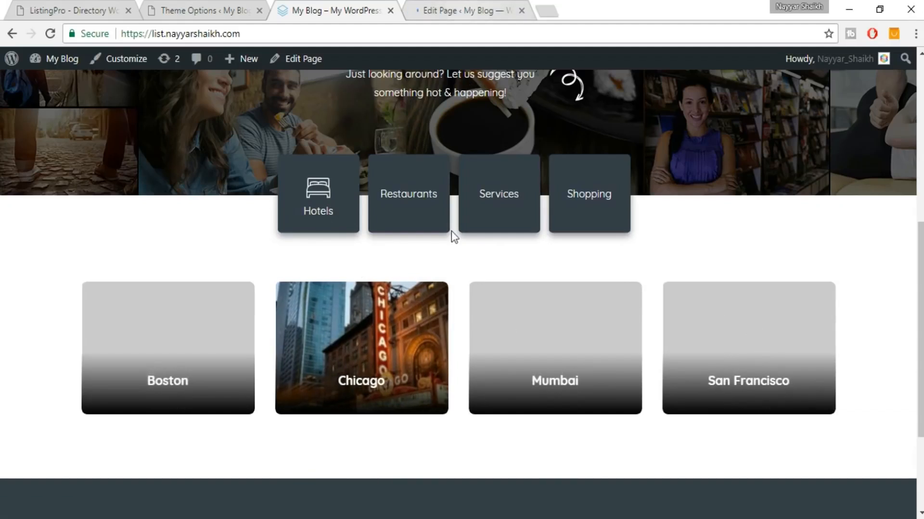
Compare the result with the demo and return to the page editor.
left_click(98, 7)
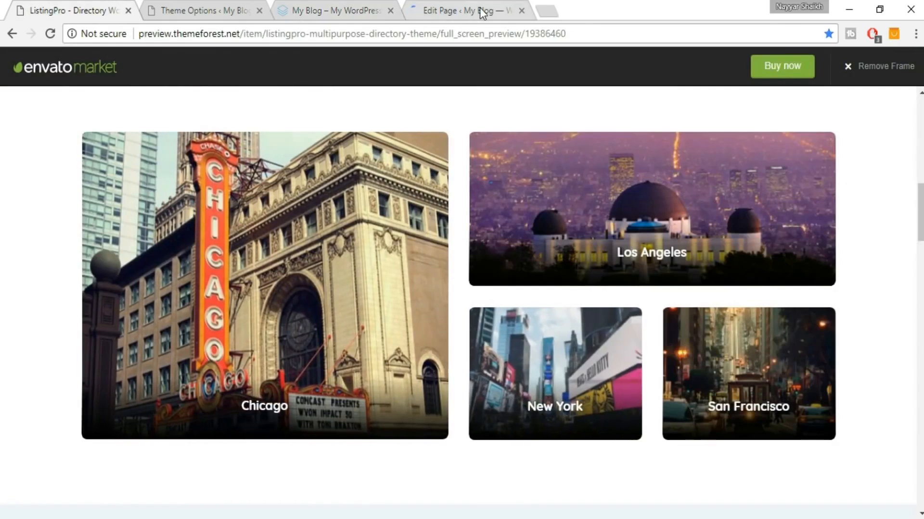
left_click(482, 12)
left_click(330, 6)
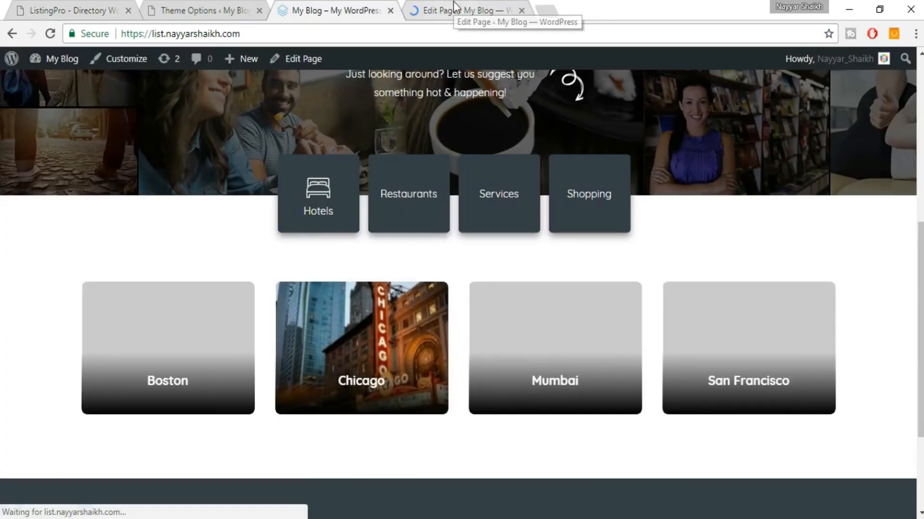
left_click(454, 7)
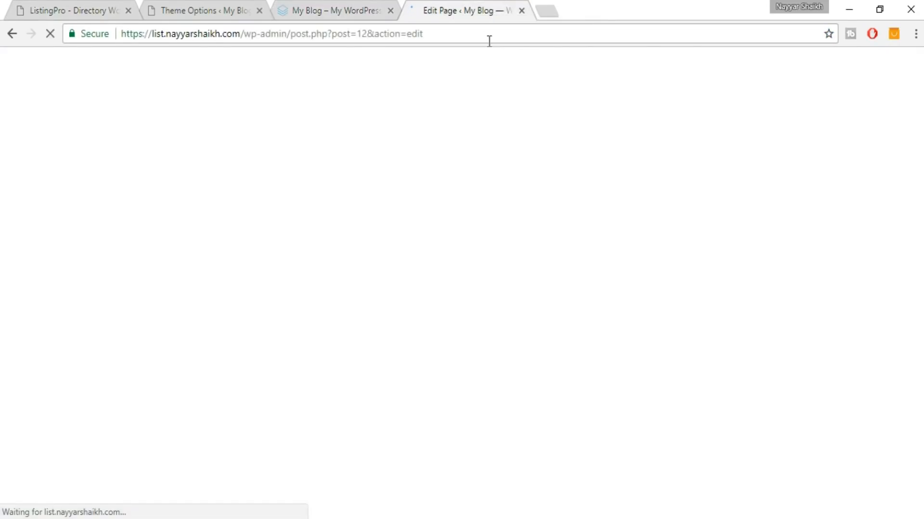
scroll(551, 192, "down", 5)
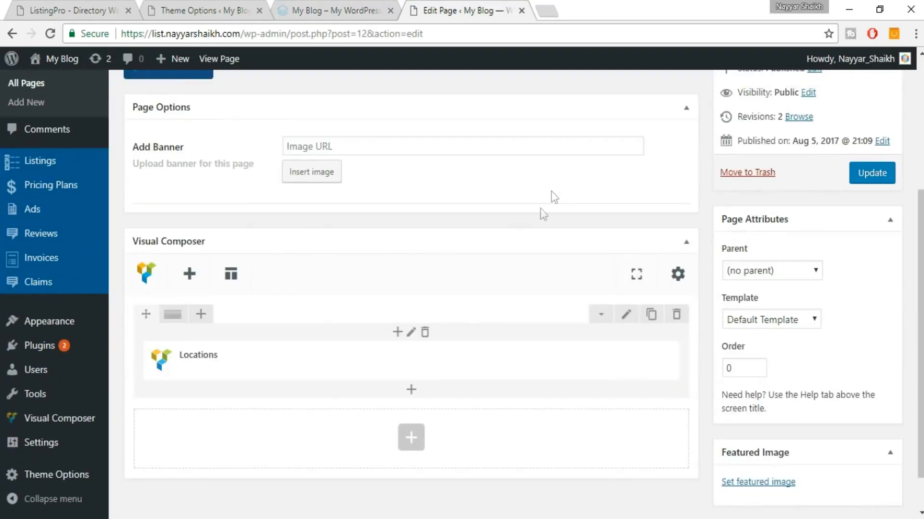
Set the Locations element's Category Styles to Abstracted View, save, and update the page.
left_click(419, 362)
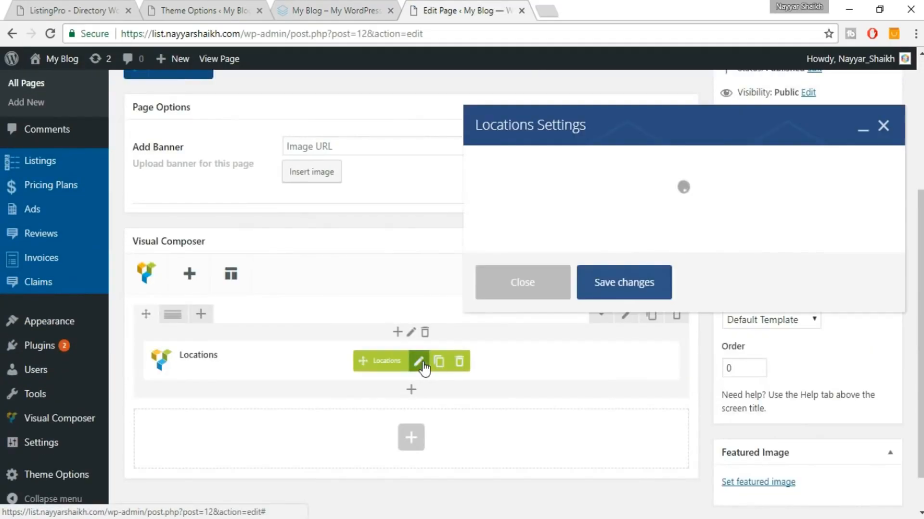
scroll(652, 308, "down", 1)
scroll(603, 349, "down", 1)
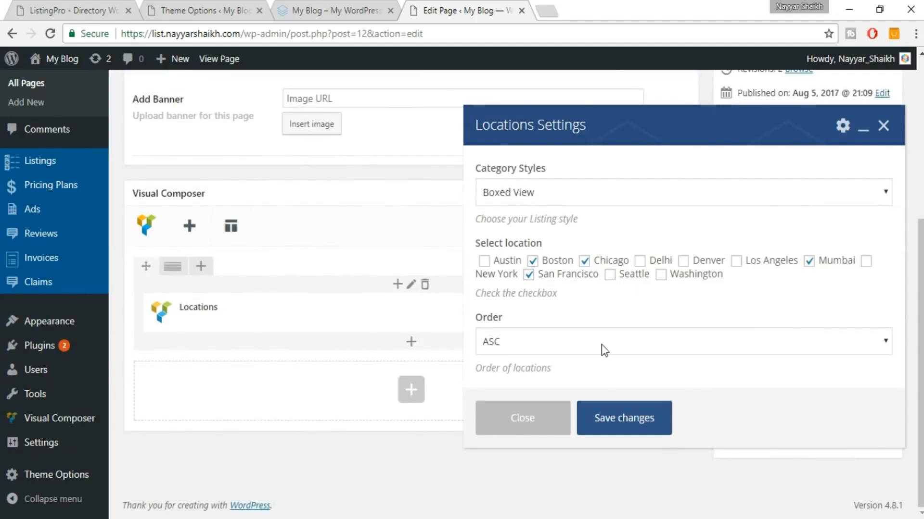
left_click(546, 200)
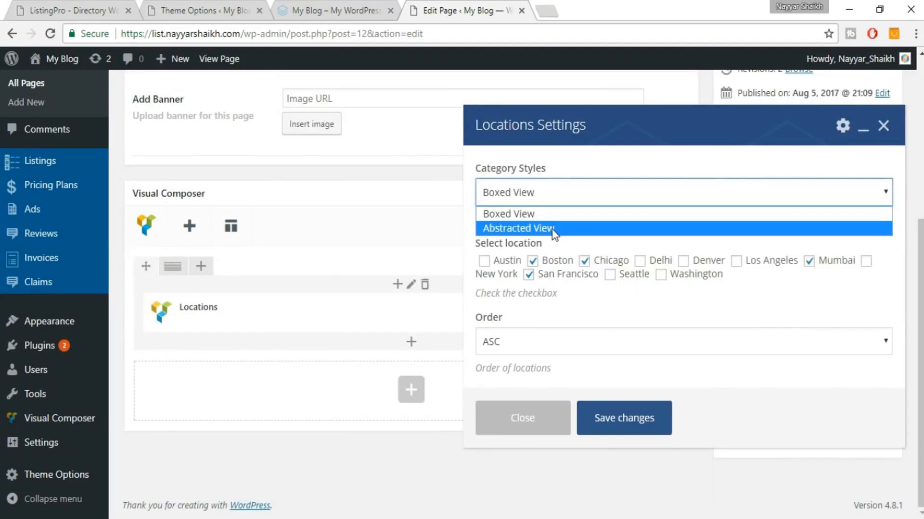
left_click(553, 229)
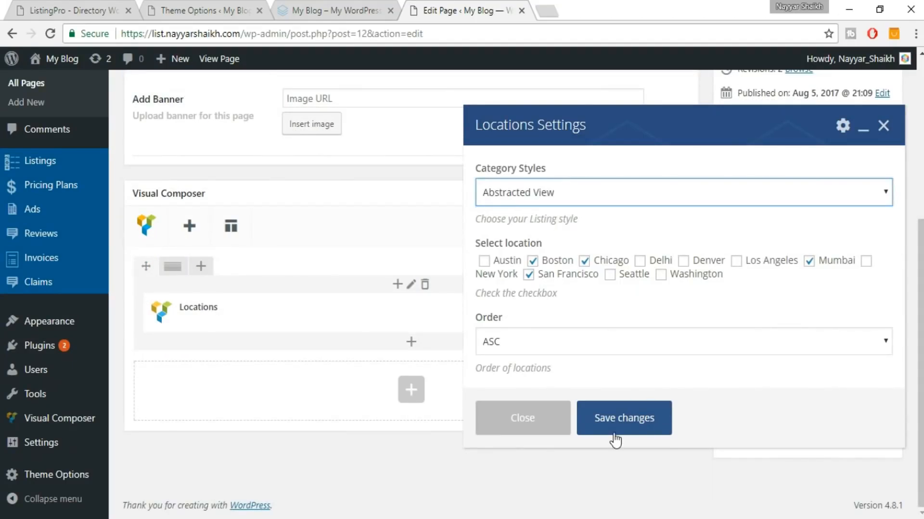
left_click(620, 429)
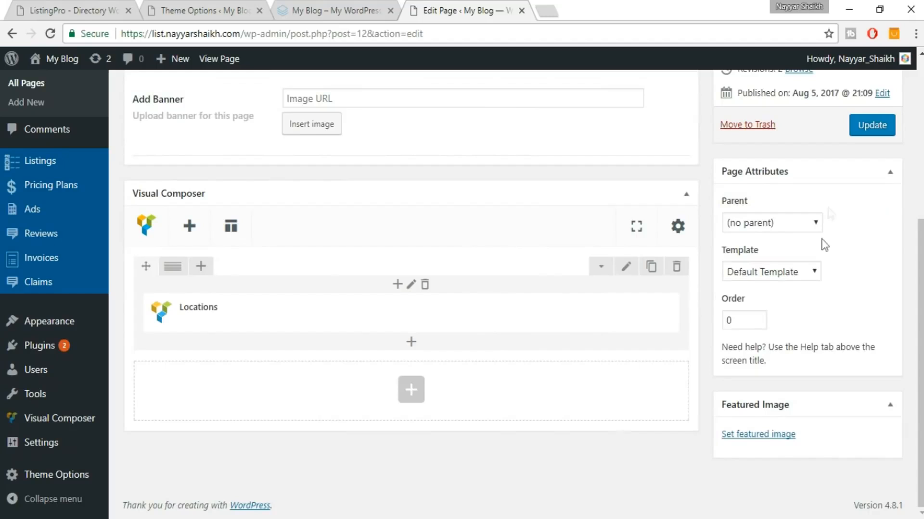
left_click(873, 130)
Reload the live home page, then copy the demo's Happening Cities heading.
left_click(345, 10)
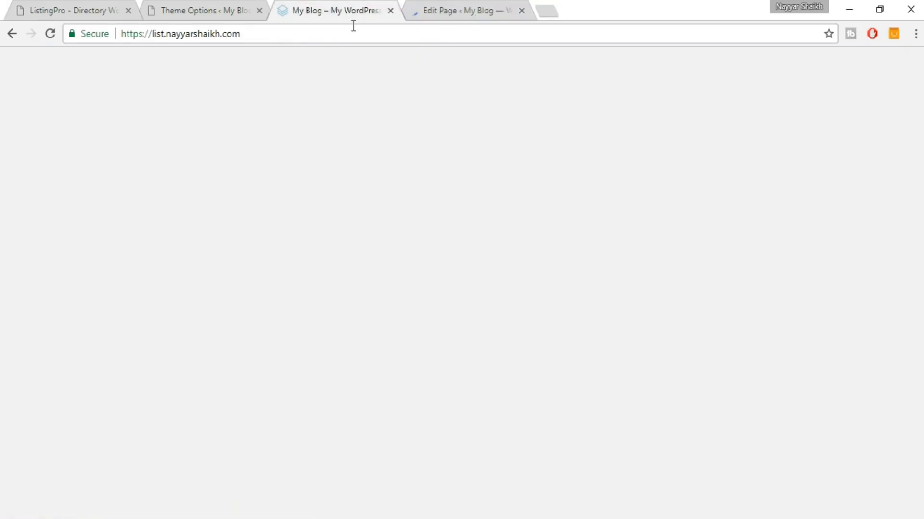
left_click(355, 31)
key("Return")
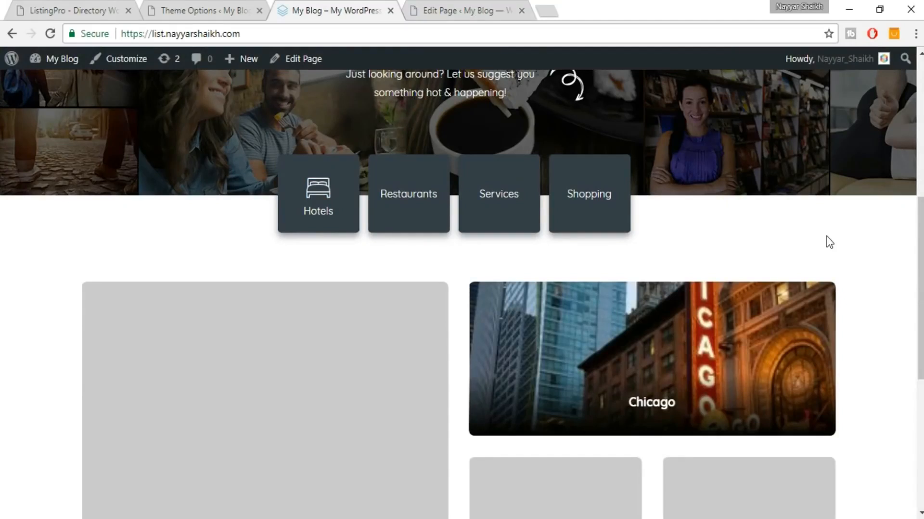
scroll(827, 241, "down", 3)
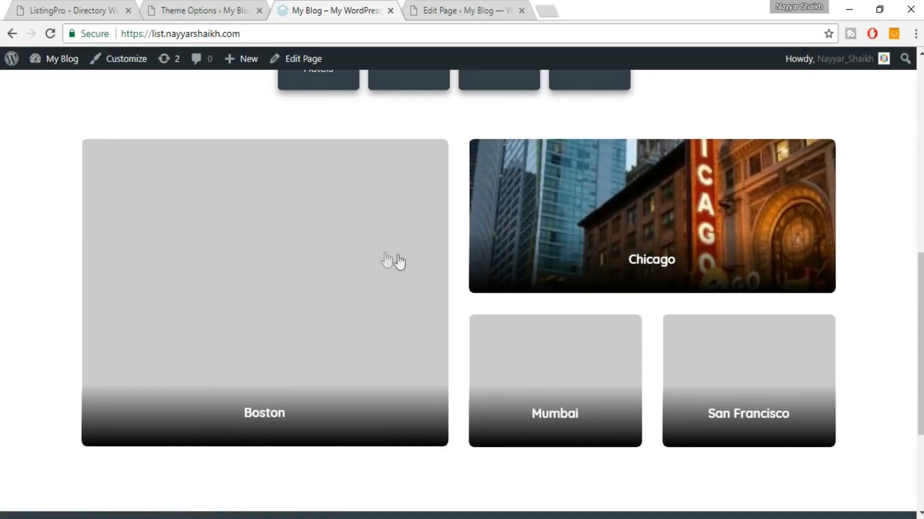
left_click(72, 5)
scroll(661, 195, "up", 4)
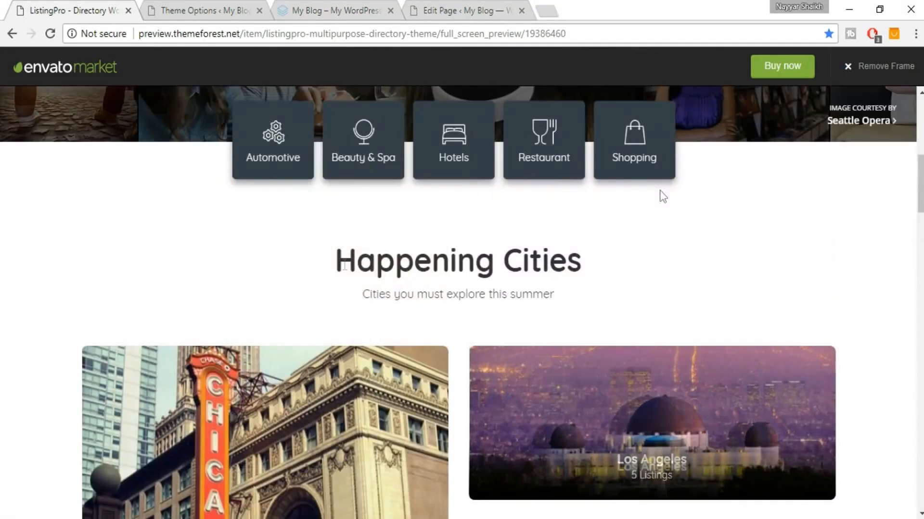
left_click_drag(326, 271, 627, 270)
key("ctrl+c")
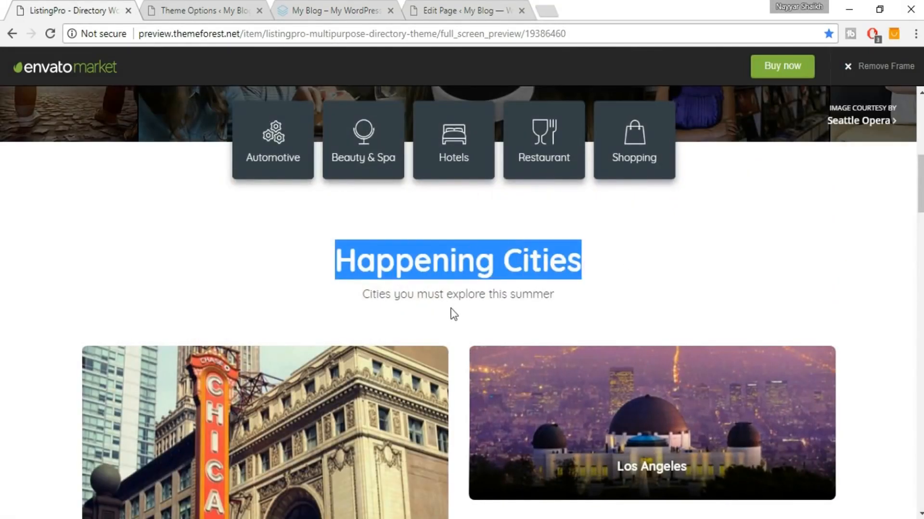
Paste 'Happening Cities' as the Locations row title.
left_click(458, 2)
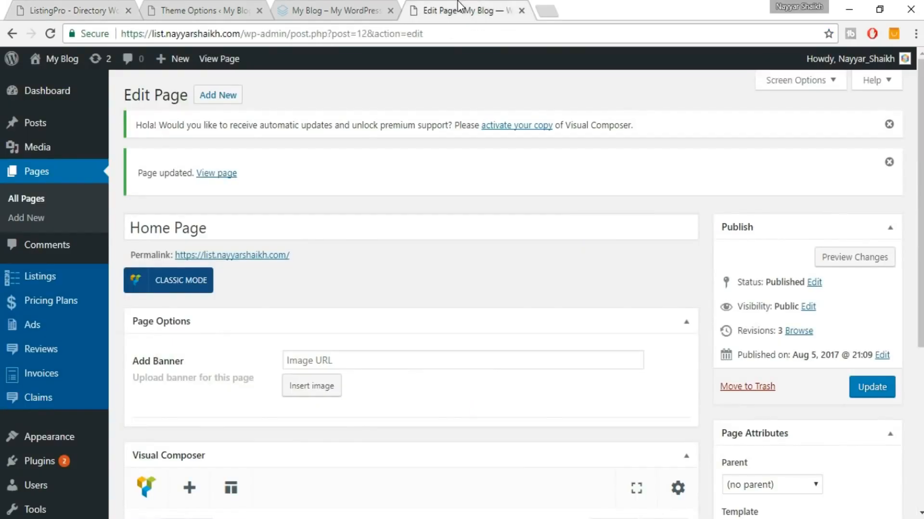
scroll(567, 240, "down", 3)
scroll(568, 265, "down", 2)
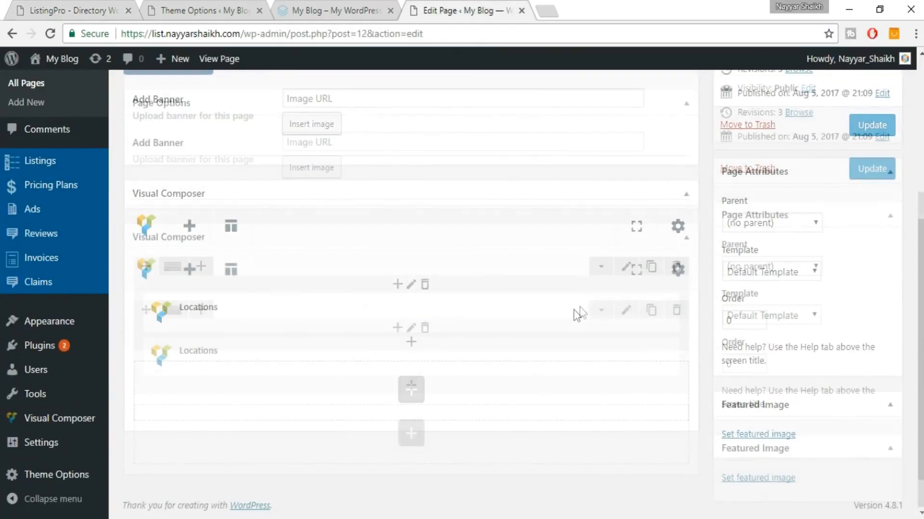
left_click(627, 268)
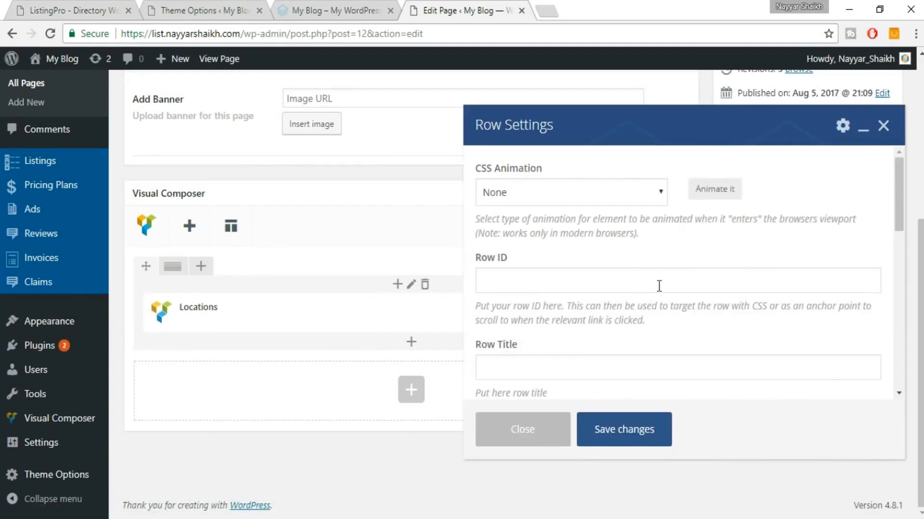
scroll(659, 286, "down", 3)
left_click(582, 223)
key("ctrl+v")
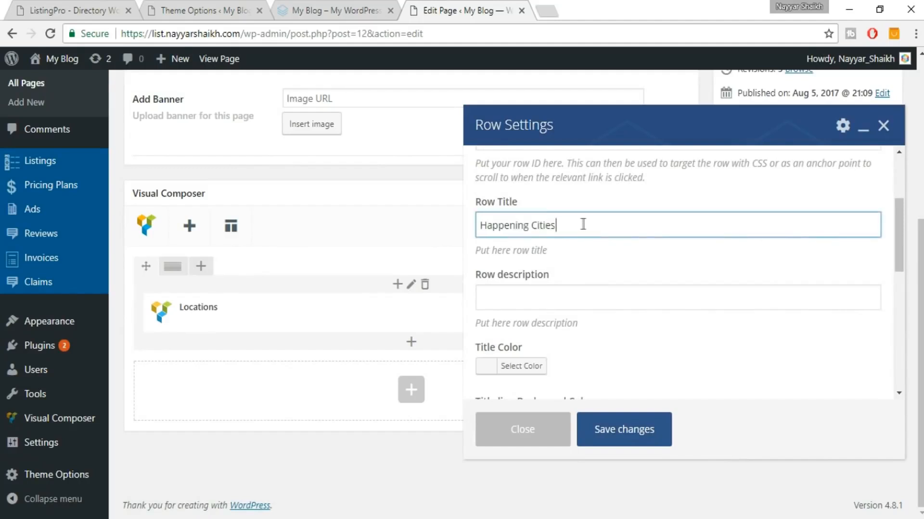
Copy the demo subtitle and paste 'Cities you must explore this summer' as the row description.
left_click(208, 2)
left_click(79, 3)
triple_click(396, 299)
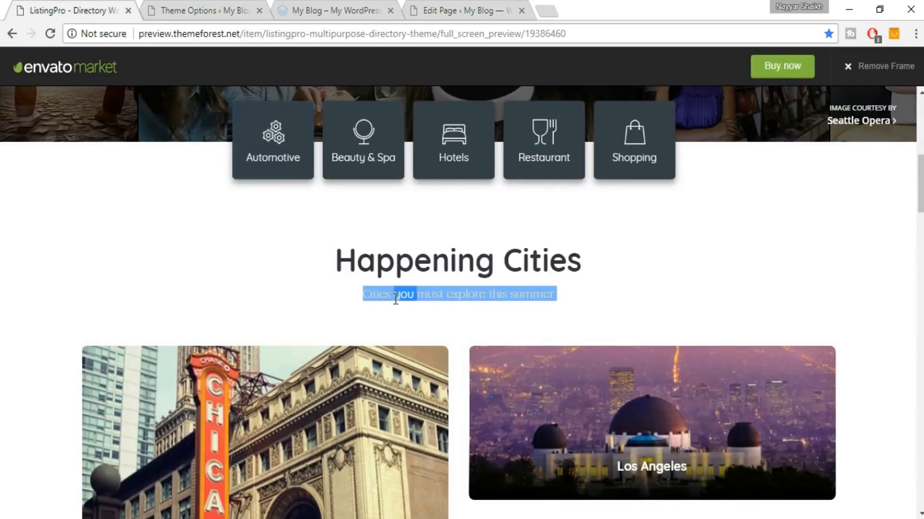
key("ctrl+c")
left_click(514, 7)
left_click(608, 294)
key("ctrl+v")
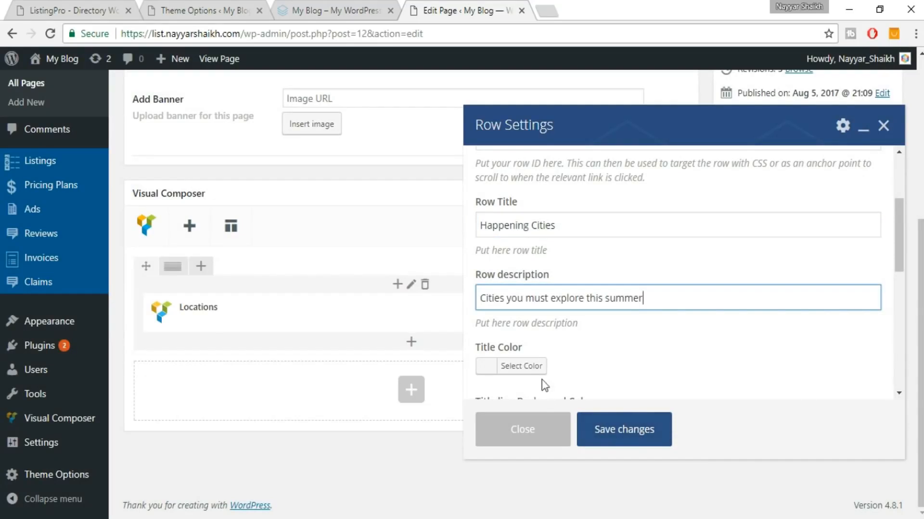
After comparing with the demo, save the row settings and update the page.
scroll(618, 319, "down", 2)
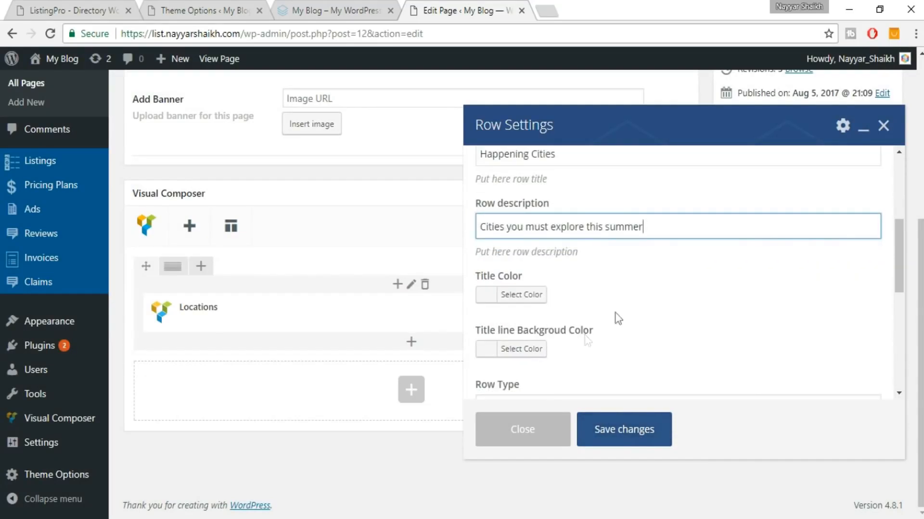
scroll(587, 327, "down", 2)
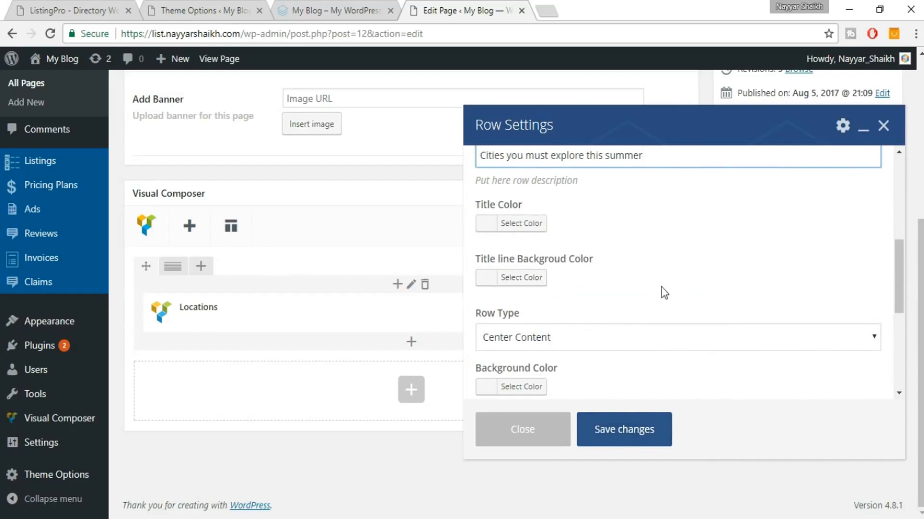
left_click(114, 6)
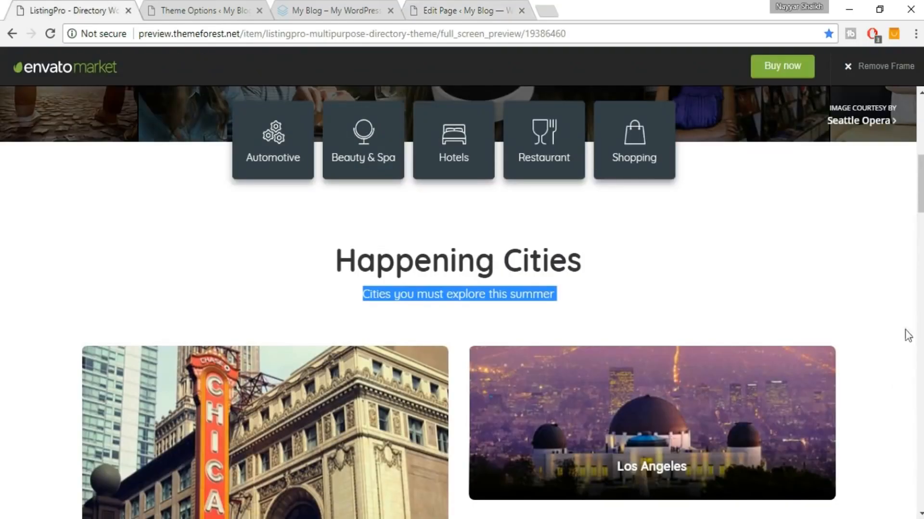
scroll(902, 336, "down", 4)
scroll(758, 303, "up", 3)
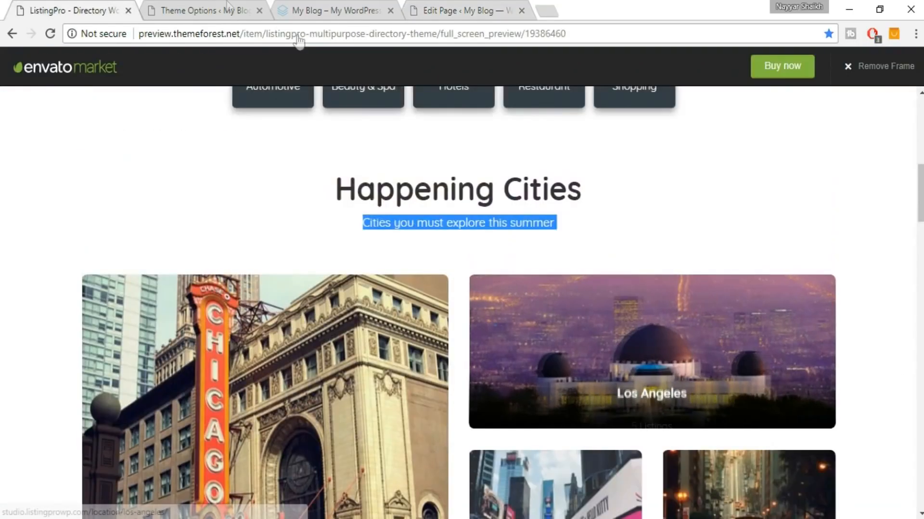
left_click(435, 6)
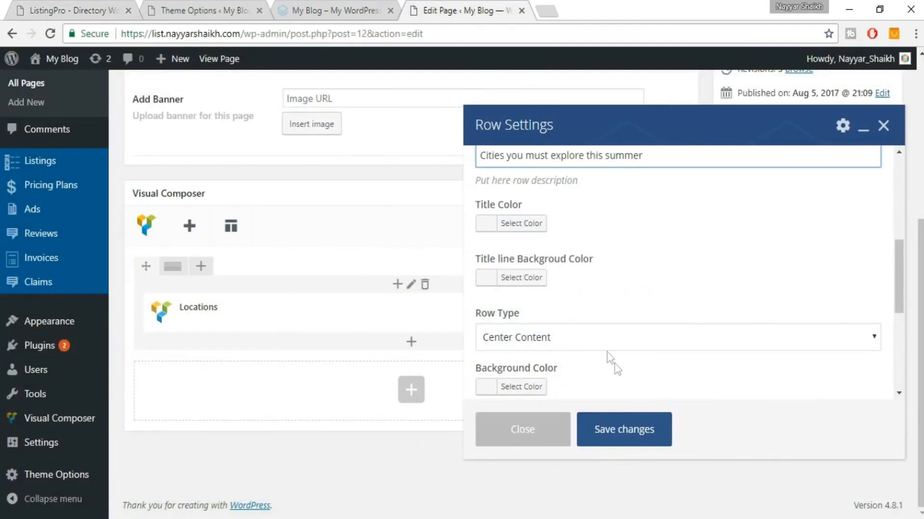
left_click(650, 433)
left_click(871, 125)
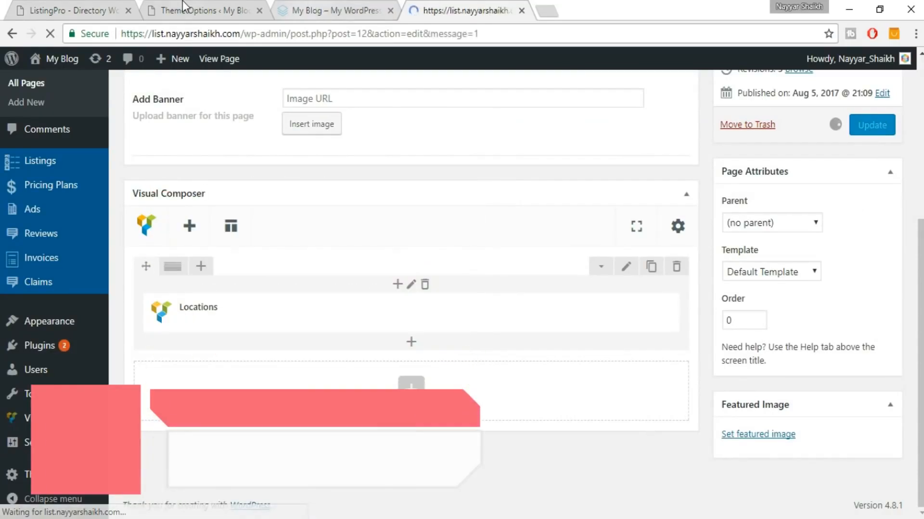
left_click(319, 6)
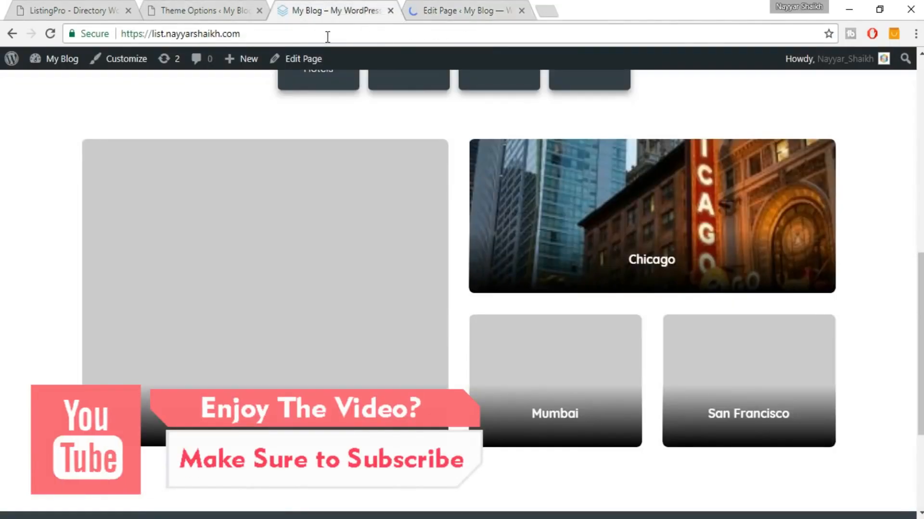
left_click(327, 35)
scroll(433, 202, "up", 3)
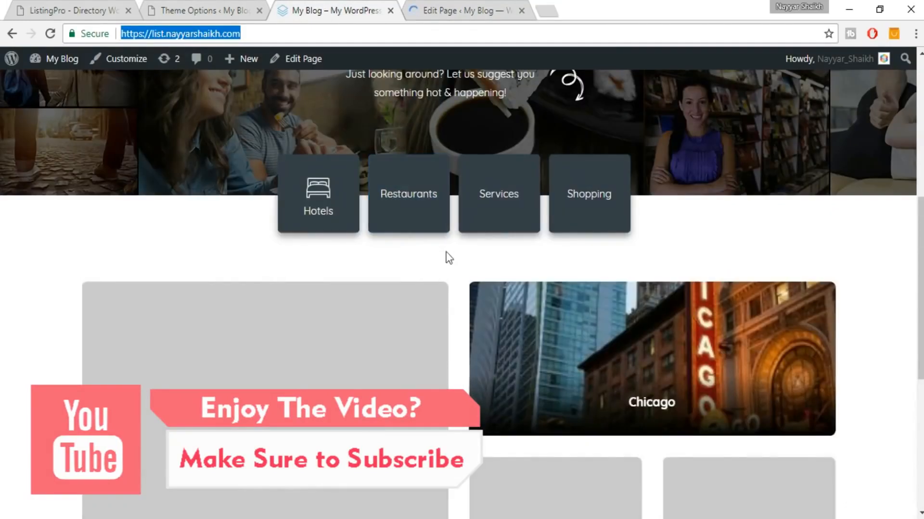
left_click(58, 28)
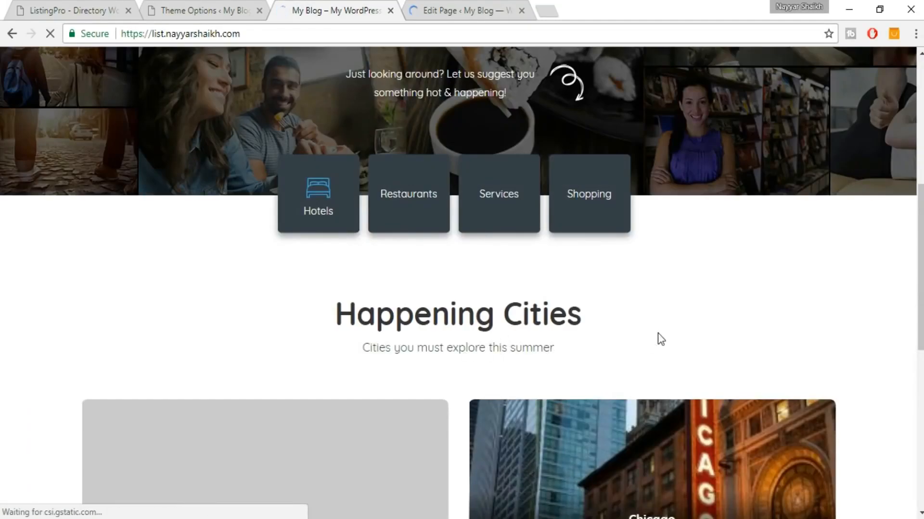
scroll(657, 333, "down", 5)
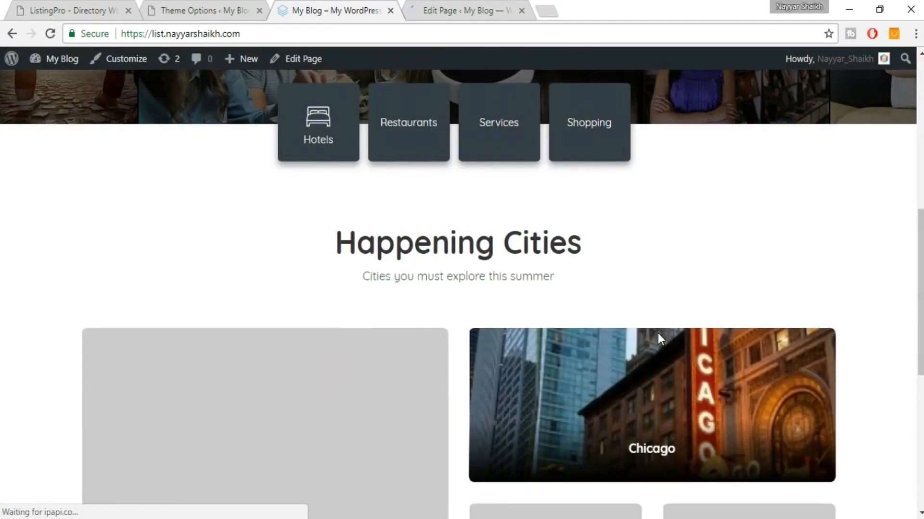
scroll(696, 311, "down", 3)
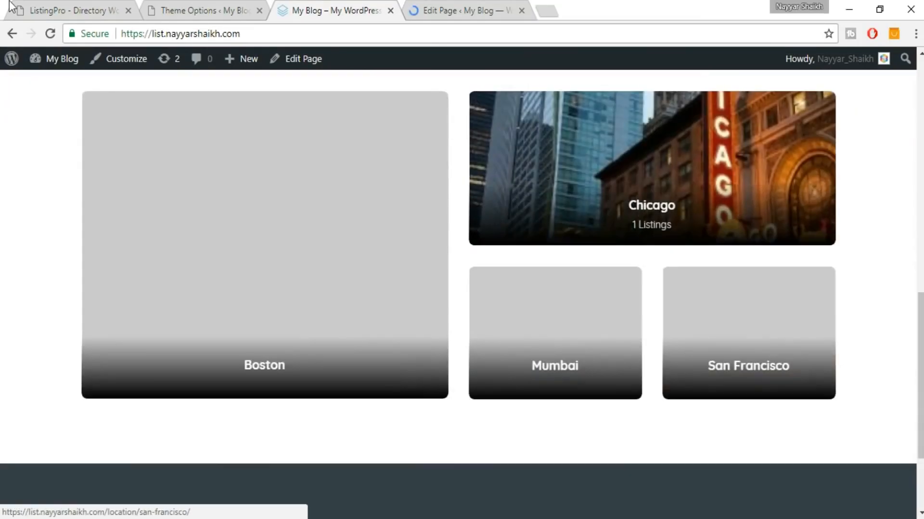
left_click(53, 10)
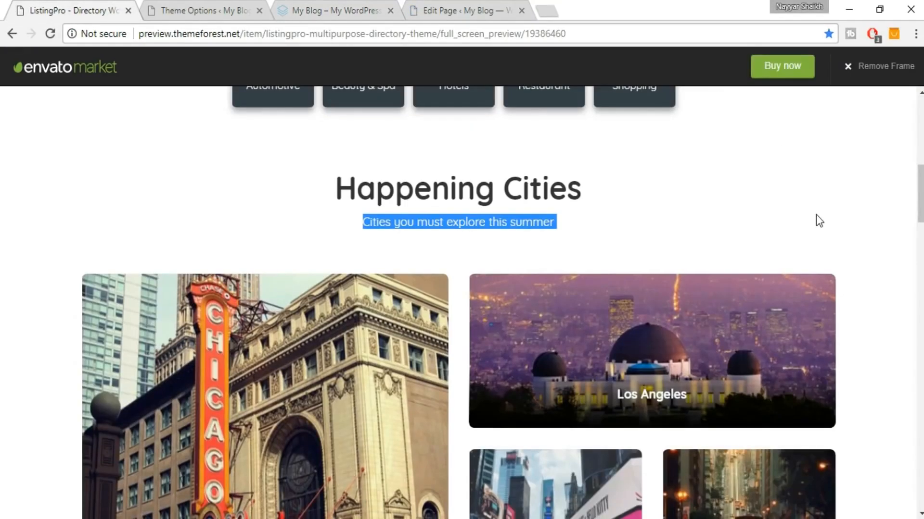
scroll(815, 217, "down", 13)
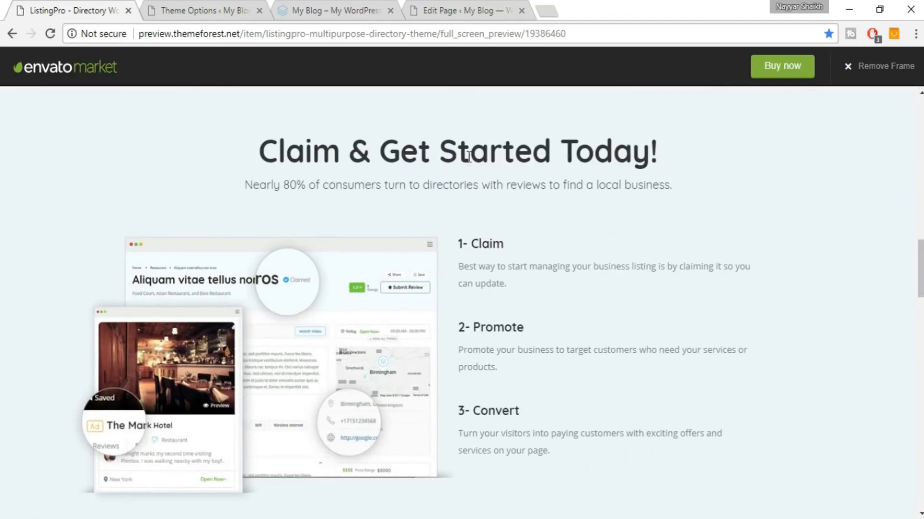
left_click(493, 9)
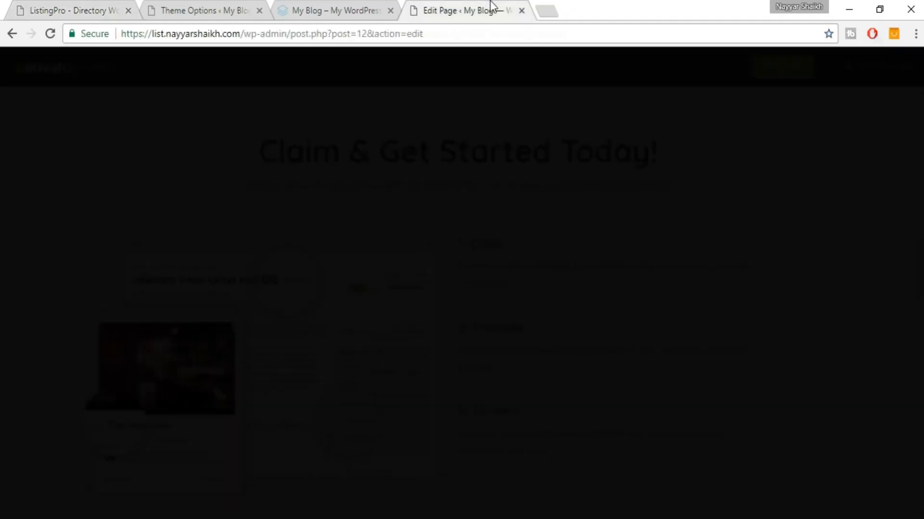
scroll(498, 261, "down", 4)
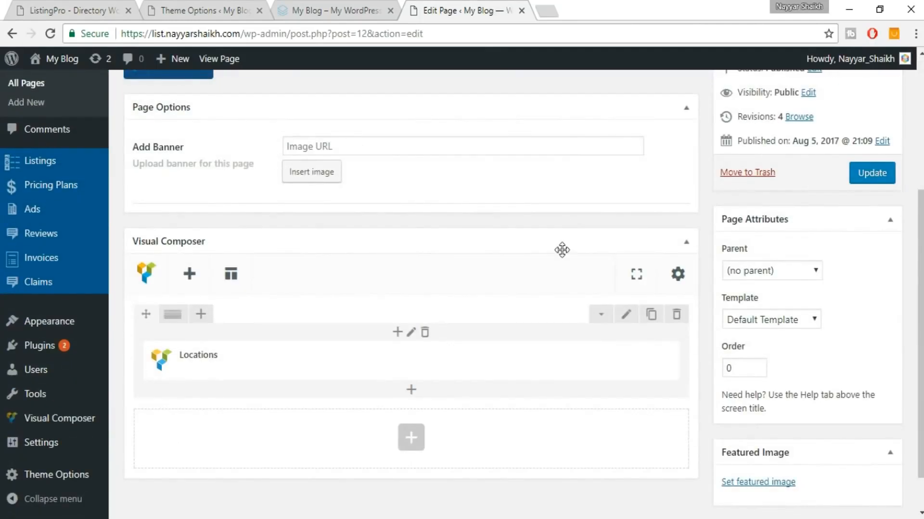
Search 'colu' and add a ListingPro Columns Element below the Locations row.
scroll(559, 247, "down", 1)
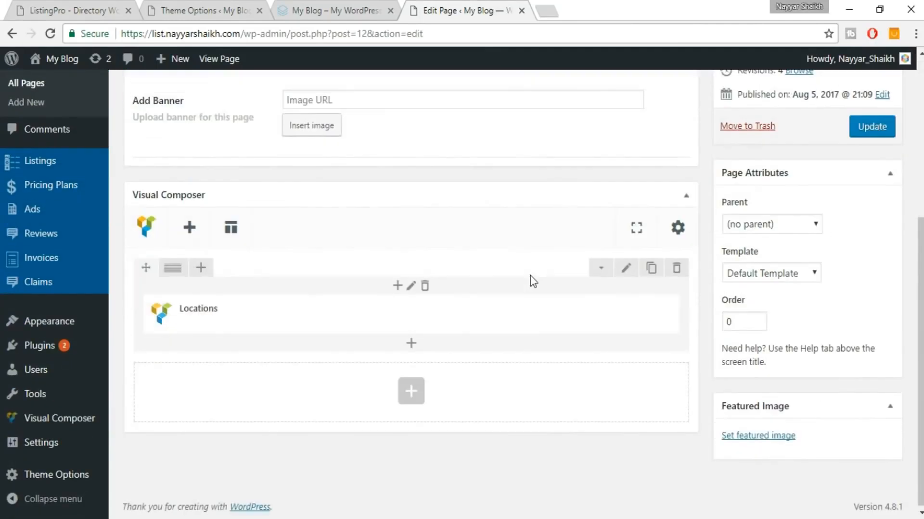
left_click(411, 390)
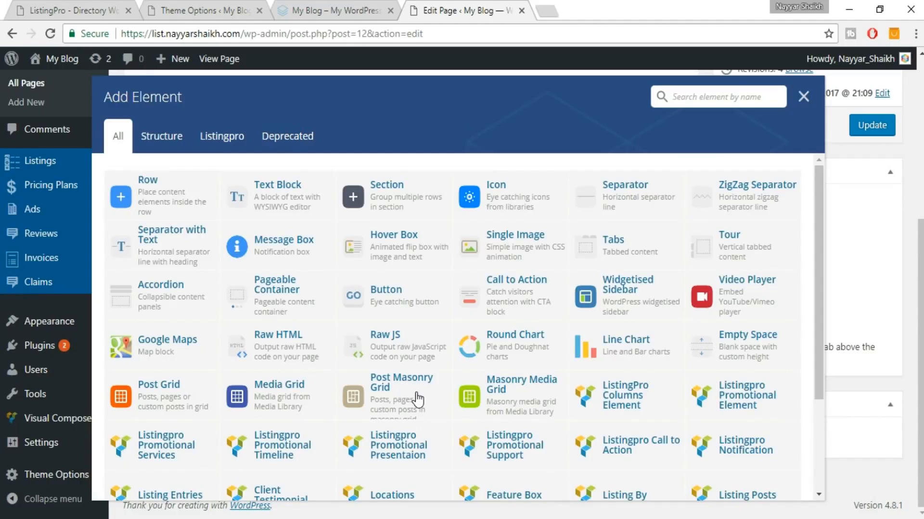
type("co")
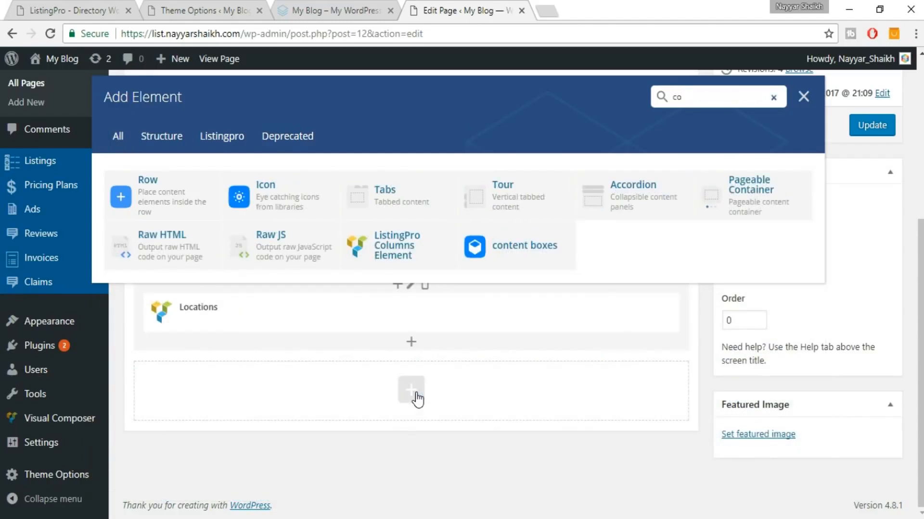
type("lu")
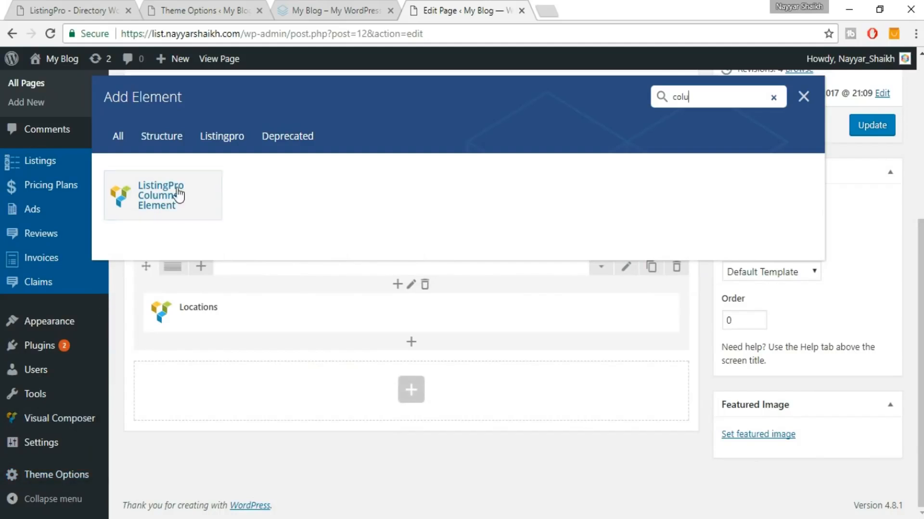
left_click(191, 207)
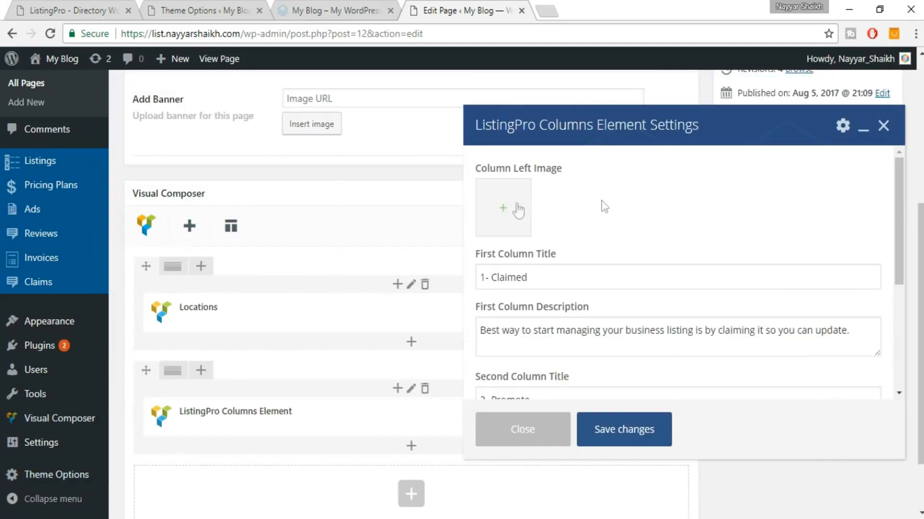
Compare the new columns element settings against the demo's Claim & Get Started section.
scroll(680, 205, "down", 3)
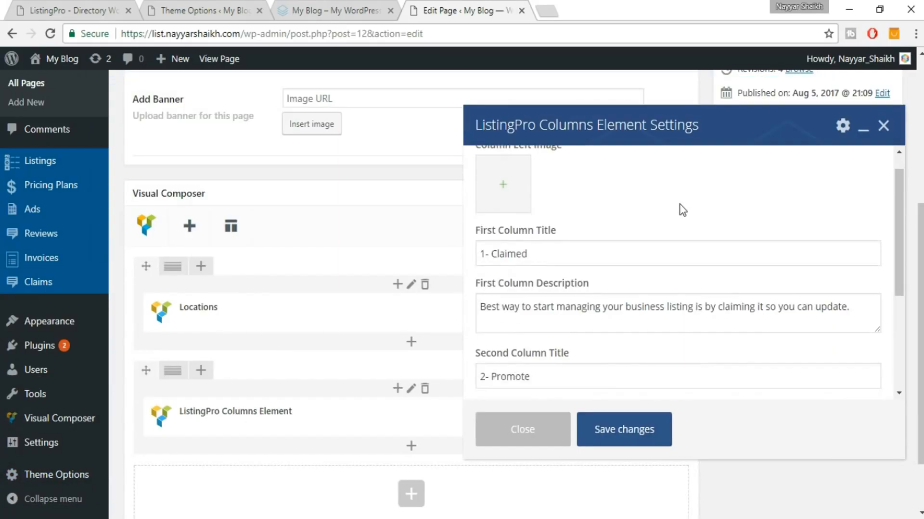
scroll(681, 204, "up", 3)
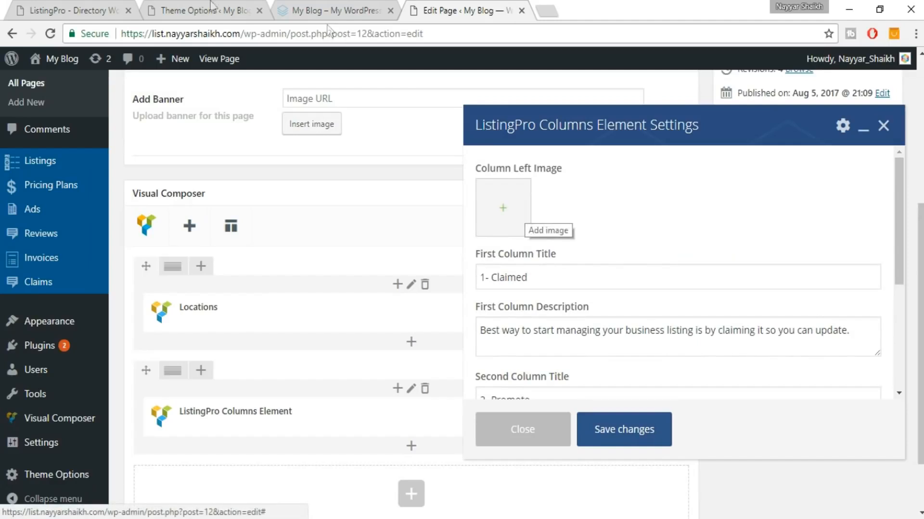
left_click(65, 7)
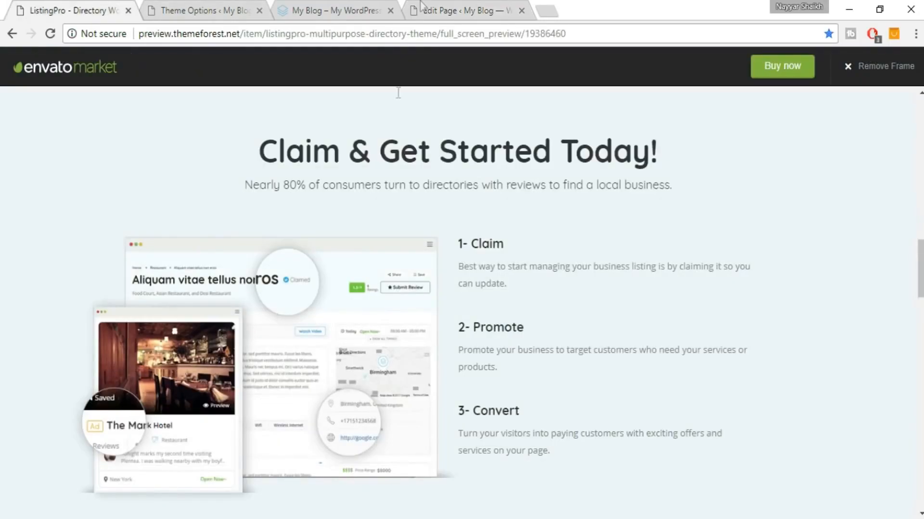
left_click(440, 7)
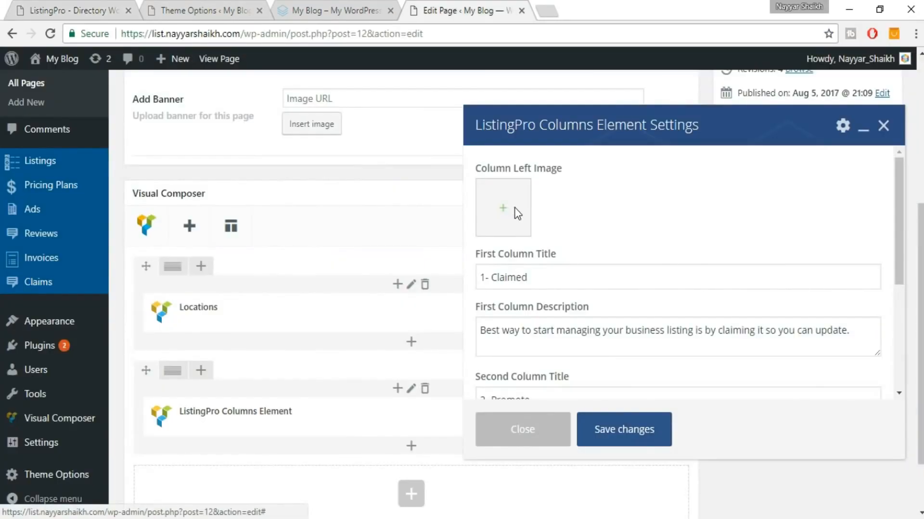
Upload the Video Preview Images file from the ListingPro Images folder as the left column image.
left_click(517, 213)
left_click(74, 120)
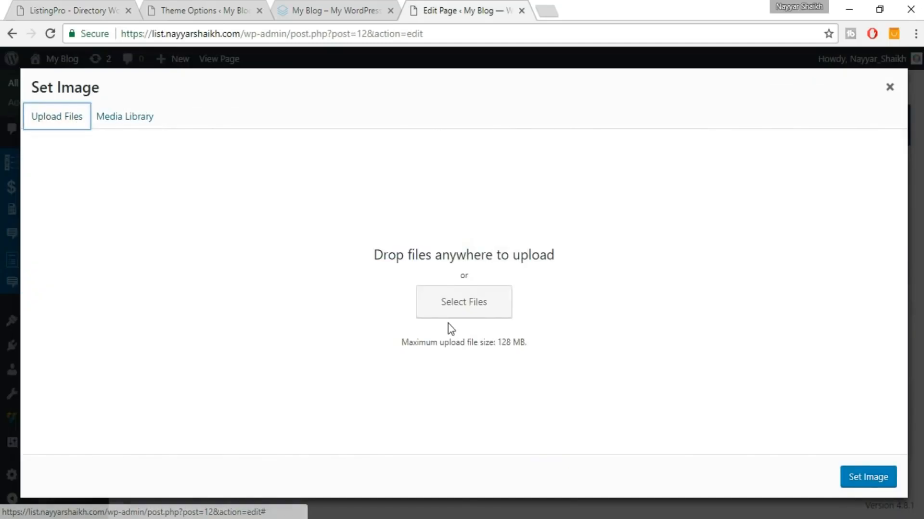
left_click(448, 307)
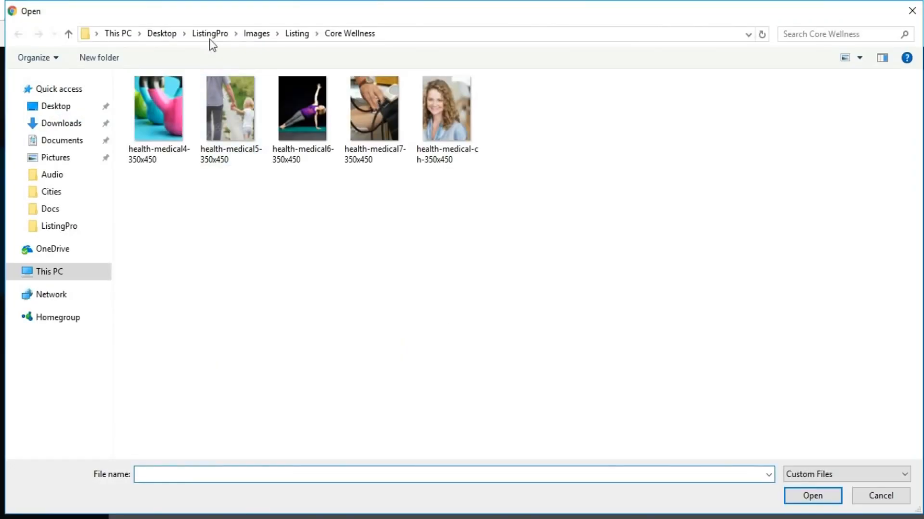
left_click(211, 35)
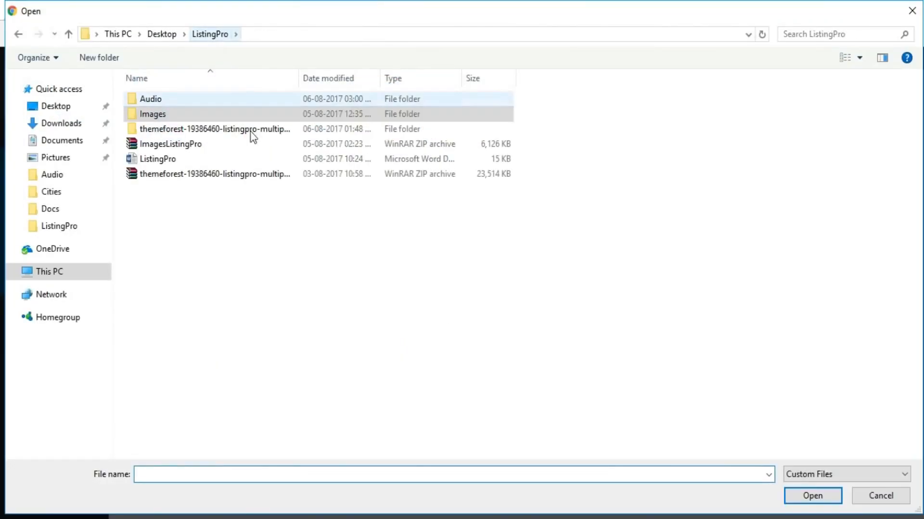
double_click(173, 114)
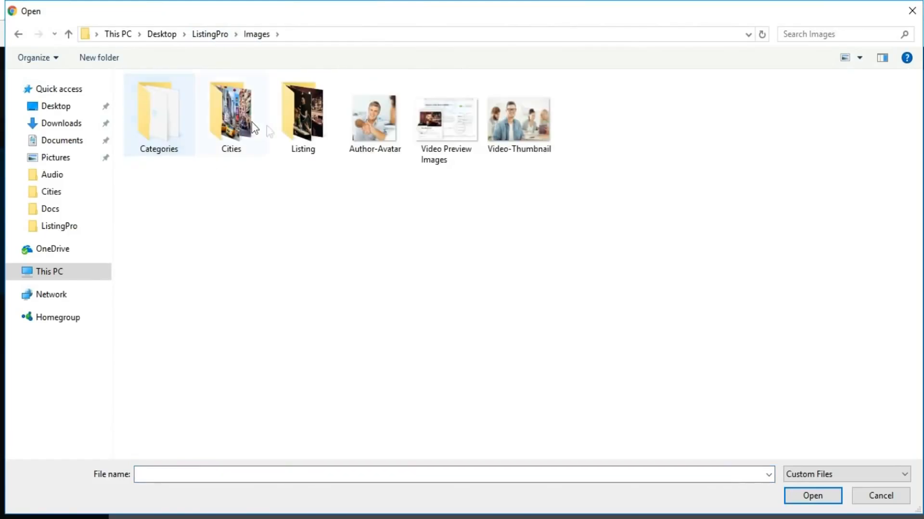
left_click(439, 144)
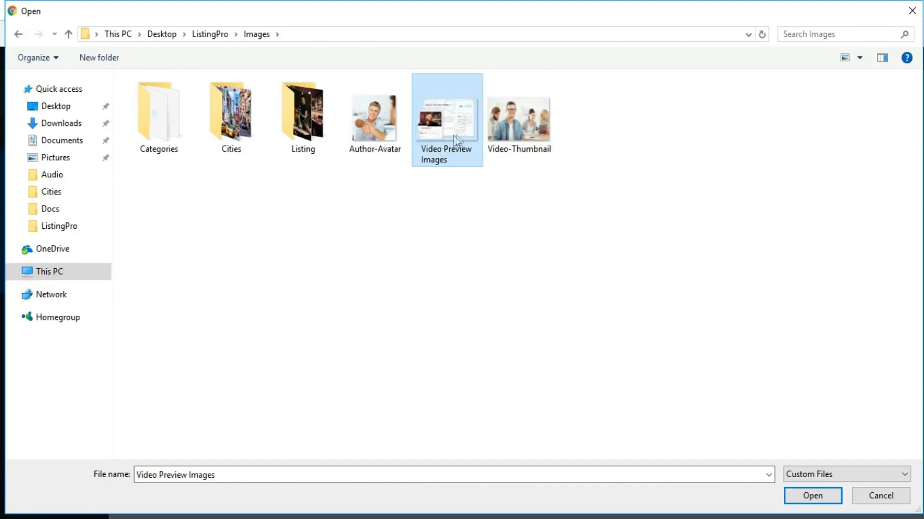
left_click(813, 496)
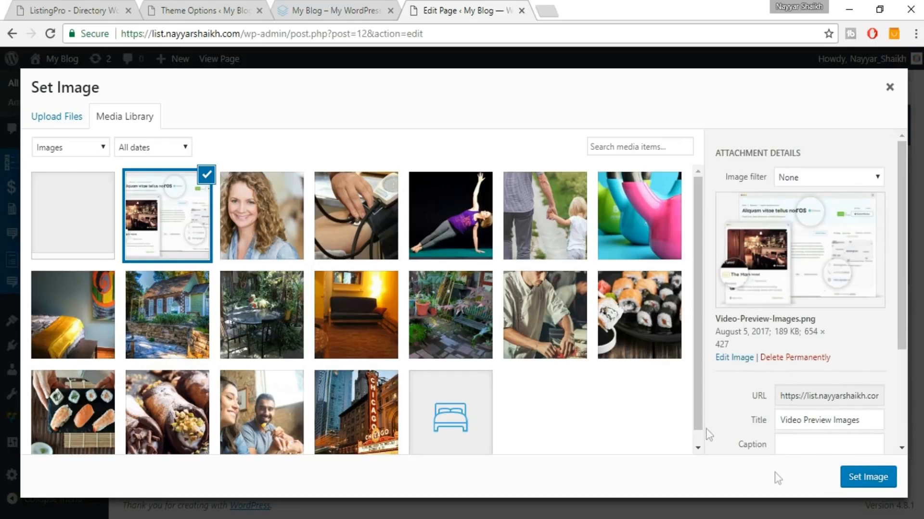
left_click(859, 481)
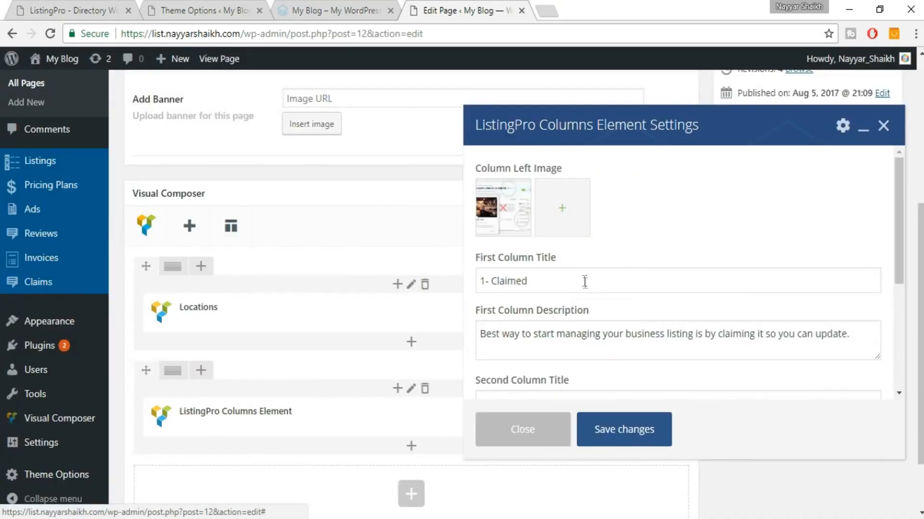
Check the demo's 1- Claim heading, then save the columns element's step content.
left_click(78, 14)
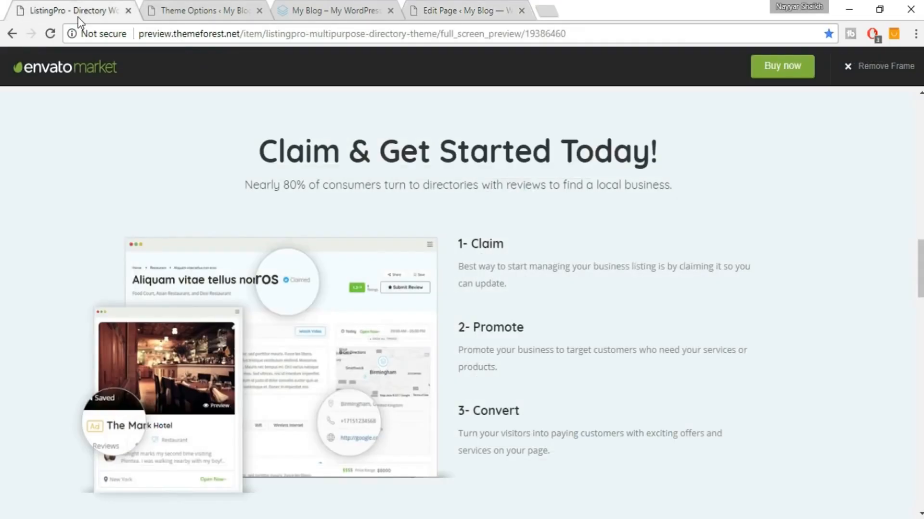
left_click_drag(461, 247, 522, 247)
left_click(469, 273)
left_click(456, 5)
scroll(576, 279, "down", 3)
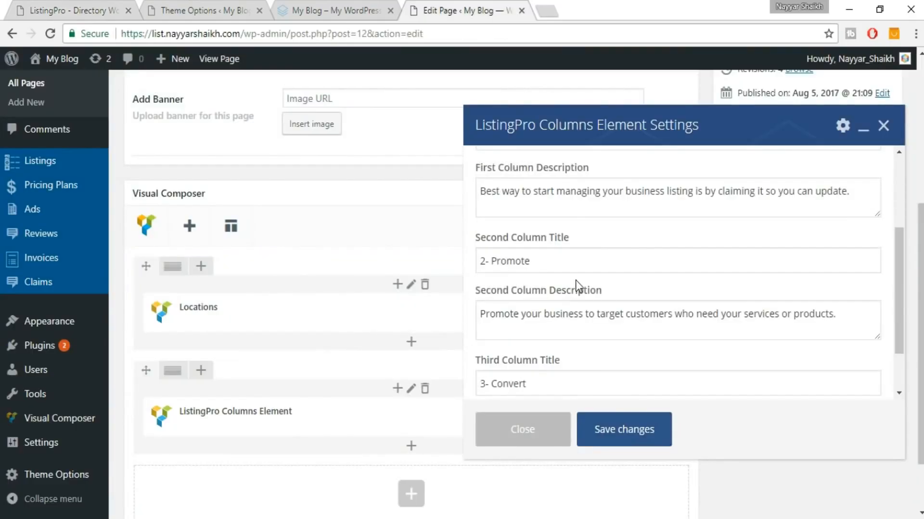
scroll(575, 280, "up", 1)
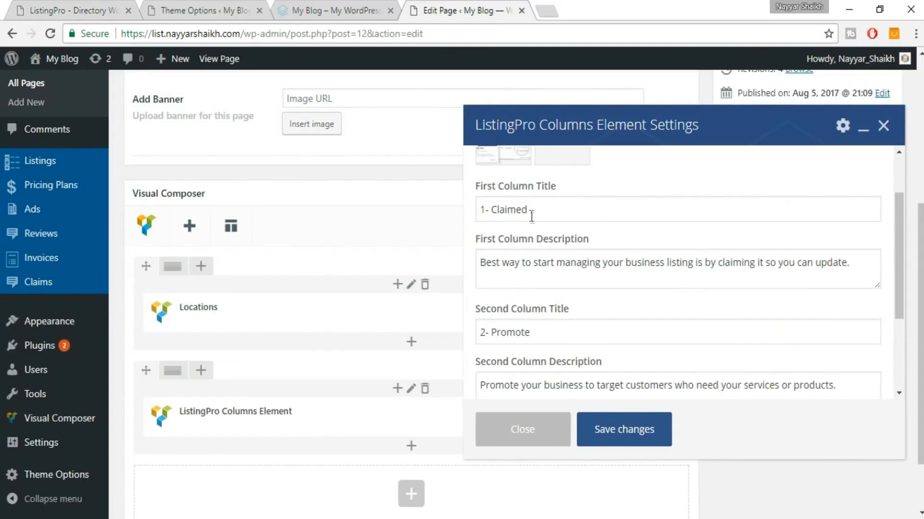
scroll(539, 322, "down", 5)
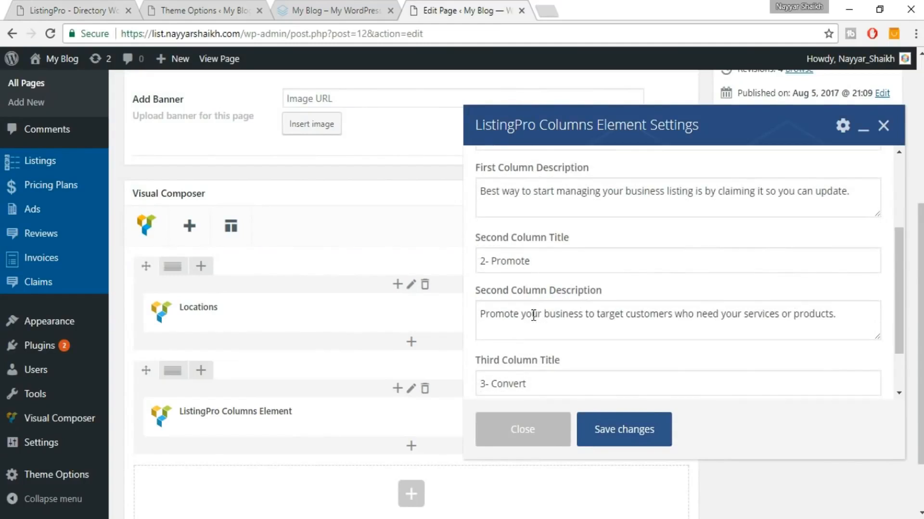
scroll(591, 345, "up", 5)
scroll(593, 346, "up", 6)
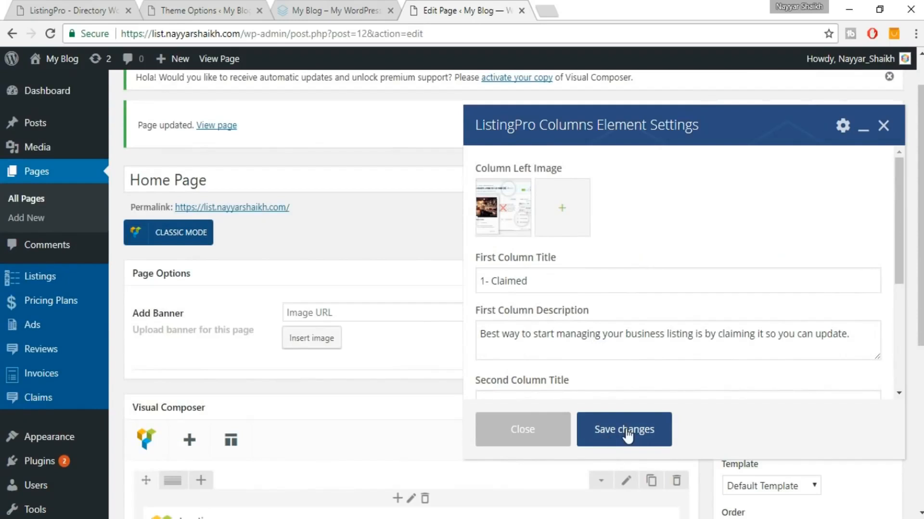
left_click(636, 443)
Copy the demo heading 'Claim & Get Started Today!' into the columns row's Row Title.
left_click(112, 7)
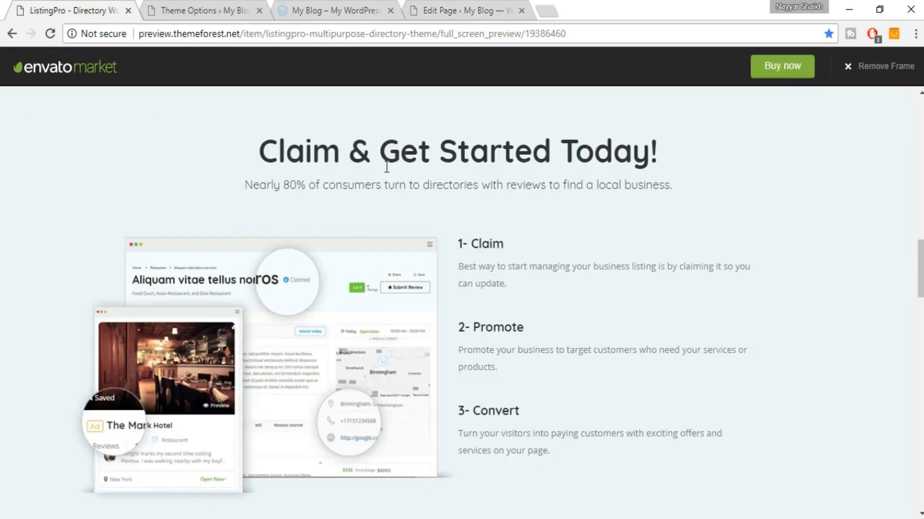
scroll(445, 181, "up", 2)
left_click_drag(253, 230, 702, 226)
key("ctrl+c")
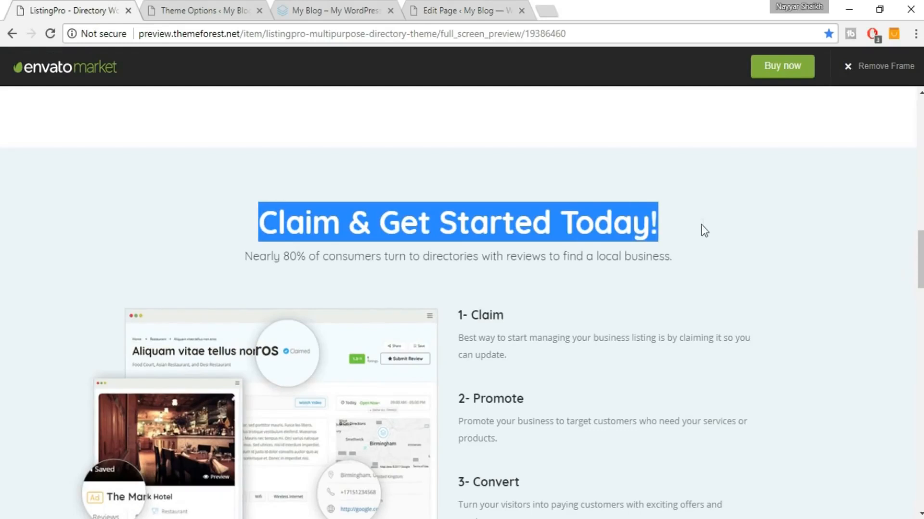
left_click(458, 1)
scroll(702, 203, "down", 4)
scroll(702, 203, "down", 2)
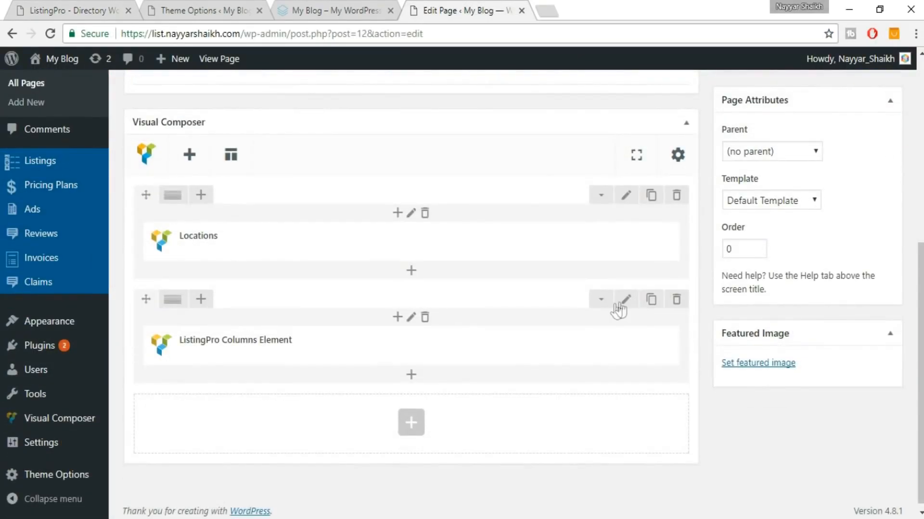
left_click(623, 301)
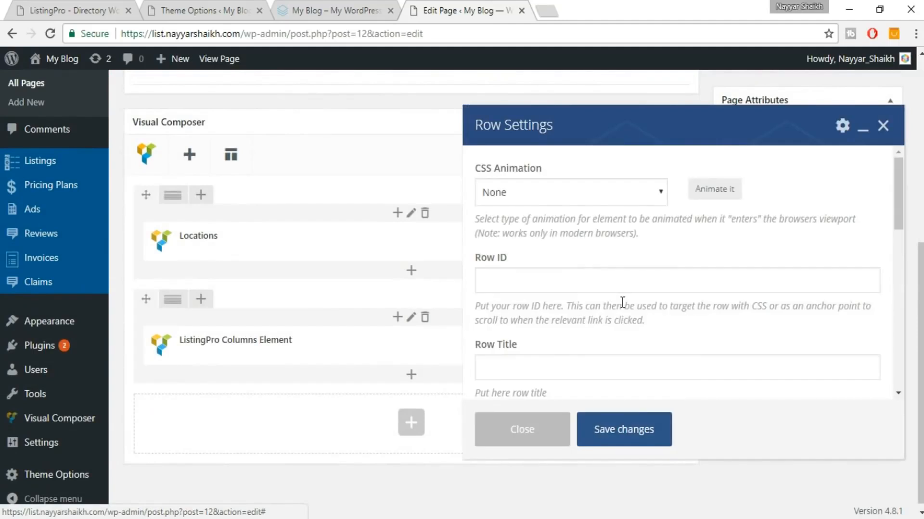
scroll(685, 284, "down", 2)
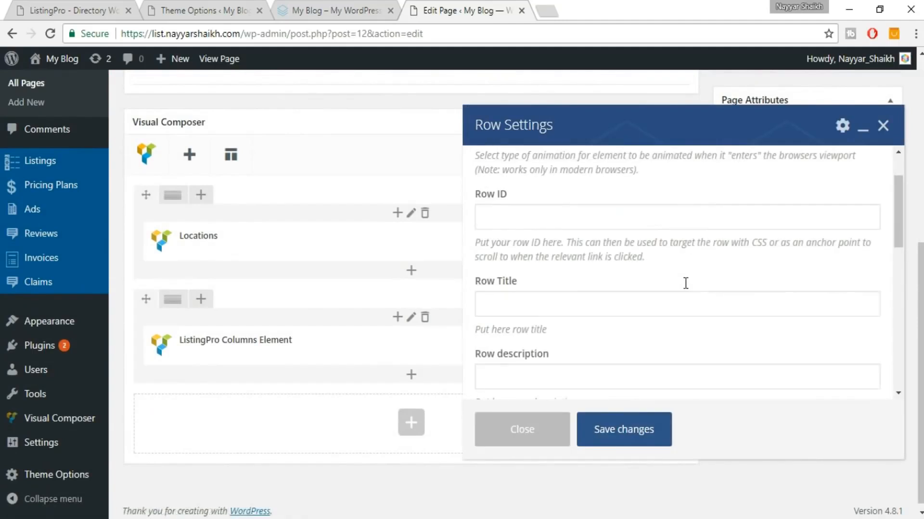
left_click(635, 286)
key("ctrl+v")
Copy the demo's 'Nearly 80%' subtitle into the row's Row description.
right_click(11, 1)
left_click(31, 1)
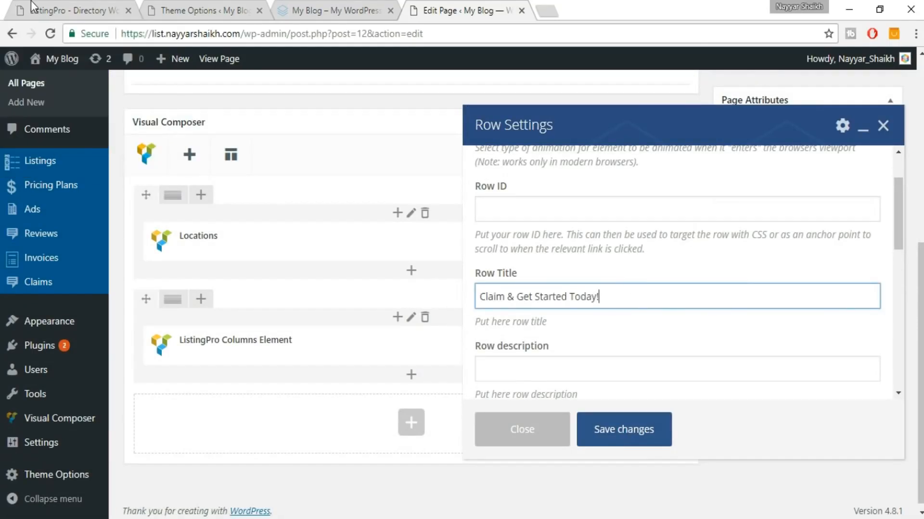
left_click(31, 1)
double_click(466, 245)
triple_click(466, 245)
key("ctrl+c")
left_click(465, 10)
left_click(524, 360)
key("ctrl+v")
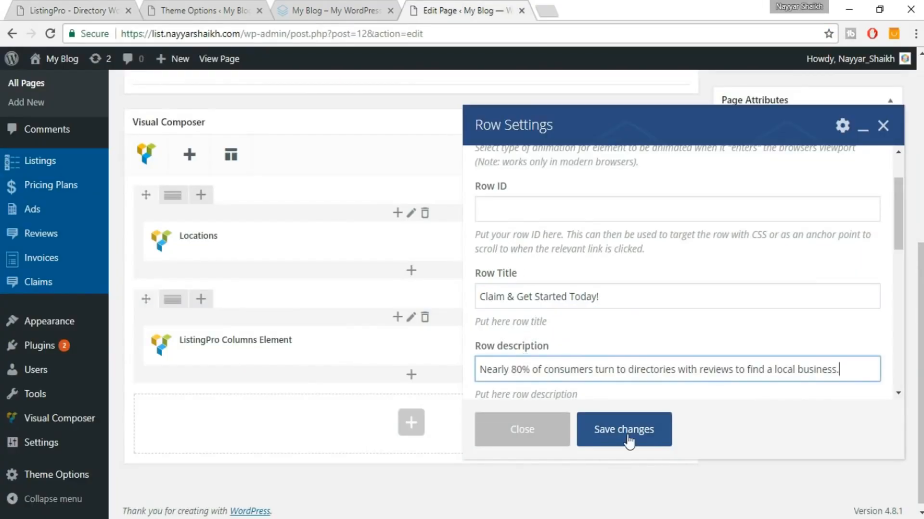
Set the row Background Color to #eff3f6 and save the row settings.
scroll(677, 311, "down", 3)
scroll(674, 310, "down", 2)
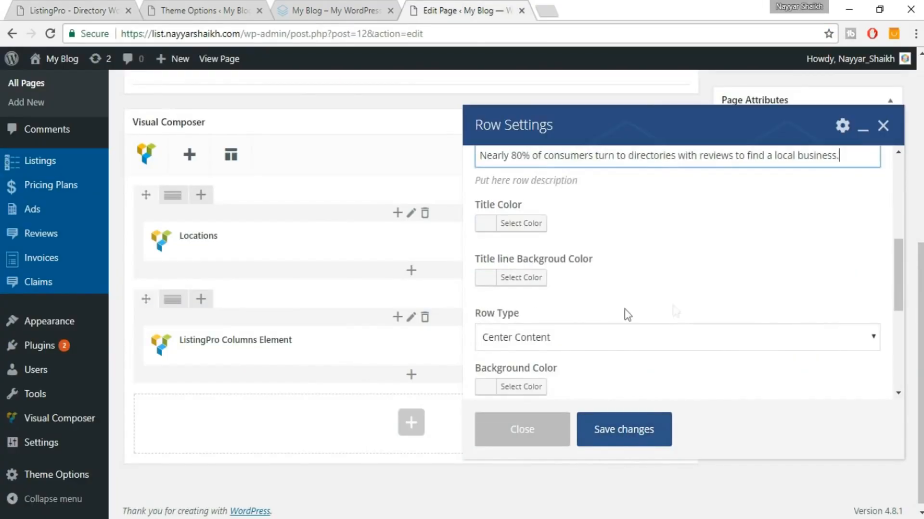
scroll(619, 313, "down", 2)
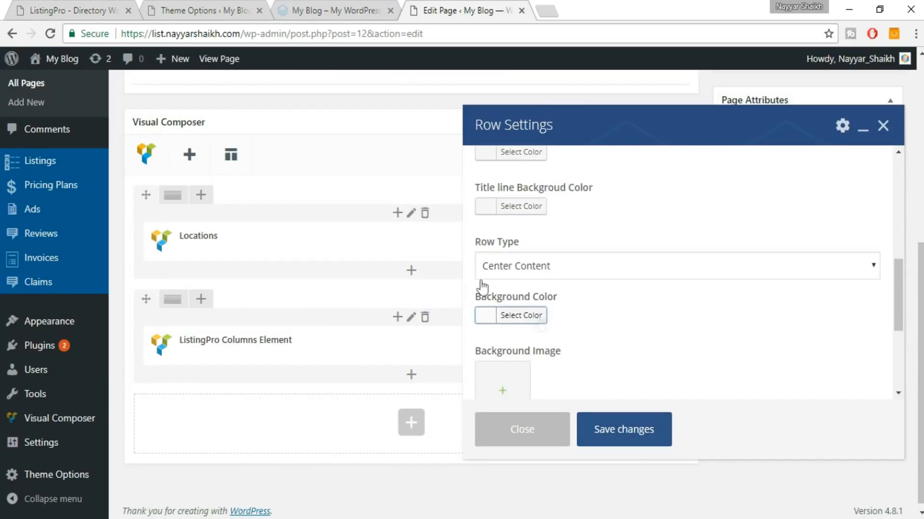
left_click(539, 317)
left_click(56, 4)
scroll(769, 304, "up", 3)
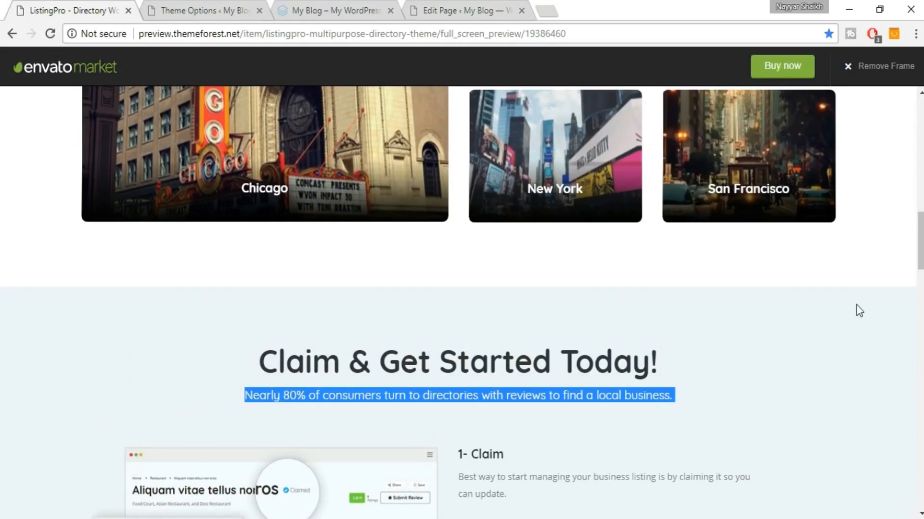
left_click(500, 10)
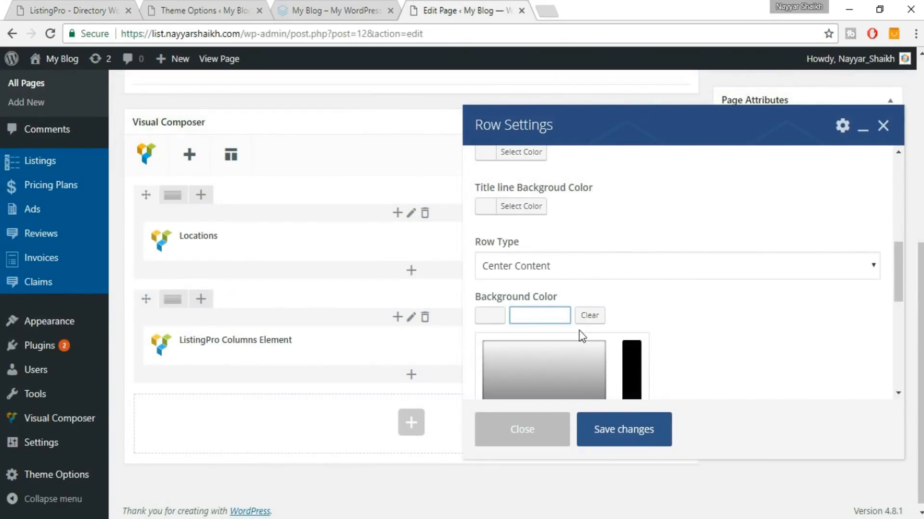
type("#e")
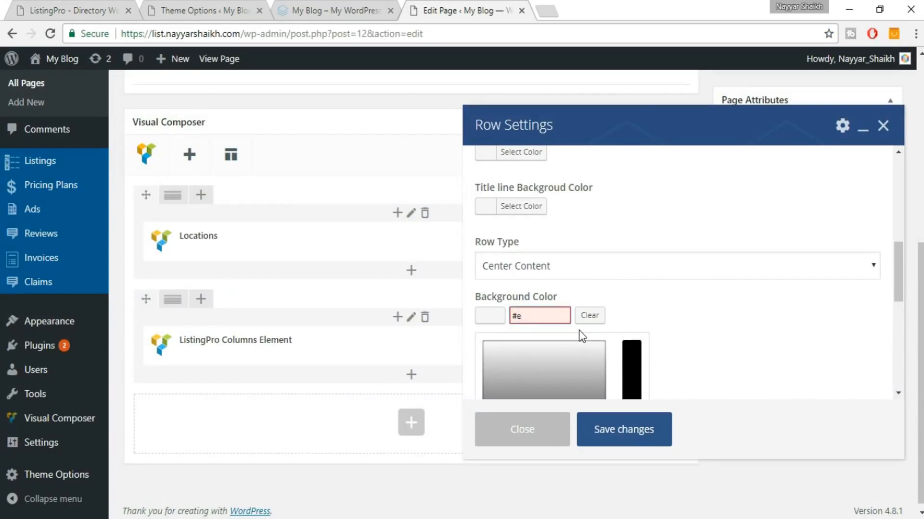
type("ff3f6")
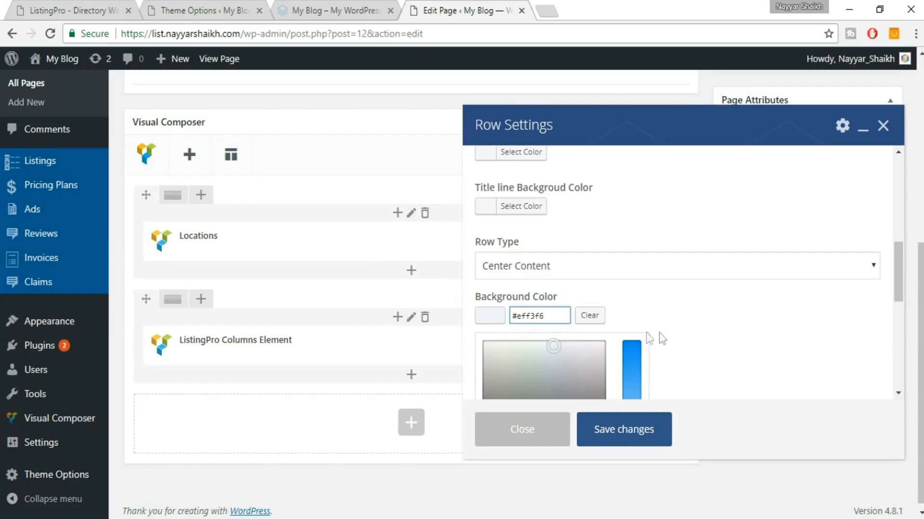
scroll(714, 318, "down", 2)
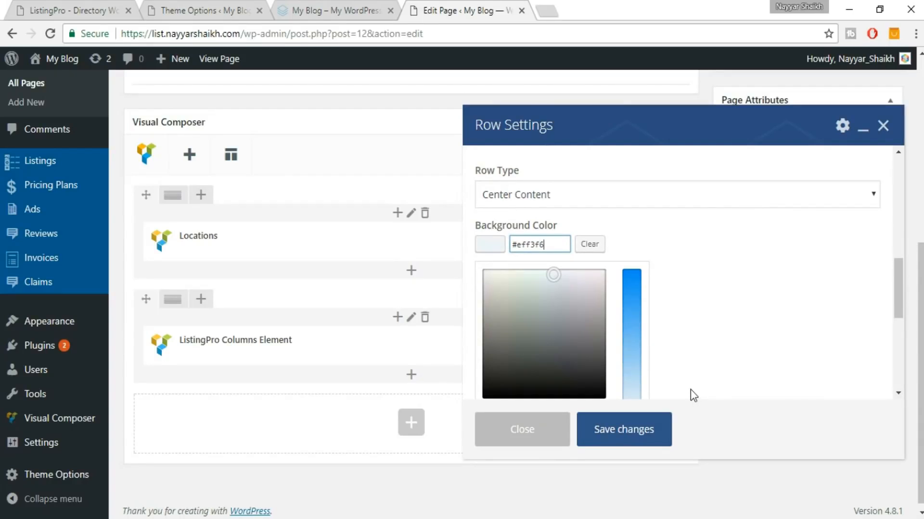
left_click(608, 441)
Update the page and reload the live home page to view the Claim & Get Started section.
scroll(837, 310, "up", 5)
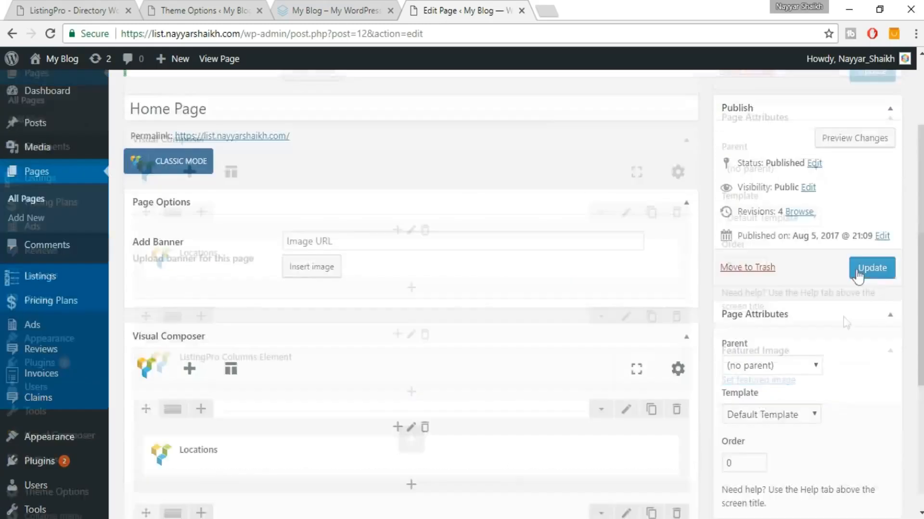
left_click(868, 269)
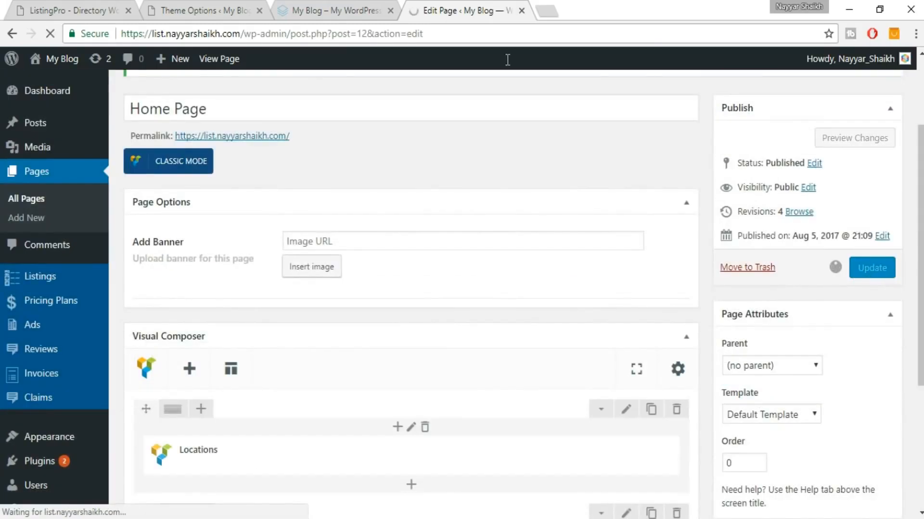
left_click(339, 6)
left_click(356, 27)
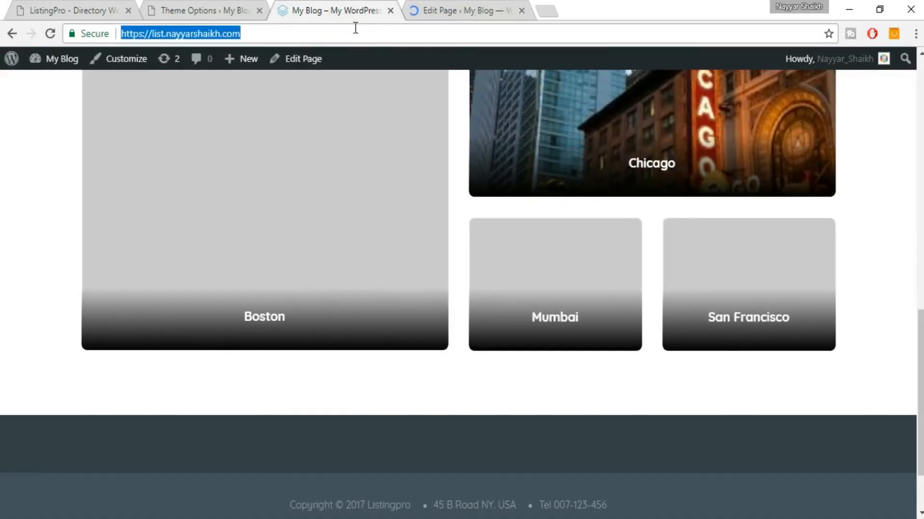
key("Return")
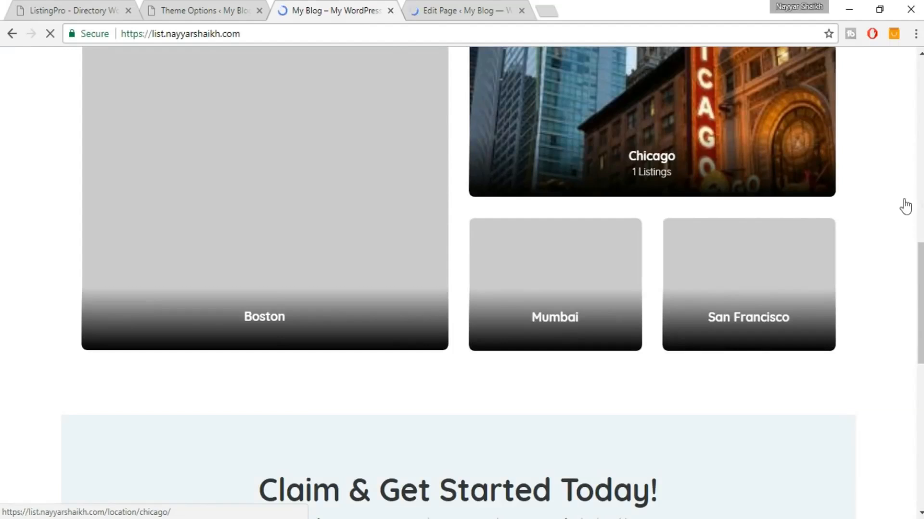
scroll(898, 205, "down", 7)
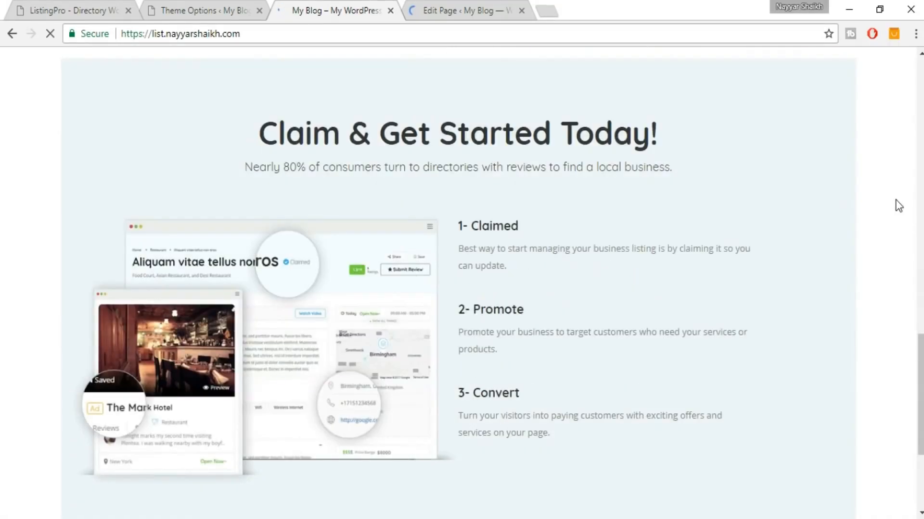
scroll(869, 189, "up", 3)
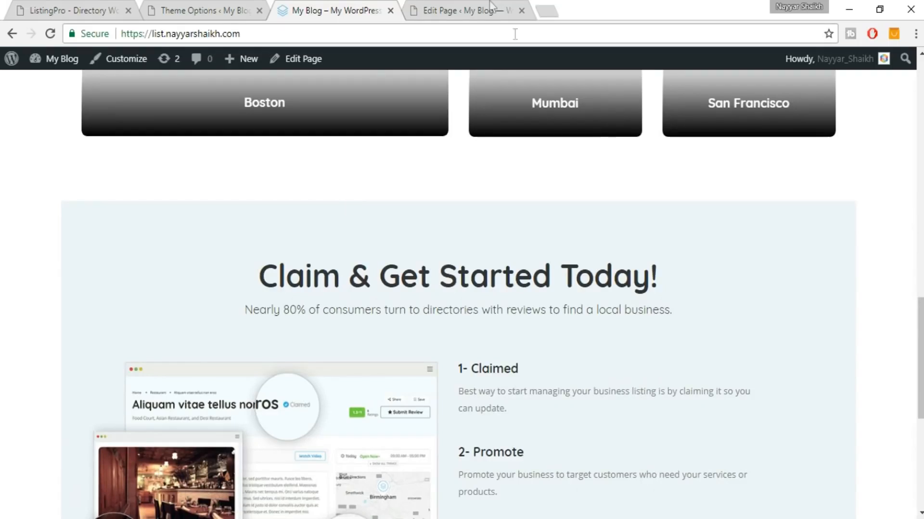
left_click(469, 4)
scroll(614, 178, "down", 5)
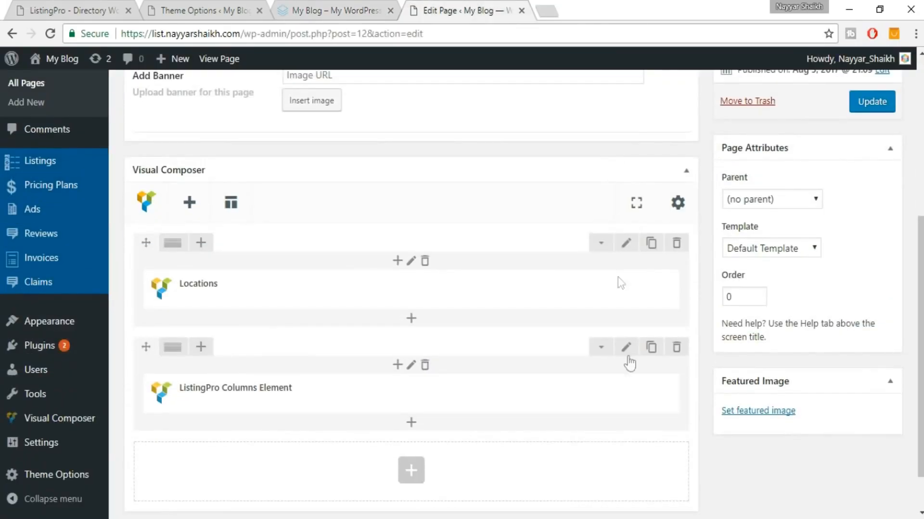
Change the row's Row Type to Full Width - Center Content and save it.
left_click(632, 353)
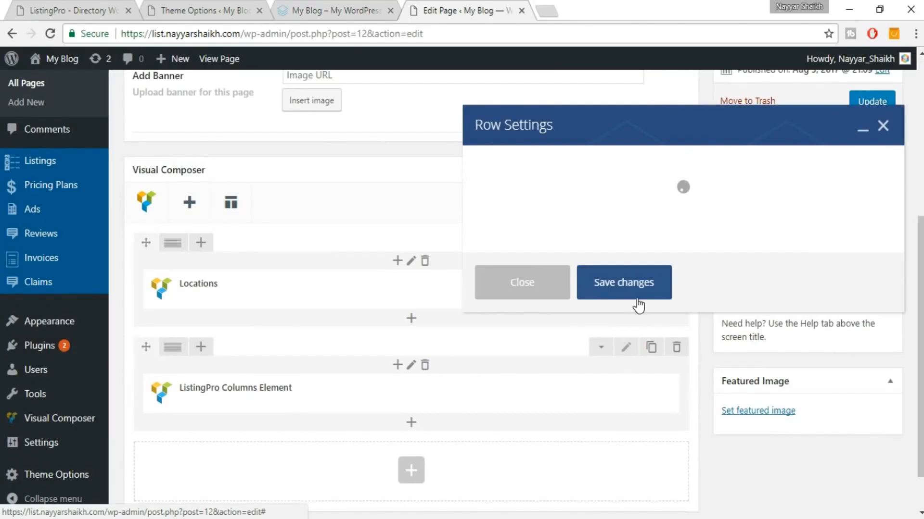
scroll(715, 278, "down", 5)
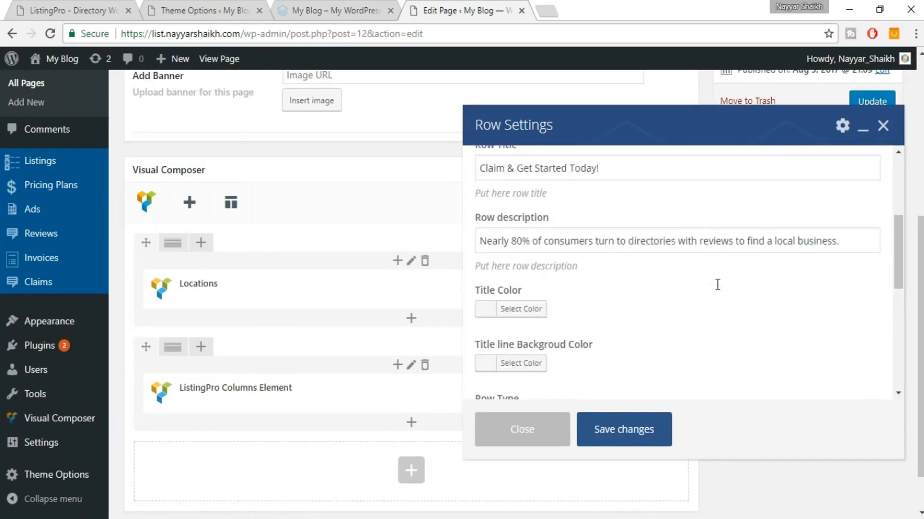
scroll(719, 291, "down", 6)
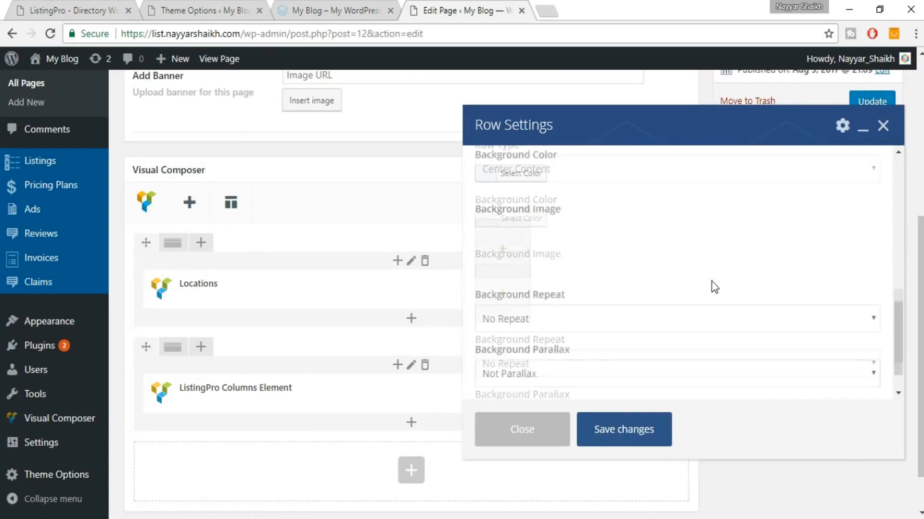
scroll(659, 310, "down", 3)
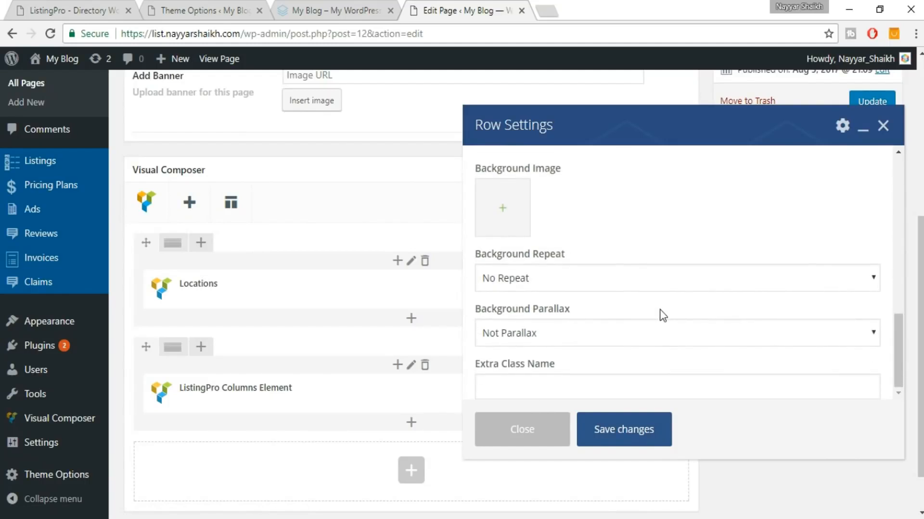
left_click(530, 279)
left_click(530, 278)
scroll(662, 269, "up", 3)
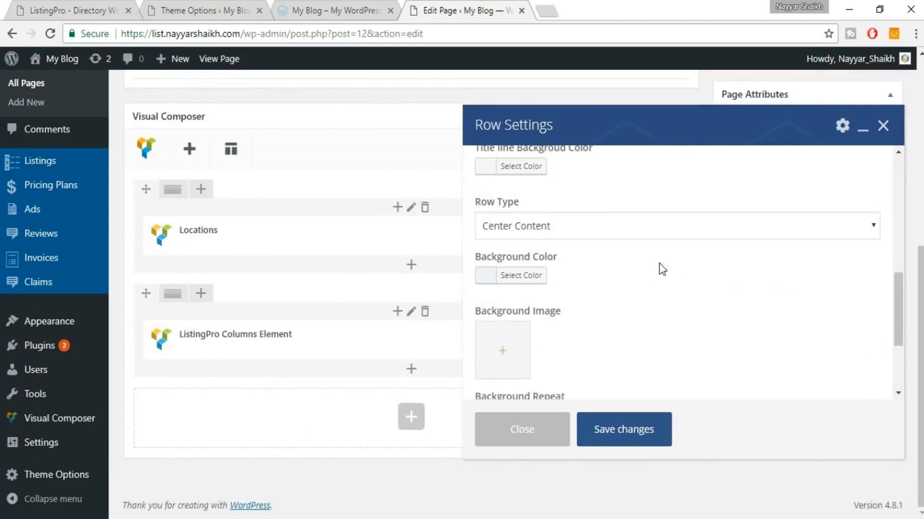
left_click(632, 227)
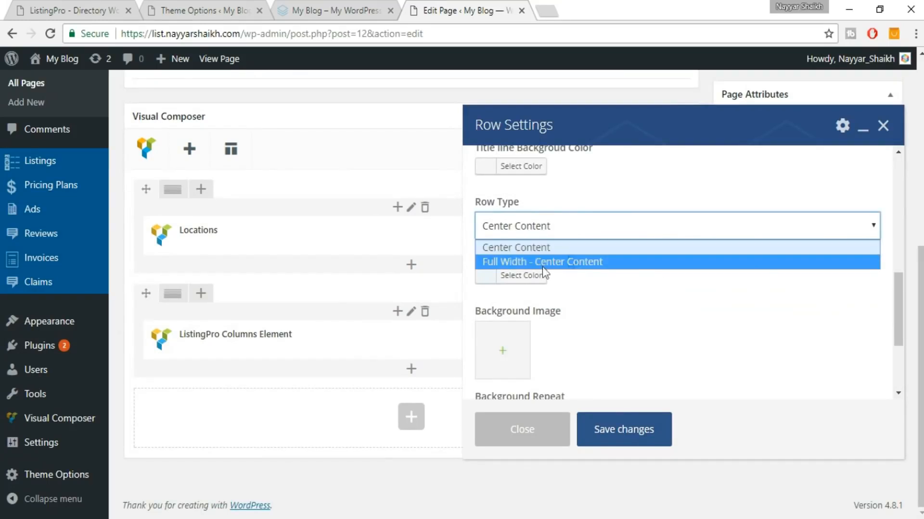
left_click(519, 263)
left_click(629, 429)
Update the page and reload the live home page to check the full-width background.
scroll(847, 224, "up", 5)
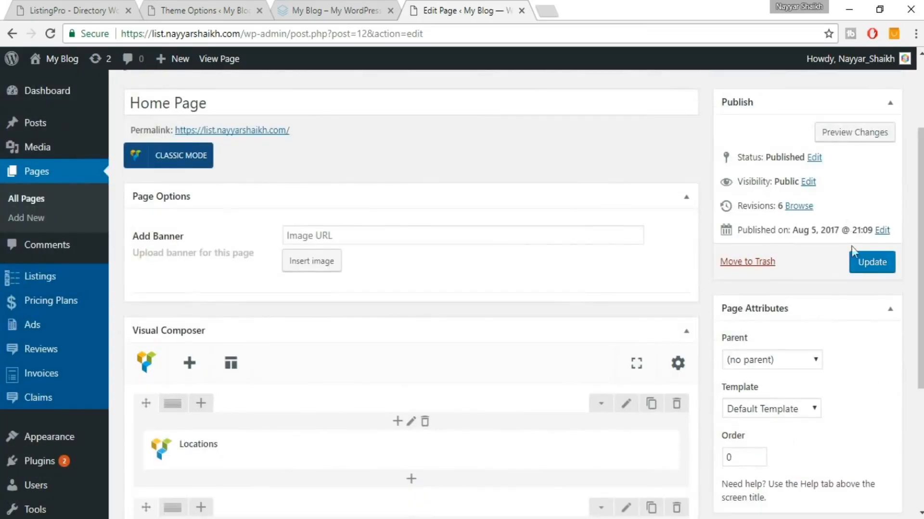
left_click(852, 266)
left_click(284, 9)
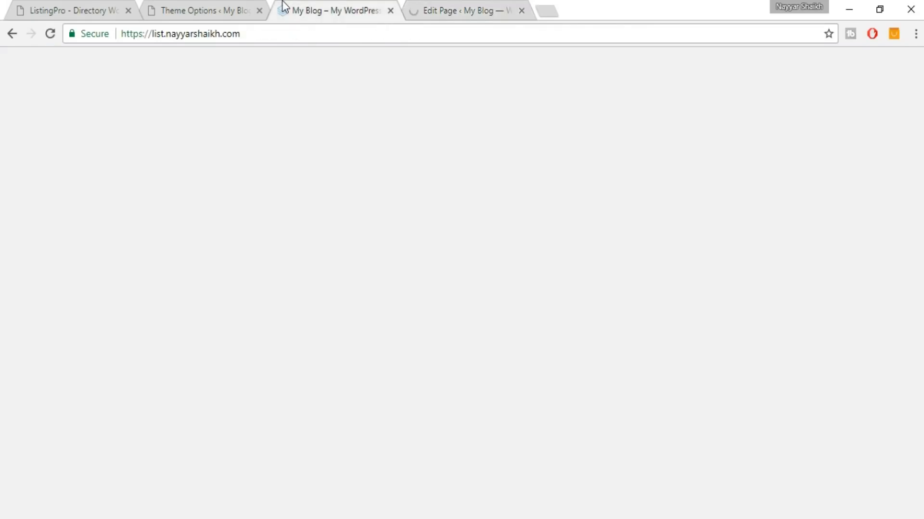
left_click(348, 34)
key("Return")
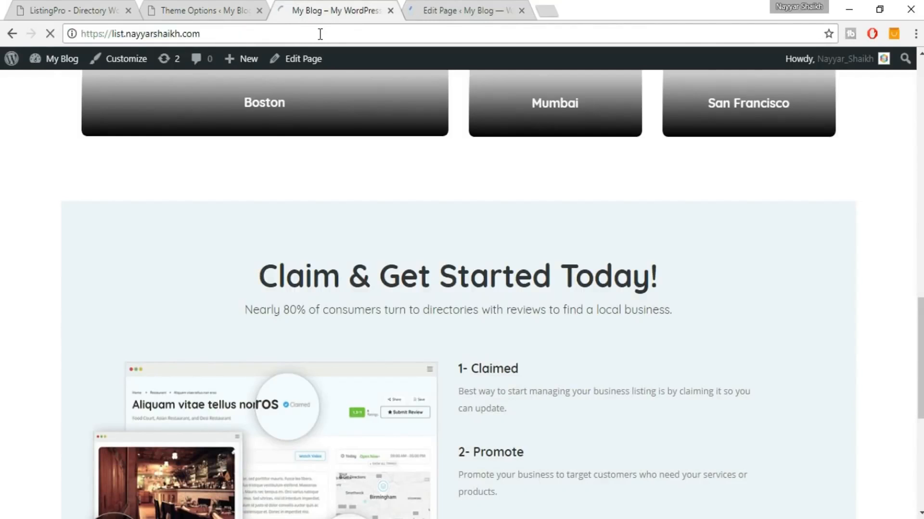
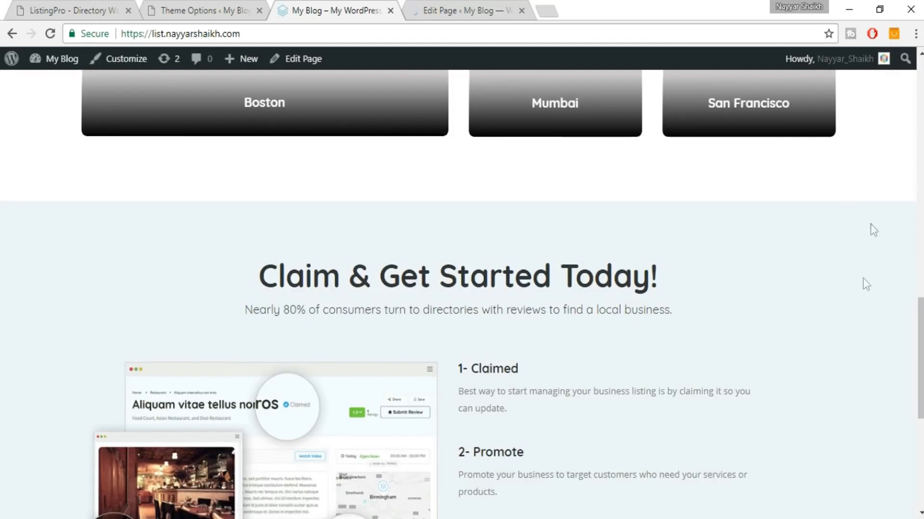
Review the live Claim & Get Started section down to the footer, then bring up the ListingPro demo.
scroll(862, 266, "down", 2)
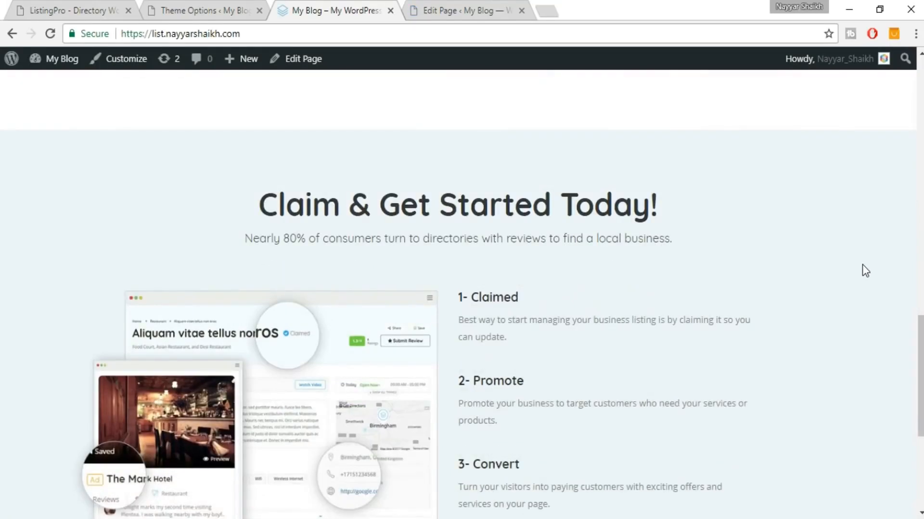
scroll(862, 266, "down", 4)
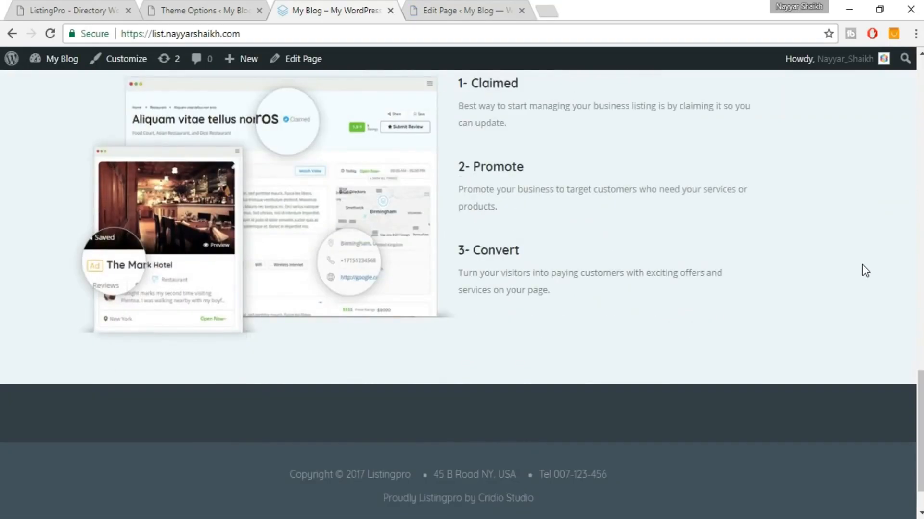
scroll(862, 266, "up", 4)
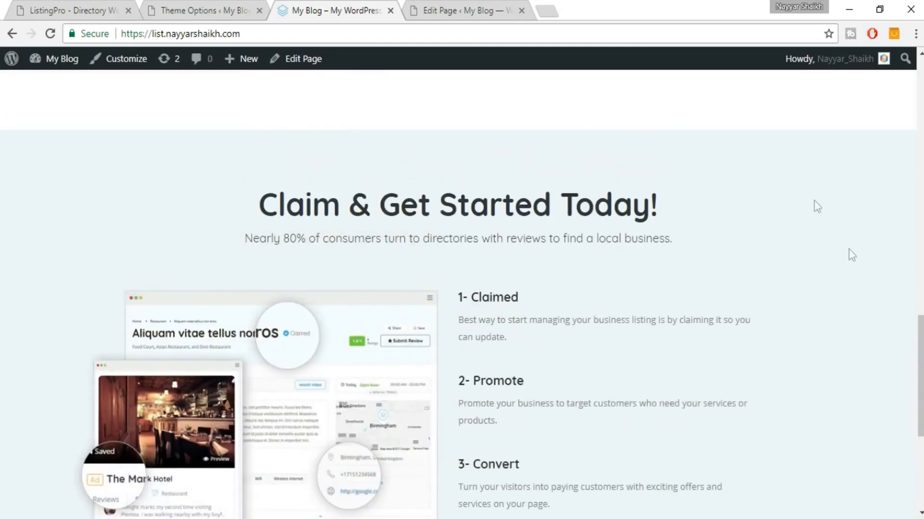
scroll(855, 283, "down", 4)
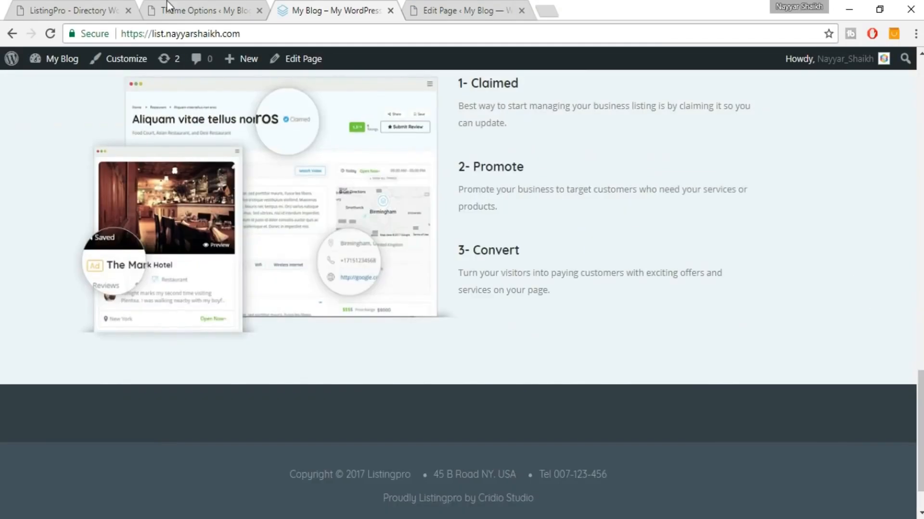
left_click(76, 2)
Add a Listing Posts element under the ListingPro Columns Element, showing 3 posts per page.
scroll(772, 318, "down", 11)
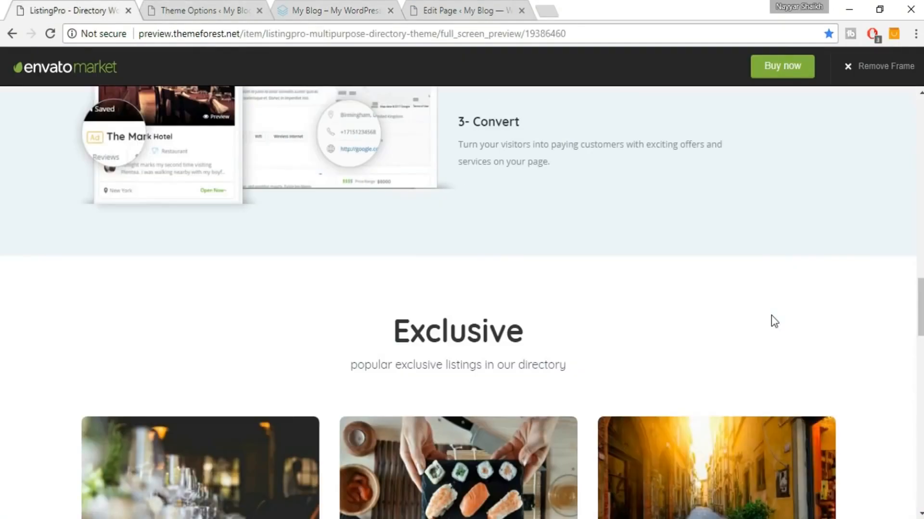
scroll(771, 315, "down", 2)
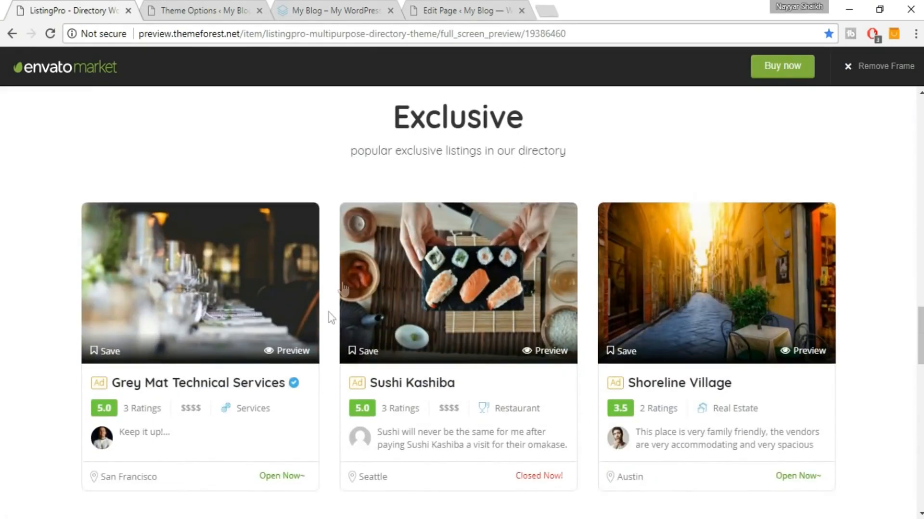
left_click(462, 10)
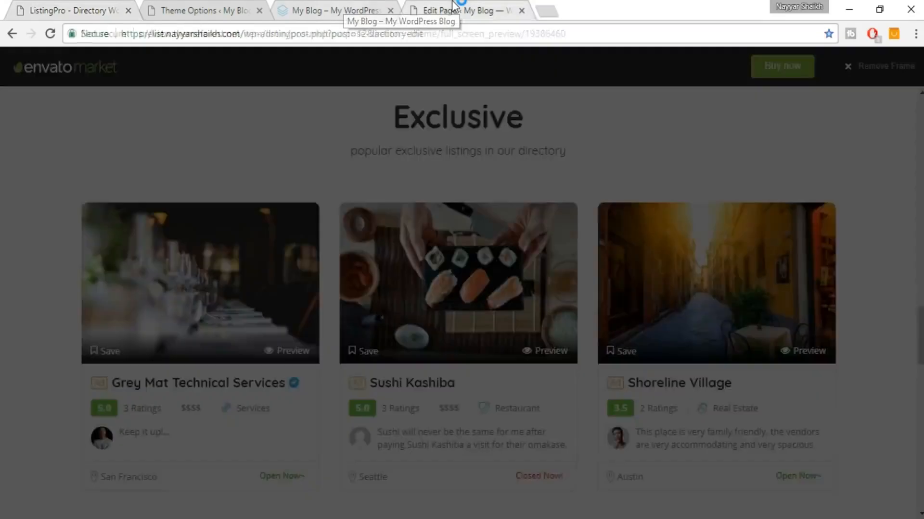
scroll(629, 224, "down", 7)
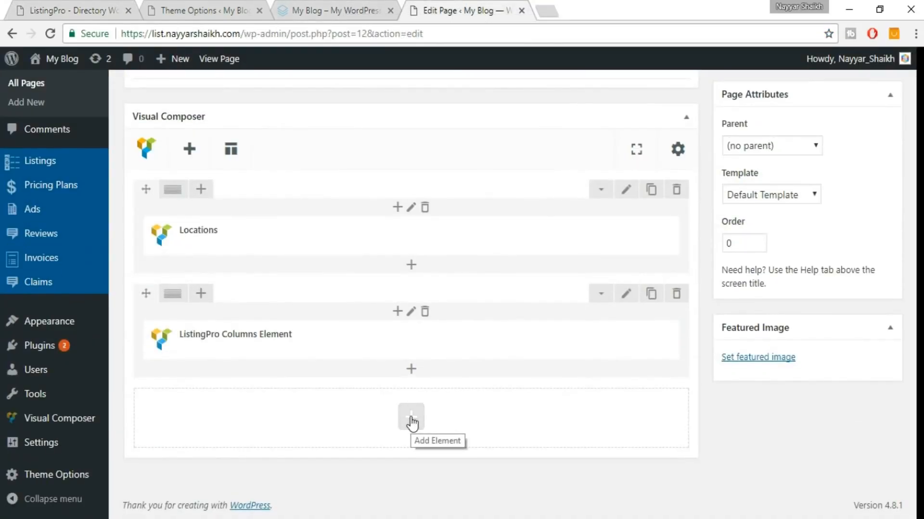
left_click(411, 422)
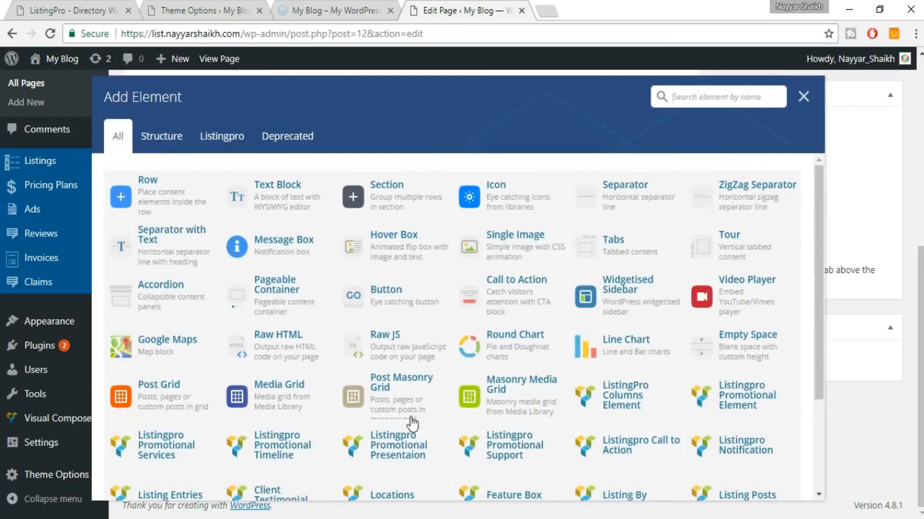
type("post")
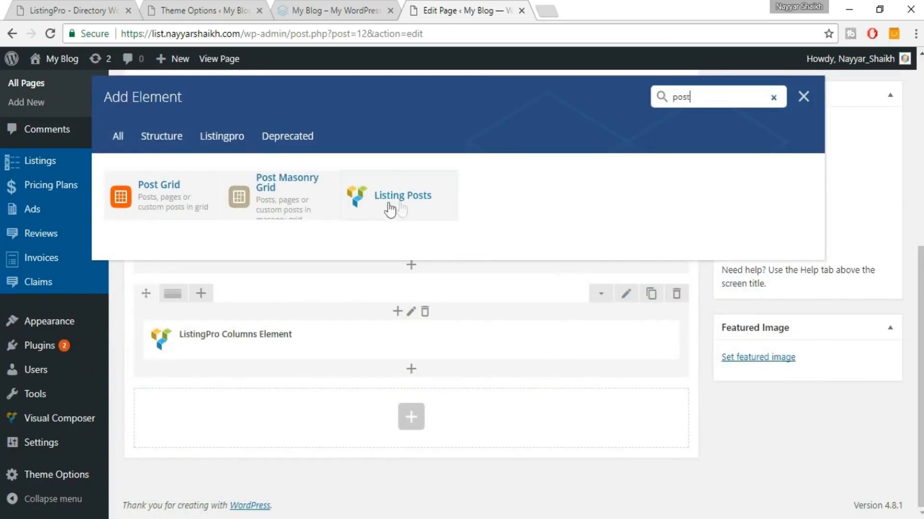
left_click(396, 208)
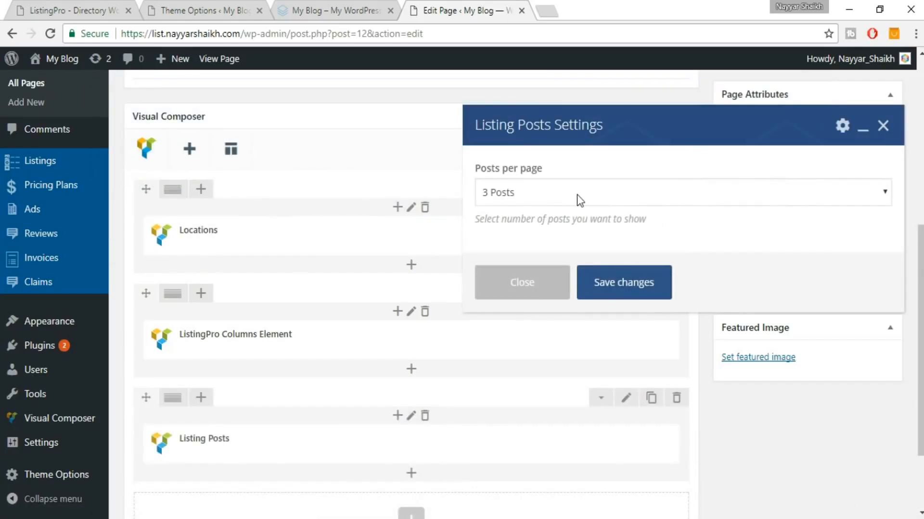
left_click(551, 200)
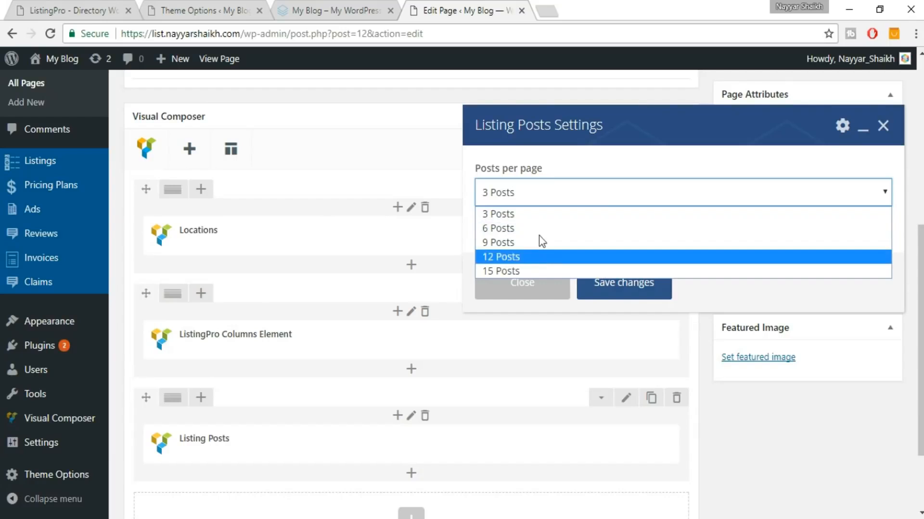
left_click(538, 213)
left_click(596, 284)
scroll(773, 346, "down", 2)
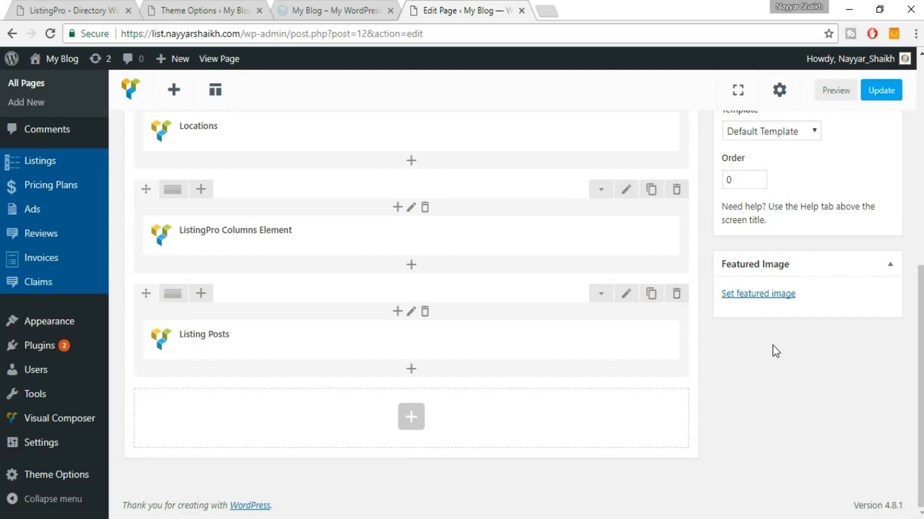
Copy the demo's subtitle 'popular exclusive listings in our directory' into the Listing Posts row's title and description.
left_click(38, 10)
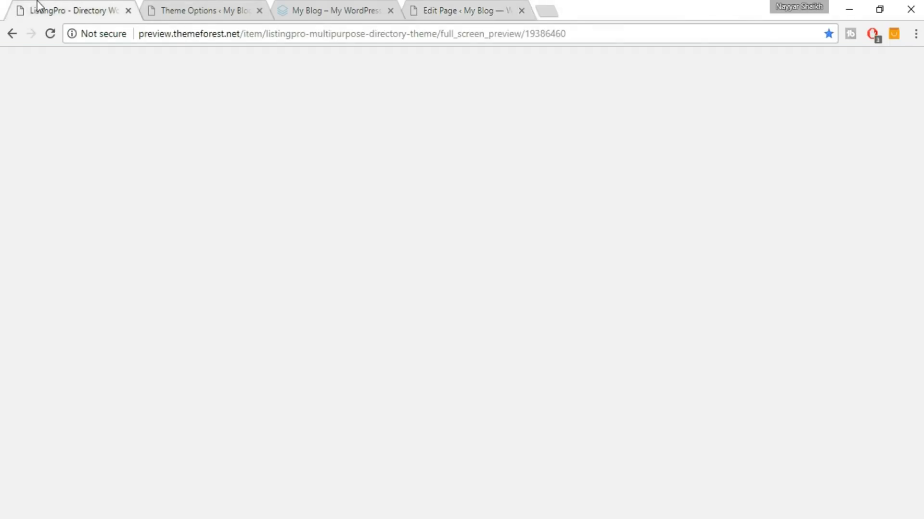
left_click_drag(344, 150, 591, 156)
key("ctrl+c")
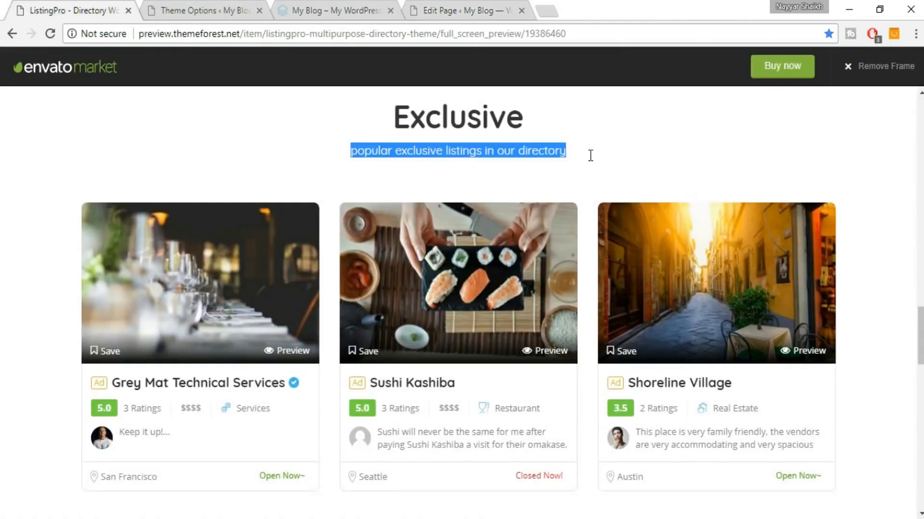
left_click(493, 10)
left_click(627, 295)
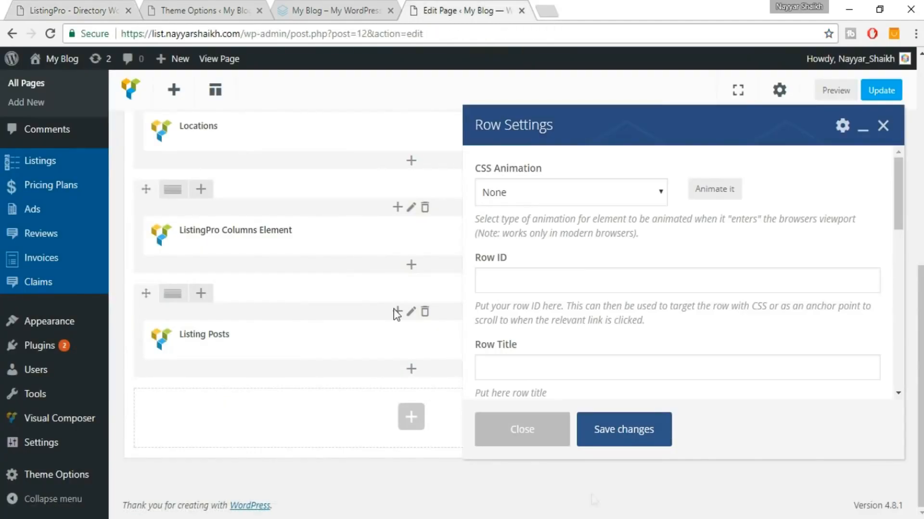
scroll(766, 285, "down", 3)
left_click(571, 226)
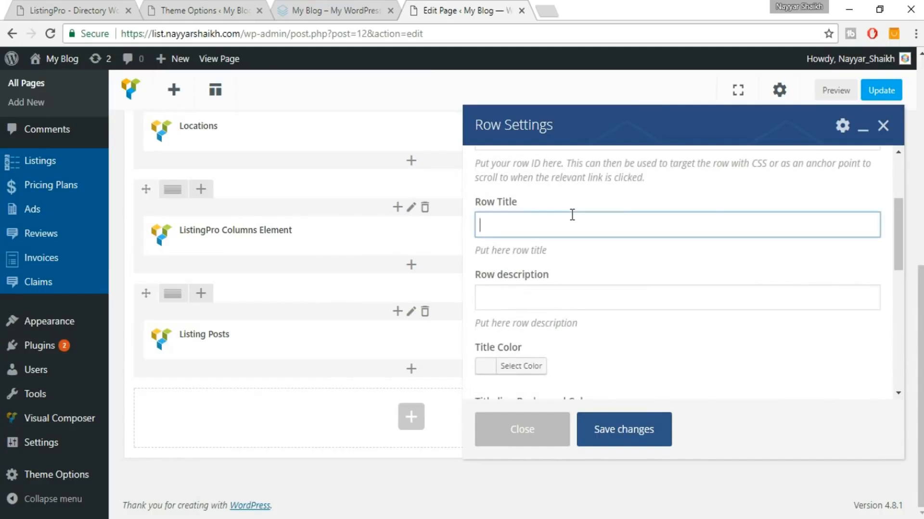
key("ctrl+v")
left_click(590, 291)
key("ctrl+v")
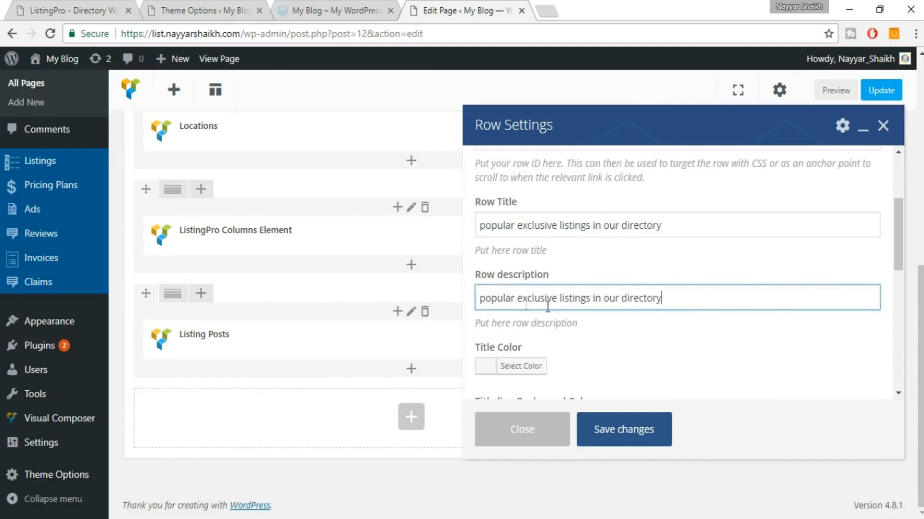
Change the row title to 'Exclusive', save the row settings and update the page.
left_click_drag(519, 300, 554, 299)
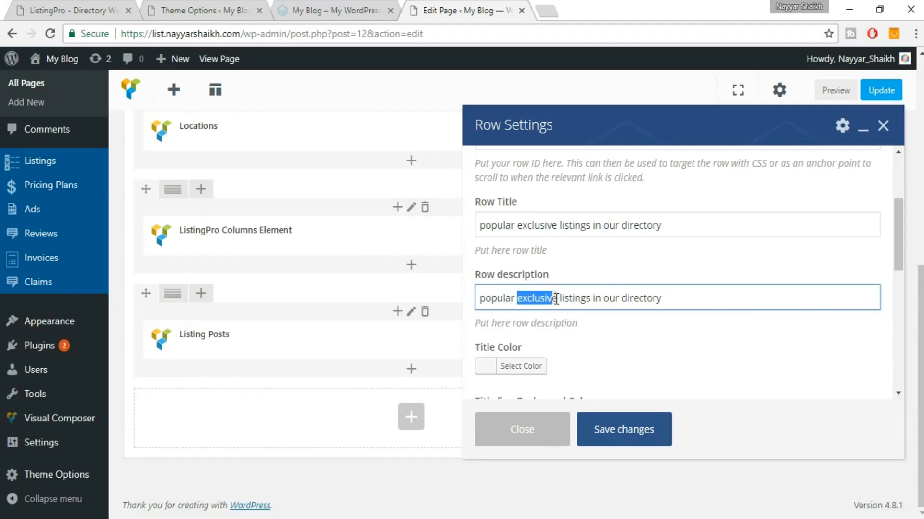
triple_click(614, 230)
type("exclusive")
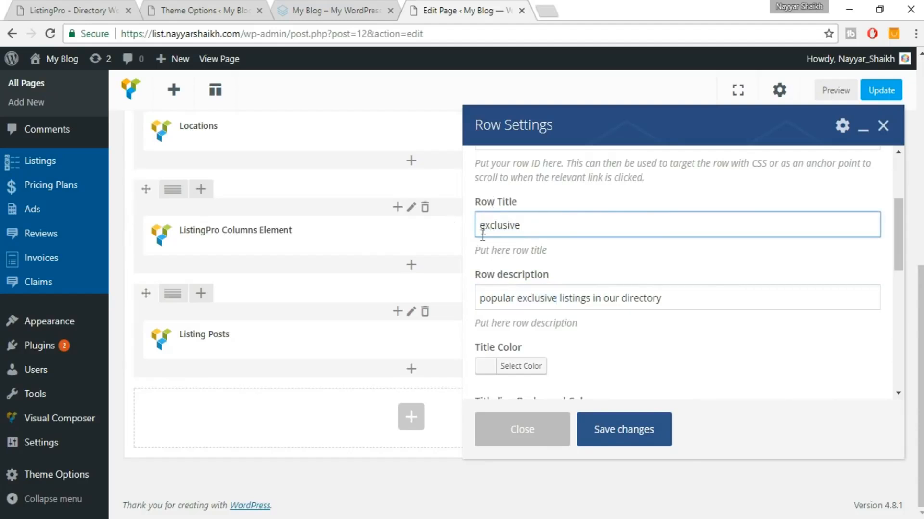
left_click_drag(476, 226, 474, 226)
type("E")
left_click(630, 429)
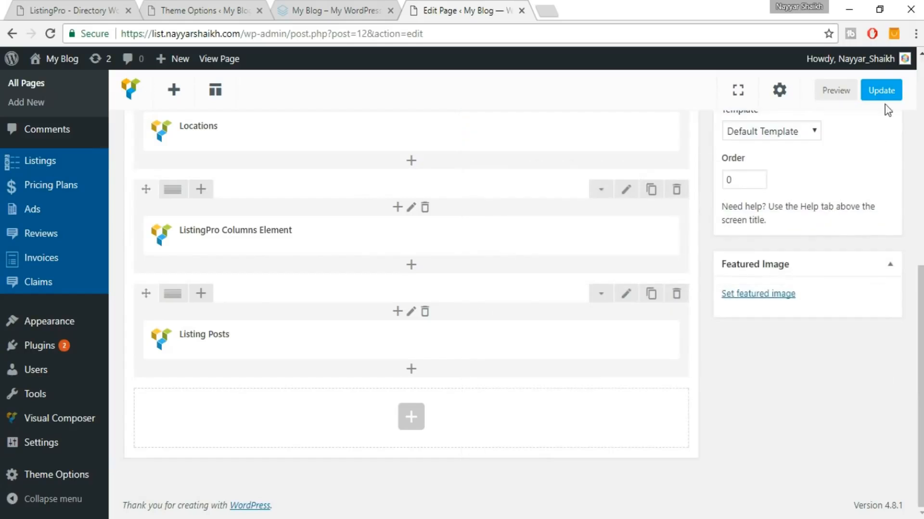
left_click(884, 99)
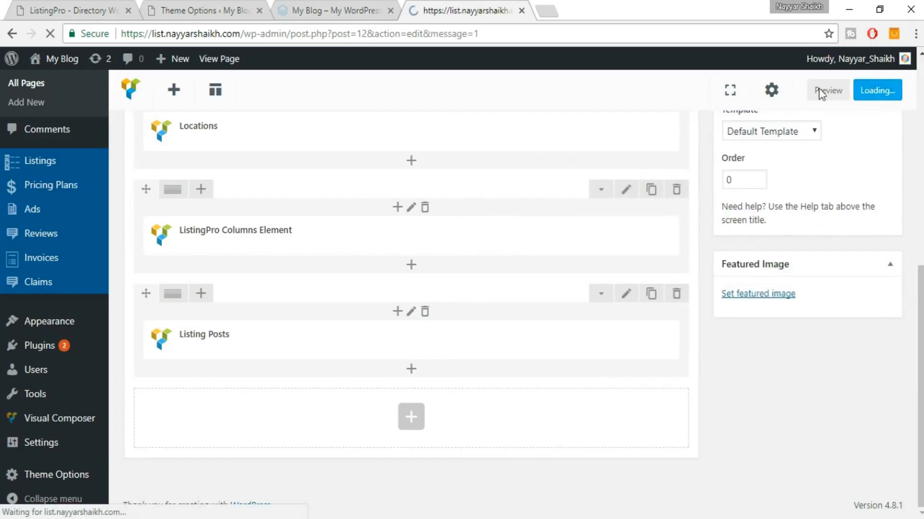
Reload the live home page to check the new Exclusive listings section.
left_click(332, 10)
left_click(50, 33)
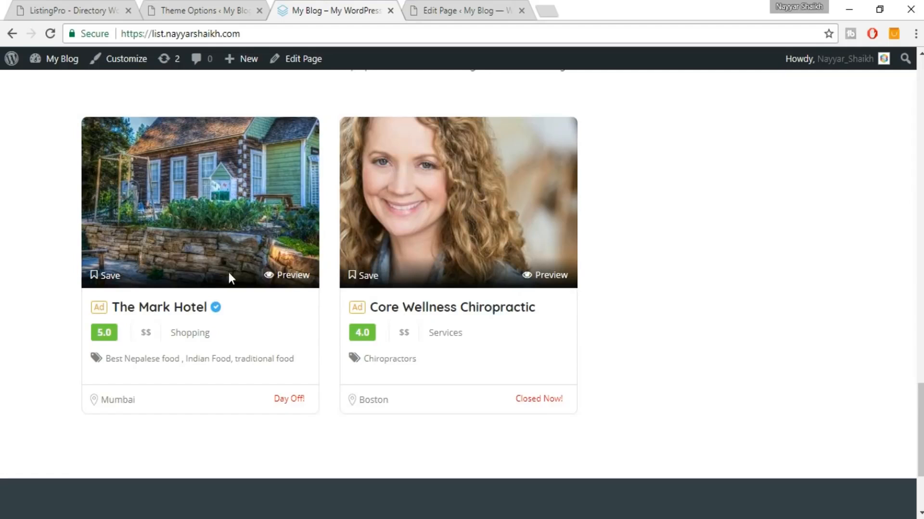
scroll(505, 284, "up", 3)
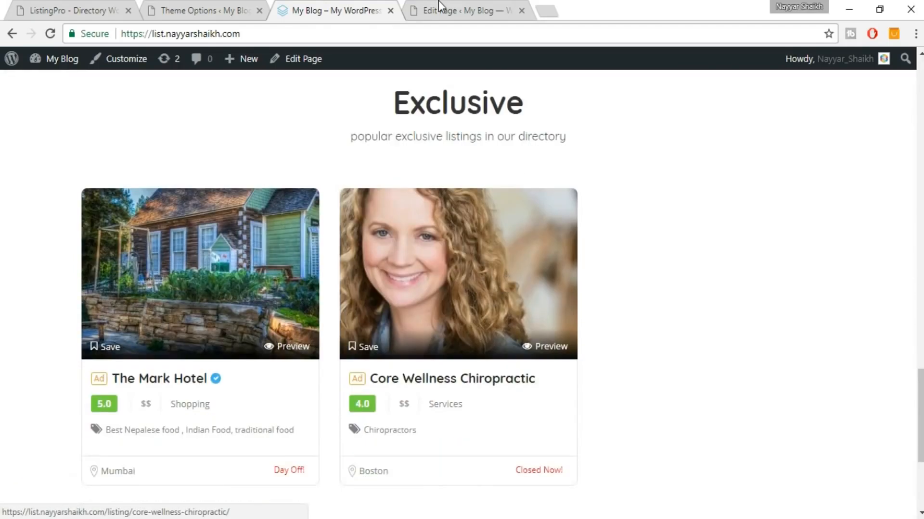
Scroll the demo down to its light-blue 'People talking about us' testimonial section.
left_click(437, 6)
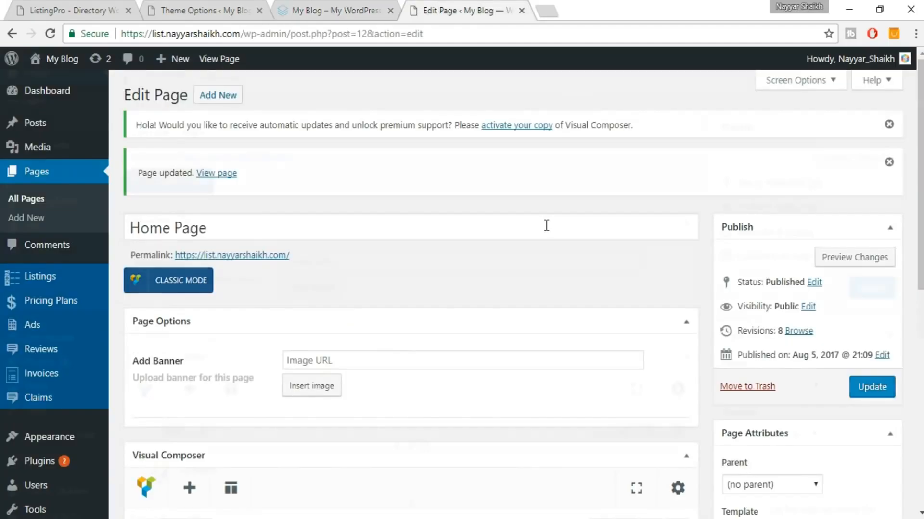
scroll(546, 226, "down", 8)
scroll(548, 231, "down", 1)
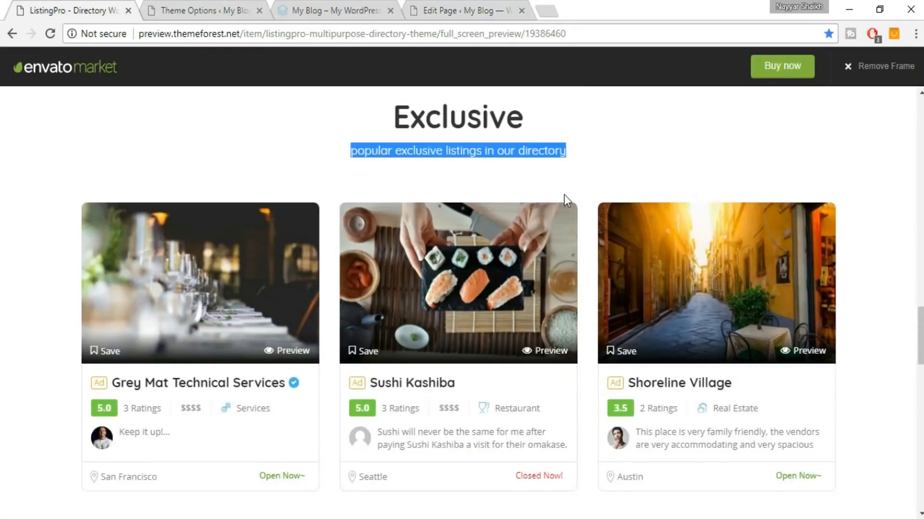
scroll(564, 195, "down", 5)
scroll(565, 198, "down", 3)
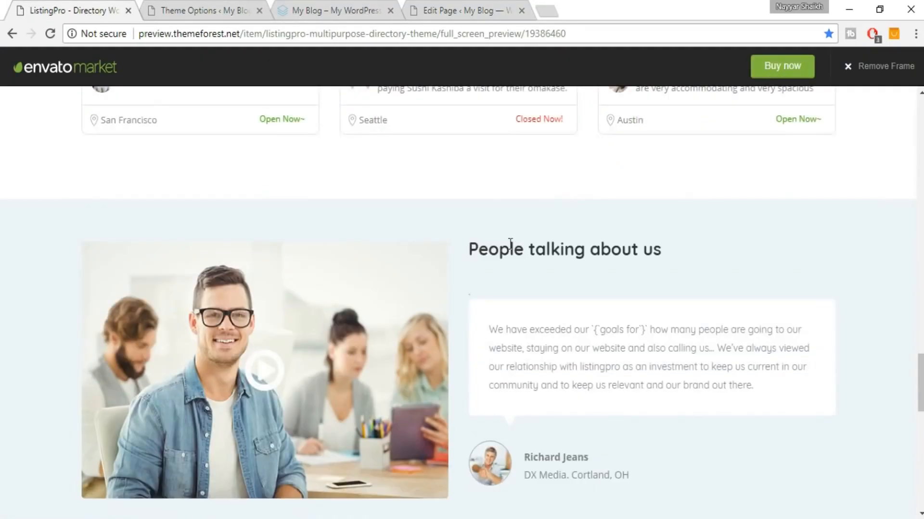
Add a Video Testimonials element to the home page via the 'test' element search.
left_click(486, 11)
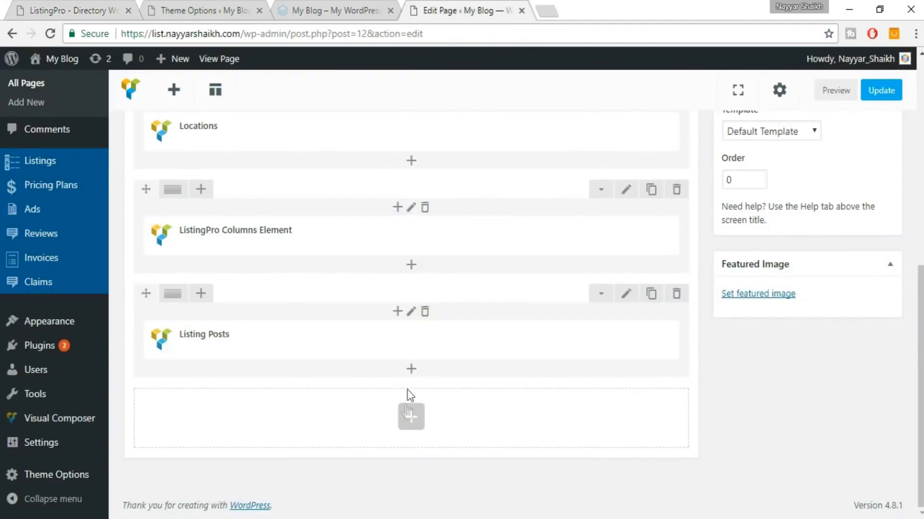
left_click(408, 419)
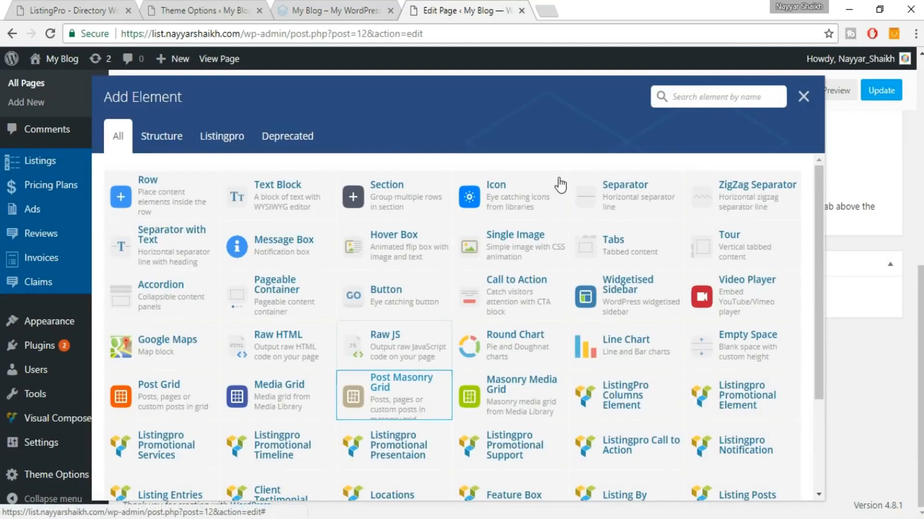
type("test")
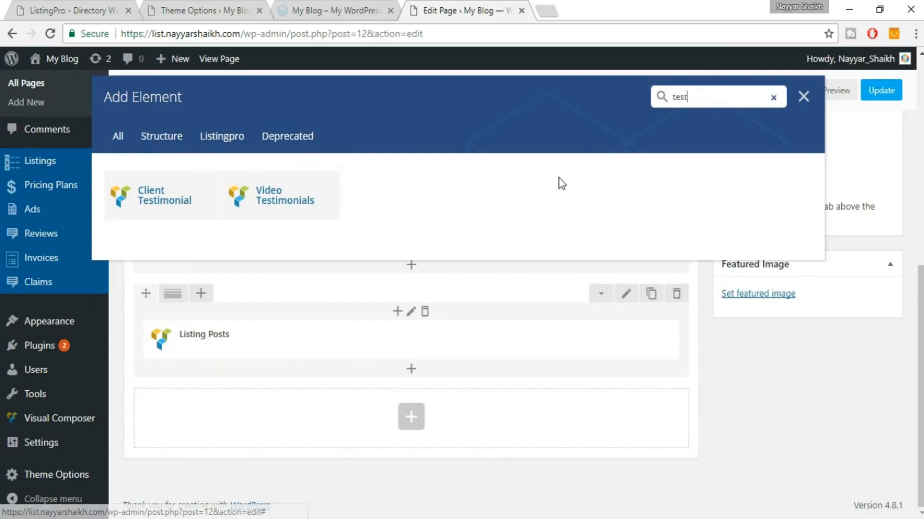
left_click(285, 212)
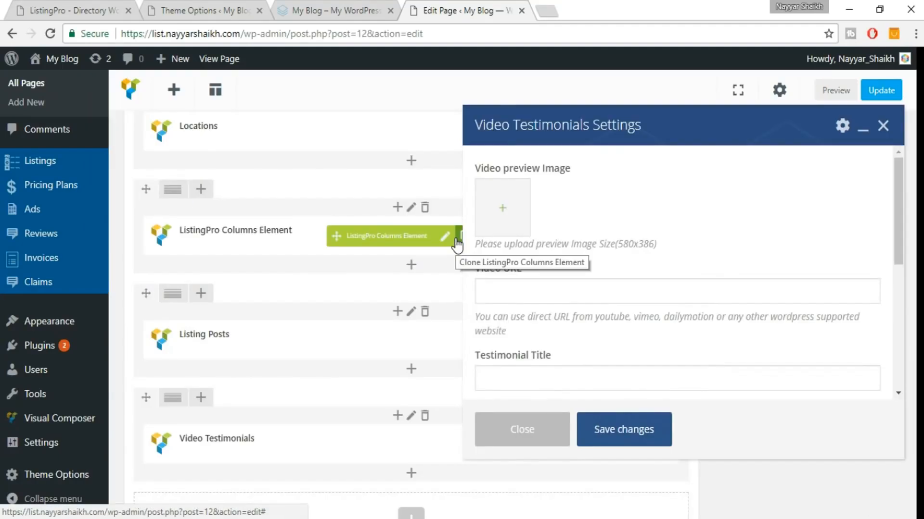
Upload Video-Thumbnail and use it as the testimonial's video preview image.
left_click(519, 213)
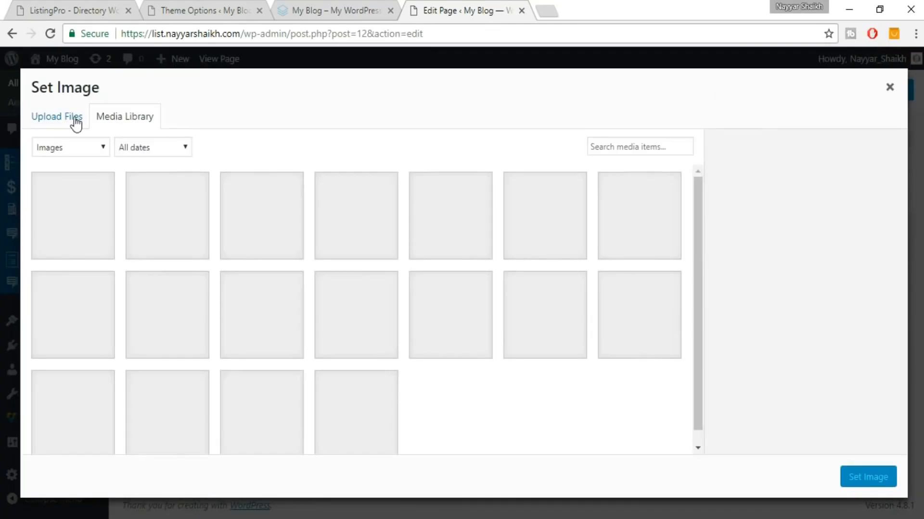
left_click(76, 119)
left_click(459, 301)
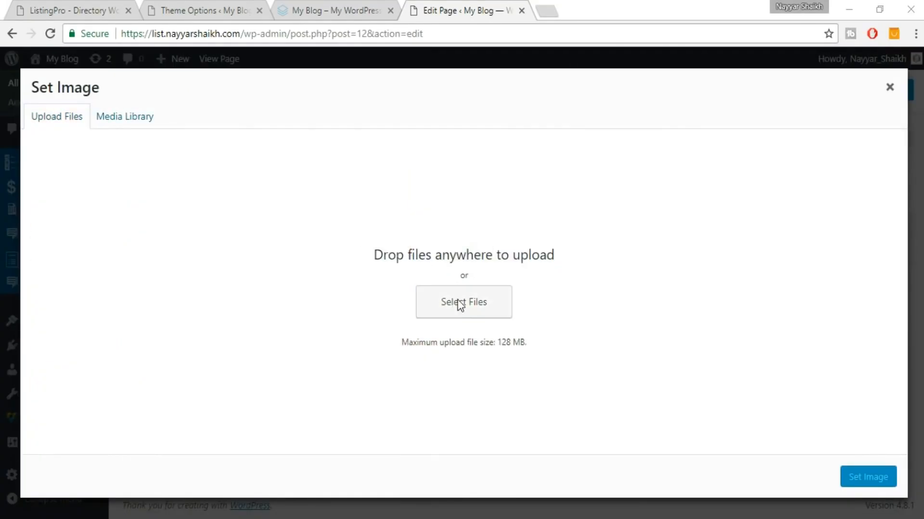
left_click(529, 137)
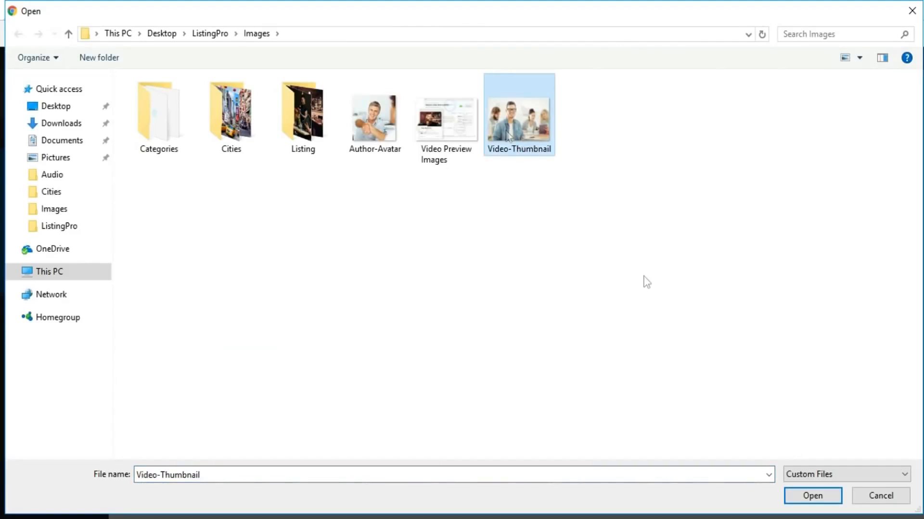
left_click(800, 495)
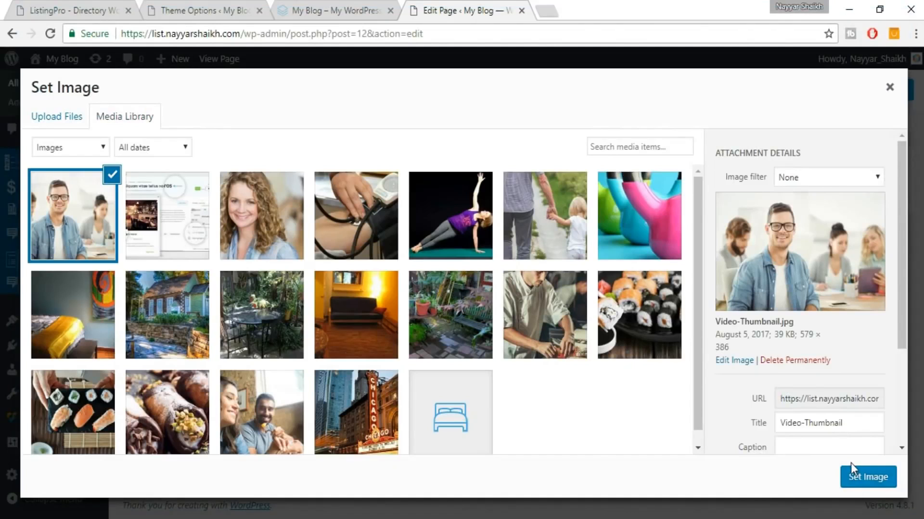
left_click(856, 481)
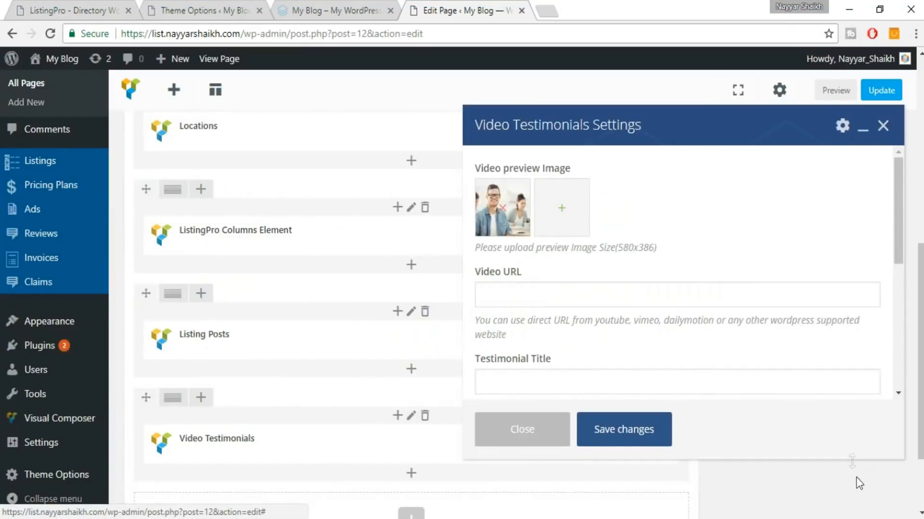
left_click(614, 297)
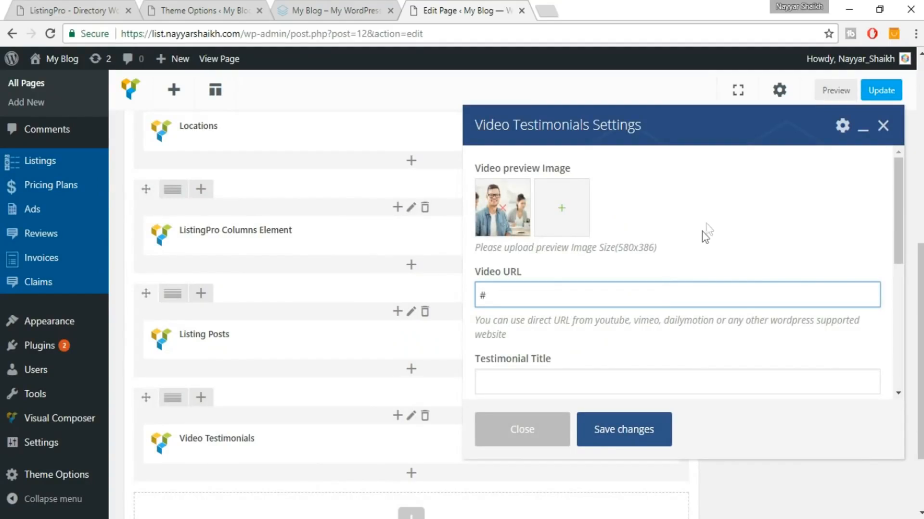
scroll(705, 236, "down", 4)
scroll(625, 251, "up", 1)
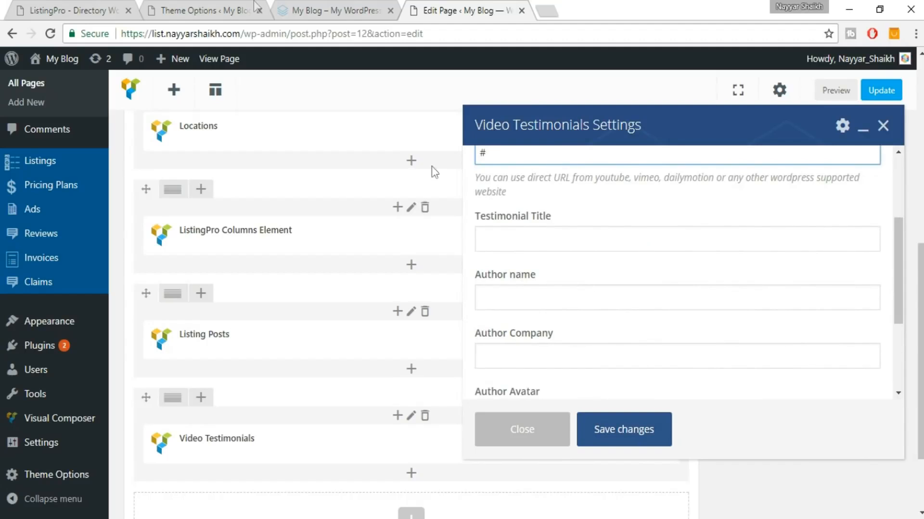
Copy the demo heading 'People talking about us' into the Testimonial Title.
left_click(97, 10)
double_click(571, 249)
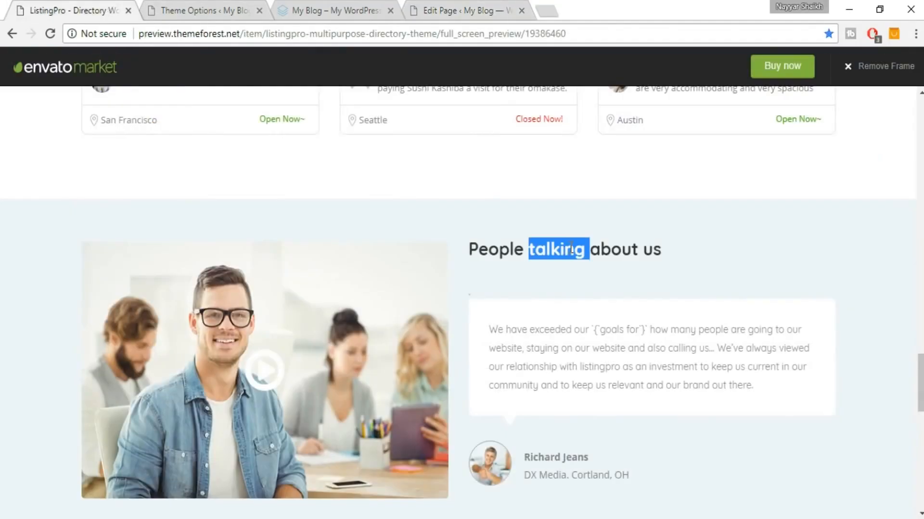
triple_click(571, 249)
key("ctrl+c")
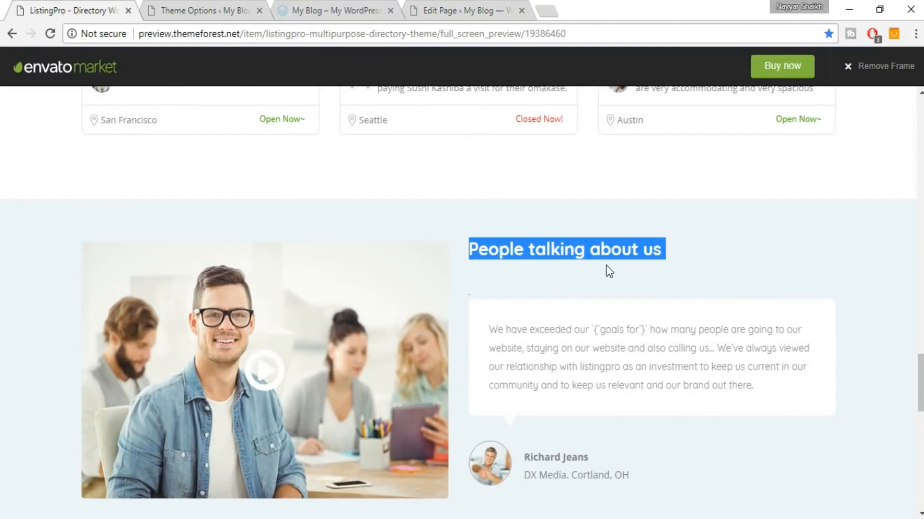
left_click(481, 10)
left_click(561, 233)
key("ctrl+v")
Copy the demo's author name into the testimonial's author name field.
key("ctrl+Tab")
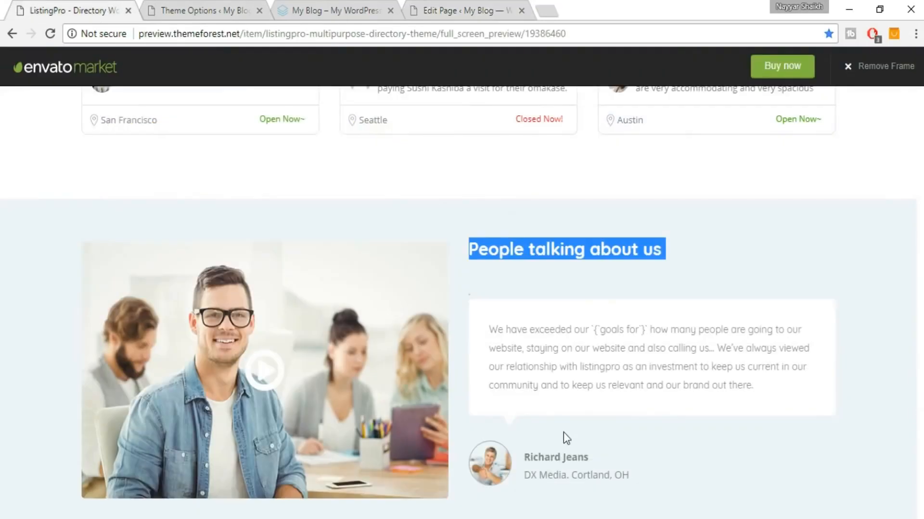
scroll(576, 430, "down", 1)
left_click_drag(588, 386, 527, 375)
key("ctrl+c")
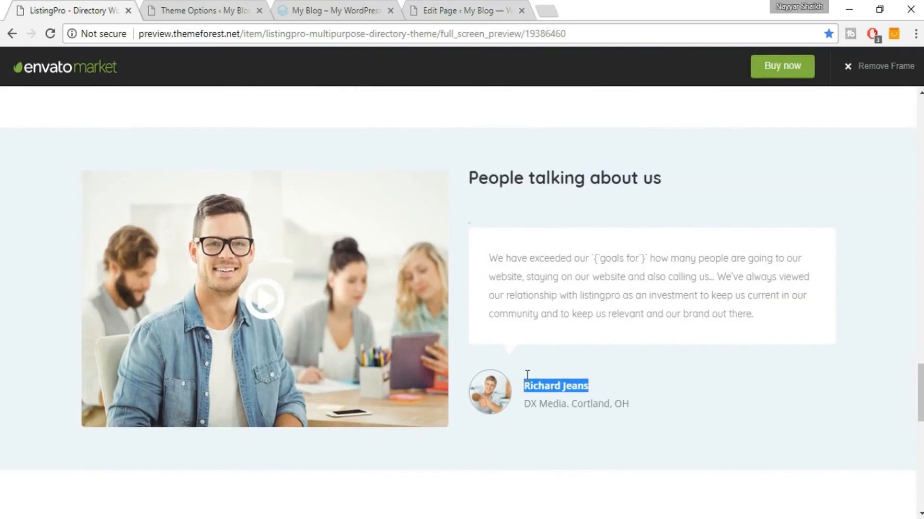
left_click(498, 7)
left_click(605, 298)
key("ctrl+v")
Copy the demo's author company line into the Author Company field.
key("ctrl+Tab")
left_click_drag(665, 415, 524, 387)
left_click(629, 445)
left_click_drag(642, 406, 517, 410)
key("ctrl+c")
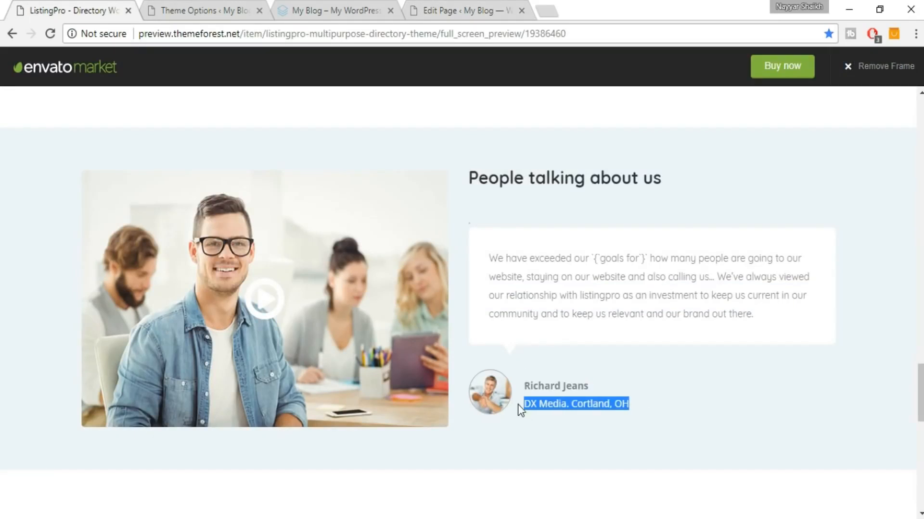
left_click(498, 8)
left_click(582, 359)
key("ctrl+v")
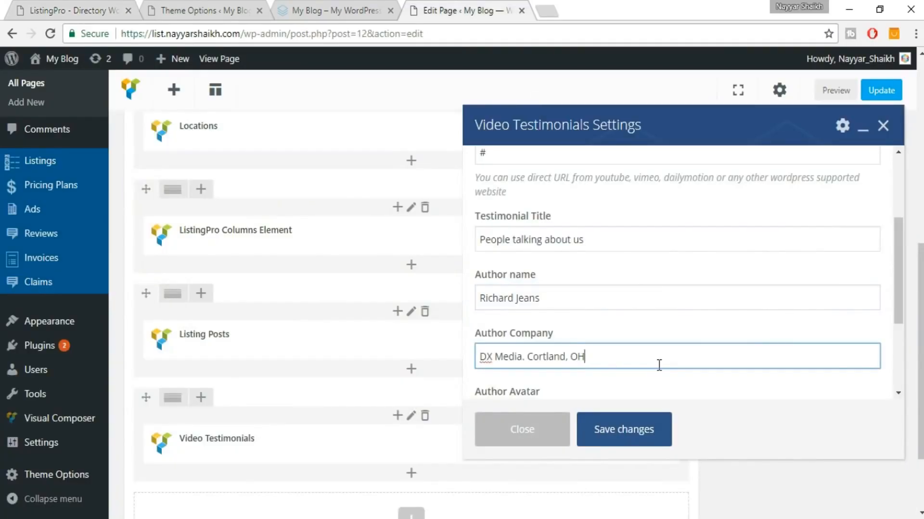
scroll(658, 365, "down", 3)
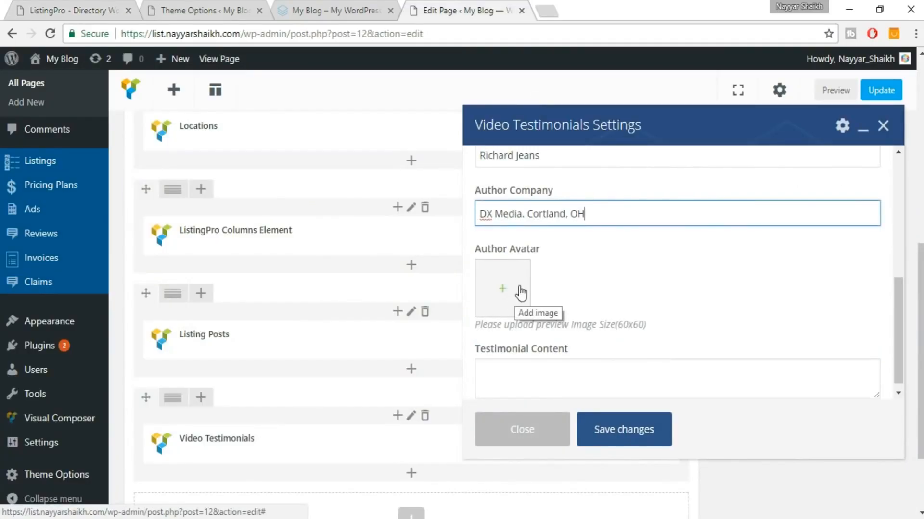
Upload Author-Avatar and set it as the testimonial's author avatar image.
left_click(85, 14)
left_click(655, 207)
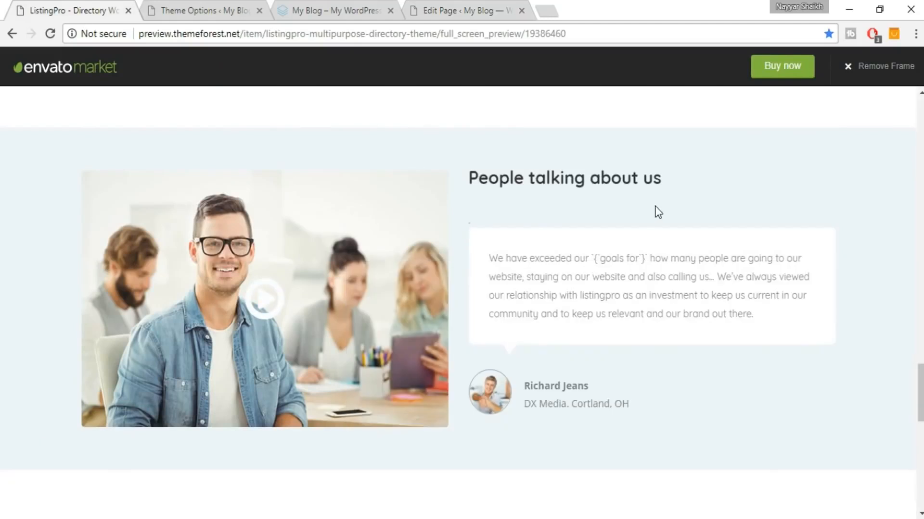
left_click(487, 2)
left_click(518, 299)
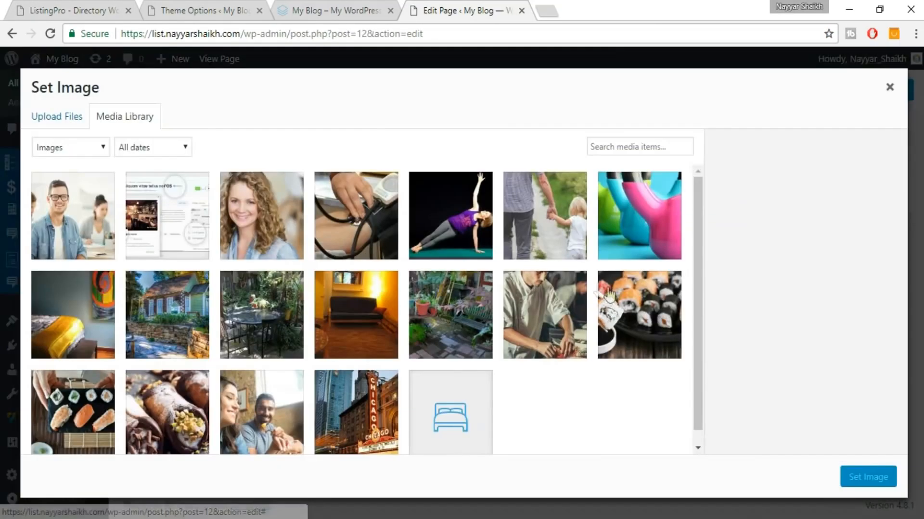
left_click(57, 118)
left_click(440, 295)
left_click(380, 136)
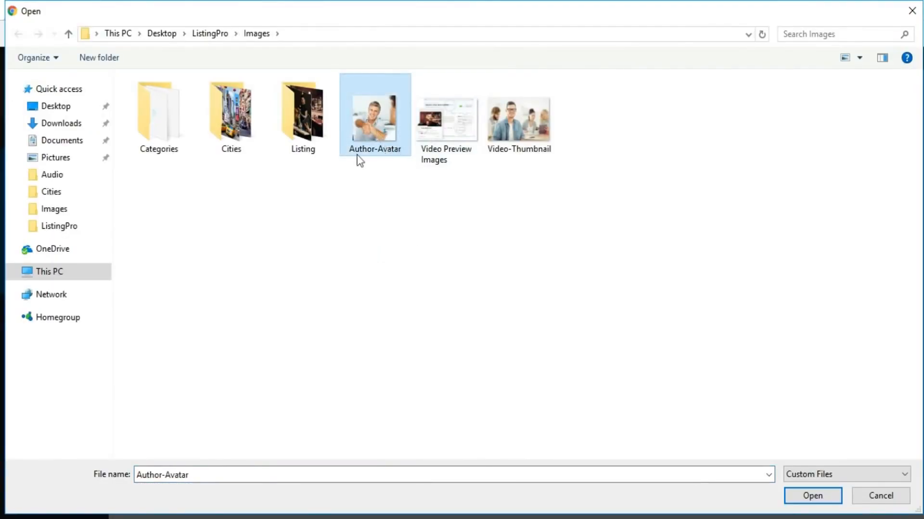
left_click(801, 499)
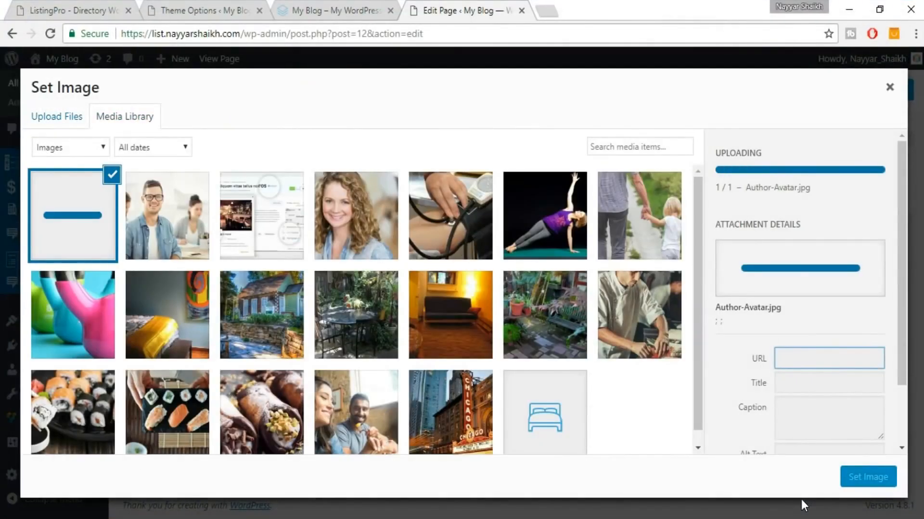
left_click(866, 484)
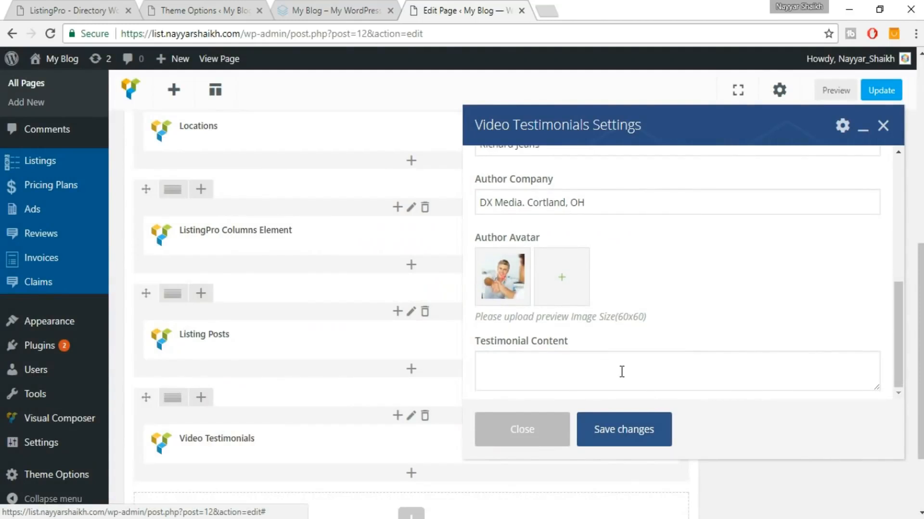
Paste the demo's testimonial paragraph as Testimonial Content and save the element.
left_click(622, 371)
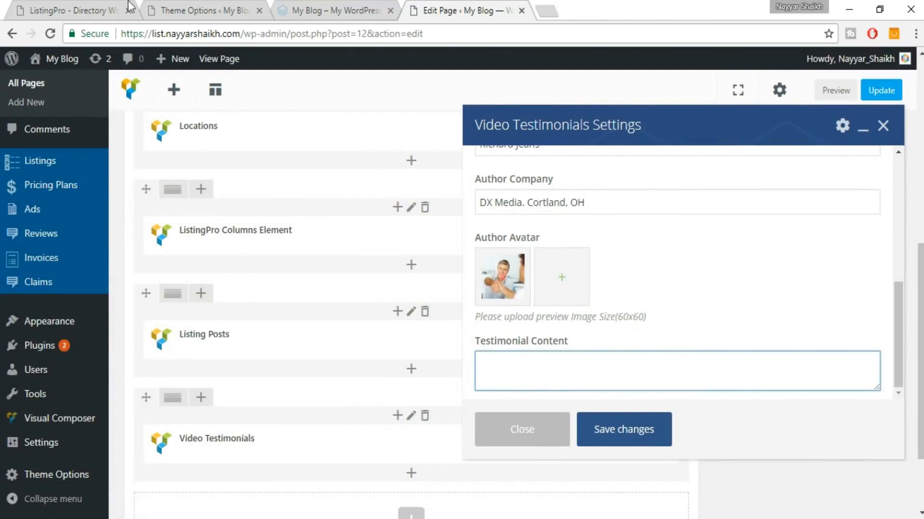
left_click(44, 5)
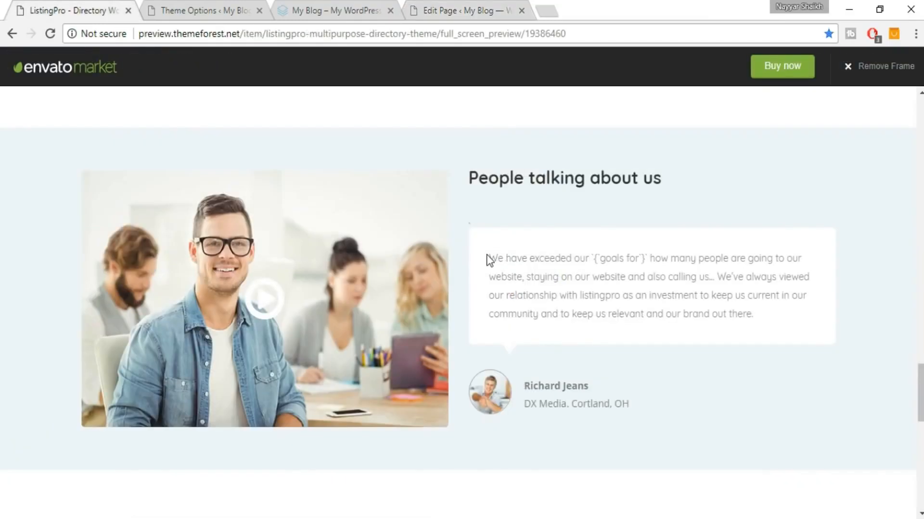
left_click_drag(489, 260, 784, 318)
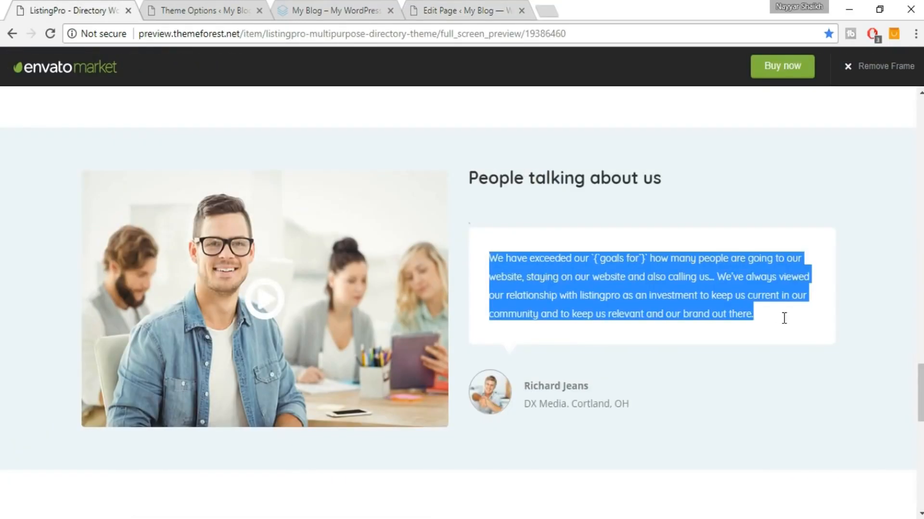
left_click(478, 2)
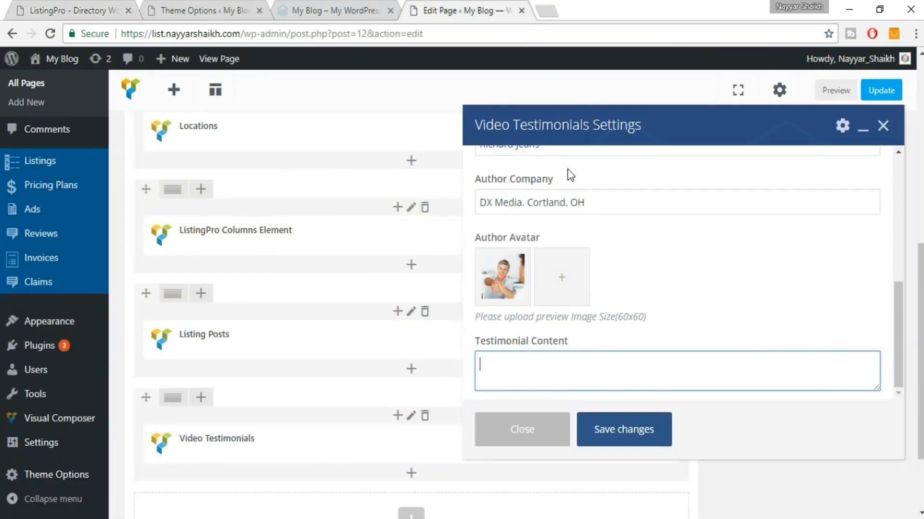
key("ctrl+v")
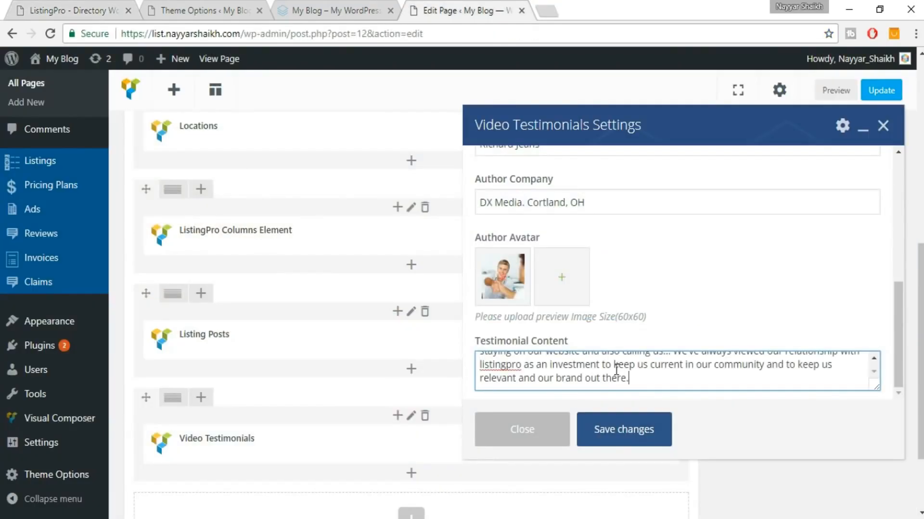
left_click(637, 435)
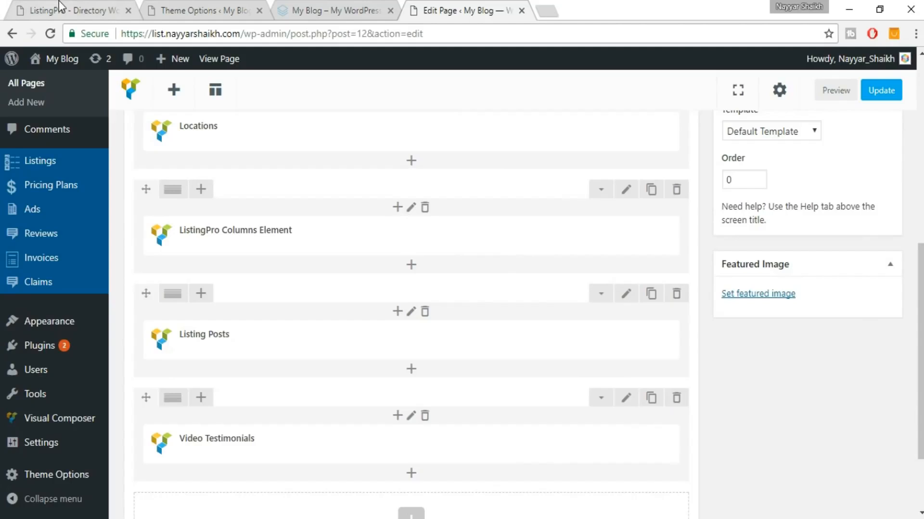
Compare with the demo, then update the Home Page.
left_click(59, 6)
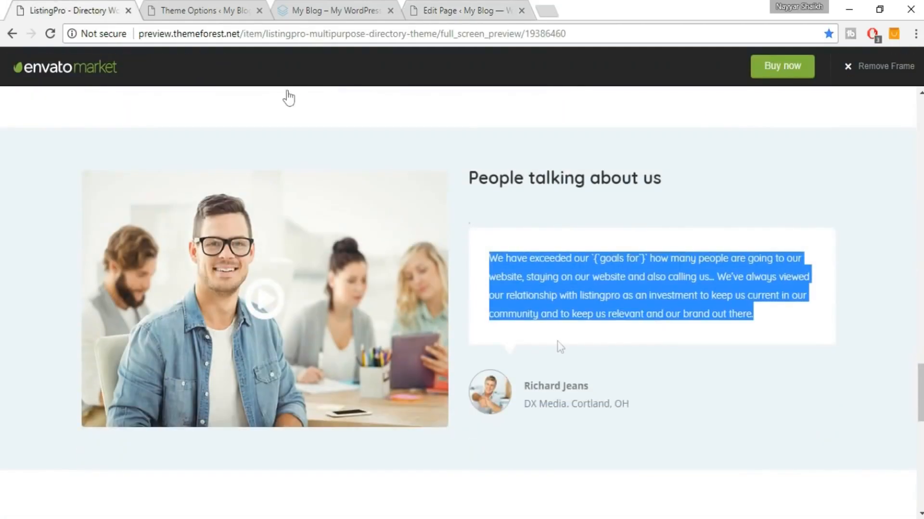
left_click(192, 10)
left_click(474, 10)
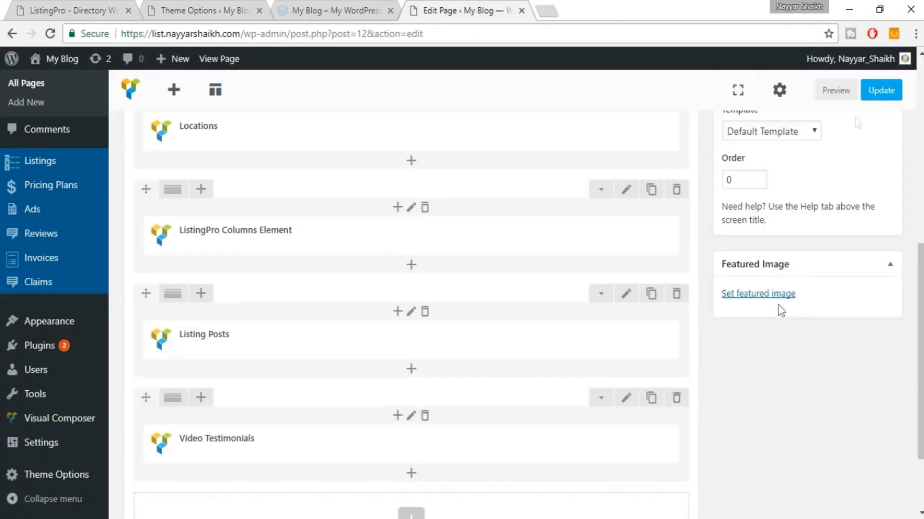
left_click(880, 91)
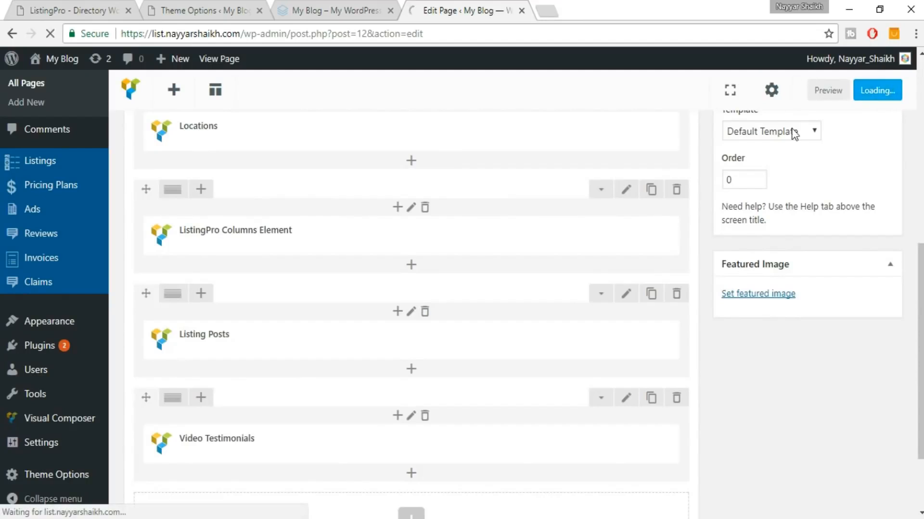
Reload the live front page and scroll to the 'People talking about us' testimonial.
left_click(378, 6)
left_click(409, 34)
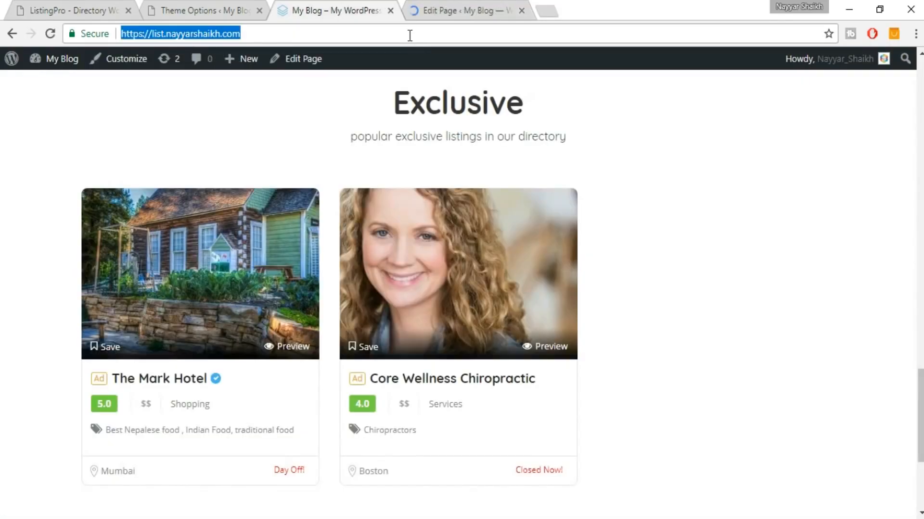
key("Return")
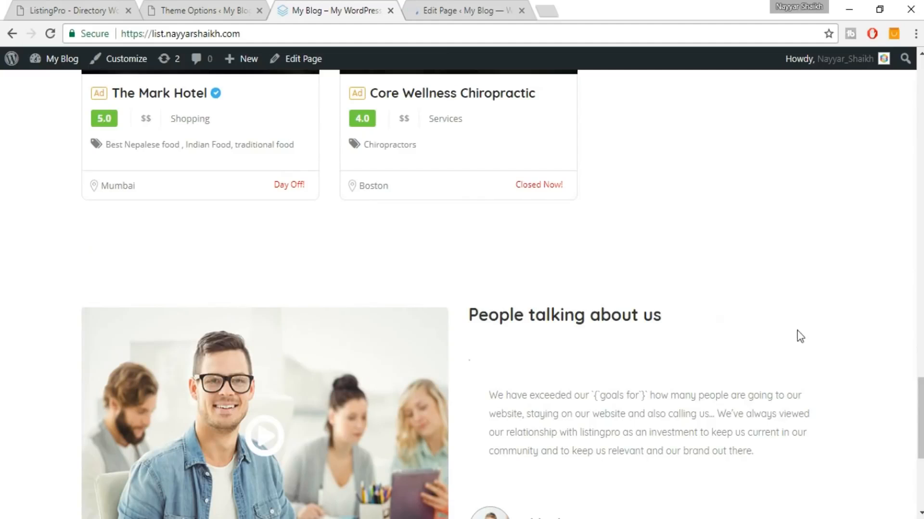
mouse_move(920, 403)
left_mouse_down()
mouse_move(920, 189)
mouse_move(919, 414)
left_mouse_up()
Set the testimonial row's background colour to #eff3f6 and save the row.
left_click(448, 7)
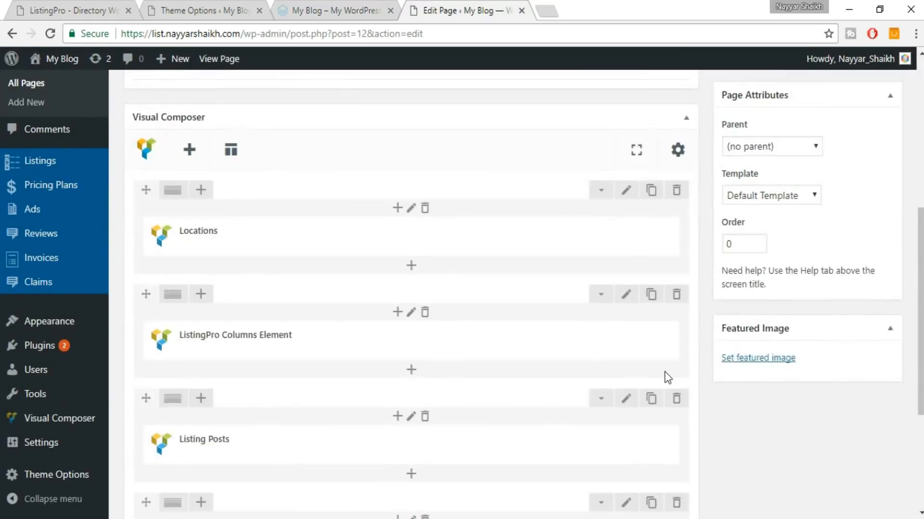
scroll(667, 378, "down", 3)
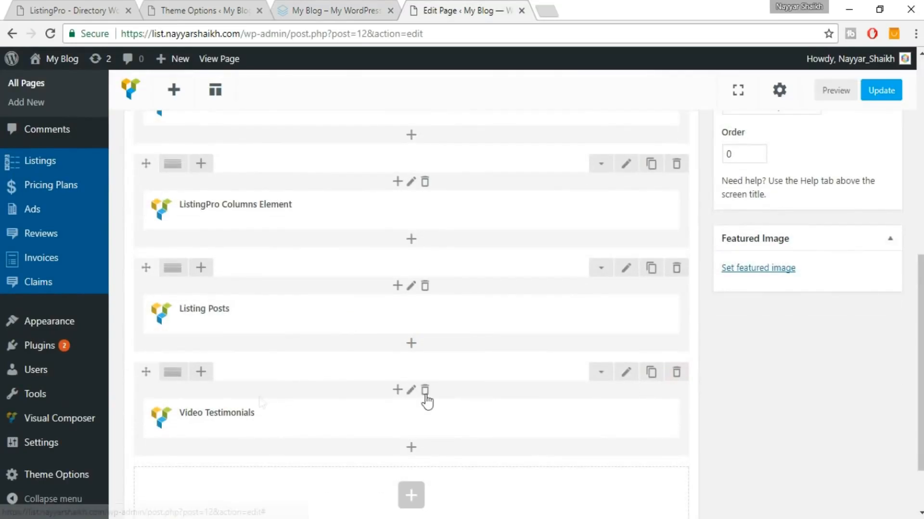
left_click(626, 373)
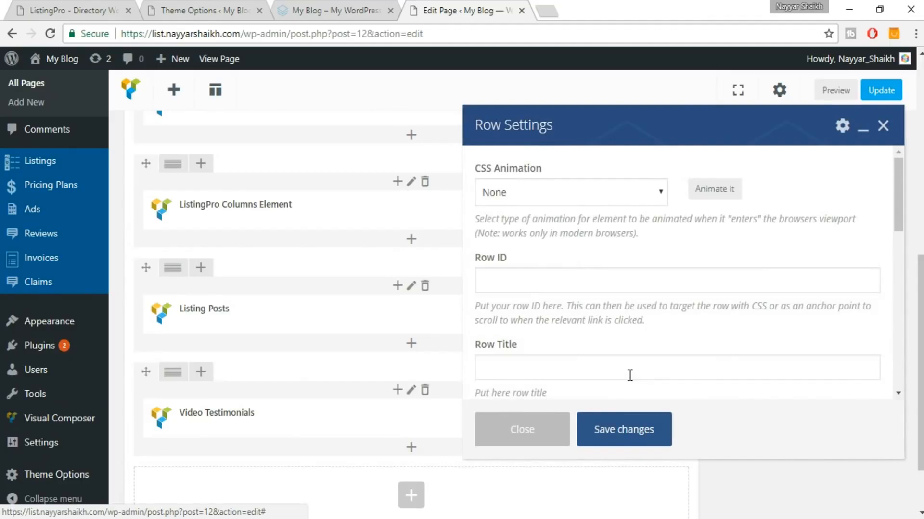
scroll(591, 293, "down", 9)
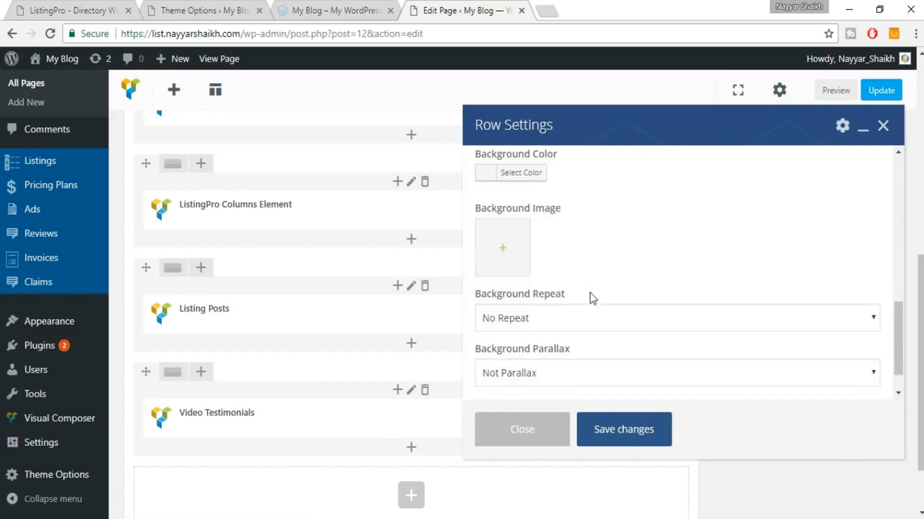
scroll(733, 269, "up", 1)
left_click(517, 244)
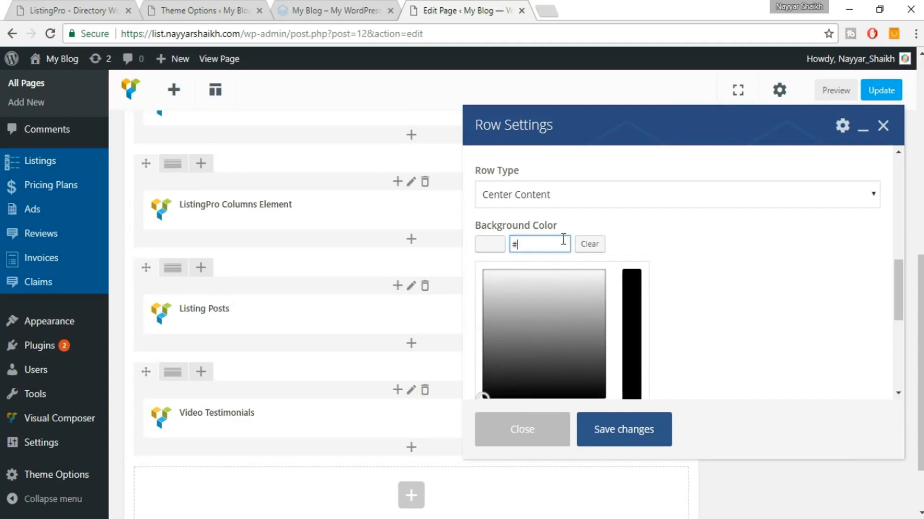
type("#e")
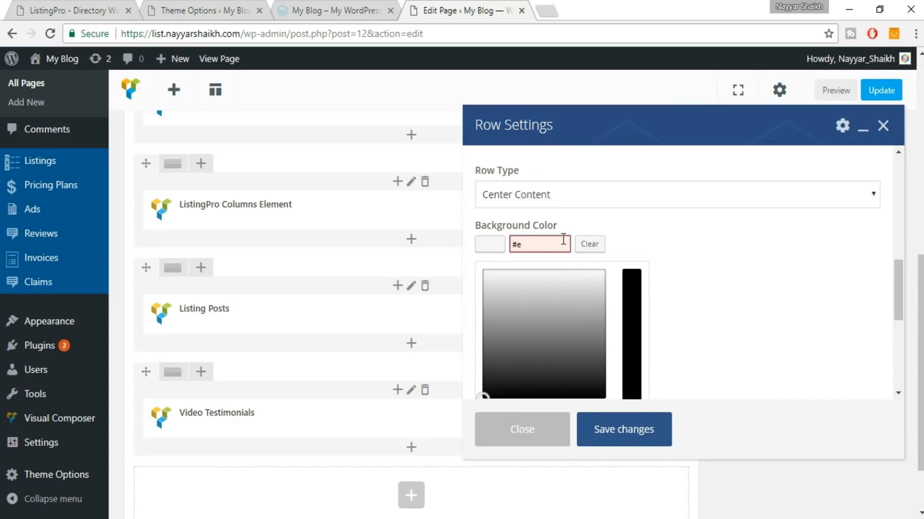
type("ff3f6")
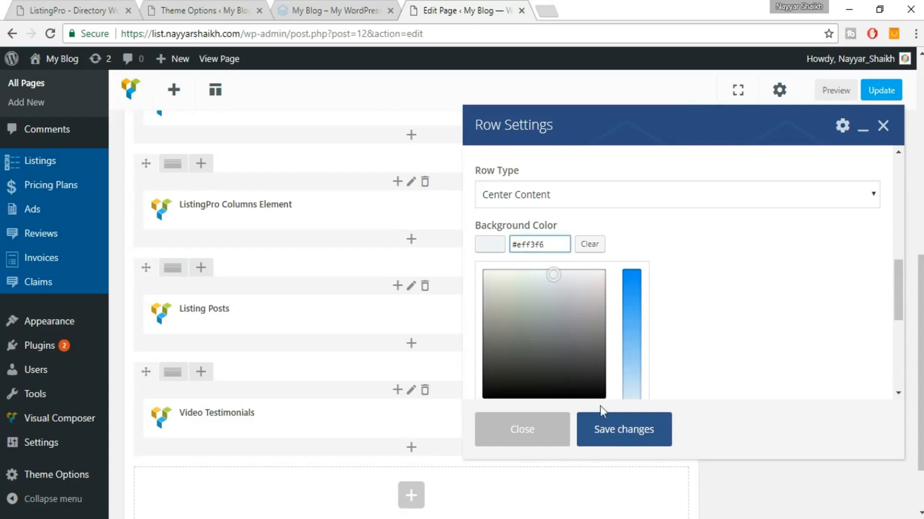
left_click(620, 438)
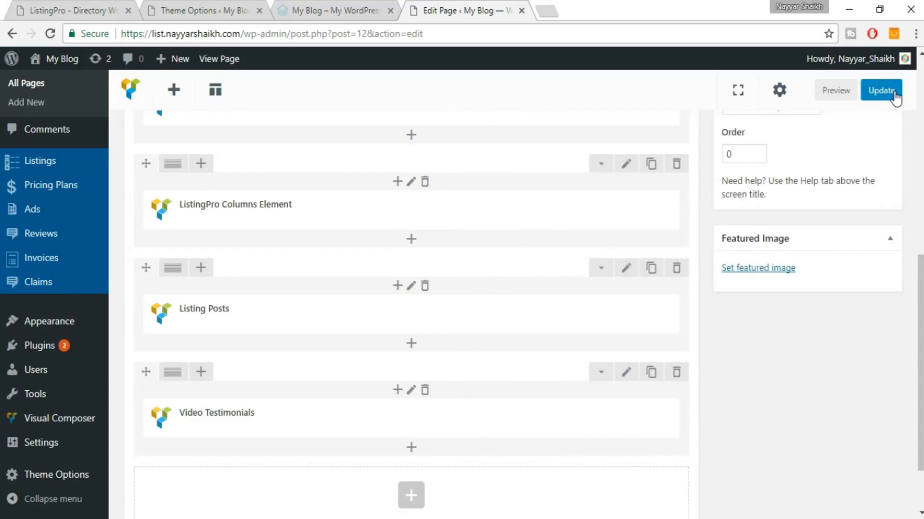
Update the page and reload the live front page to see the light-blue background.
left_click(893, 93)
left_click(356, 10)
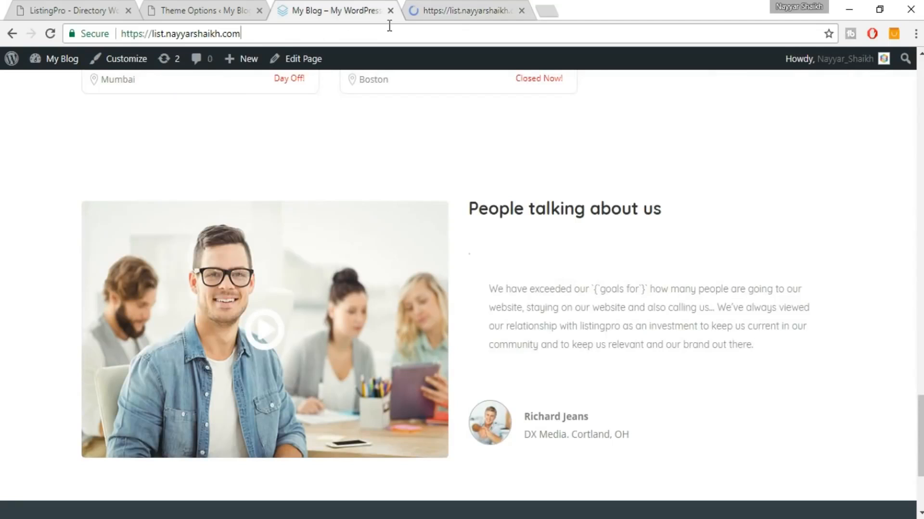
left_click(390, 27)
key("Return")
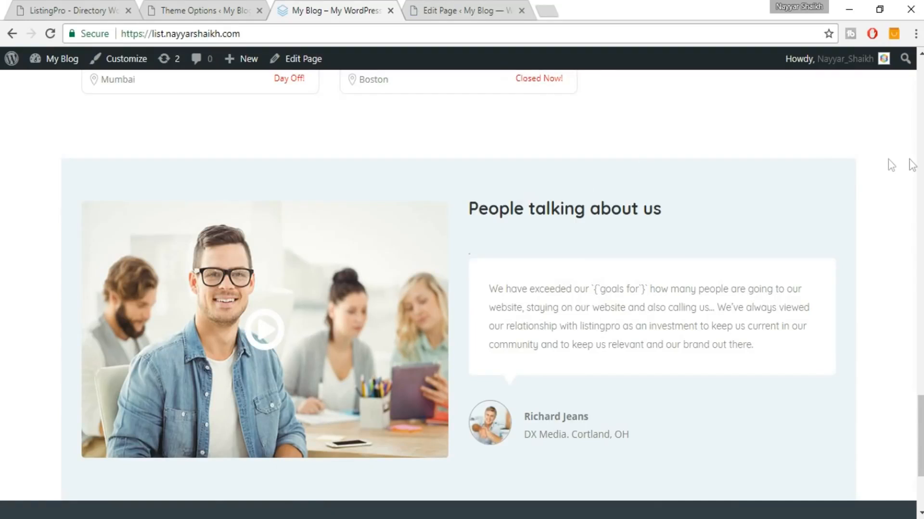
Change the testimonial row's Row Type to Full Width - Center Content and save it.
left_click(434, 2)
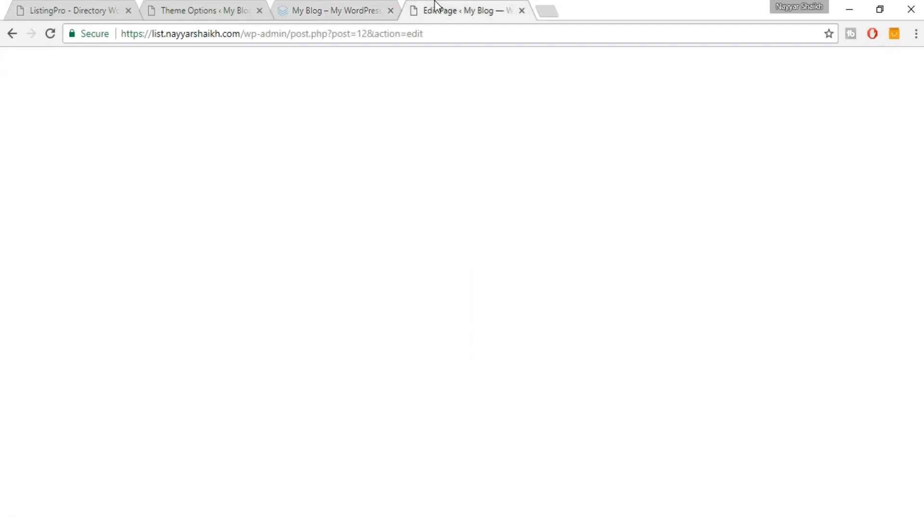
scroll(655, 274, "down", 5)
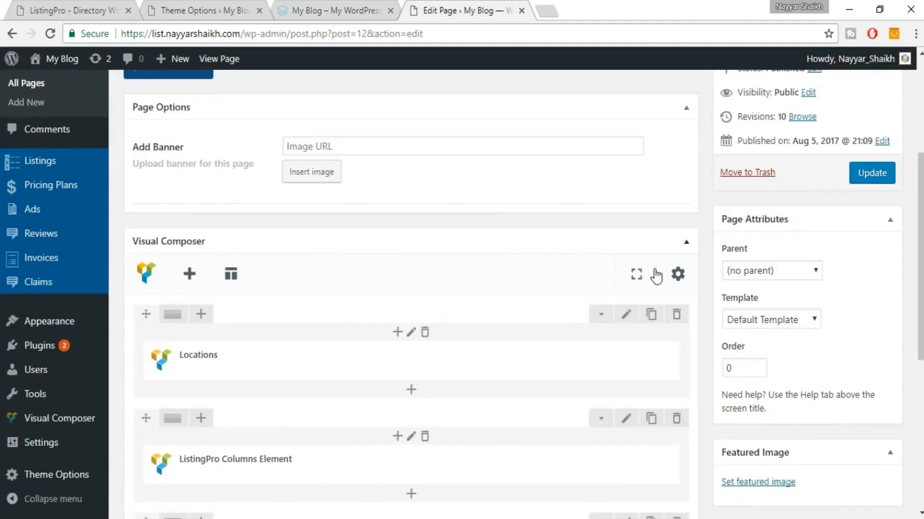
scroll(642, 389, "down", 5)
left_click(628, 375)
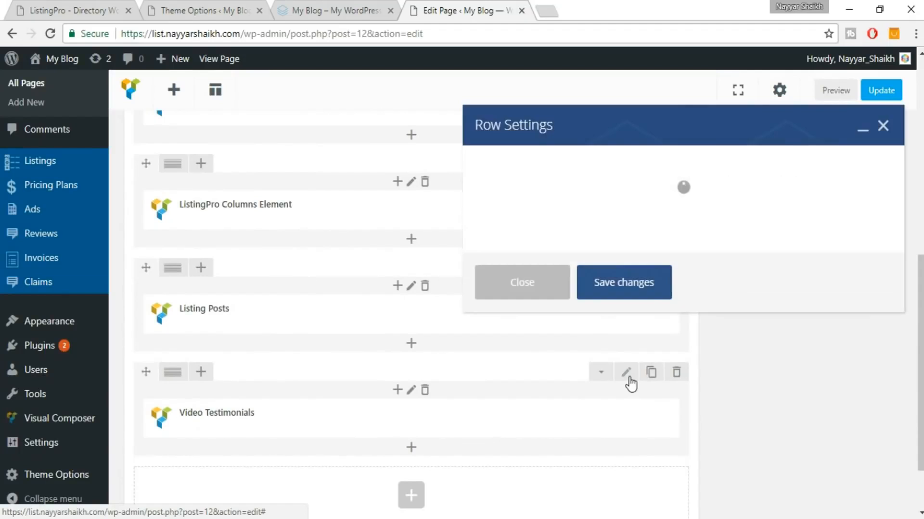
scroll(781, 242, "down", 7)
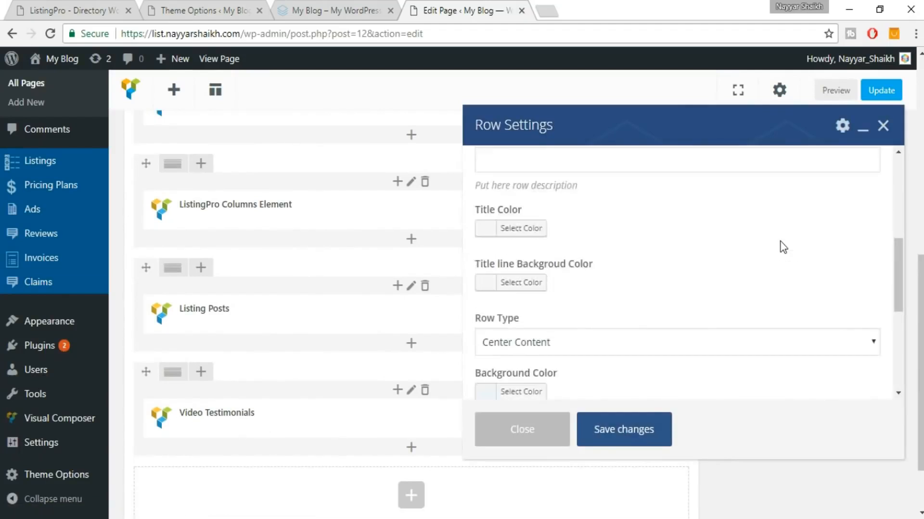
left_click(658, 267)
left_click(583, 303)
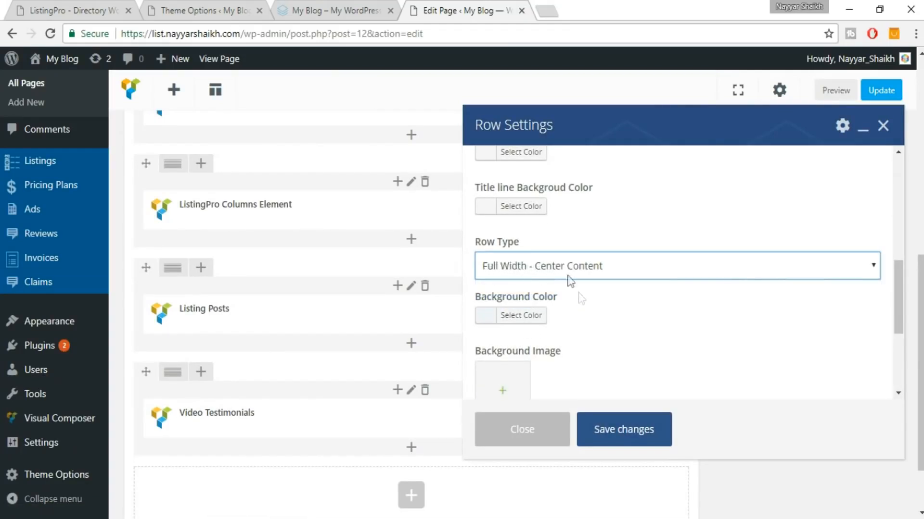
left_click(662, 438)
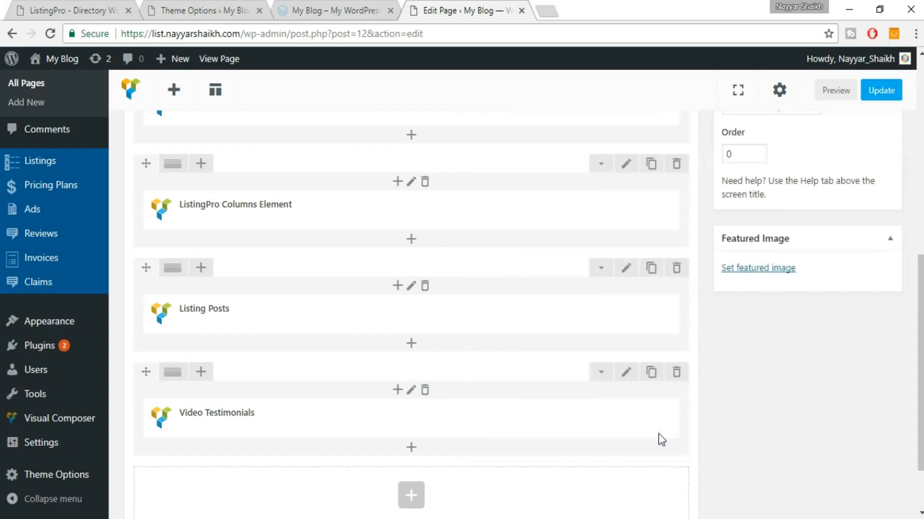
Update the page and reload the live front page to check the full-width background.
left_click(881, 90)
left_click(354, 6)
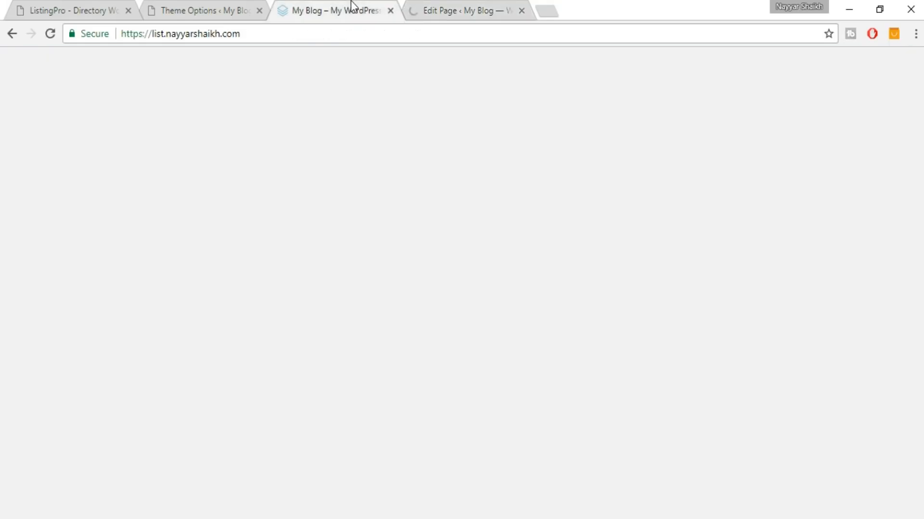
key("F5")
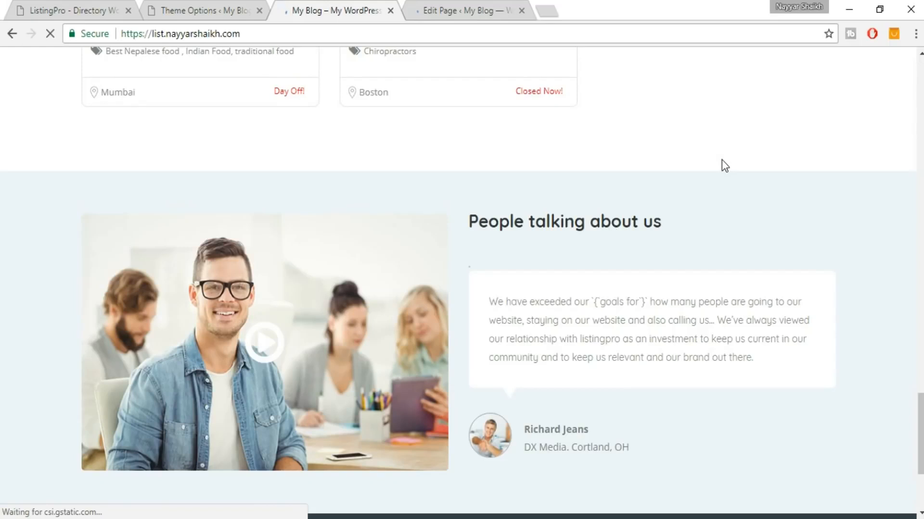
scroll(913, 168, "up", 15)
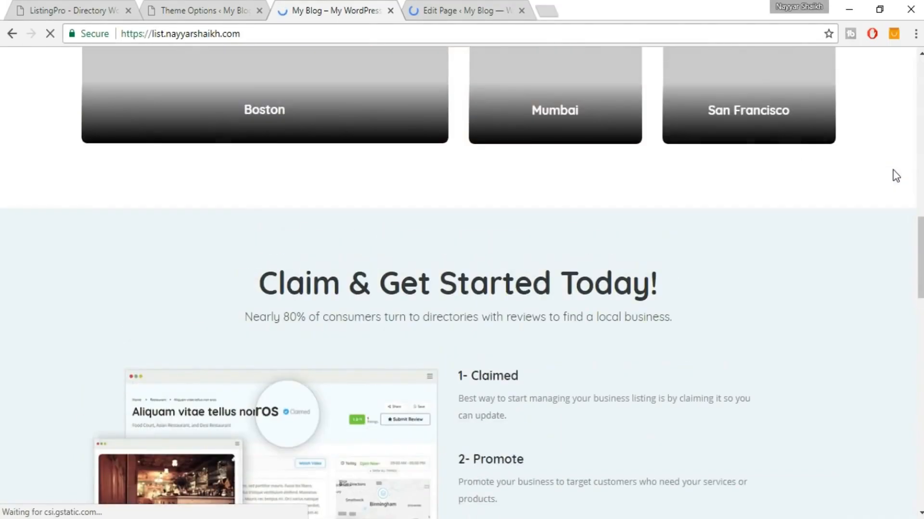